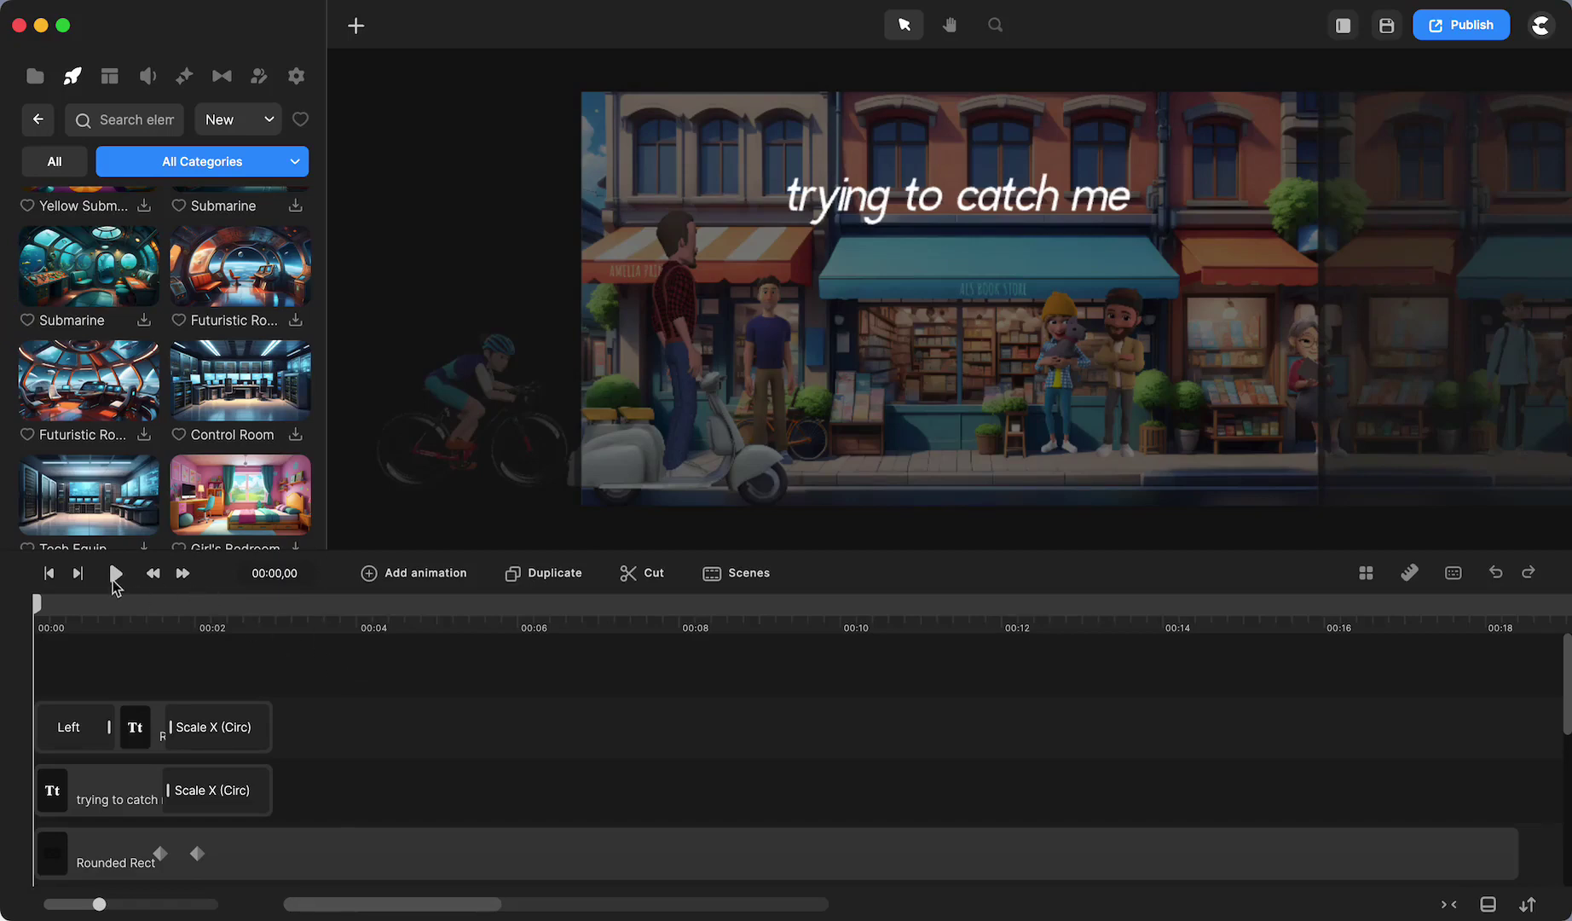
Play the street animation from the start, then again from about 3 seconds, to review it
{"action": "left_click", "coordinate": [114, 578]}
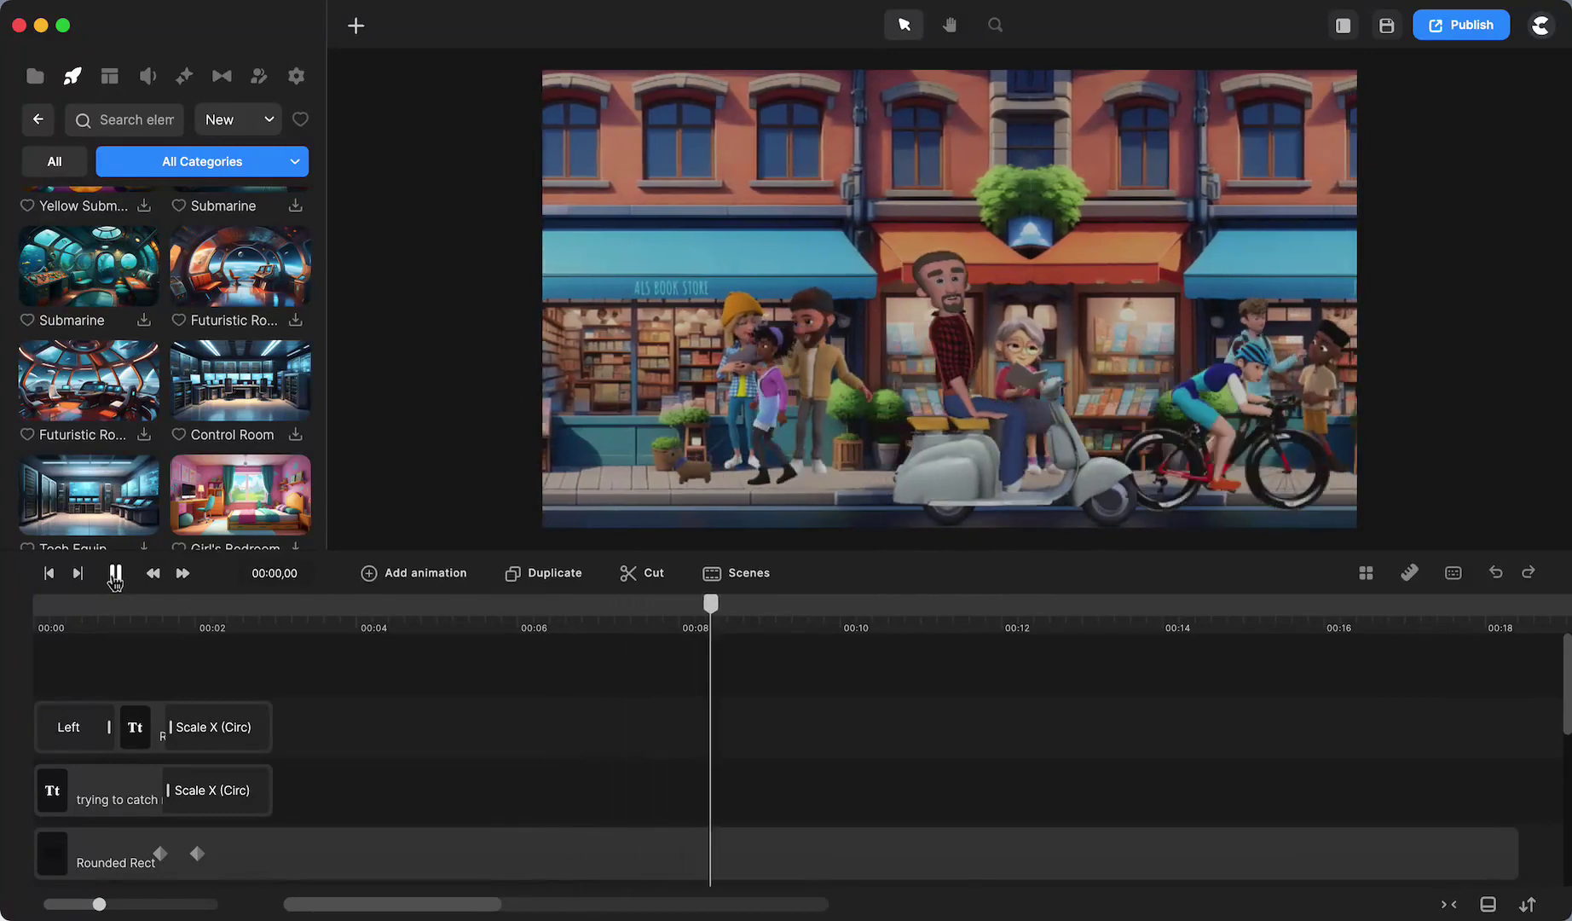
{"action": "left_click", "coordinate": [115, 573]}
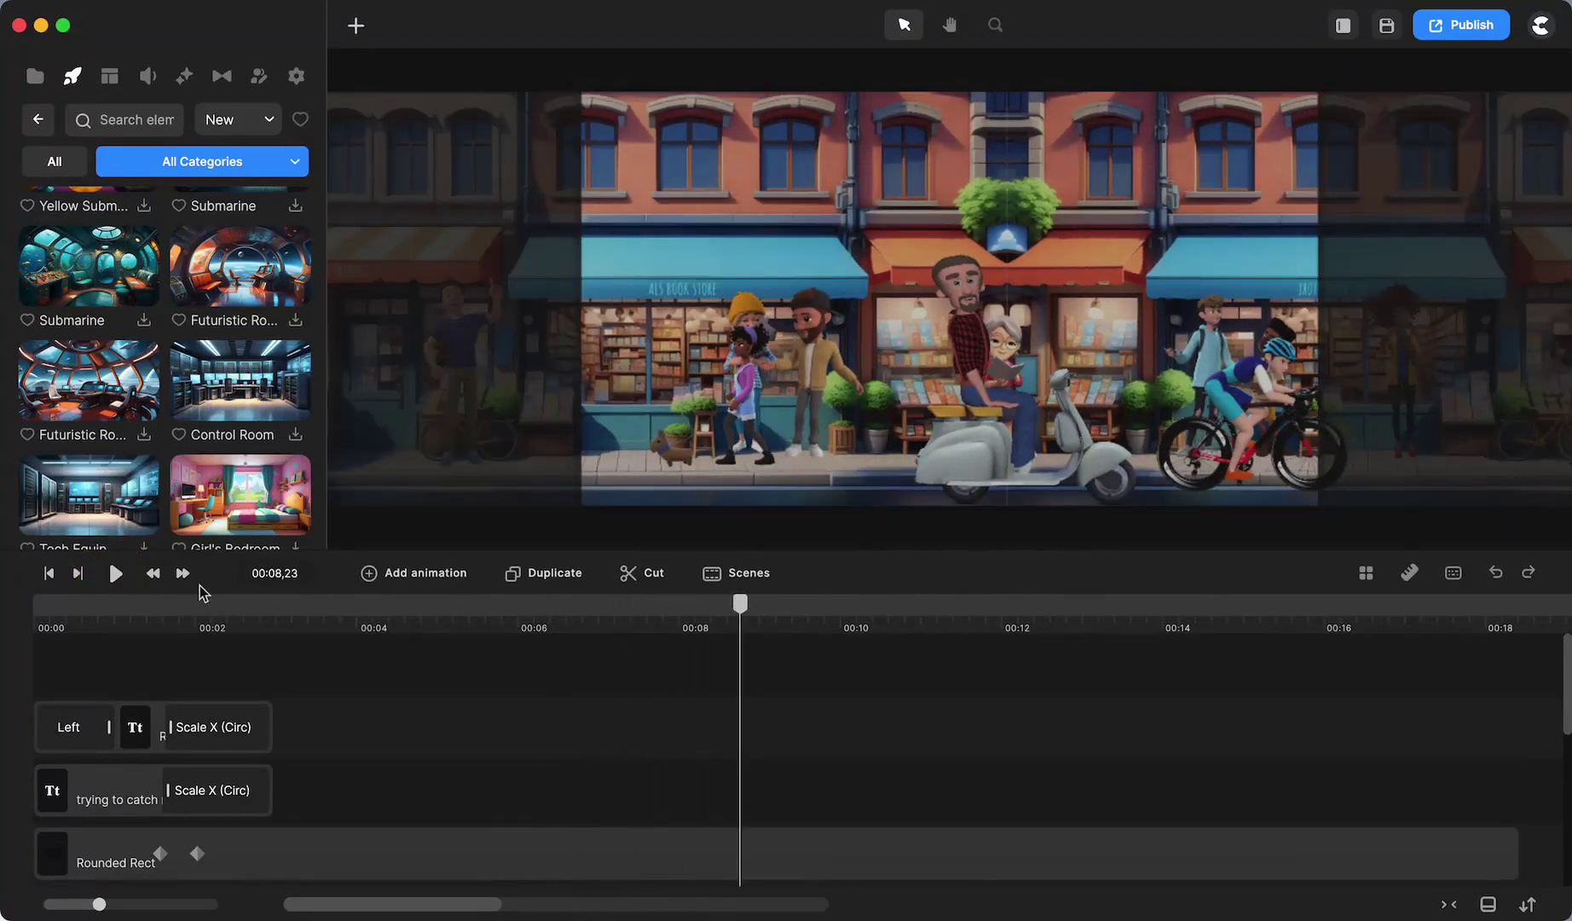
{"action": "left_click", "coordinate": [280, 610]}
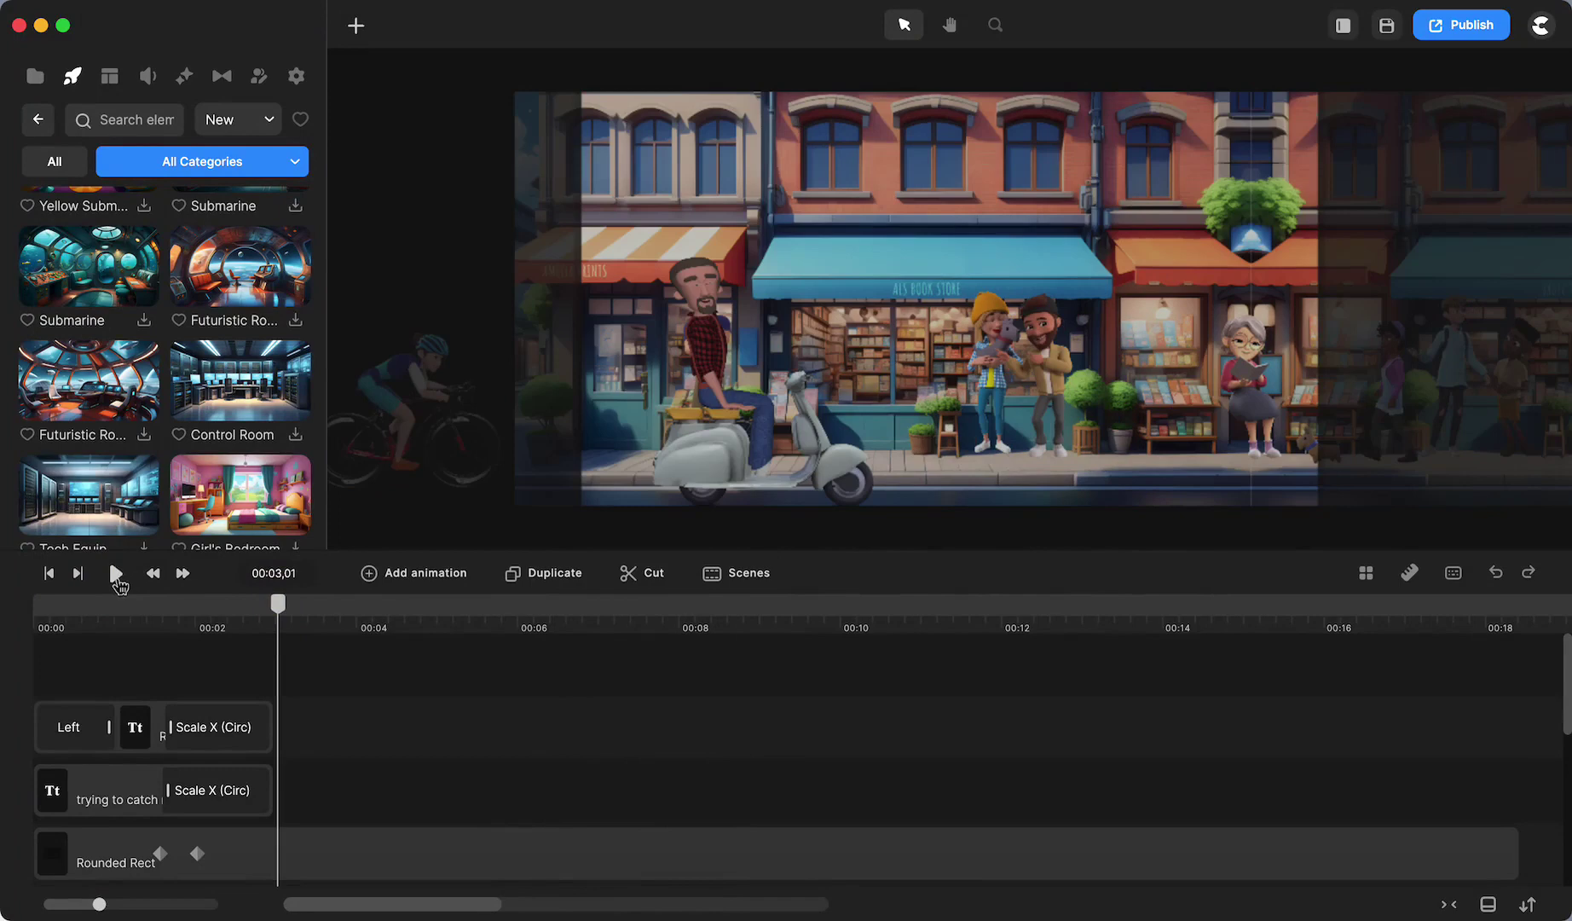
{"action": "left_click", "coordinate": [117, 576]}
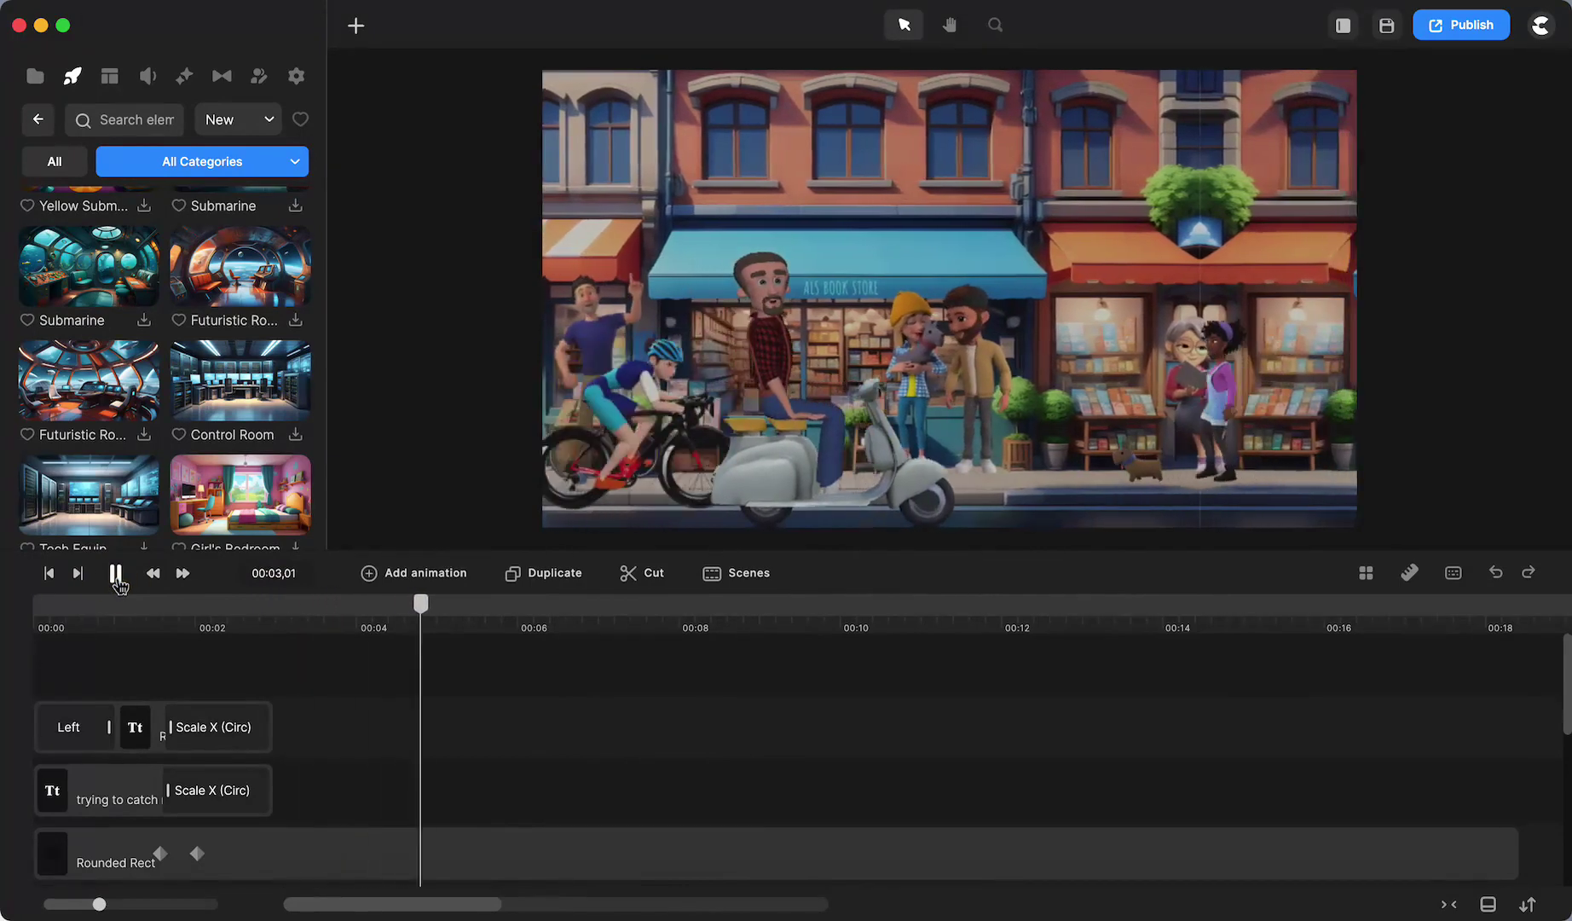
{"action": "left_click", "coordinate": [117, 574]}
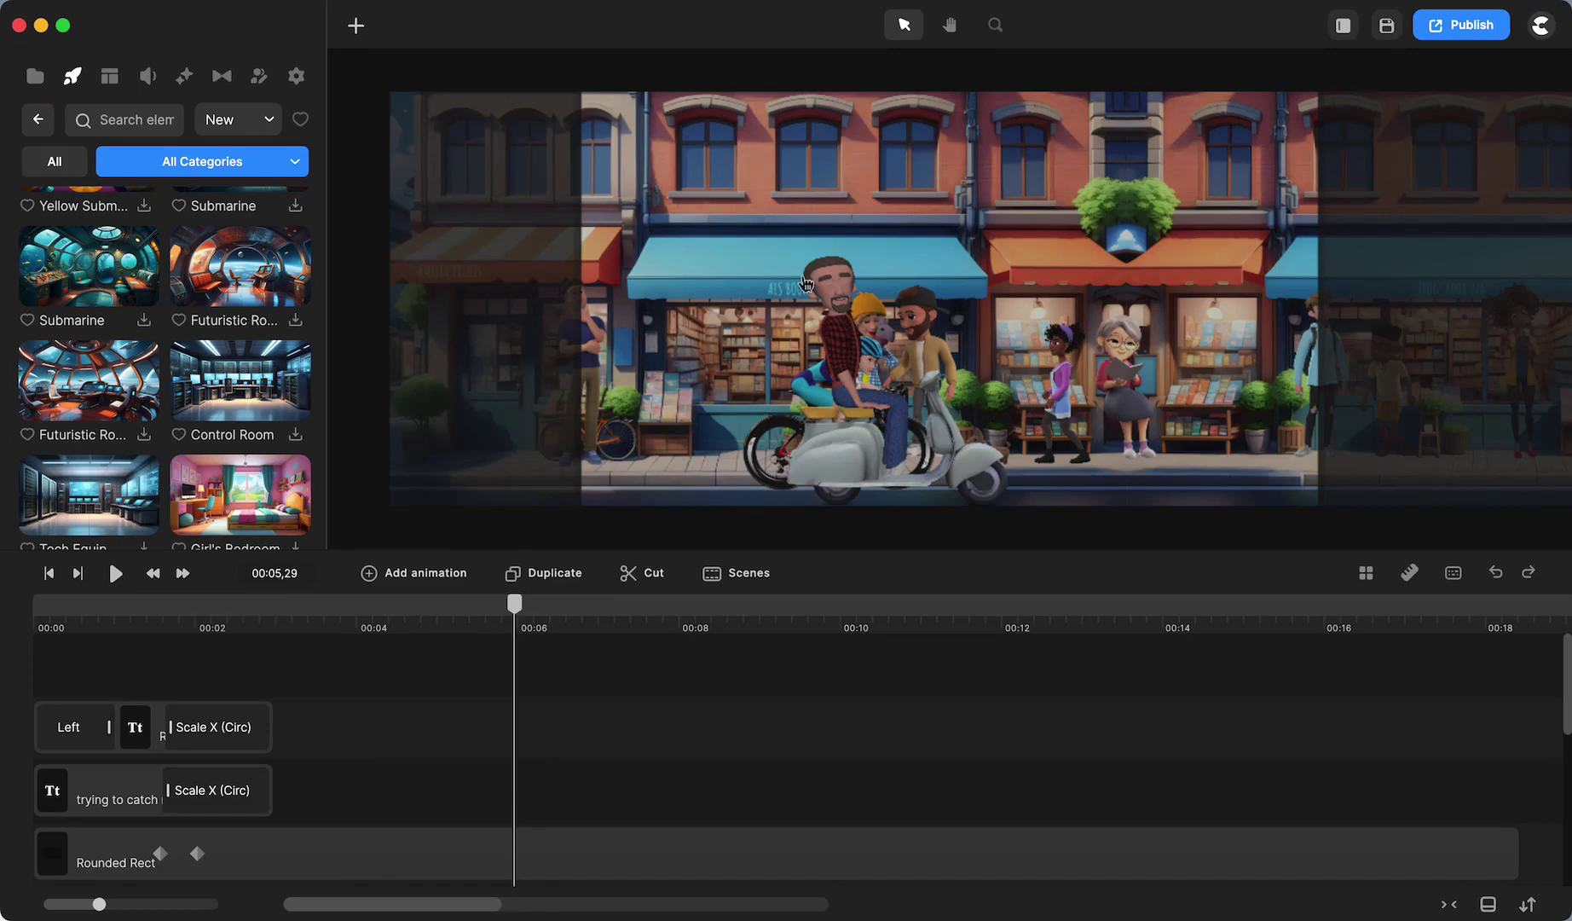
Scrub the preview from about 4.9 to 9 seconds, then scroll the timeline right past the clips
{"action": "left_click_drag", "start_coordinate": [517, 616], "coordinate": [262, 616]}
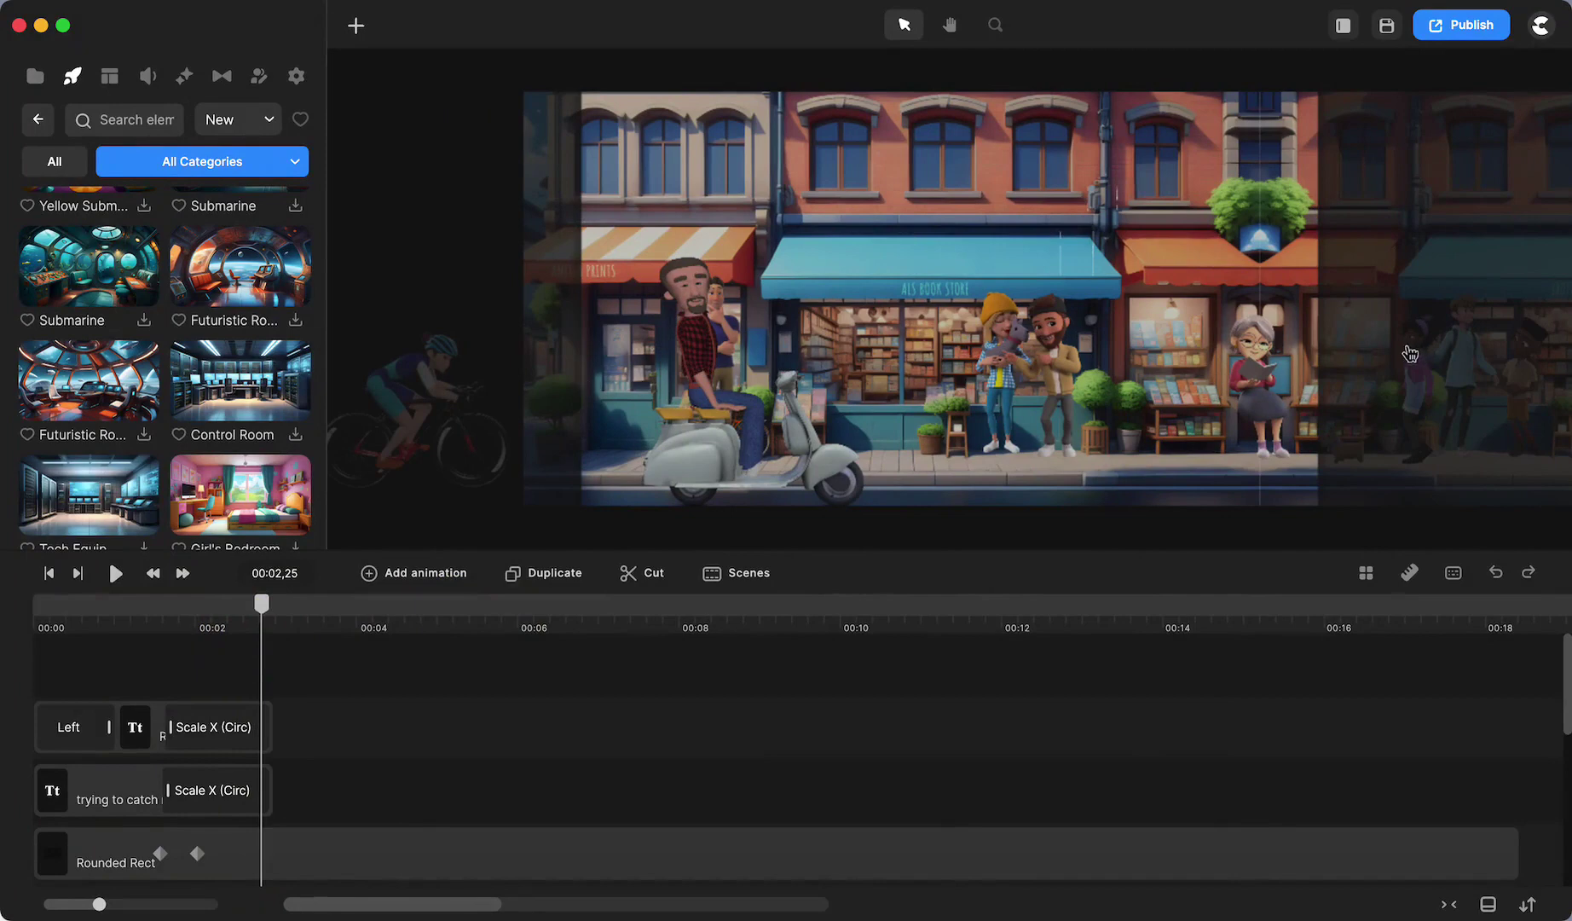
{"action": "left_click_drag", "start_coordinate": [261, 603], "coordinate": [623, 615]}
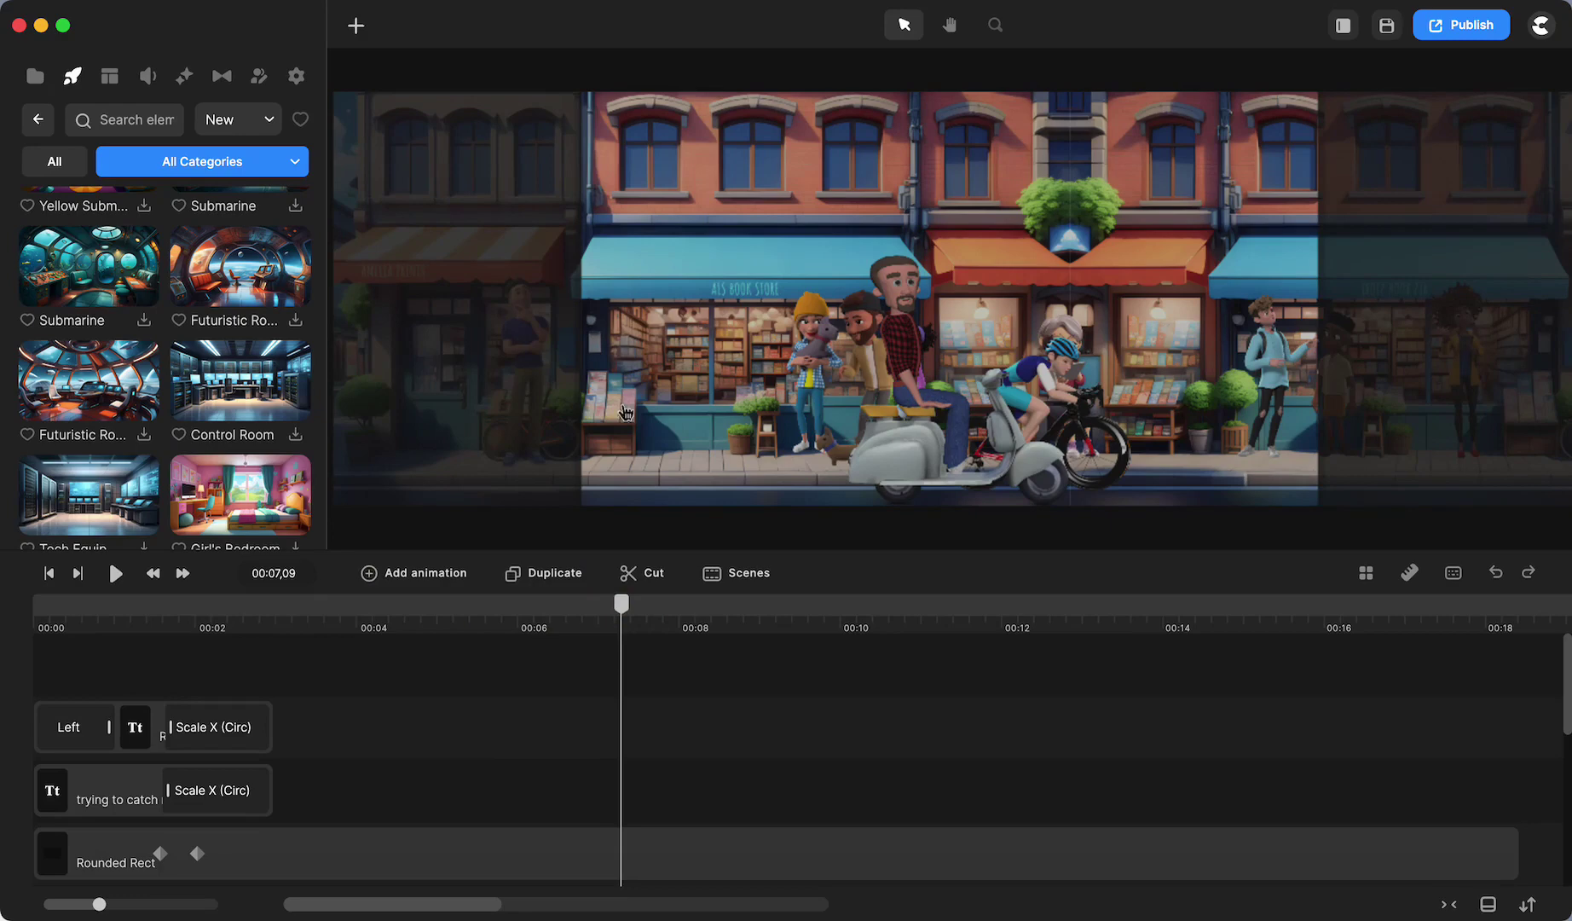
{"action": "left_click_drag", "start_coordinate": [624, 604], "coordinate": [943, 641]}
{"action": "scroll", "coordinate": [730, 727], "scroll_direction": "right", "scroll_amount": 10}
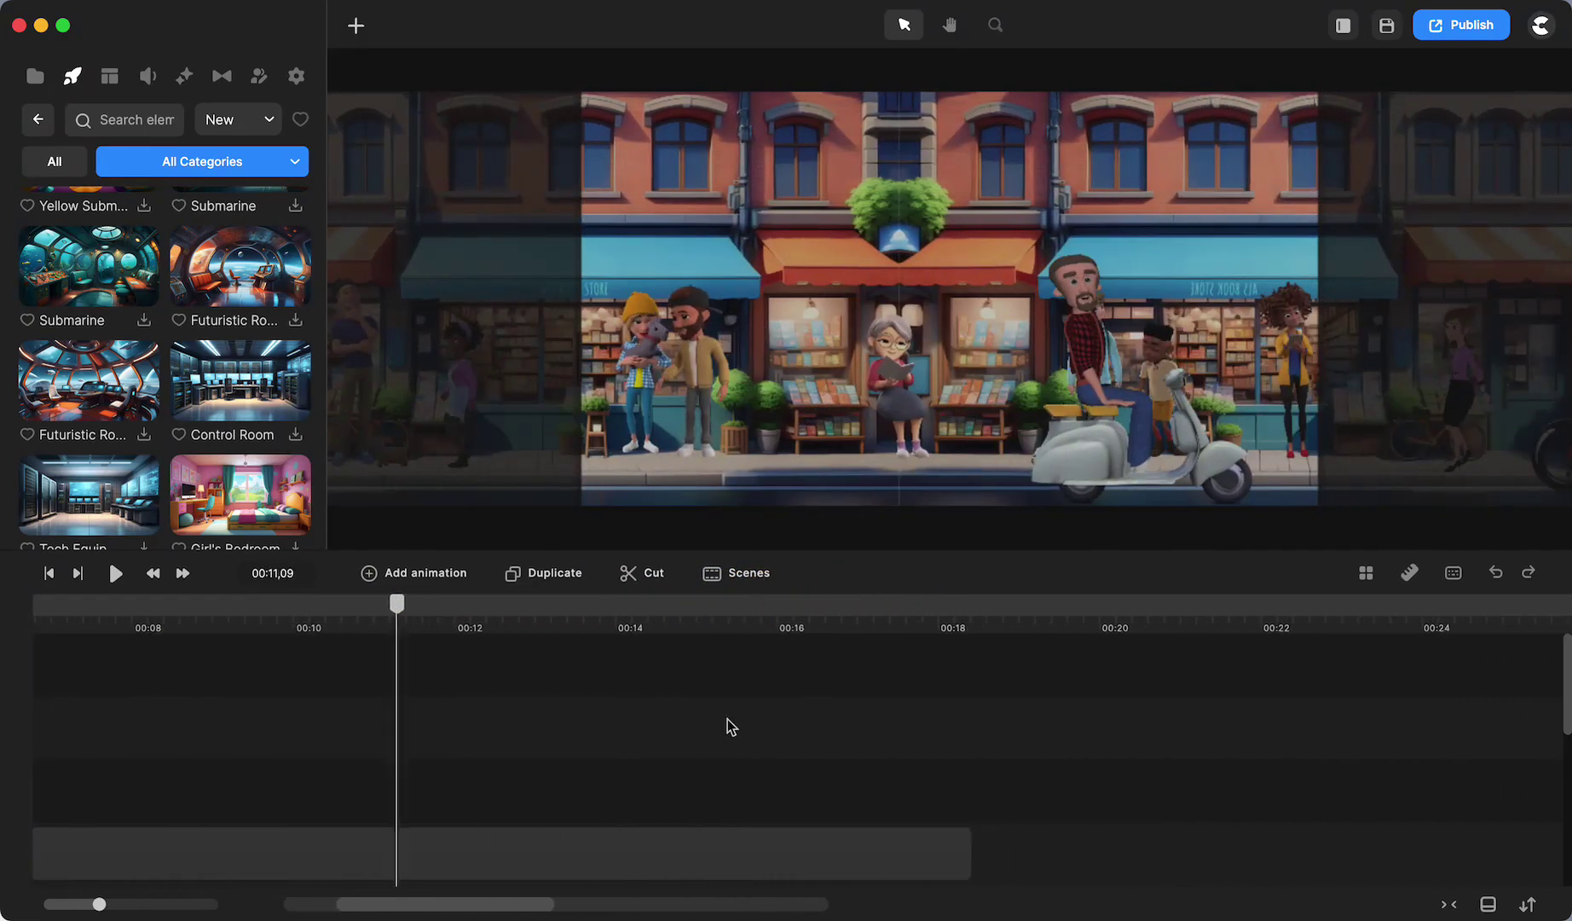
Move the playhead to 00:18,23 and open the Backgrounds library
{"action": "left_click", "coordinate": [919, 612]}
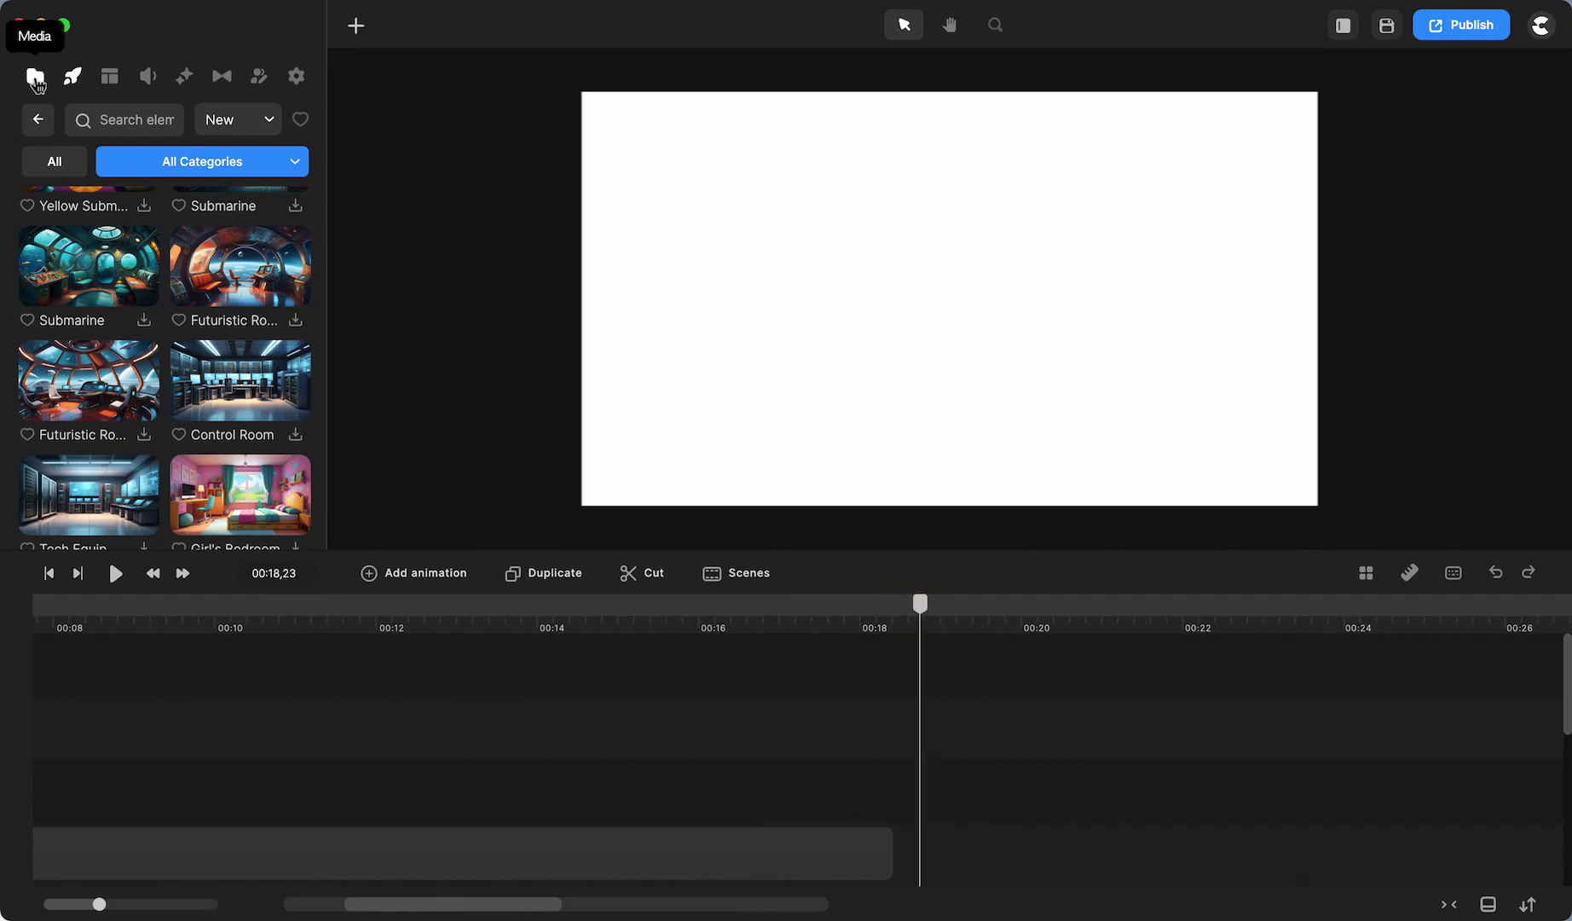
{"action": "left_click", "coordinate": [37, 120]}
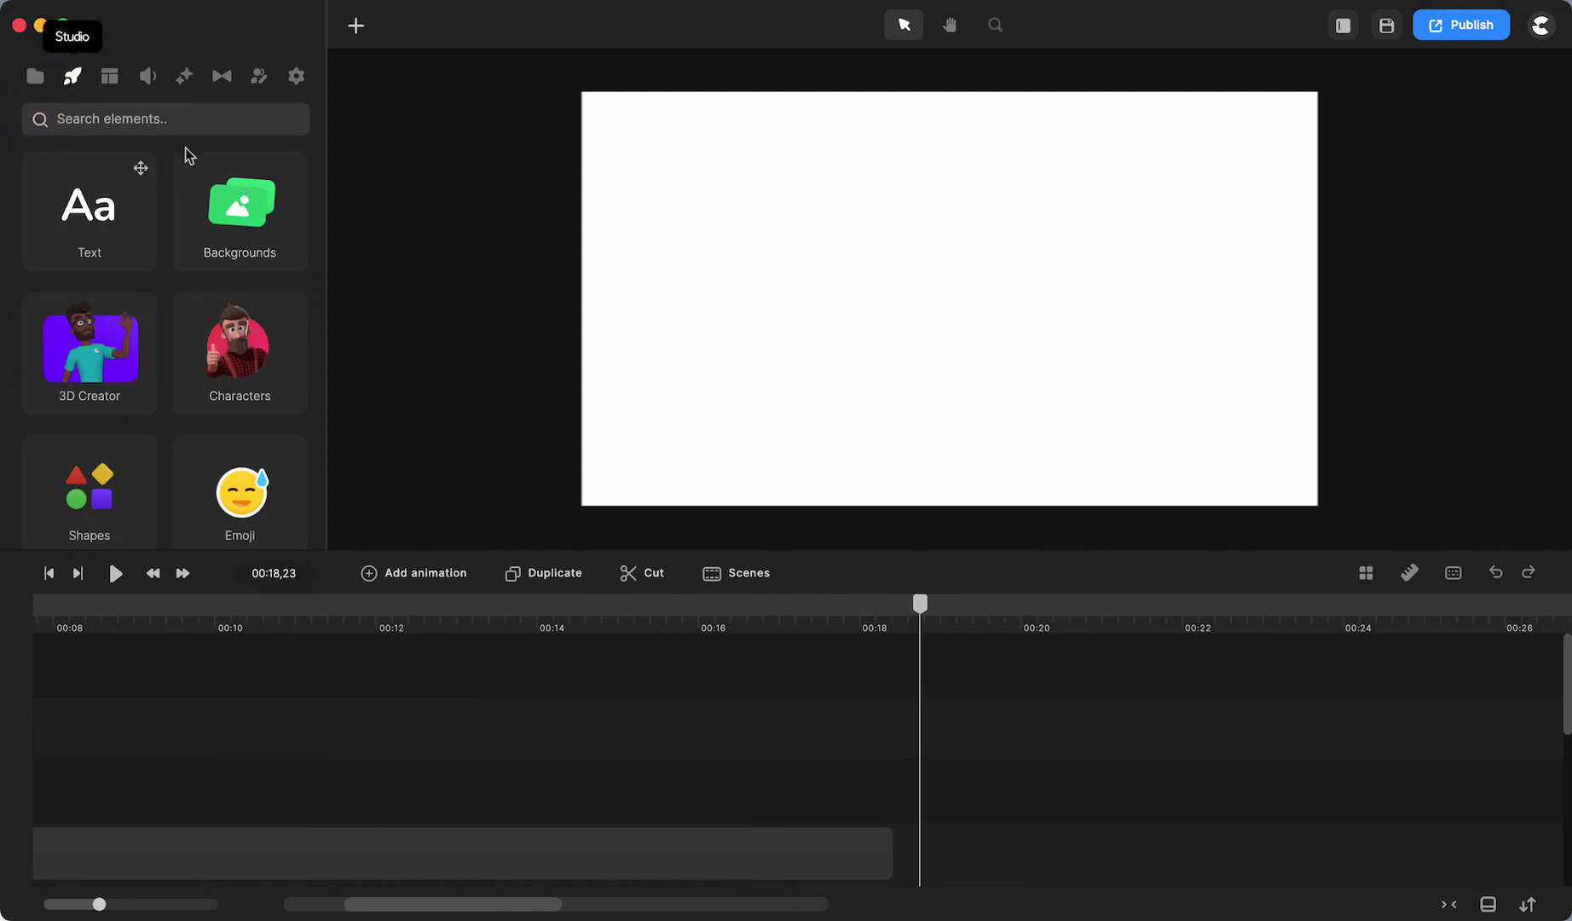
{"action": "left_click", "coordinate": [238, 209]}
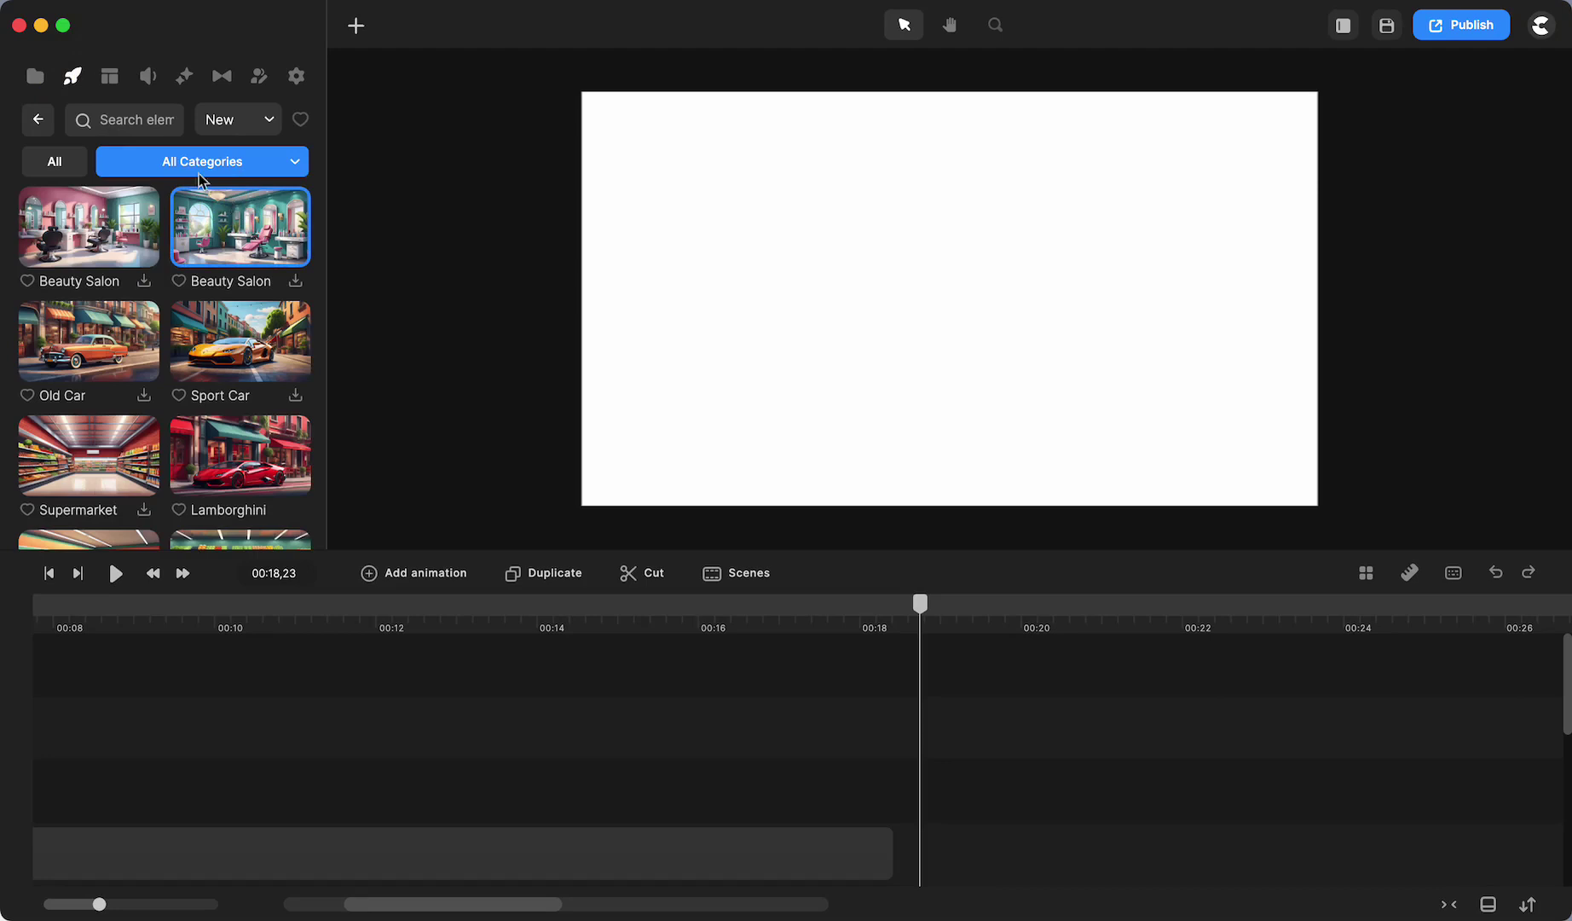
Search the backgrounds for 'street' and scroll down to the Street Shops scene
{"action": "left_click", "coordinate": [123, 121]}
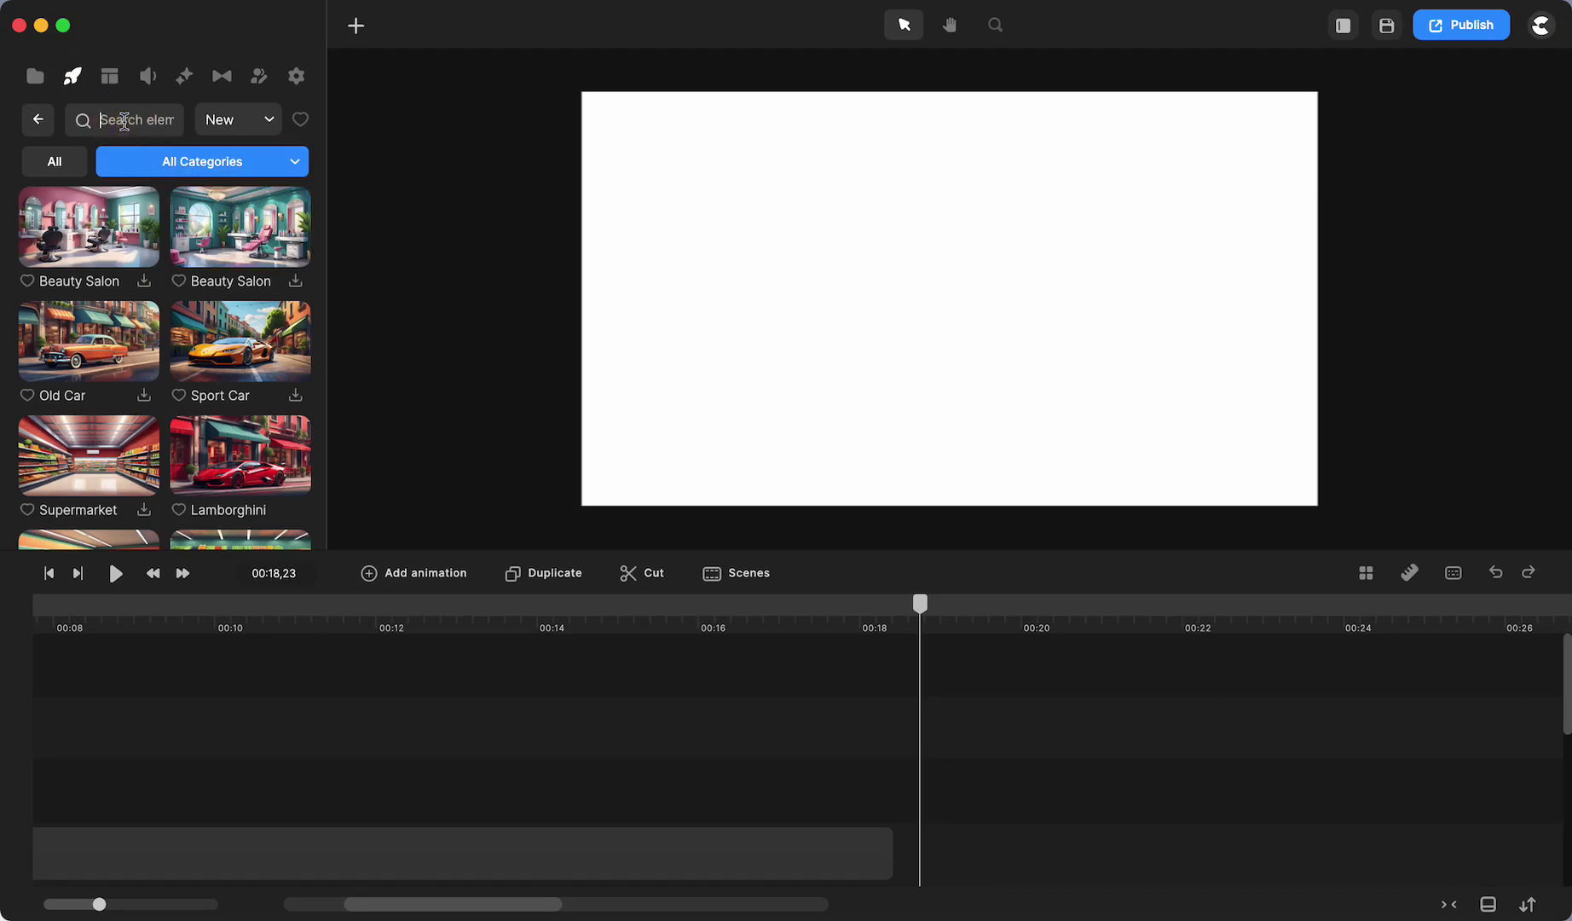
{"action": "type", "text": "street"}
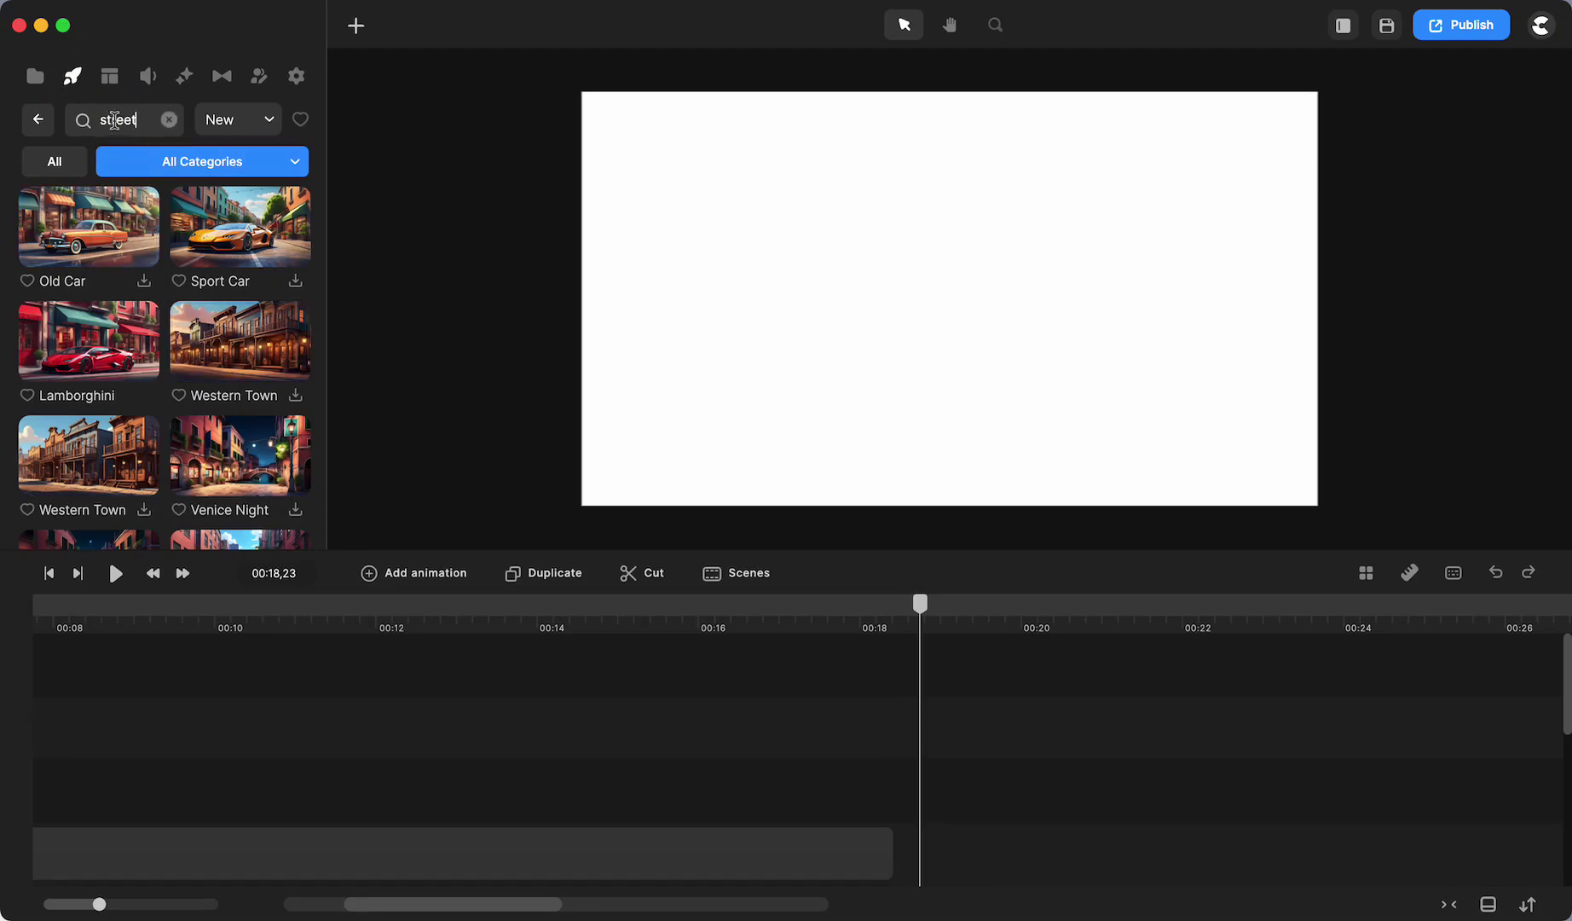
{"action": "scroll", "coordinate": [250, 411], "scroll_direction": "down", "scroll_amount": 10}
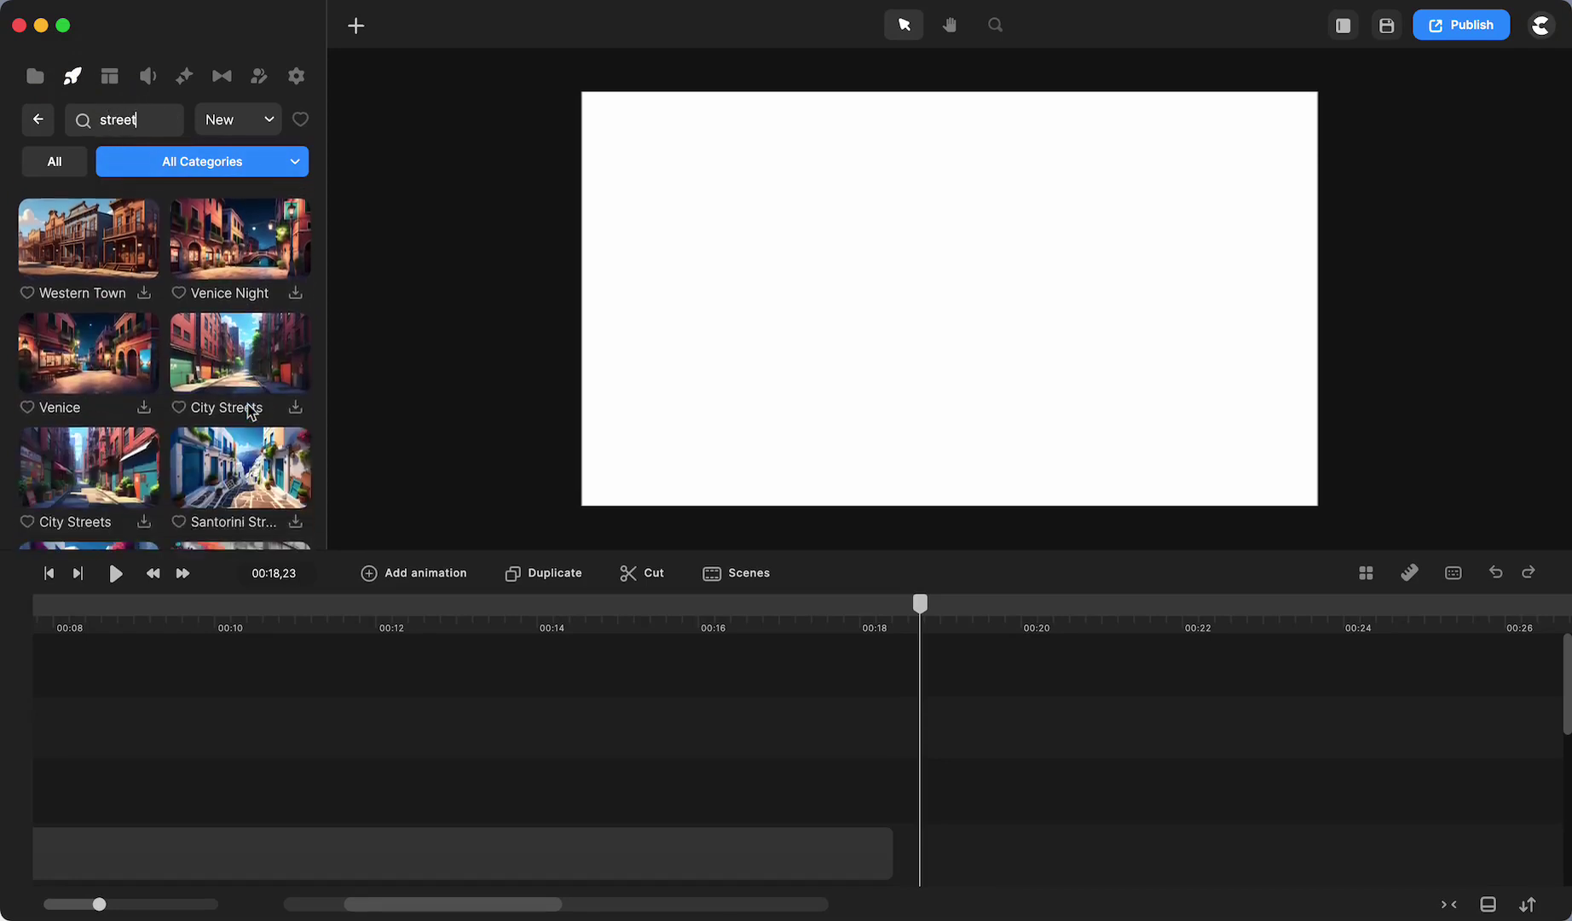
{"action": "scroll", "coordinate": [250, 412], "scroll_direction": "down", "scroll_amount": 4}
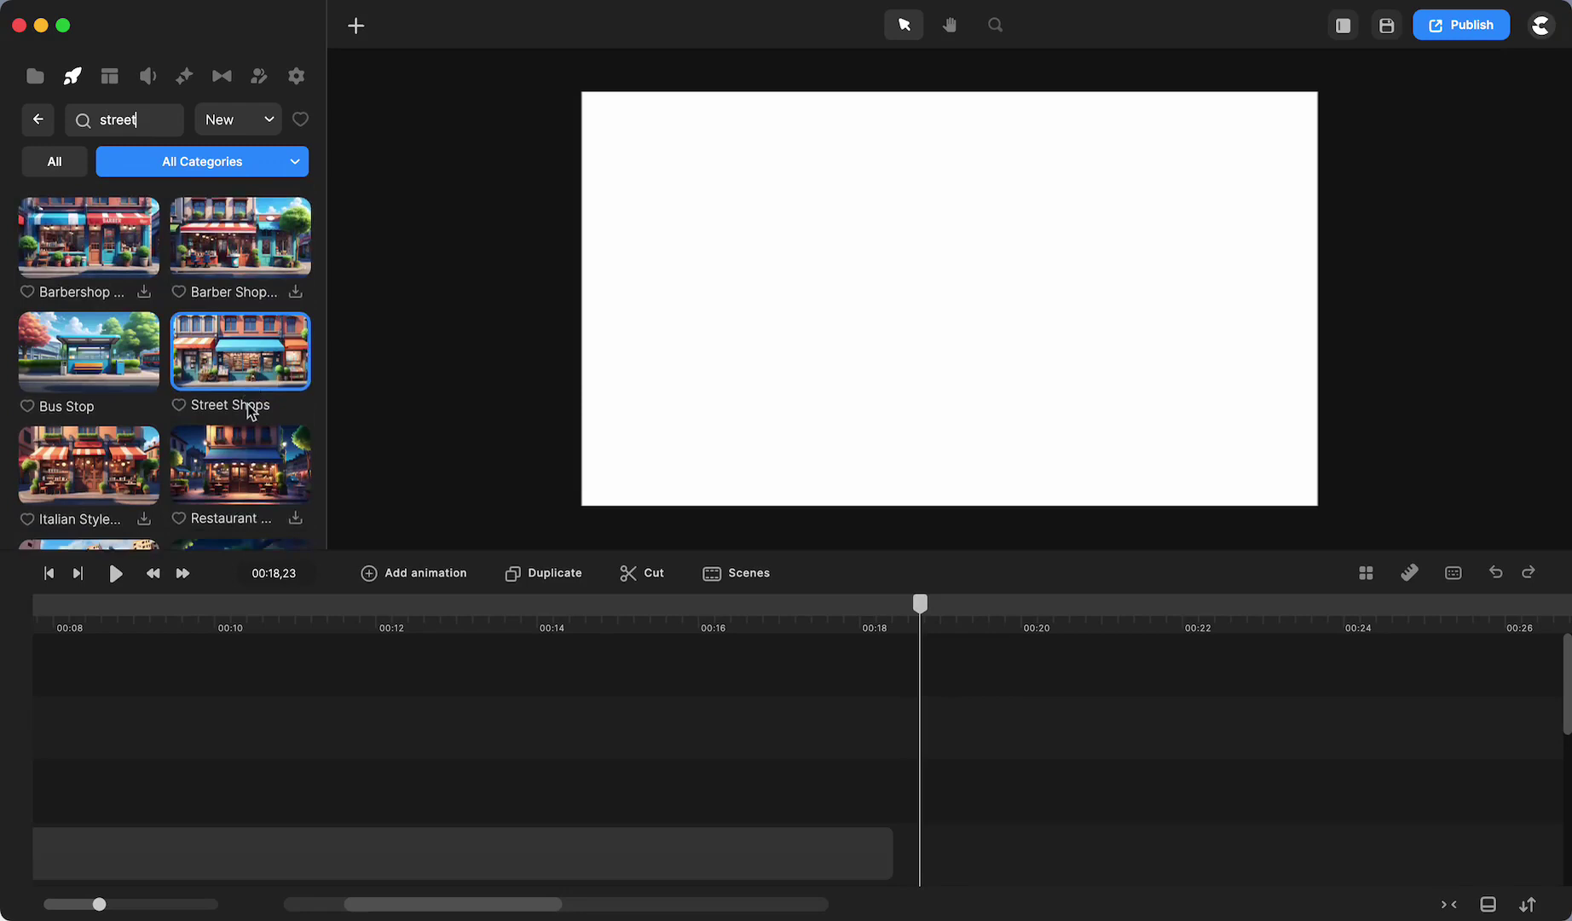
Drop the Street Shops background onto the canvas at 00:18,23 and move its clip down a track
{"action": "left_click_drag", "start_coordinate": [241, 322], "coordinate": [861, 334]}
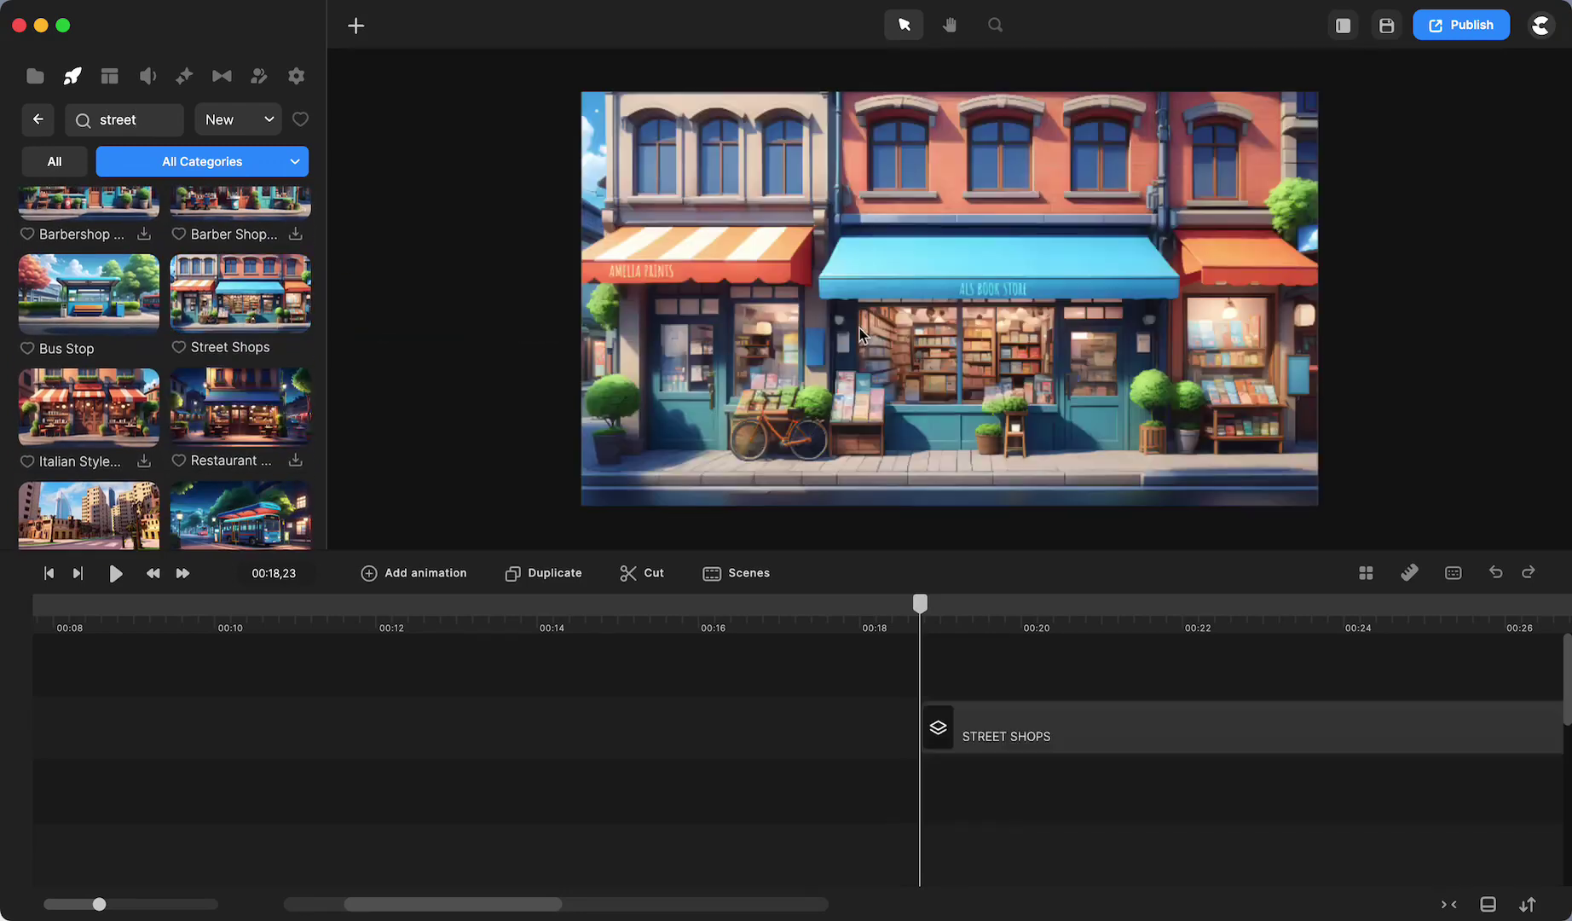
{"action": "scroll", "coordinate": [874, 670], "scroll_direction": "right", "scroll_amount": 5}
{"action": "left_click_drag", "start_coordinate": [642, 751], "coordinate": [649, 815]}
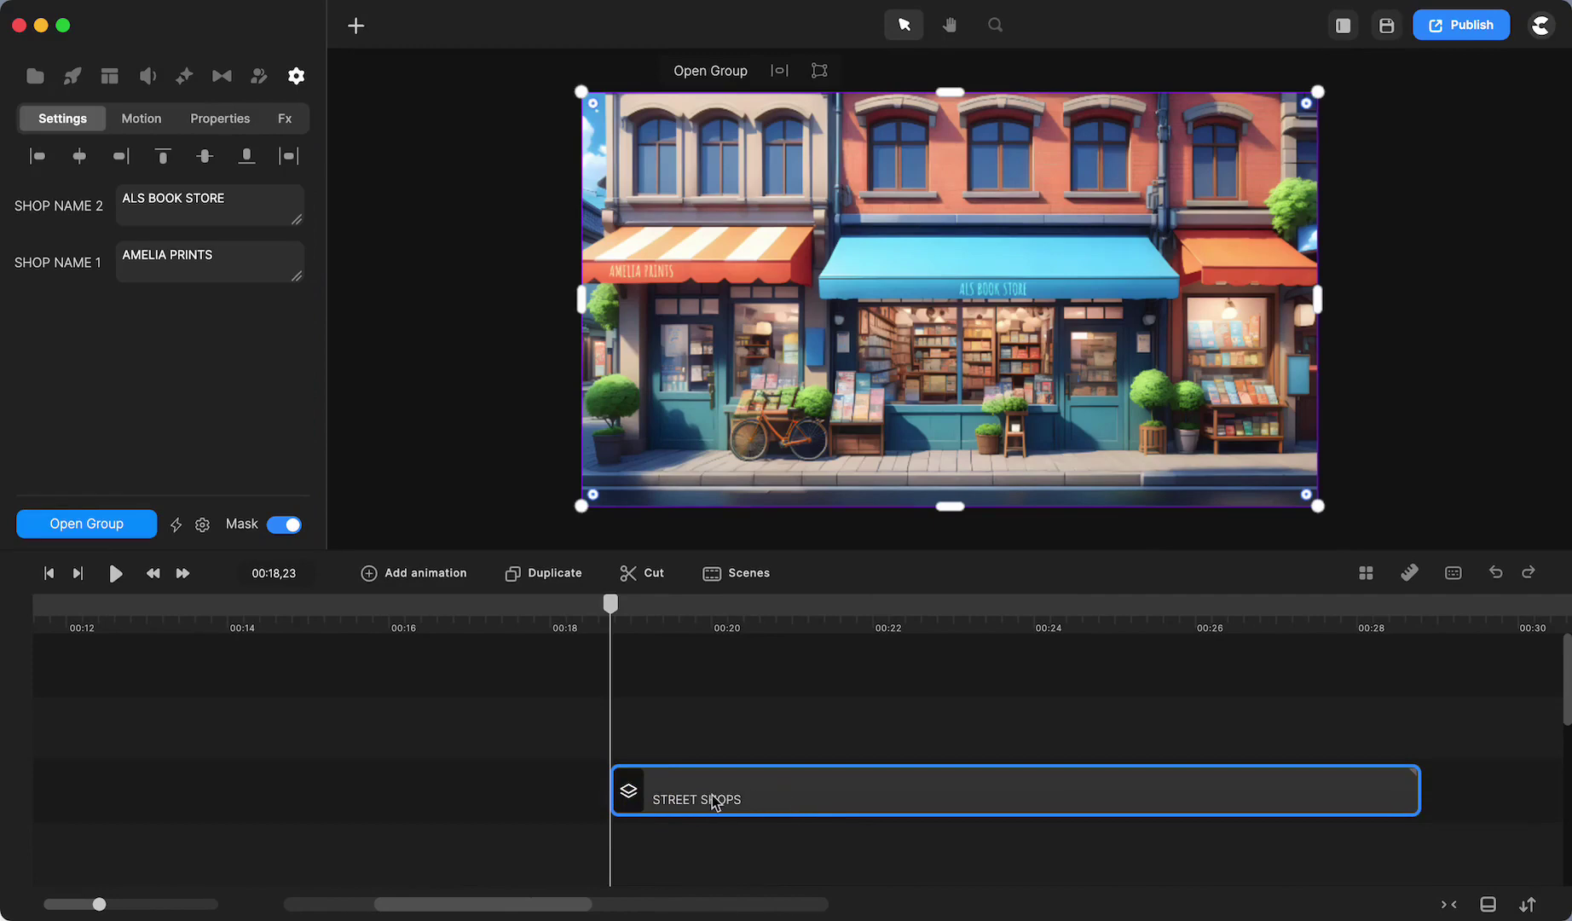
Open the Street Shops group, save the project, and inspect the ALS BOOK STORE and AMELIA PRINTS texts
{"action": "left_click", "coordinate": [709, 68]}
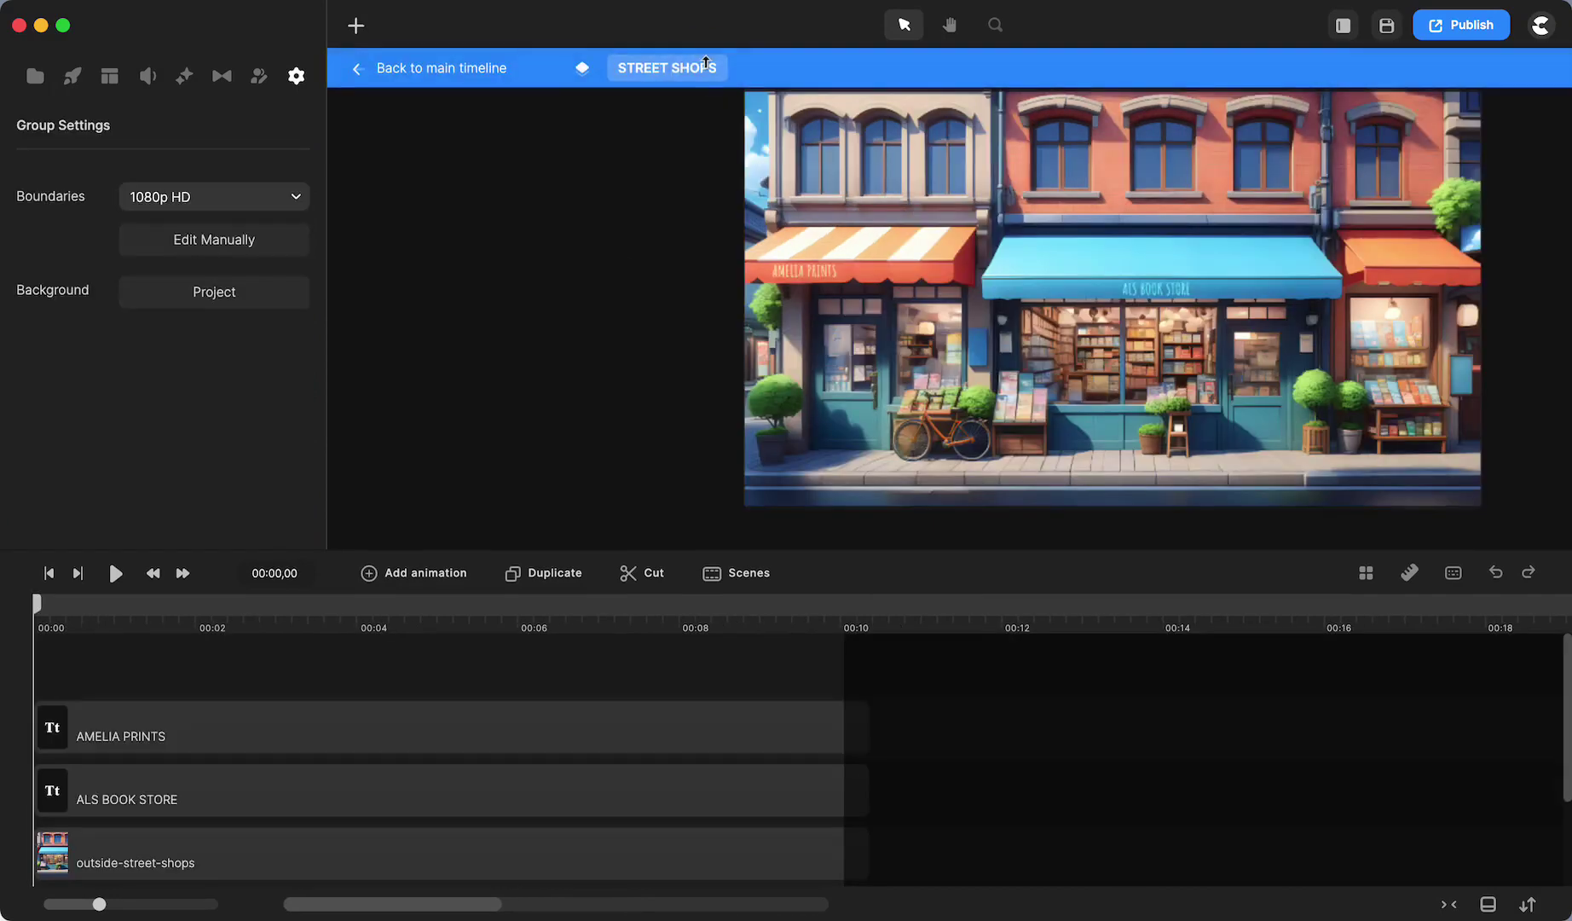
{"action": "key", "text": "super+s"}
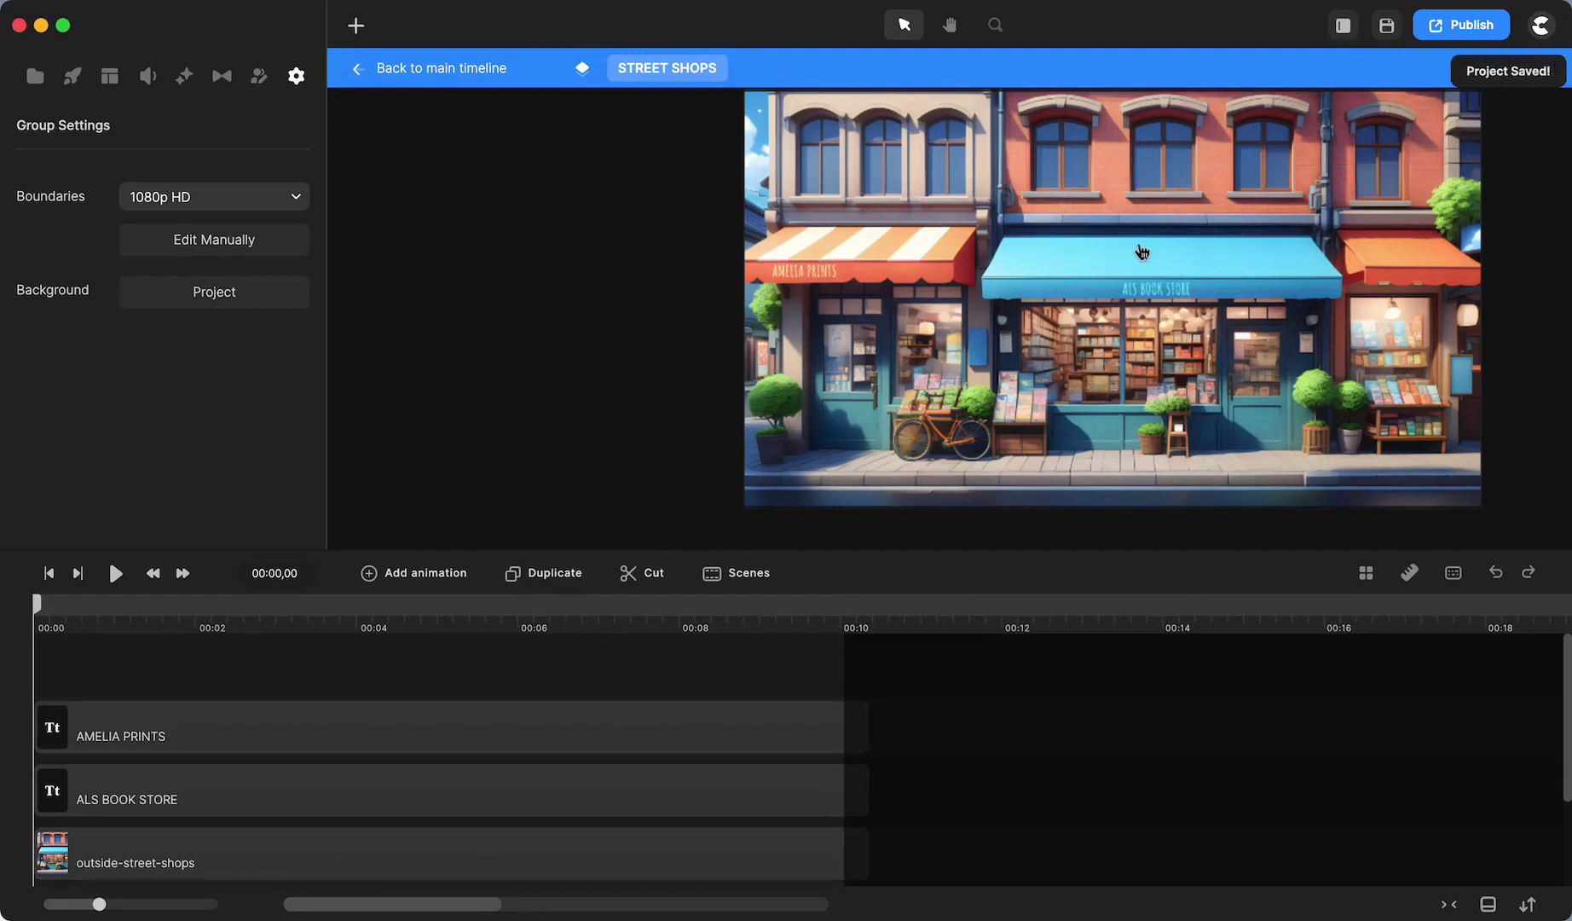
{"action": "left_click", "coordinate": [1155, 293]}
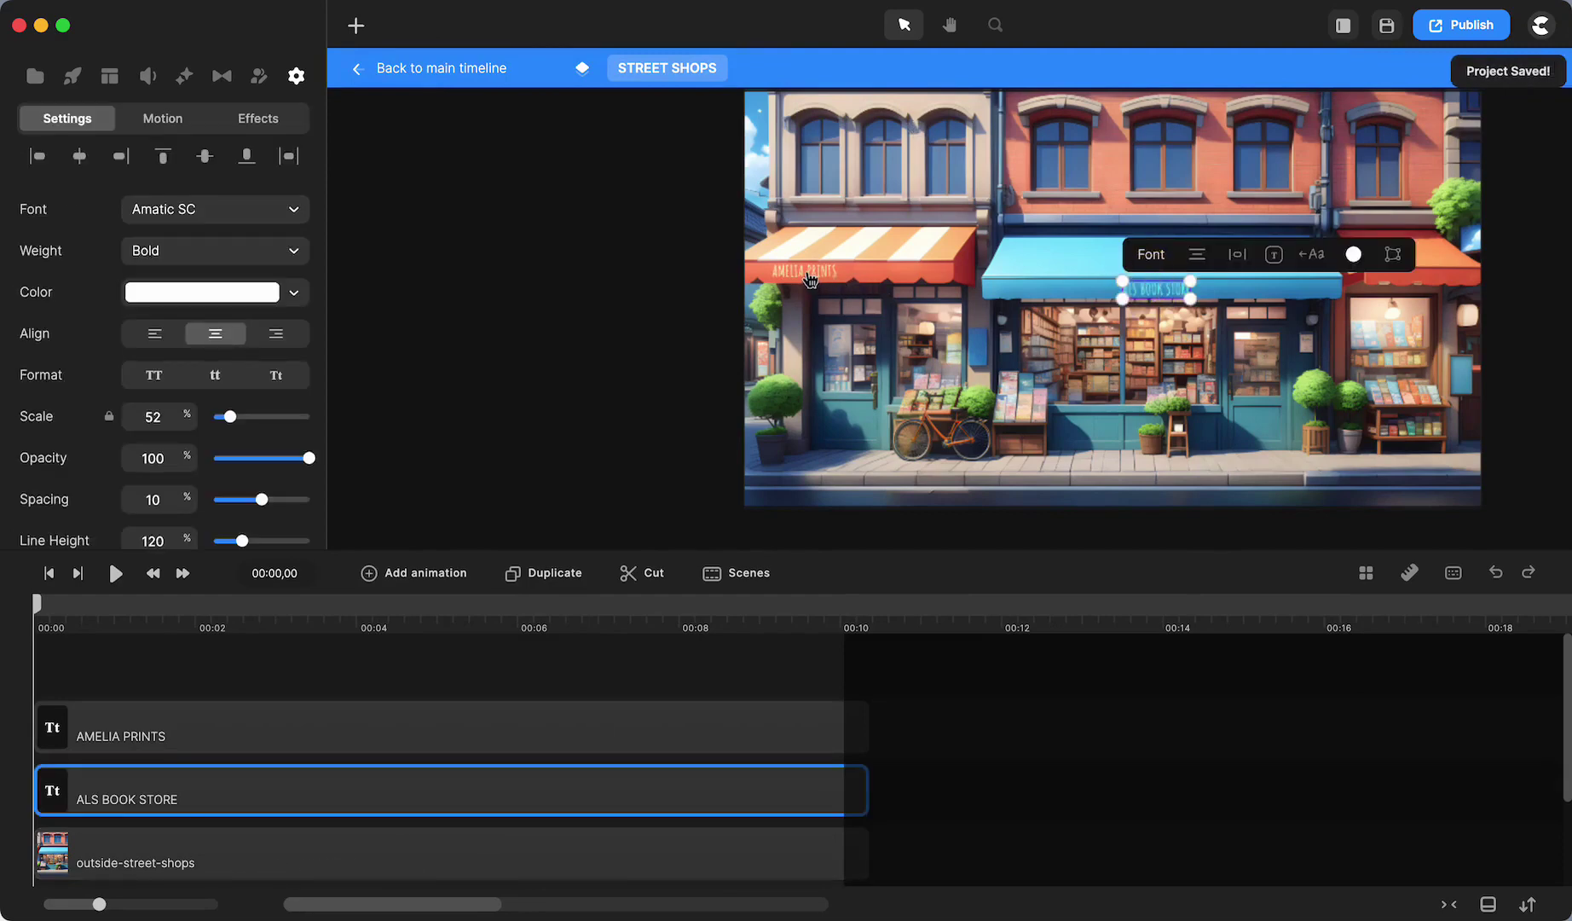
{"action": "left_click", "coordinate": [810, 277]}
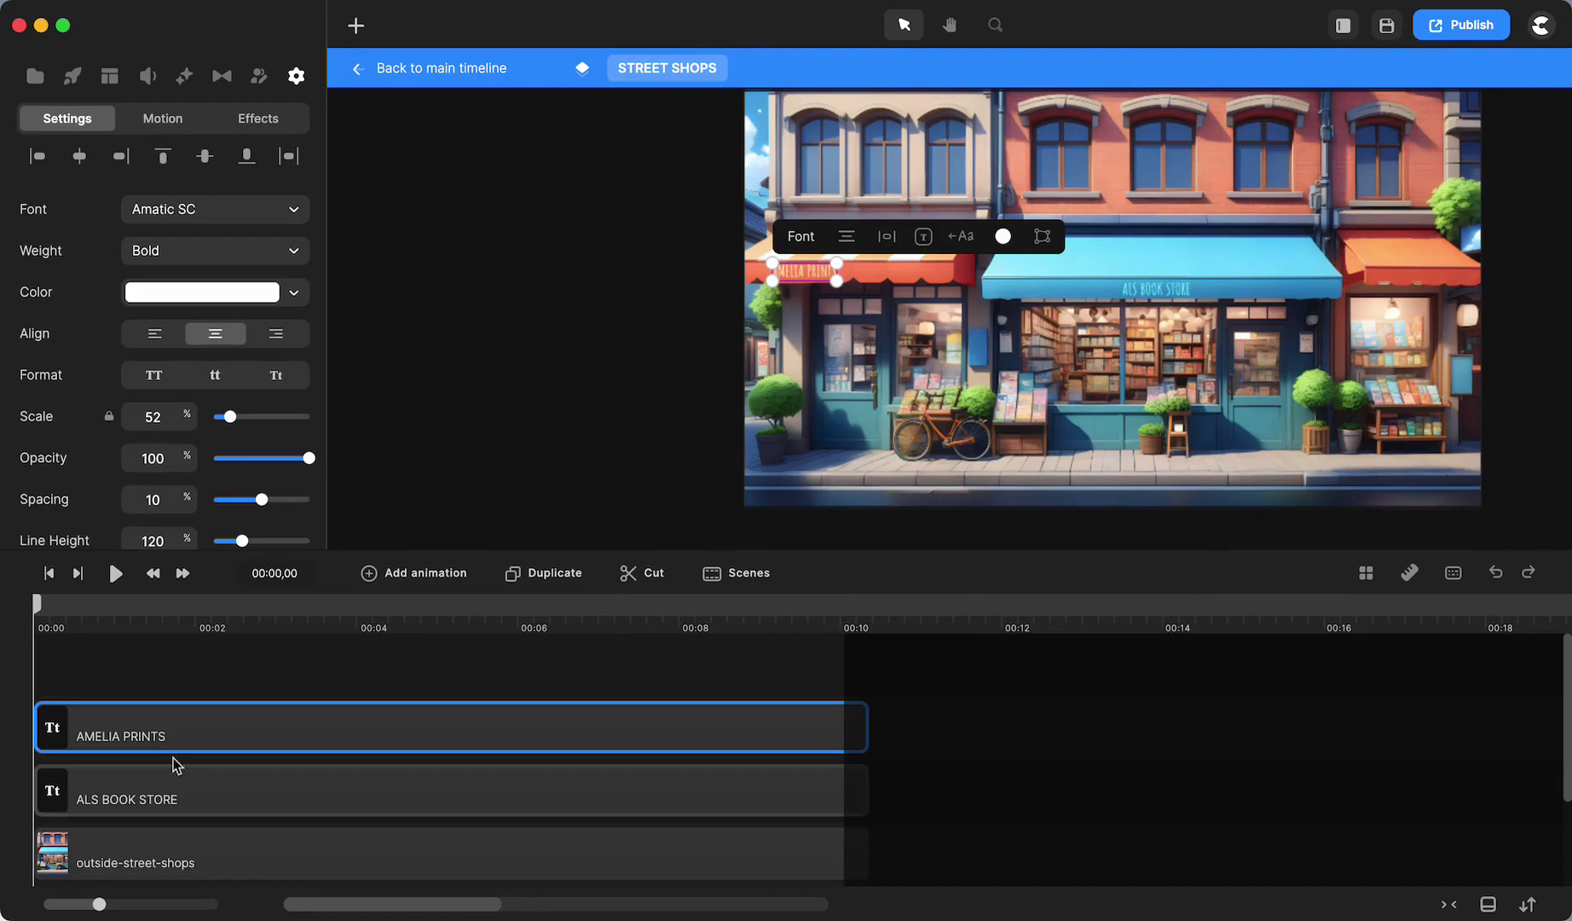
Return to the main timeline, reopen the Street Shops group briefly, then exit it
{"action": "left_click", "coordinate": [416, 68]}
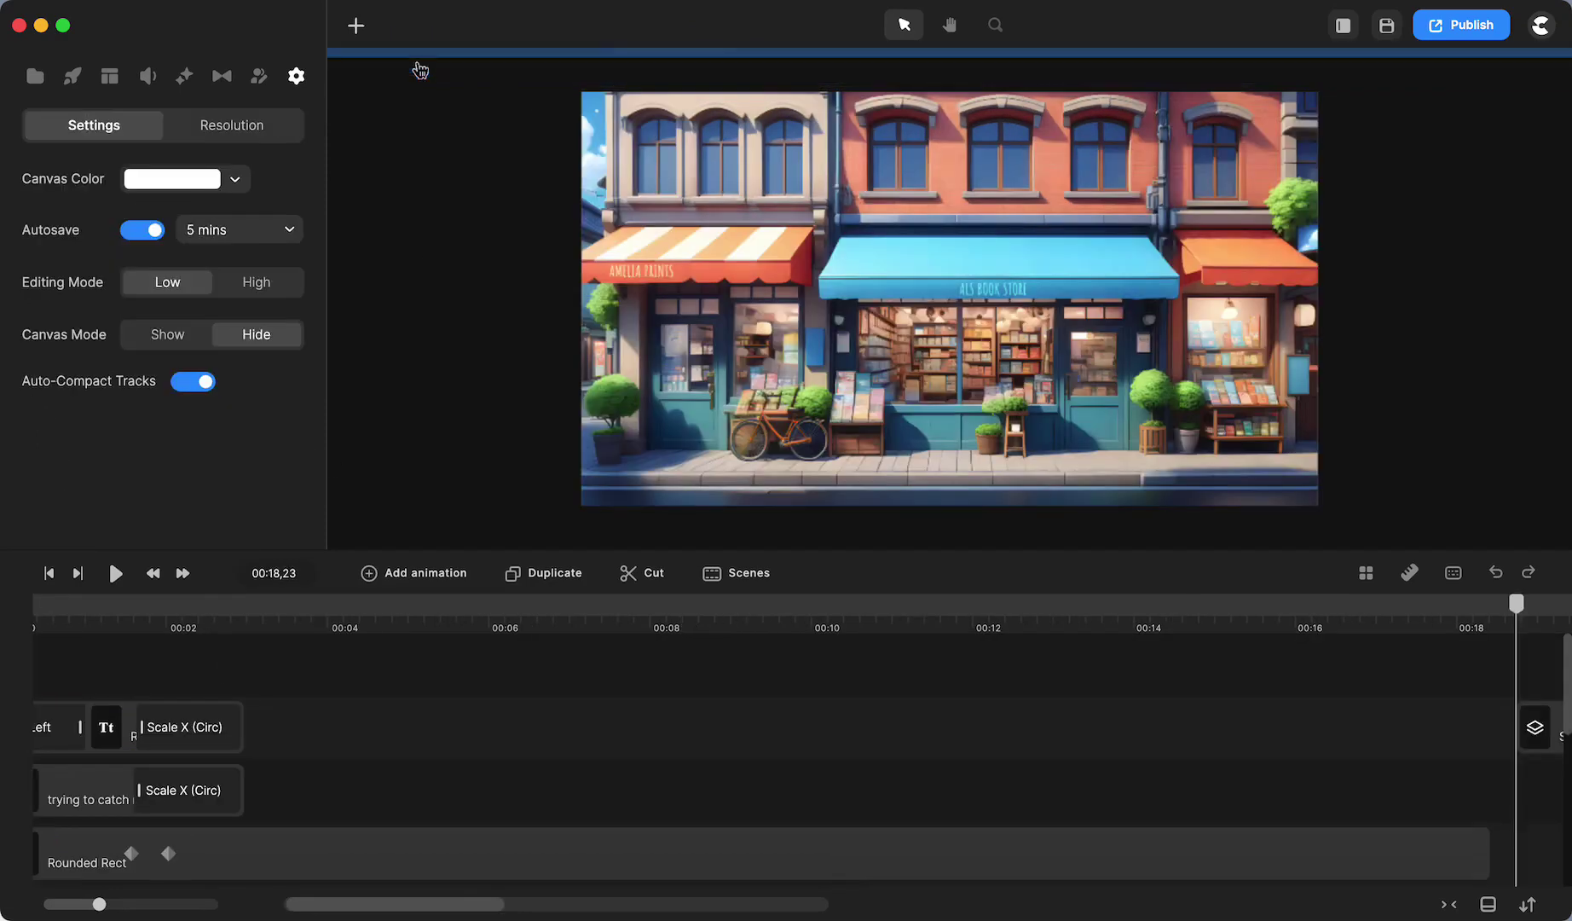
{"action": "scroll", "coordinate": [714, 717], "scroll_direction": "right", "scroll_amount": 10}
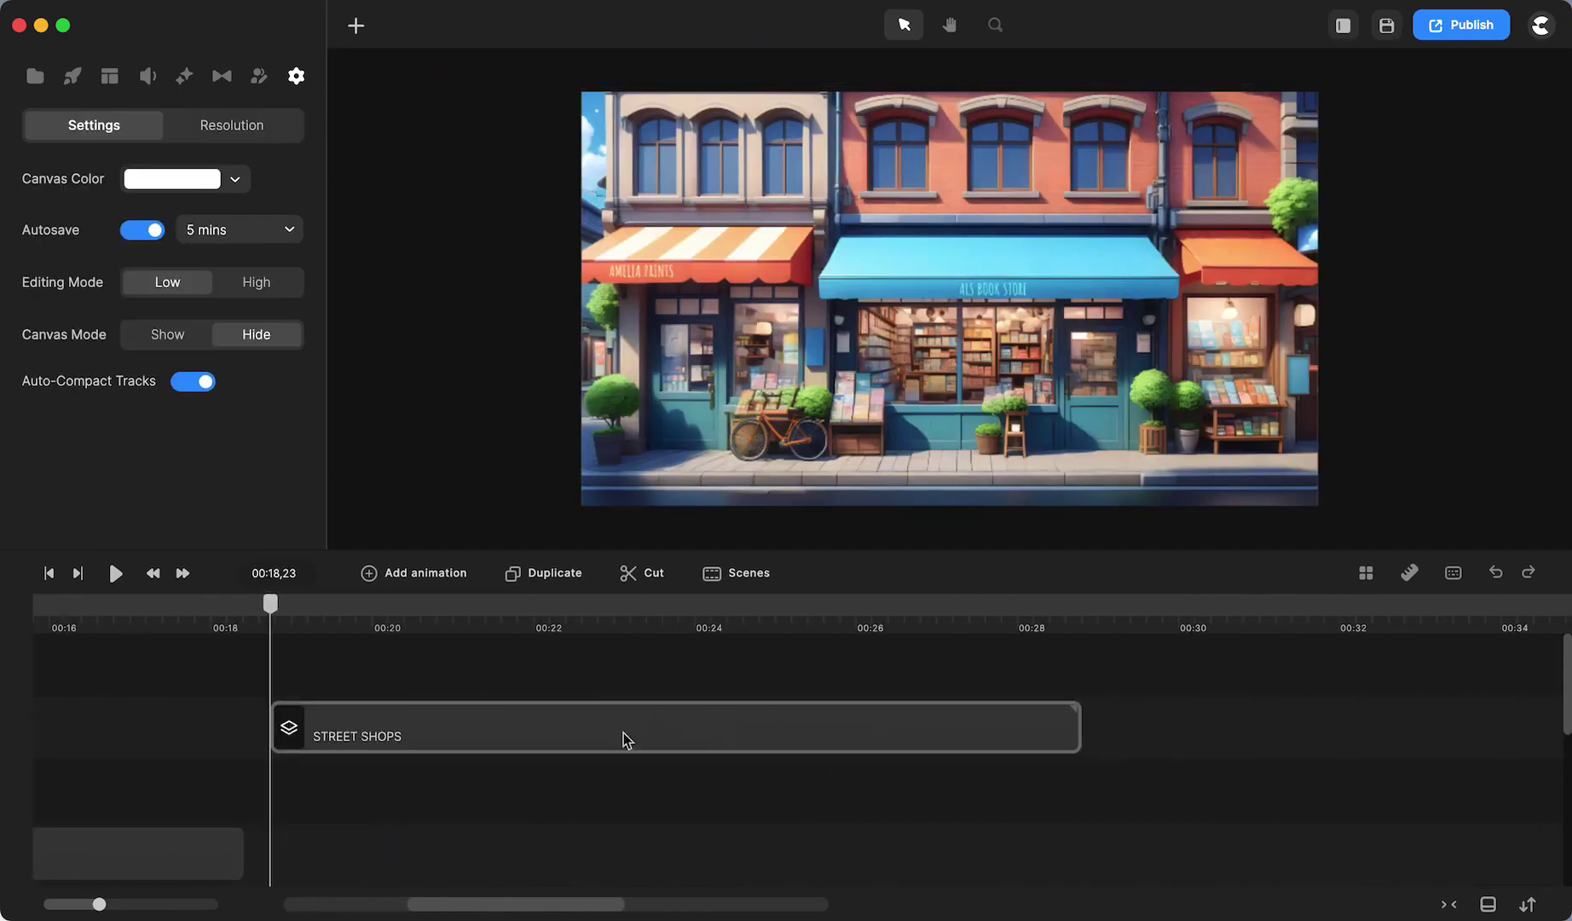
{"action": "double_click", "coordinate": [654, 743]}
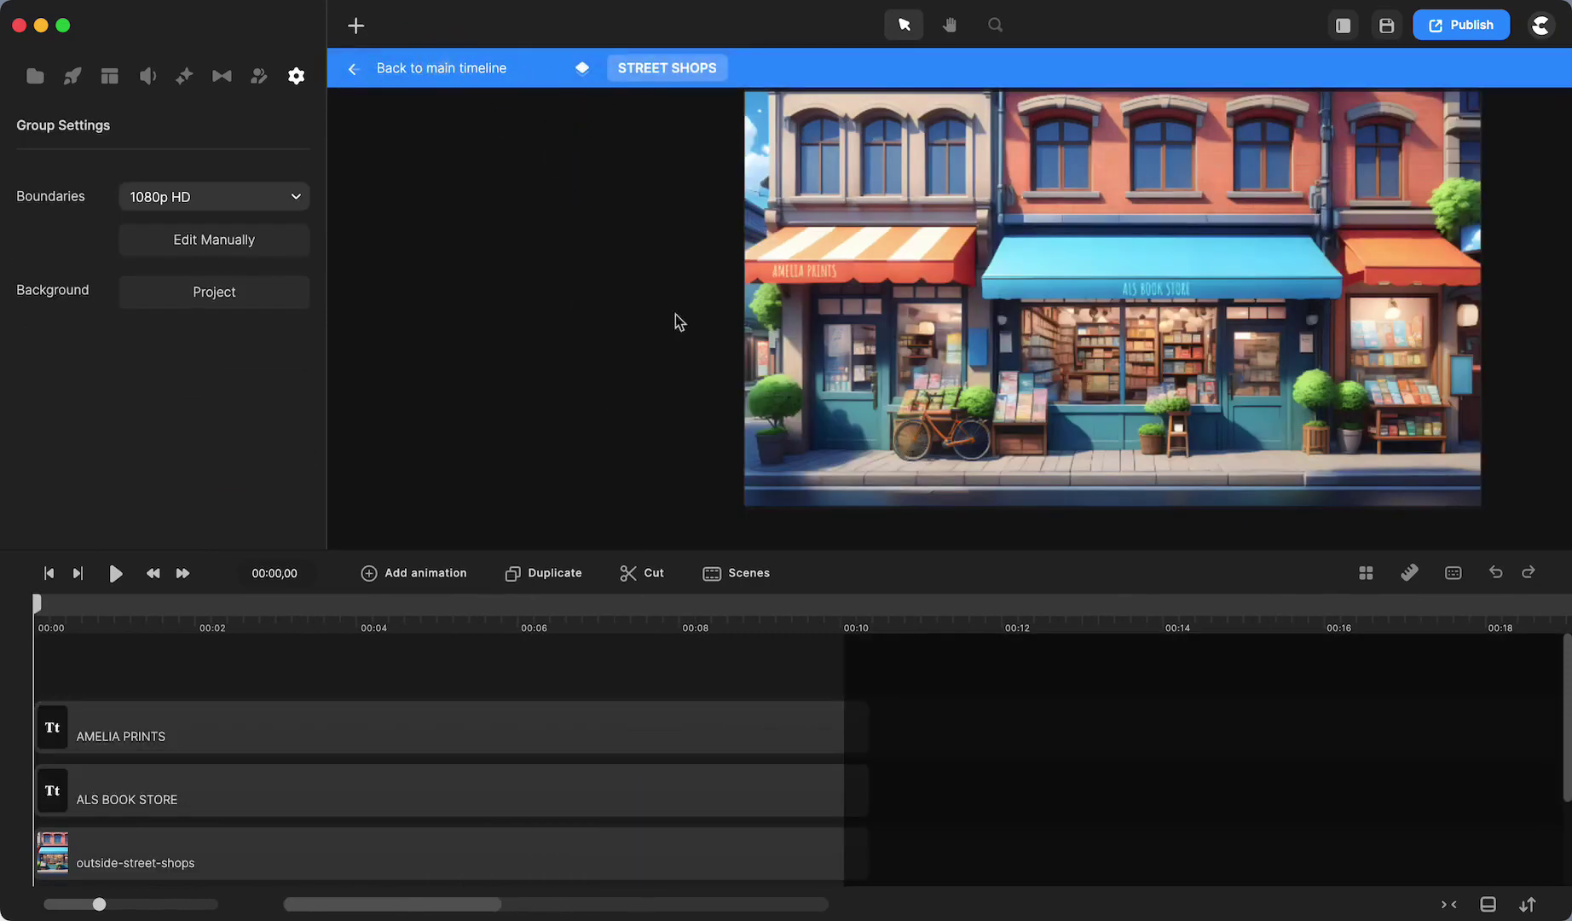
{"action": "key", "text": "Escape"}
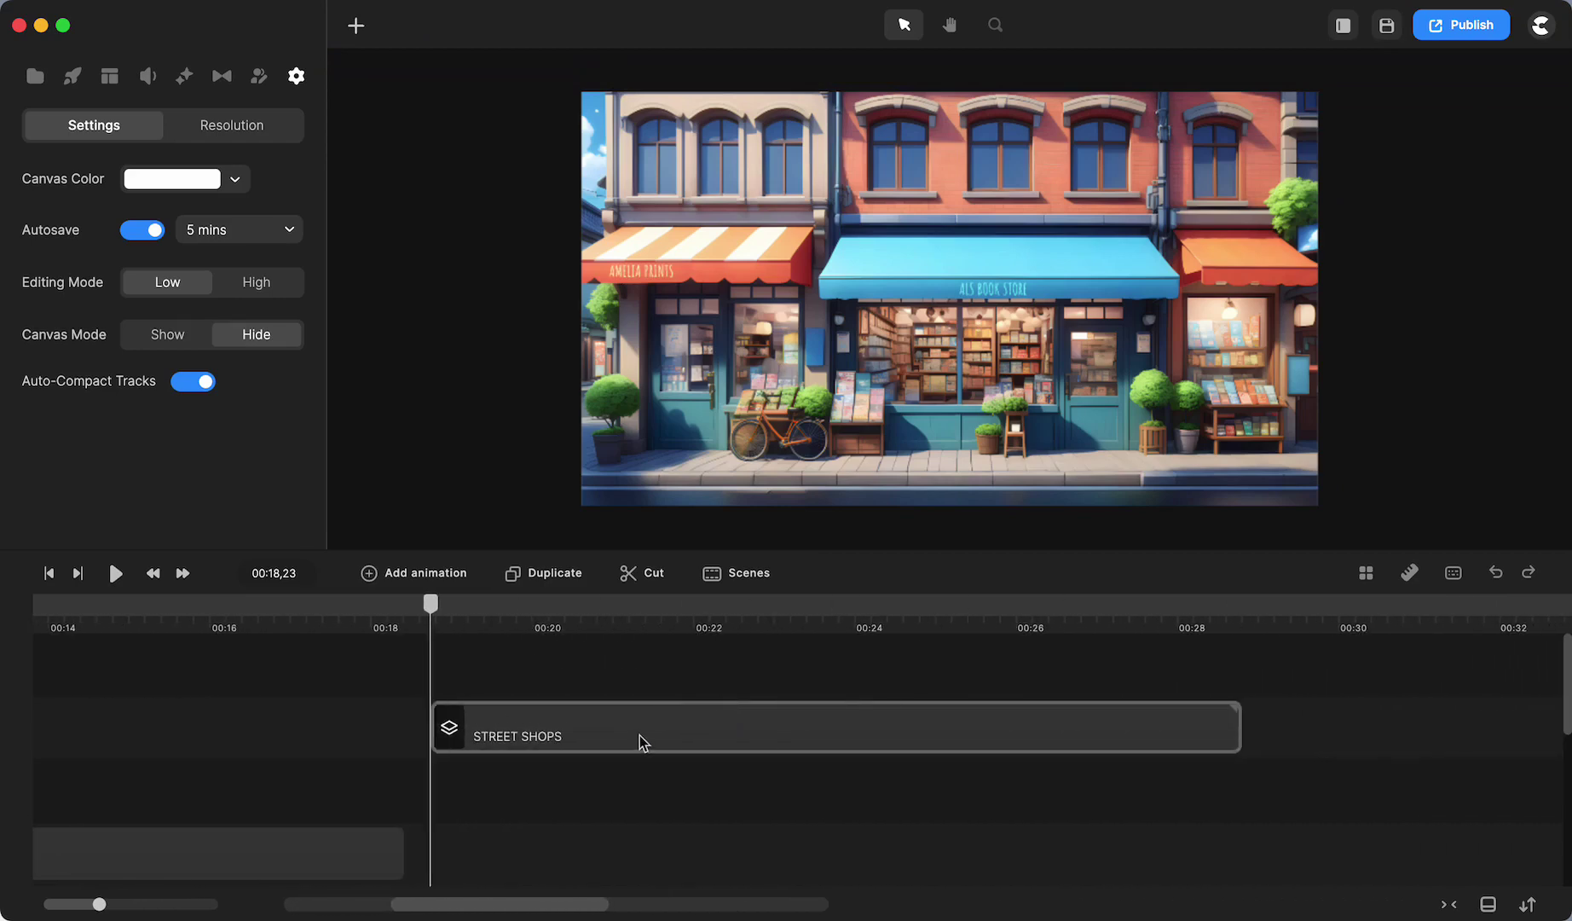
Duplicate the STREET SHOPS clip, delete the stray moved copy, then duplicate it again with Cmd+D
{"action": "left_click", "coordinate": [643, 742]}
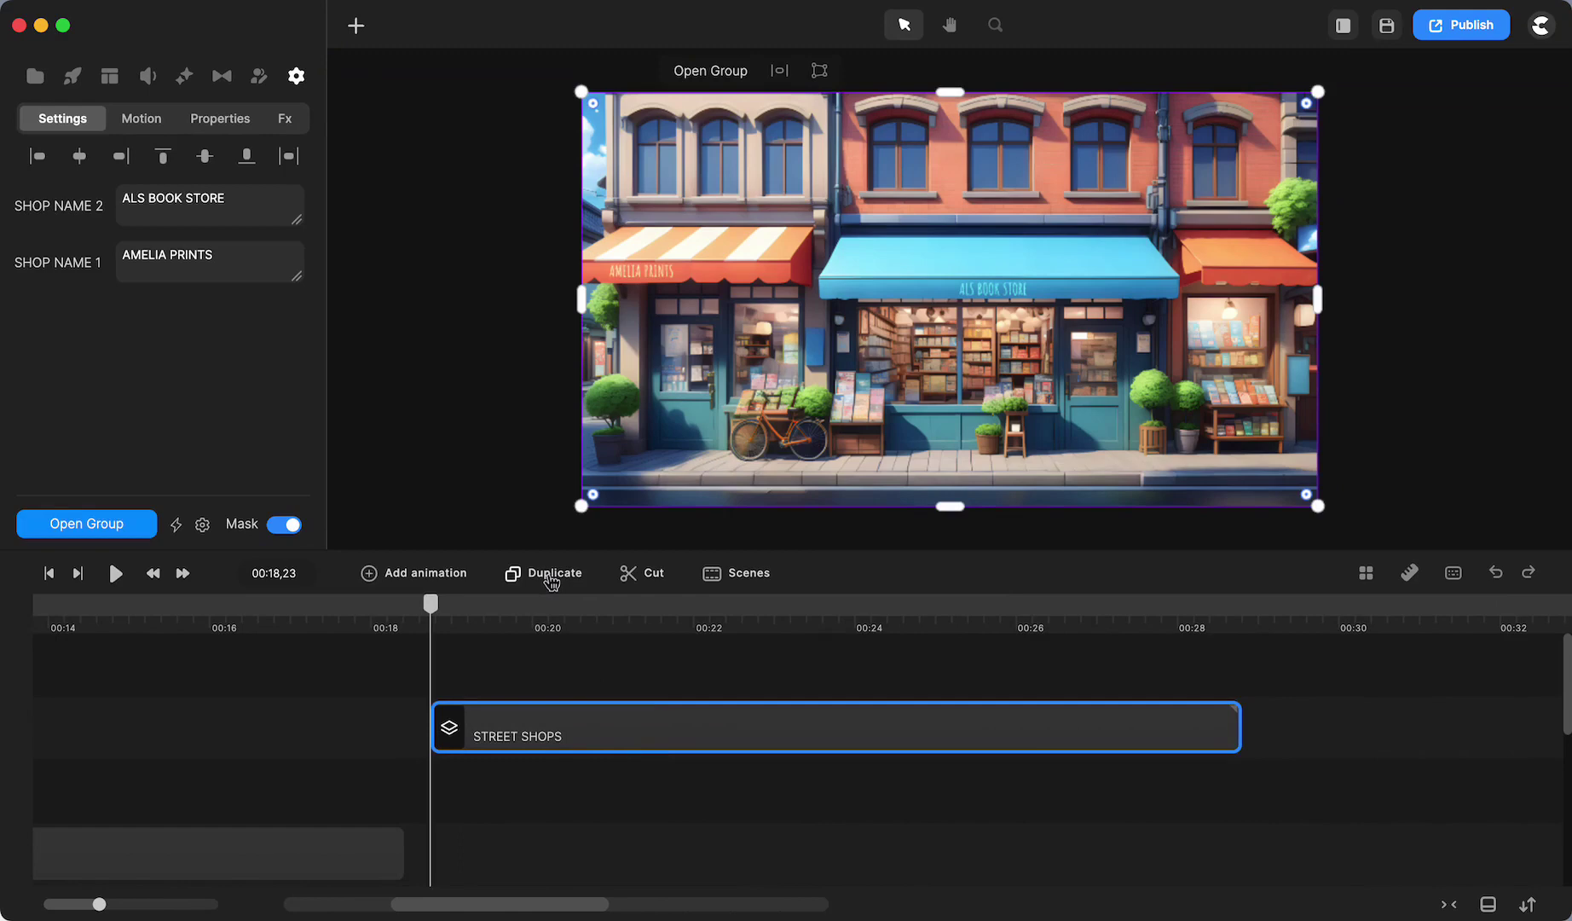
{"action": "left_click", "coordinate": [551, 577]}
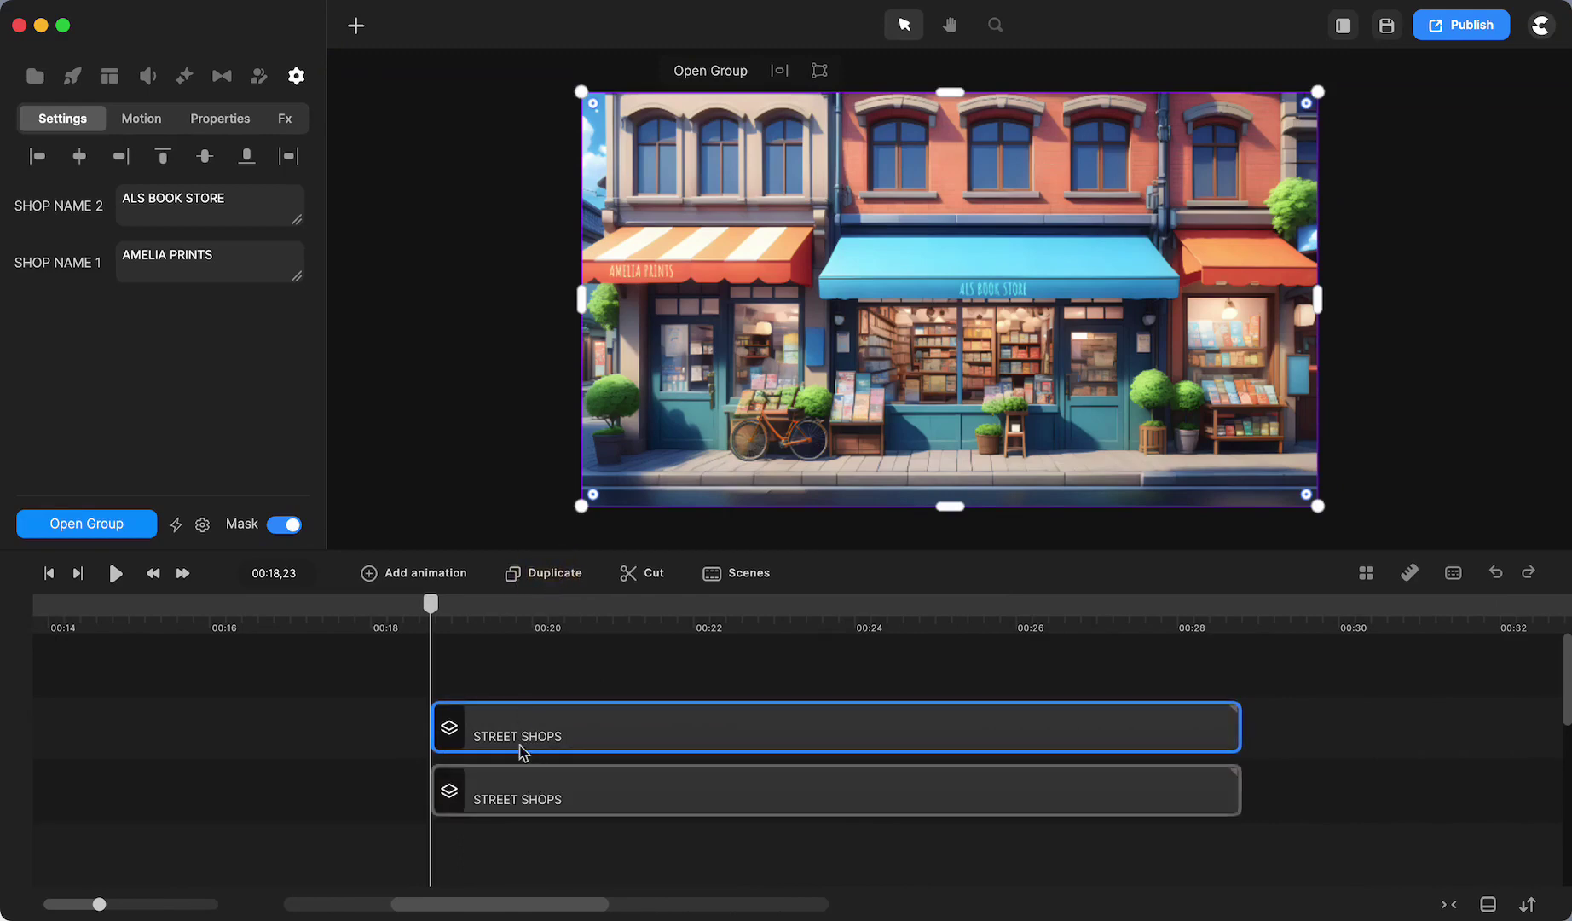
{"action": "mouse_move", "coordinate": [755, 315]}
{"action": "left_mouse_down"}
{"action": "mouse_move", "coordinate": [1097, 301]}
{"action": "mouse_move", "coordinate": [1033, 326]}
{"action": "mouse_move", "coordinate": [751, 327]}
{"action": "left_mouse_up"}
{"action": "key", "text": "Delete"}
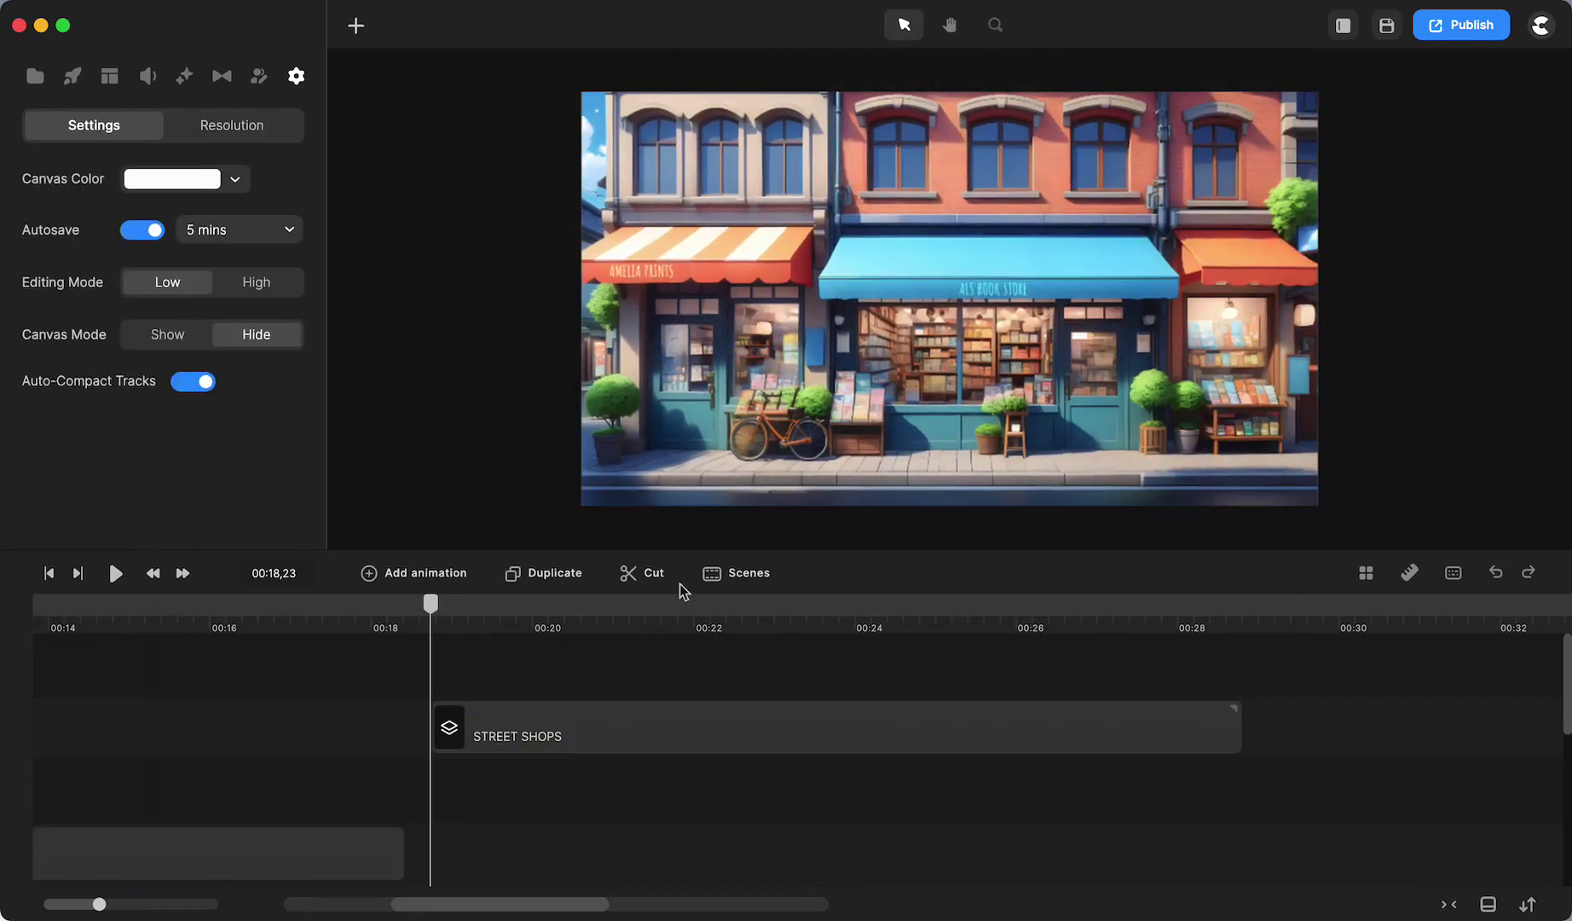
{"action": "left_click", "coordinate": [554, 732]}
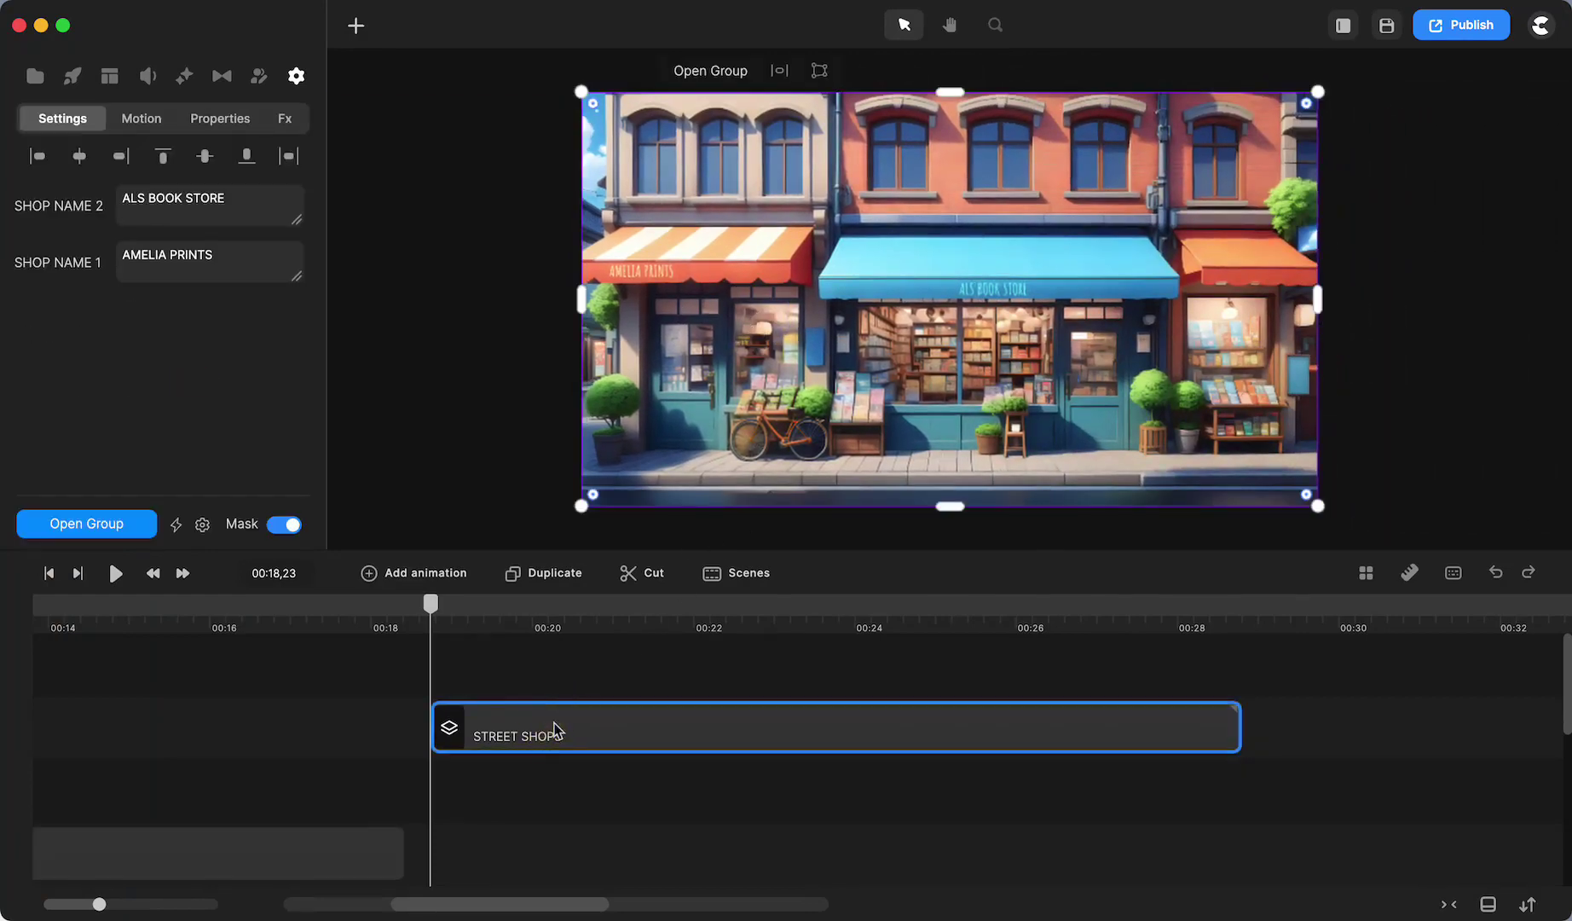
{"action": "key", "text": "super+d"}
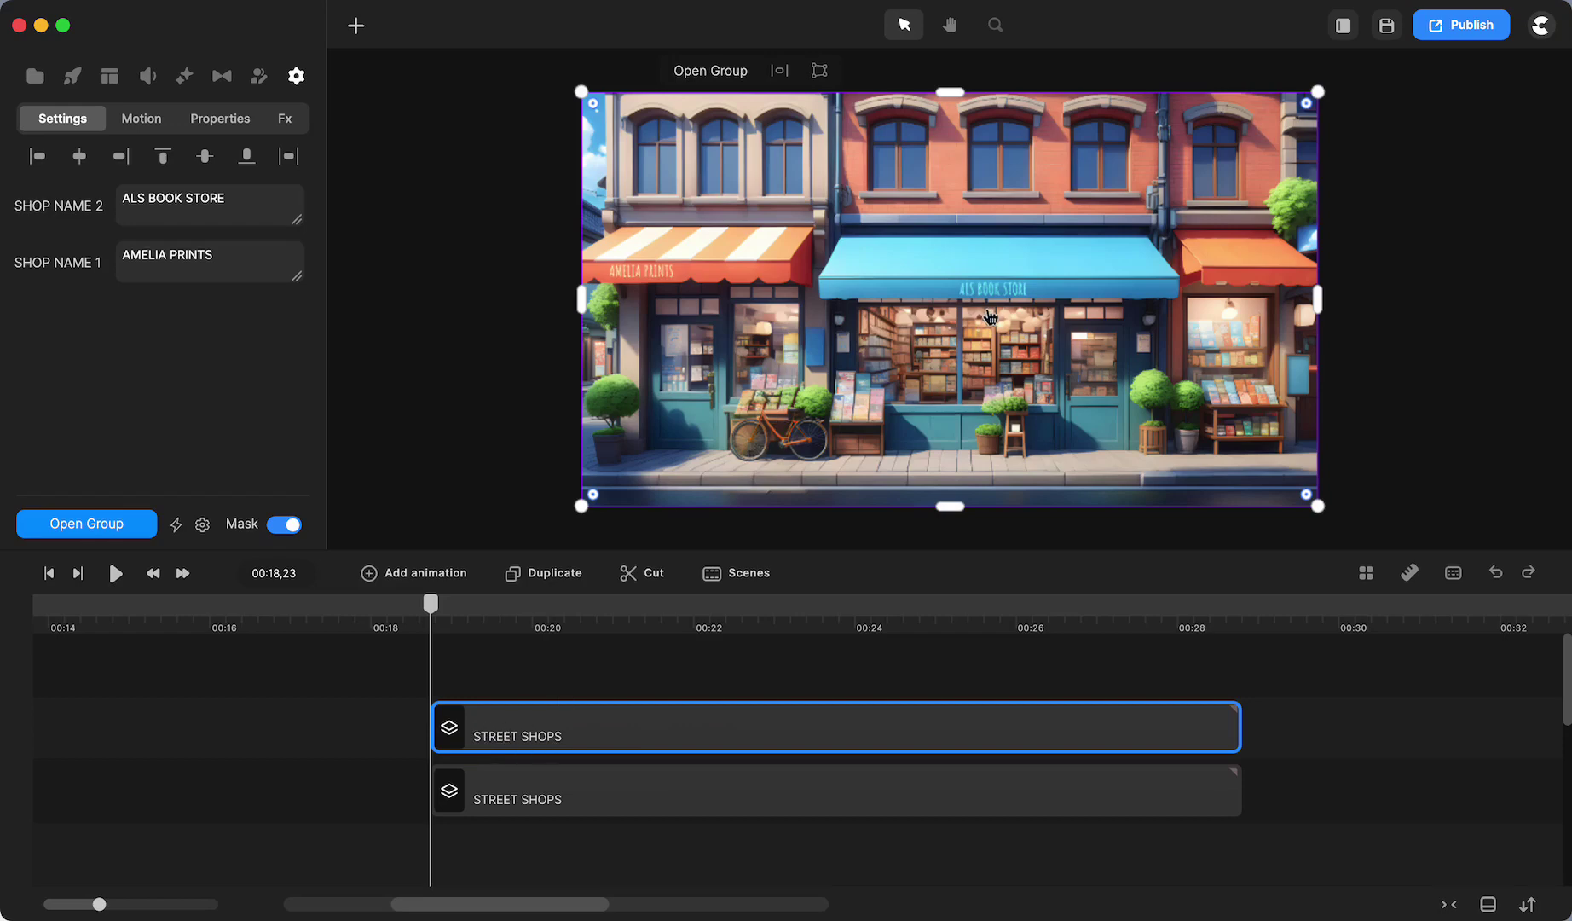
Shift the two Street Shops copies apart and re-lay out the lower one so Amelia Prints fills its left end
{"action": "left_click_drag", "start_coordinate": [990, 317], "coordinate": [592, 315]}
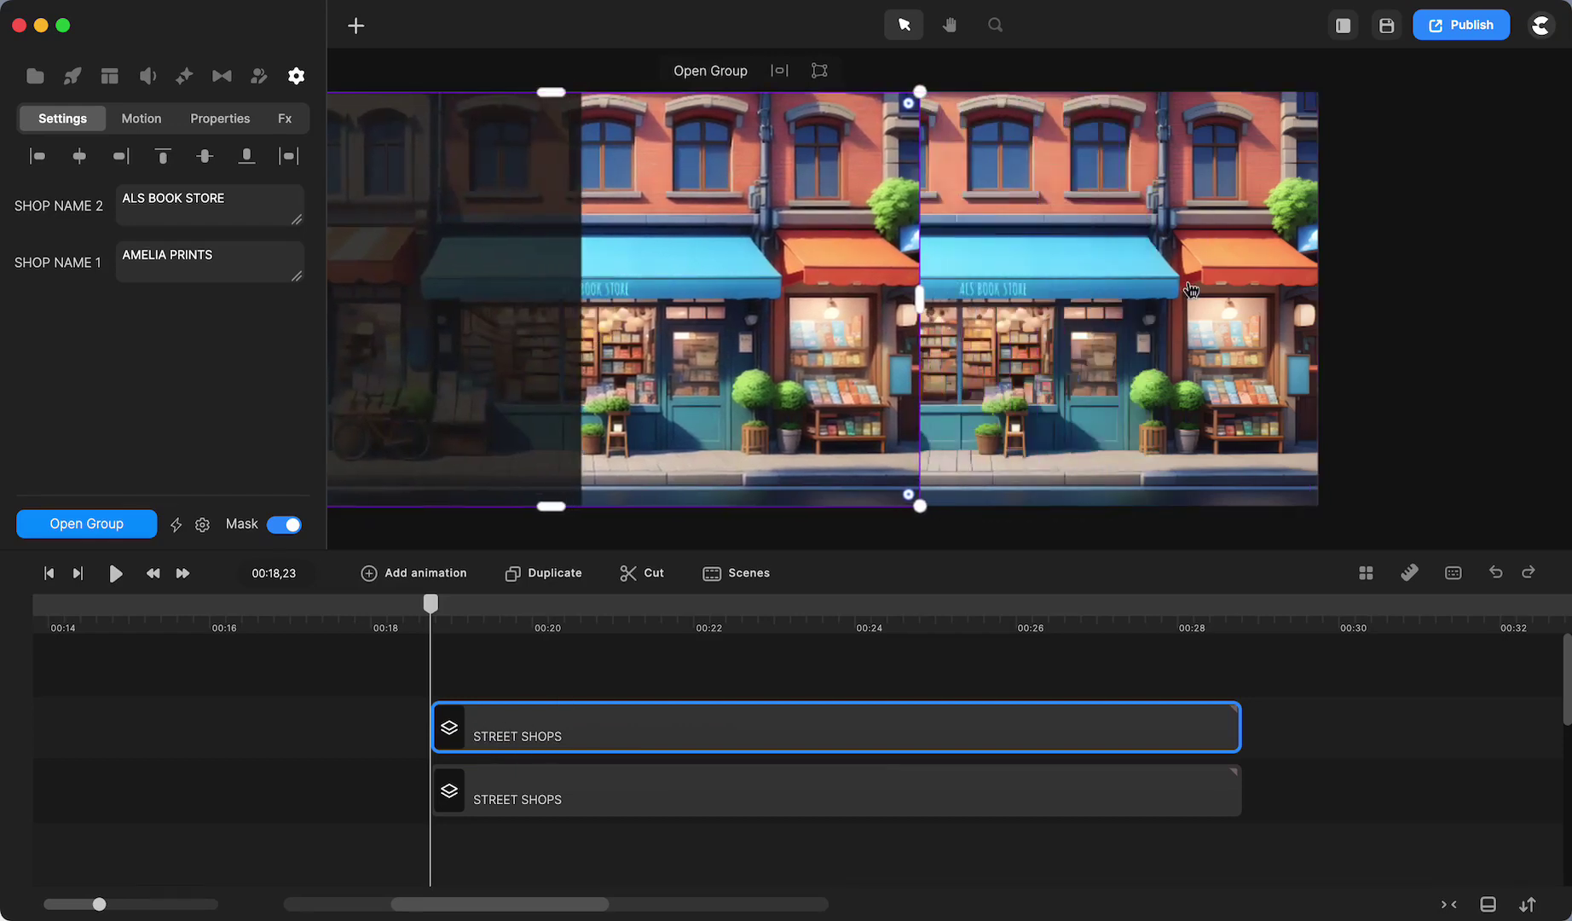
{"action": "left_click_drag", "start_coordinate": [1191, 290], "coordinate": [1366, 310]}
{"action": "left_click", "coordinate": [597, 141]}
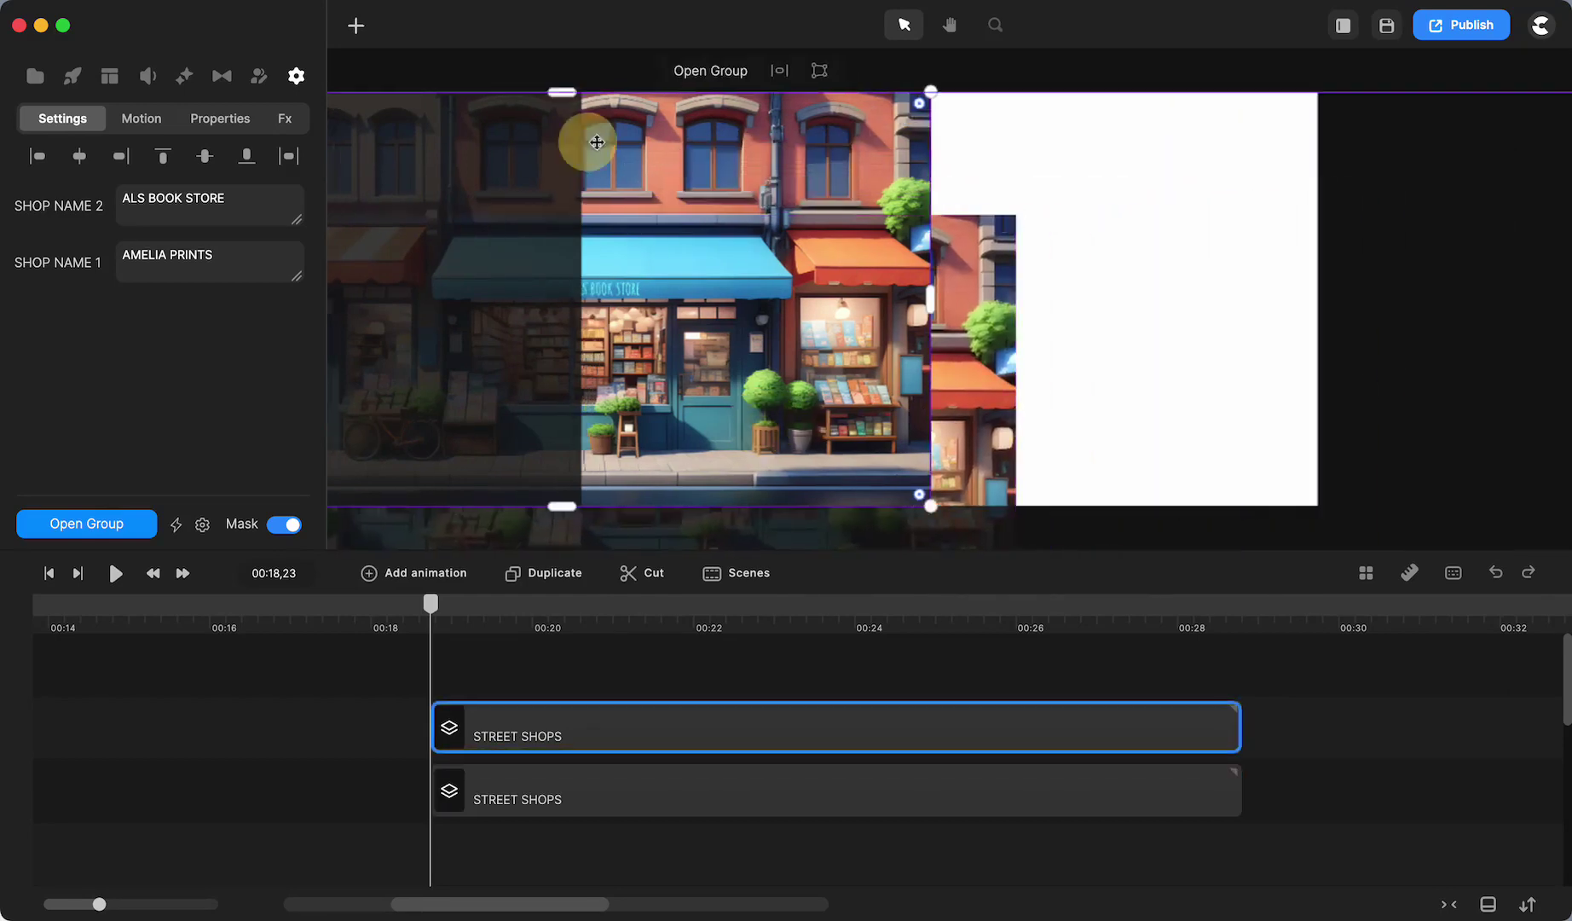
{"action": "left_click", "coordinate": [690, 157]}
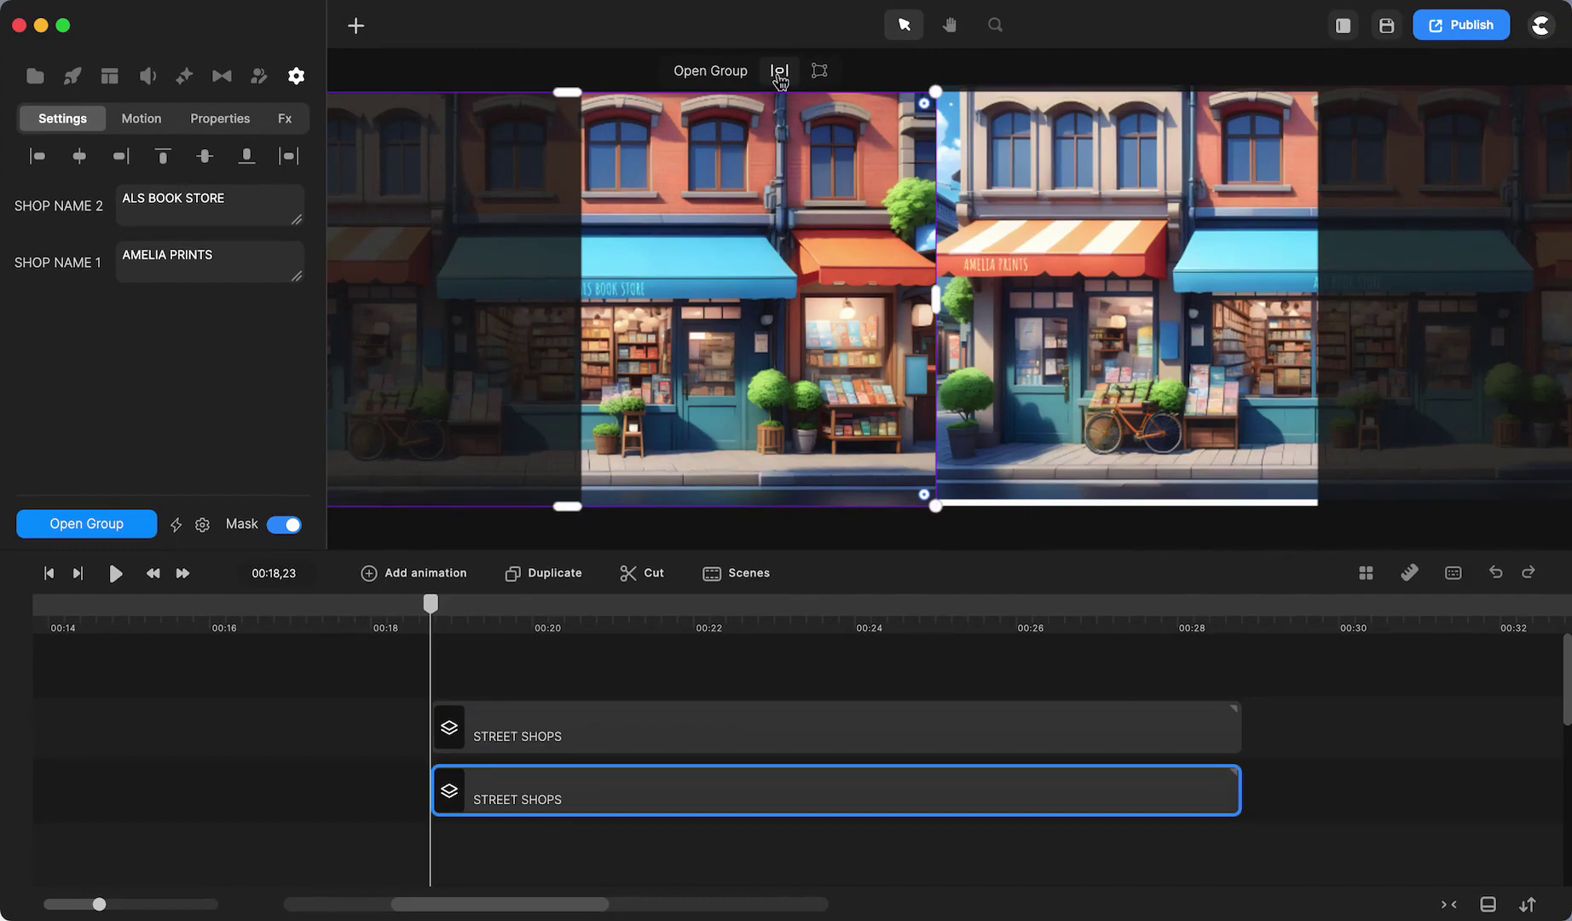
{"action": "left_click", "coordinate": [779, 70]}
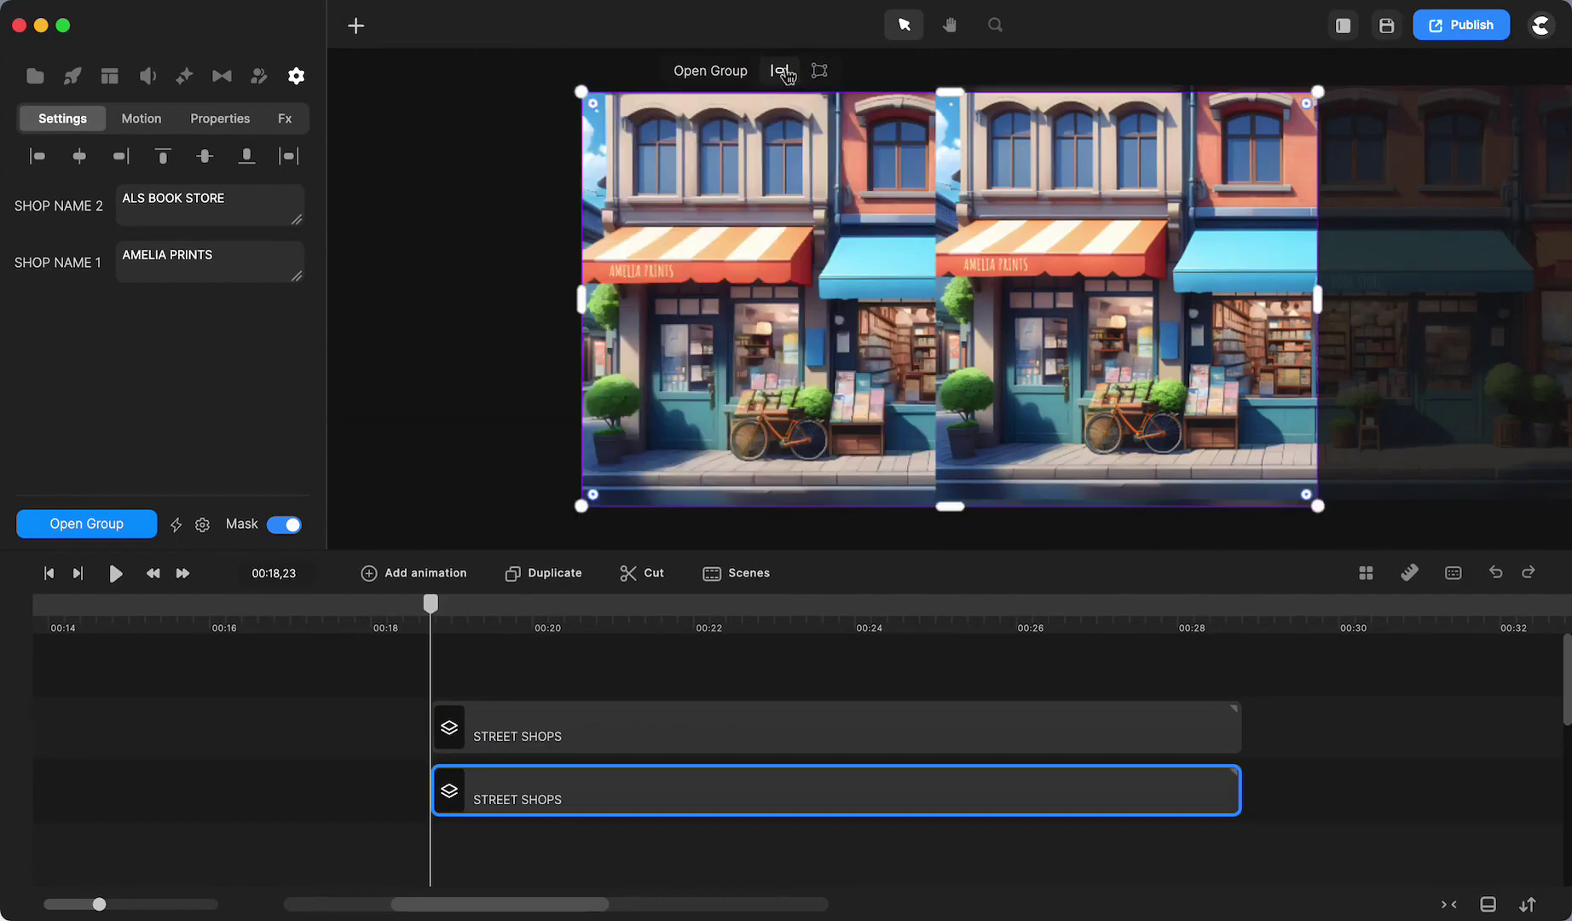
{"action": "left_click", "coordinate": [1017, 284]}
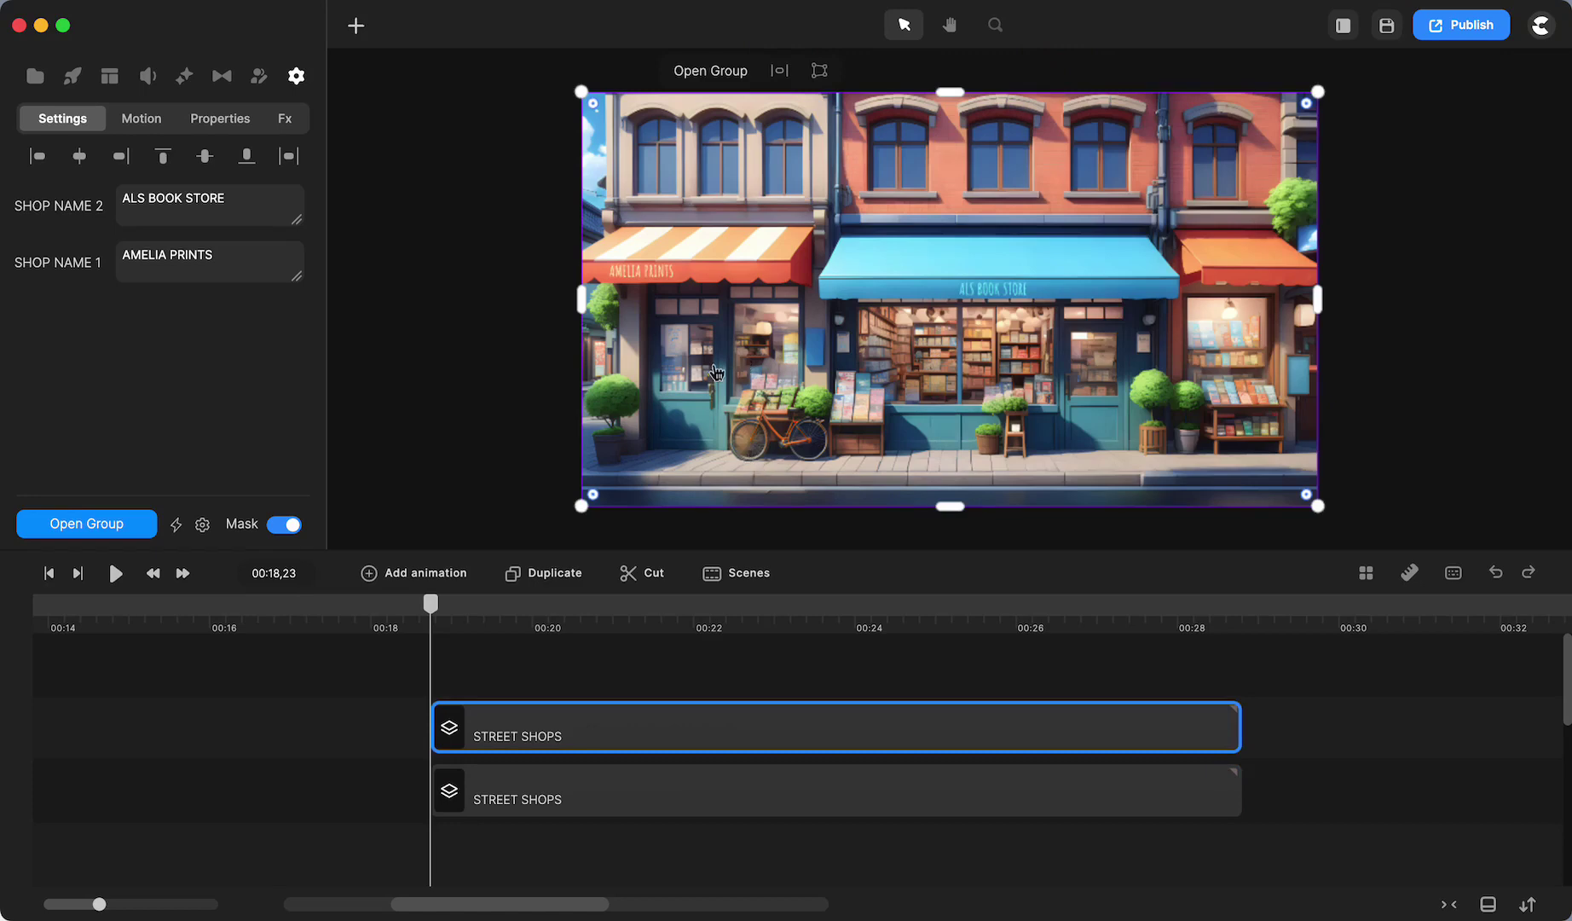
Move one street strip right, flip it horizontally, and line the other strip up beside it
{"action": "left_click_drag", "start_coordinate": [713, 362], "coordinate": [878, 363]}
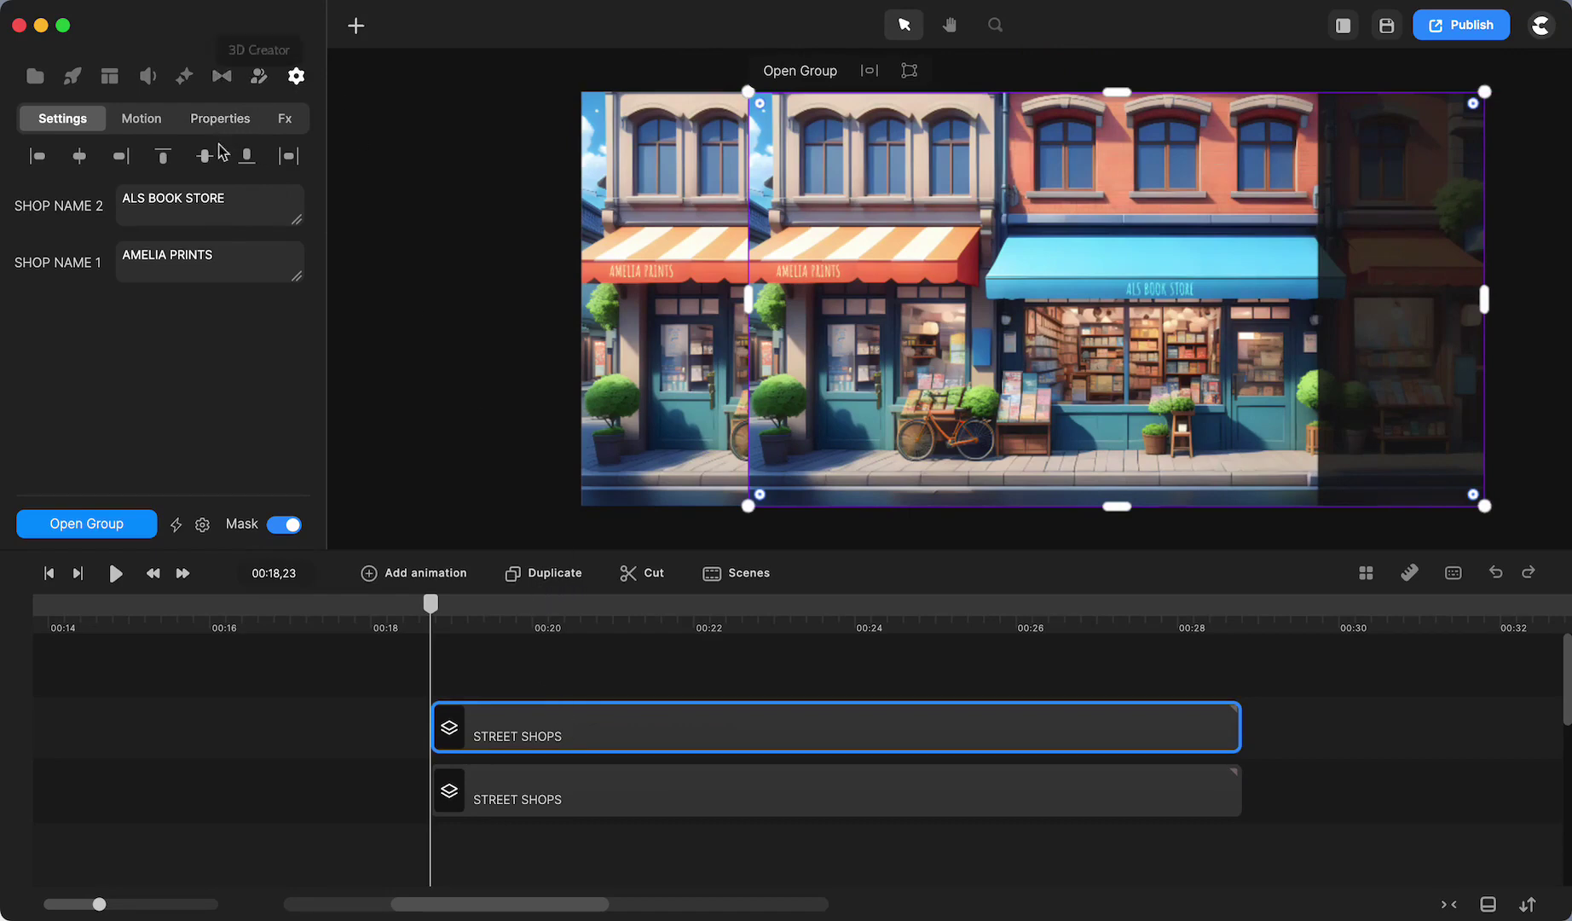
{"action": "left_click", "coordinate": [220, 119]}
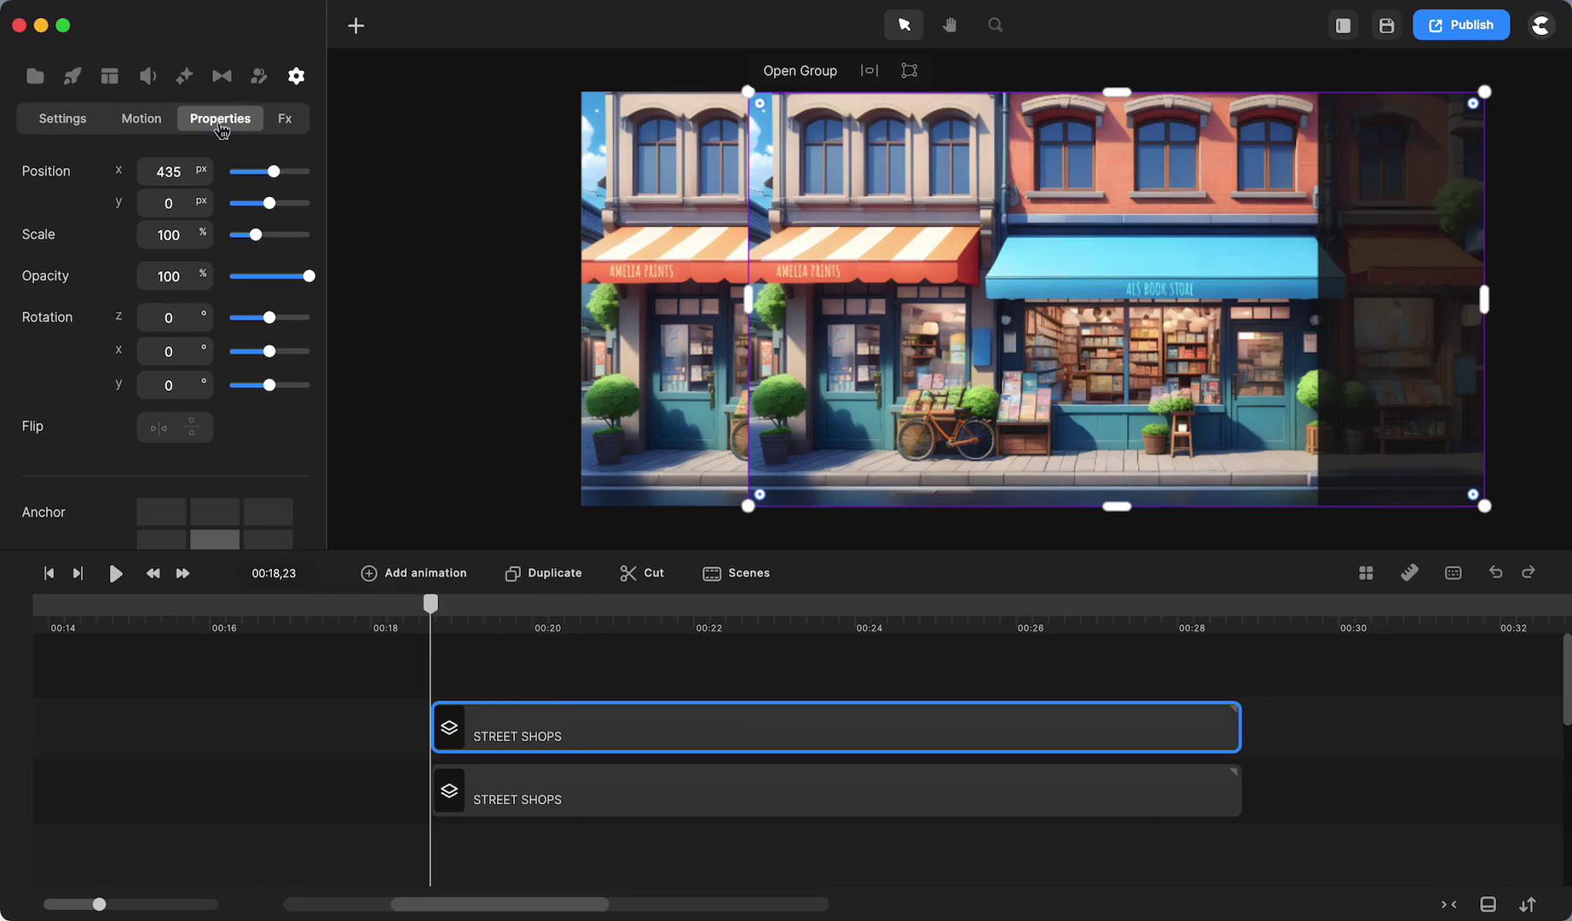
{"action": "scroll", "coordinate": [166, 418], "scroll_direction": "down", "scroll_amount": 3}
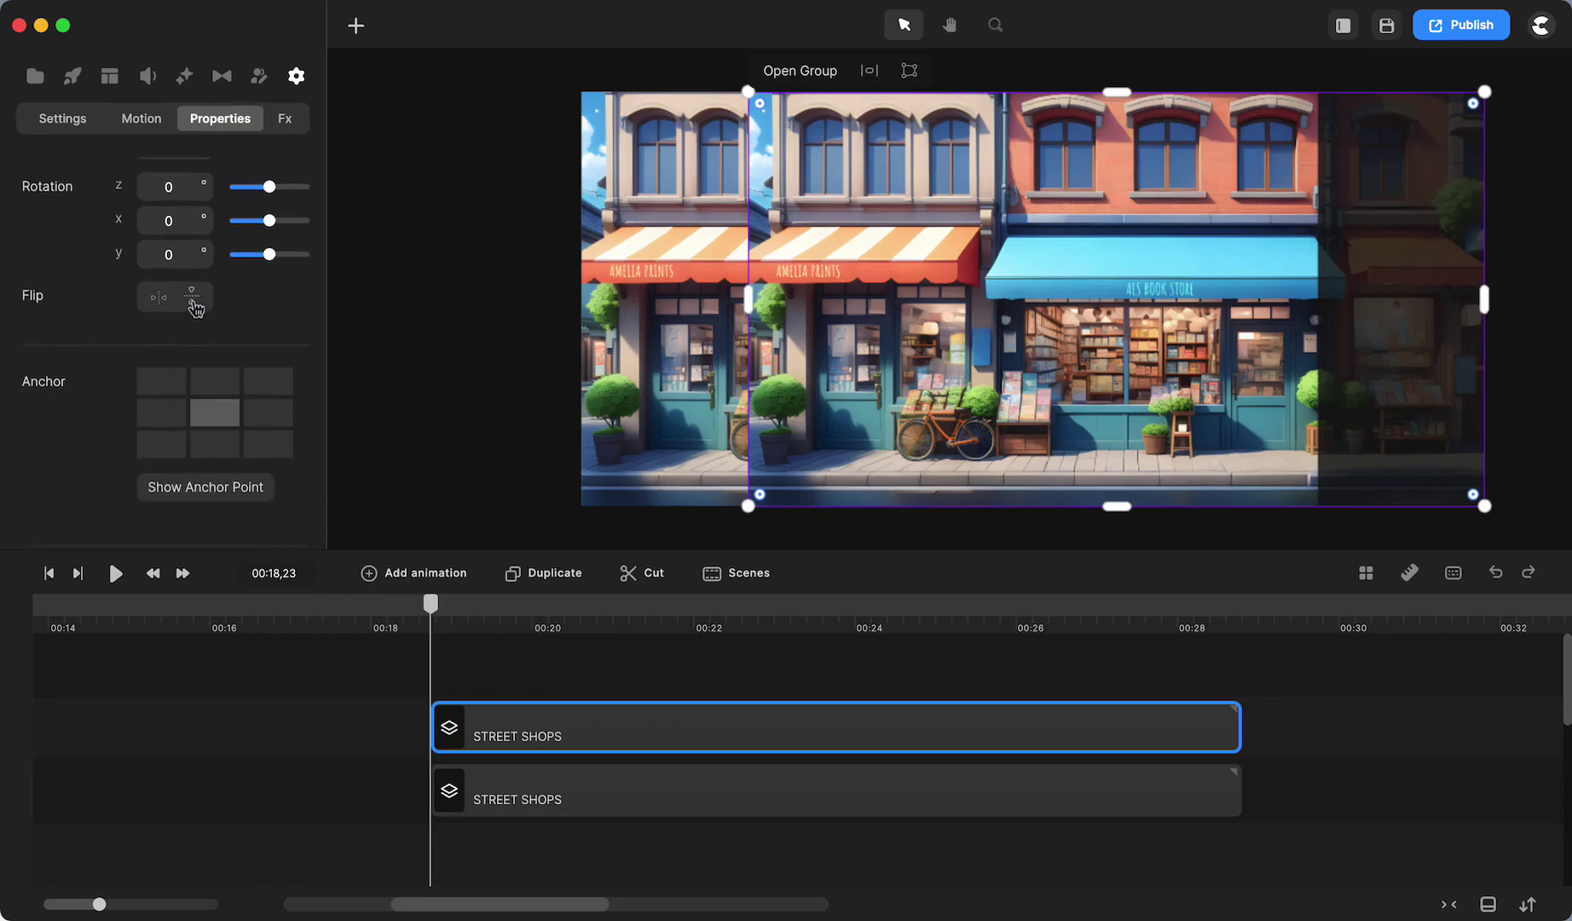
{"action": "left_click", "coordinate": [158, 299]}
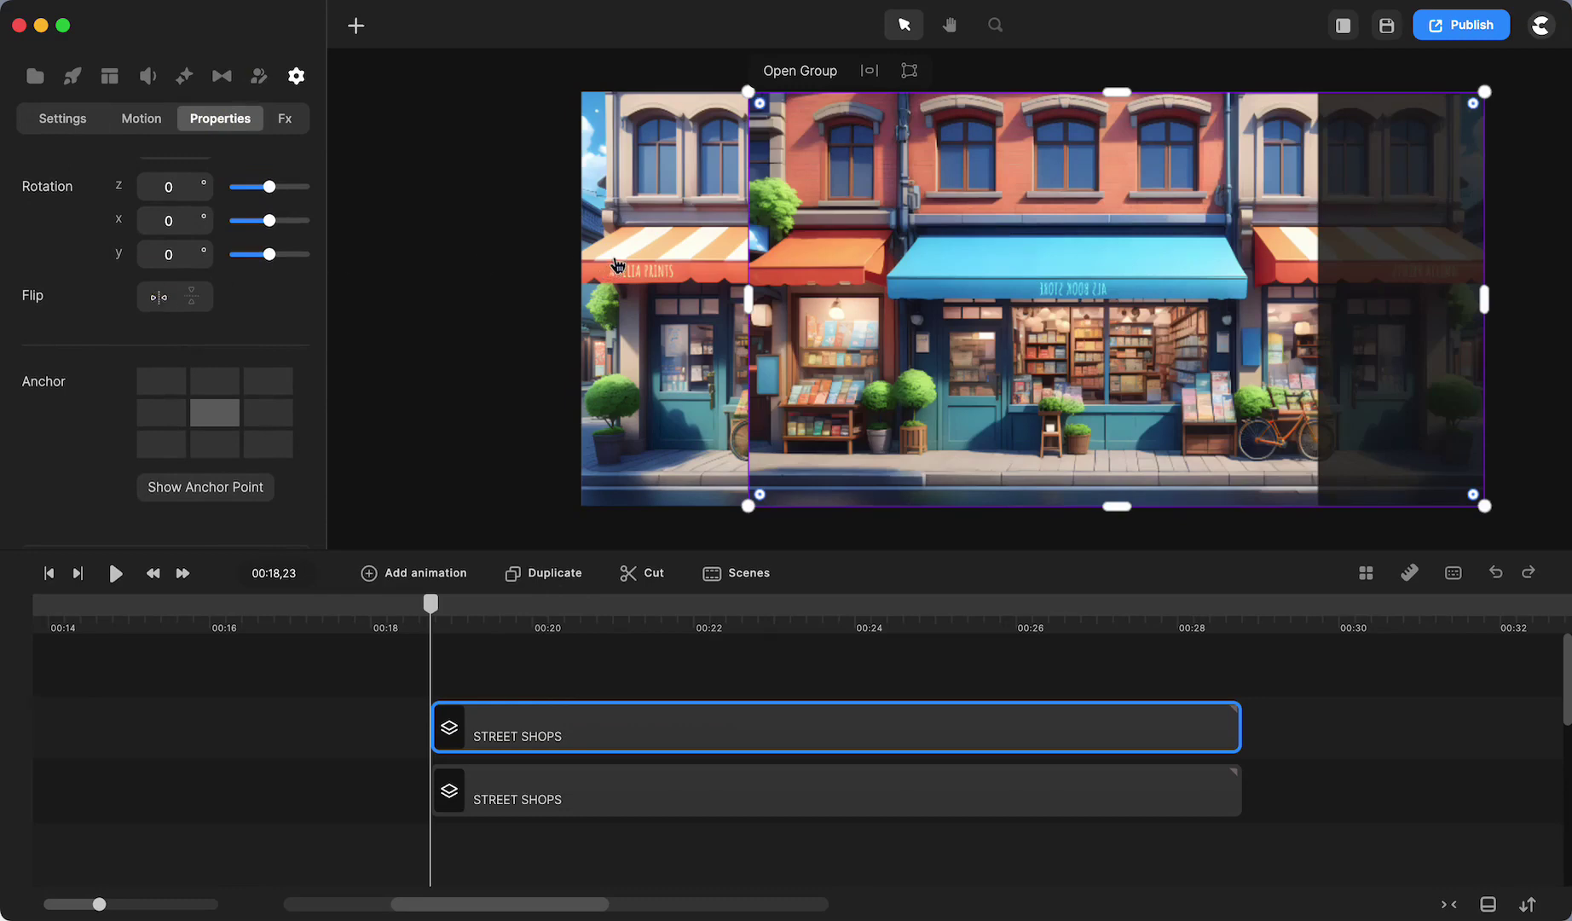
{"action": "left_click_drag", "start_coordinate": [618, 265], "coordinate": [425, 256]}
{"action": "left_click_drag", "start_coordinate": [1147, 239], "coordinate": [1312, 228]}
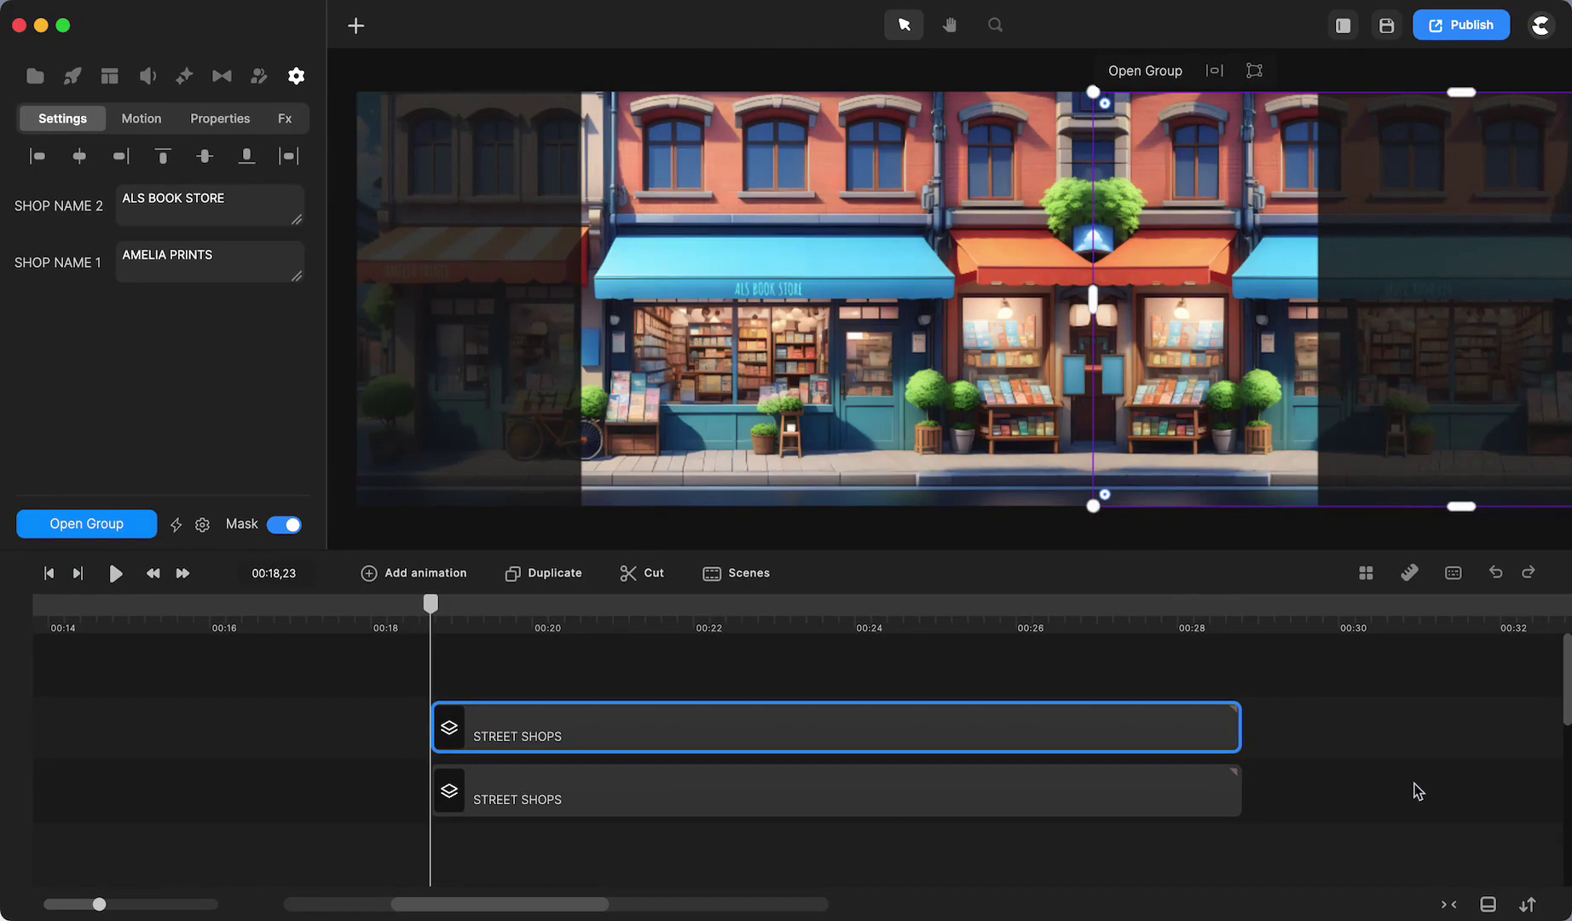
{"action": "left_click", "coordinate": [1415, 791]}
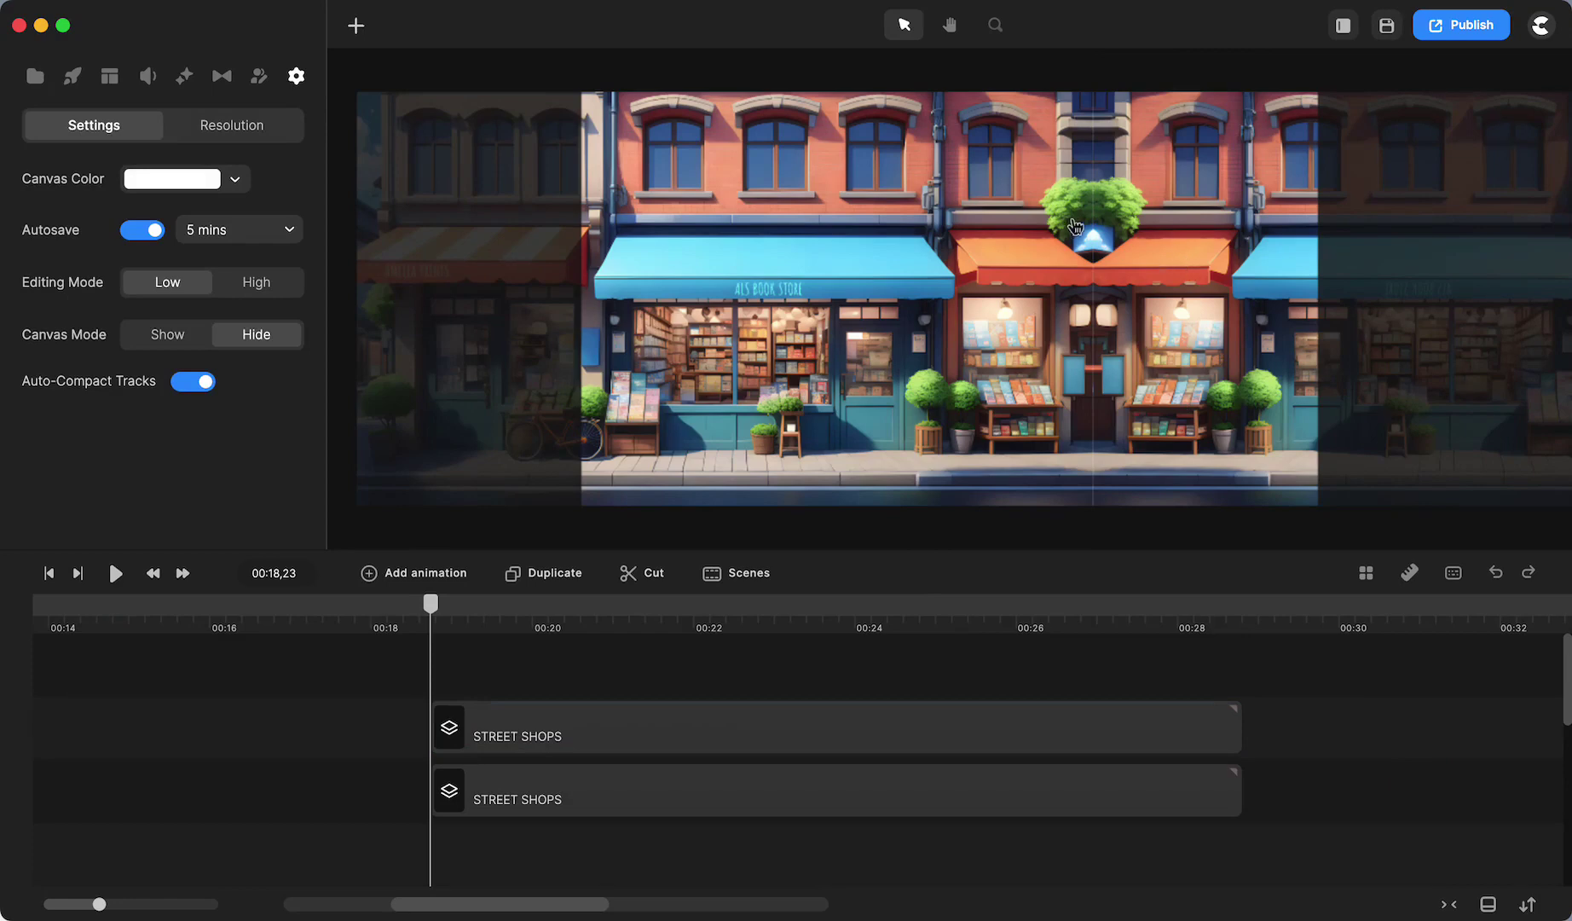
{"action": "scroll", "coordinate": [1187, 268], "scroll_direction": "up", "scroll_amount": 3}
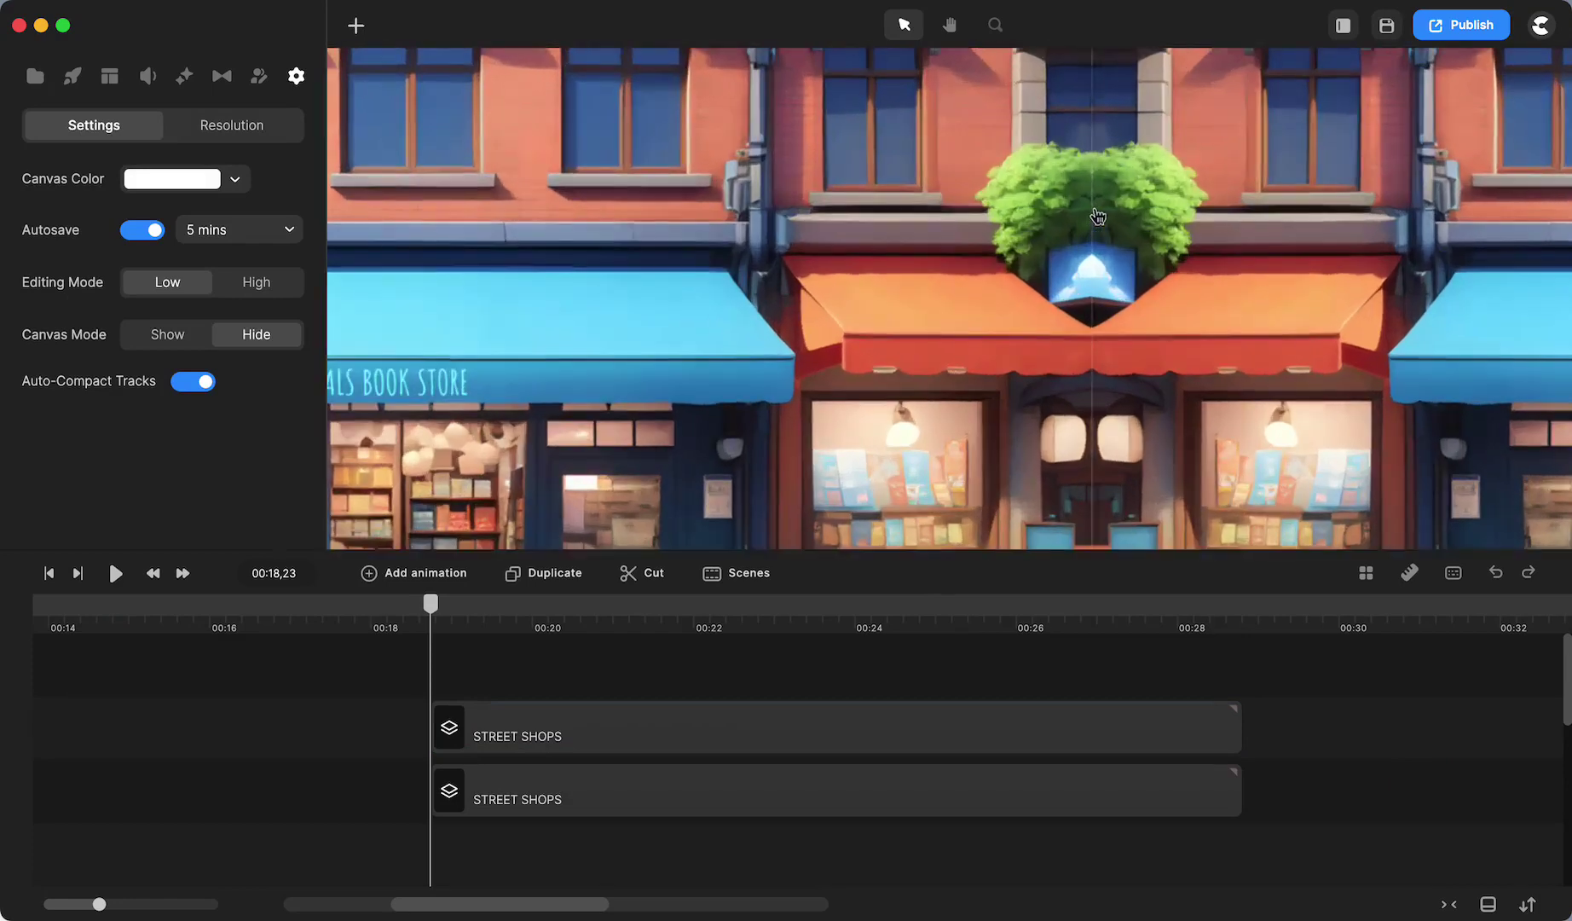
{"action": "left_click", "coordinate": [1205, 285]}
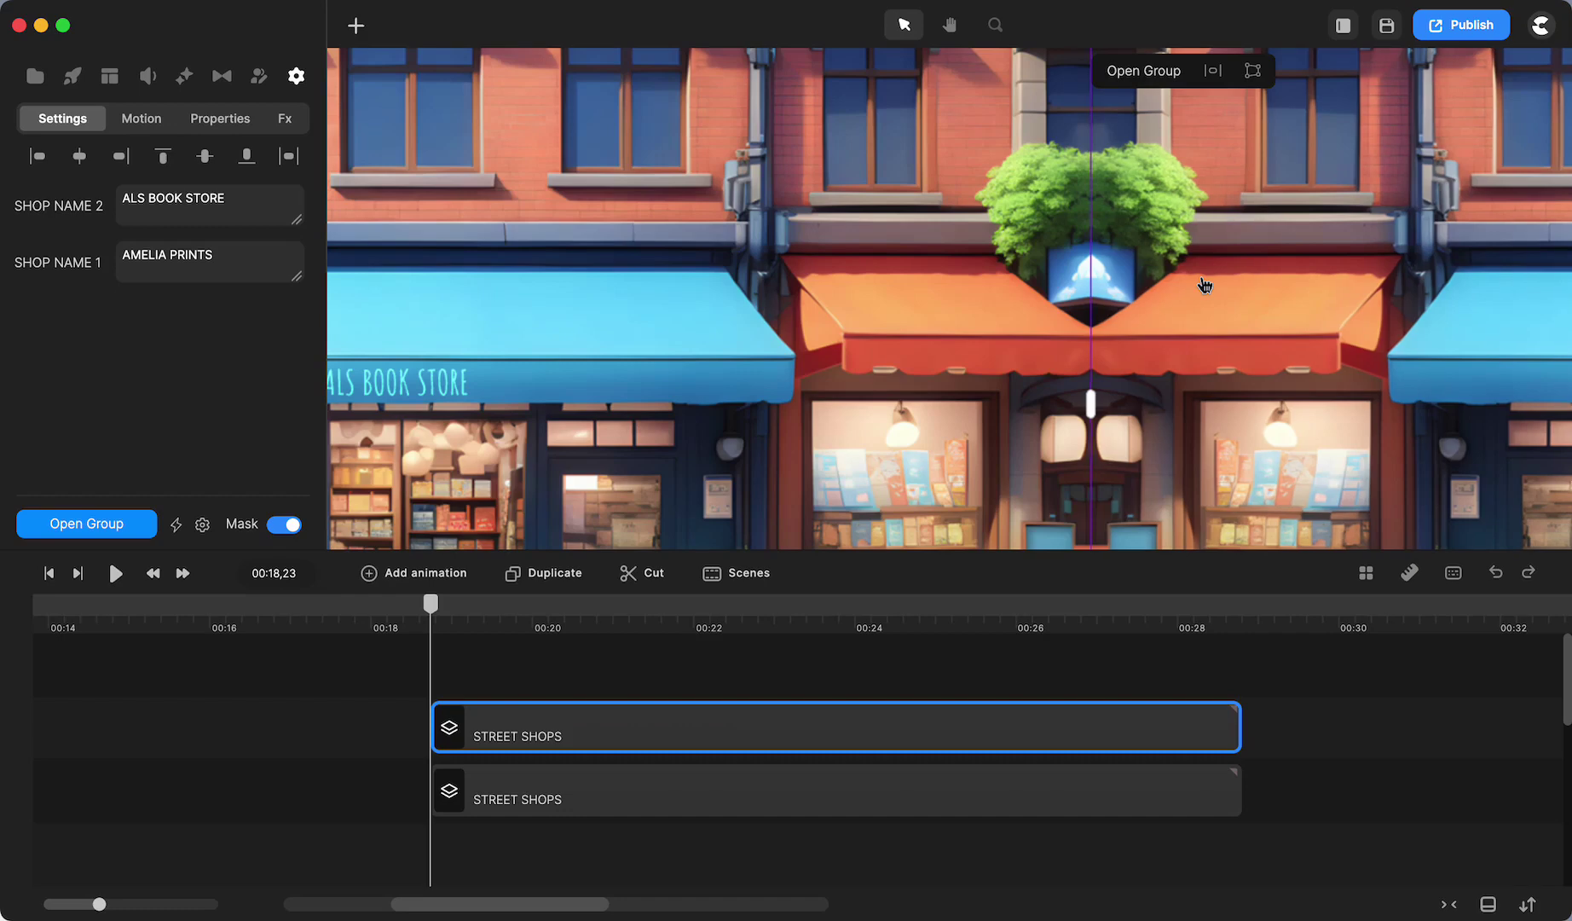
{"action": "left_click", "coordinate": [1335, 761]}
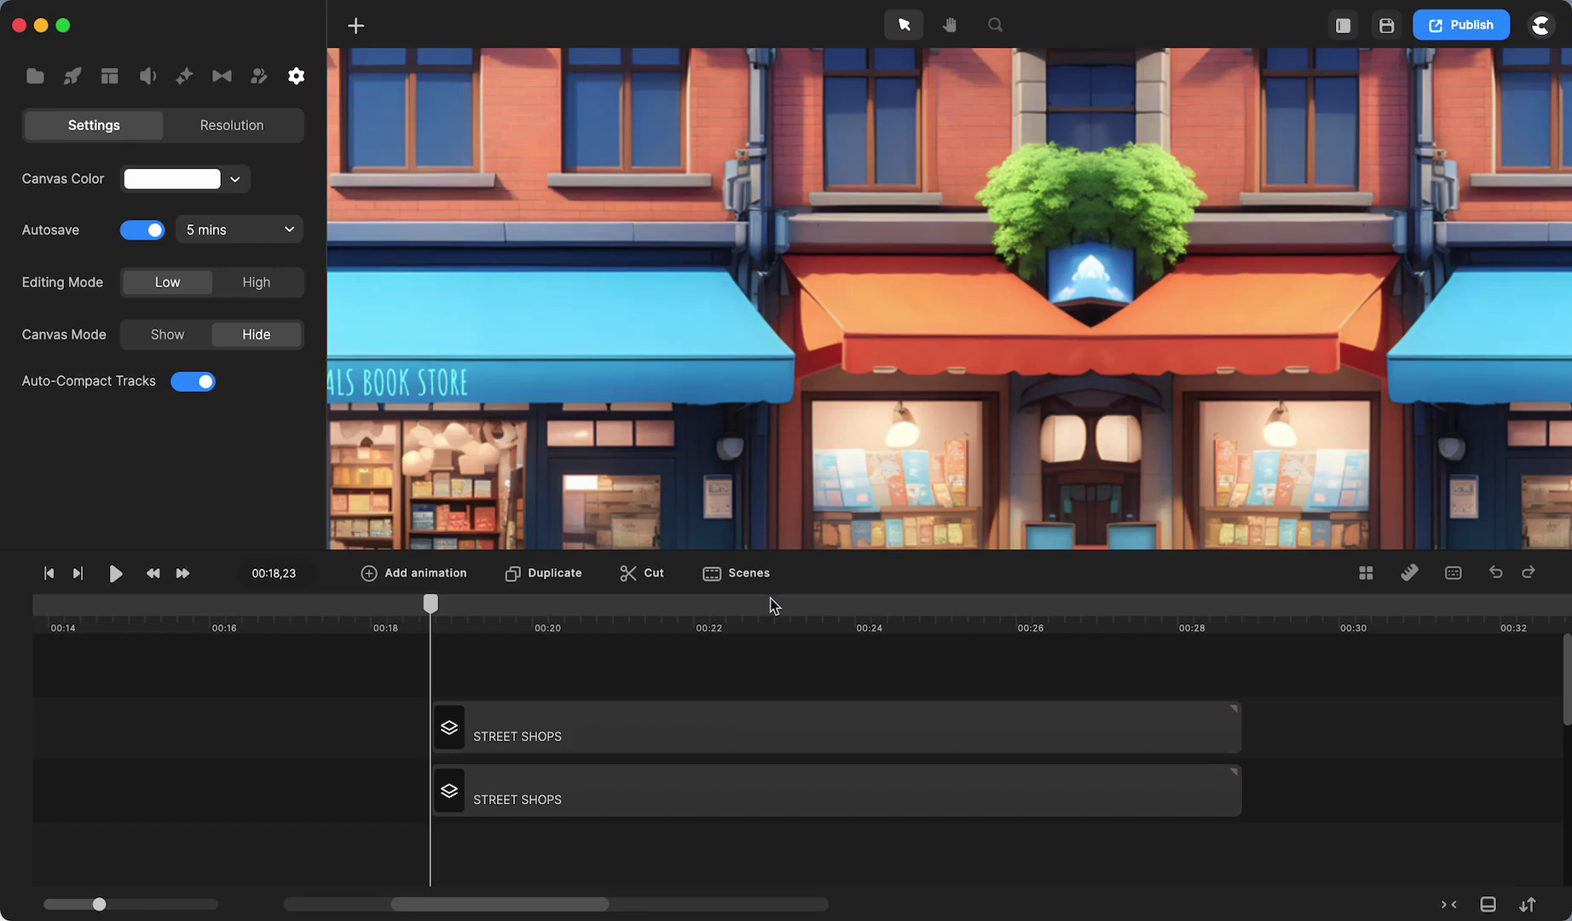
{"action": "key", "text": "shift+1"}
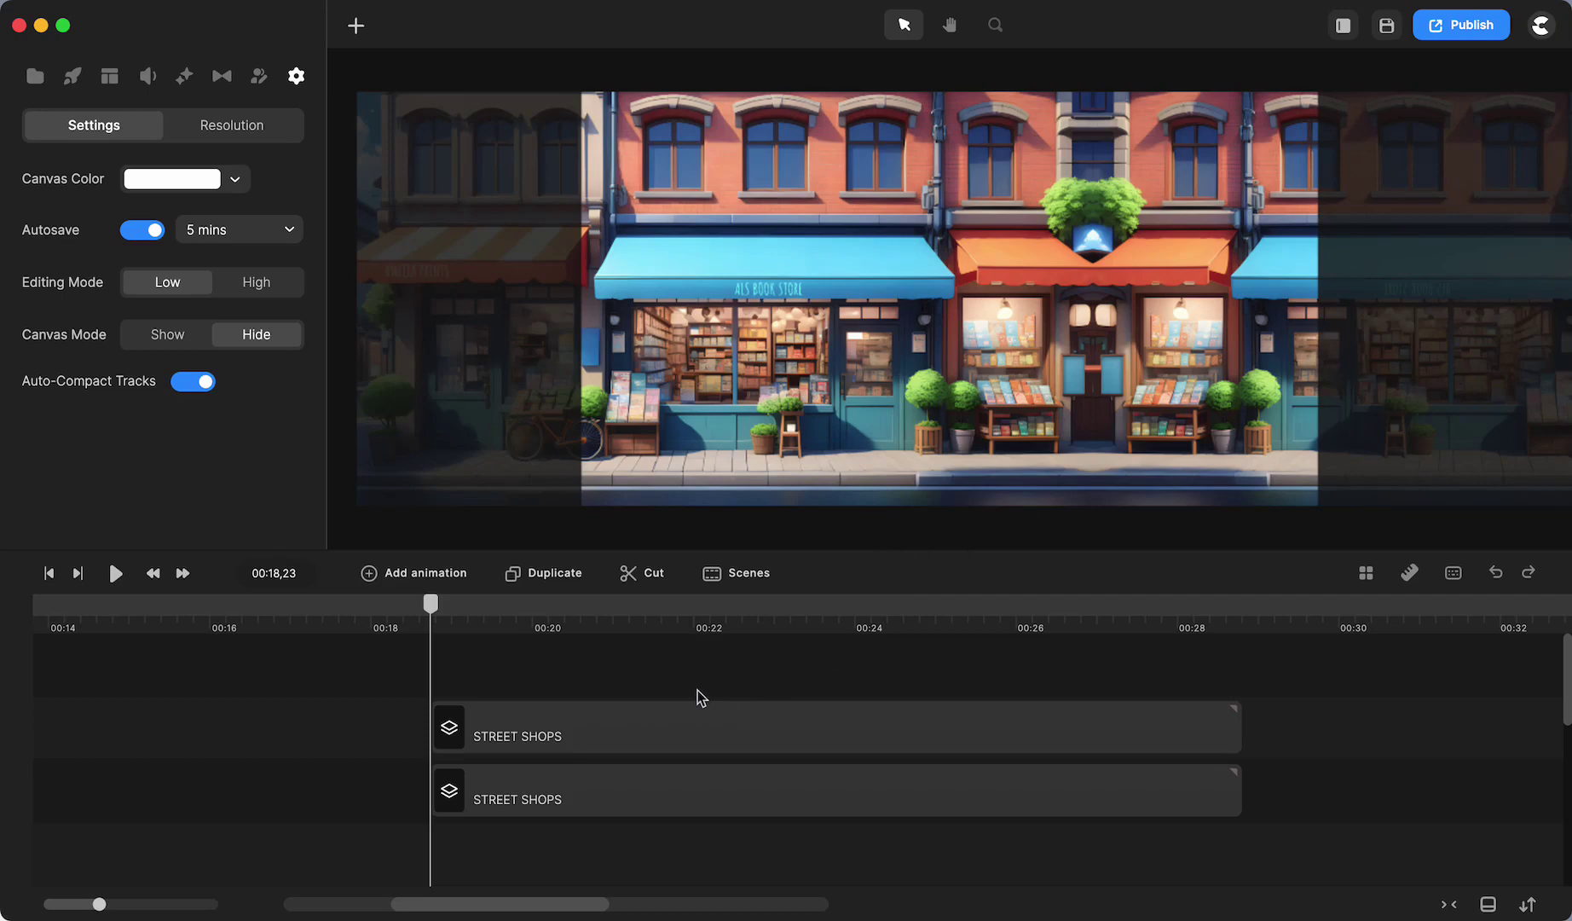
Marquee-select both STREET SHOPS clips and bring up their right-click menu to group them
{"action": "left_click_drag", "start_coordinate": [692, 672], "coordinate": [721, 800]}
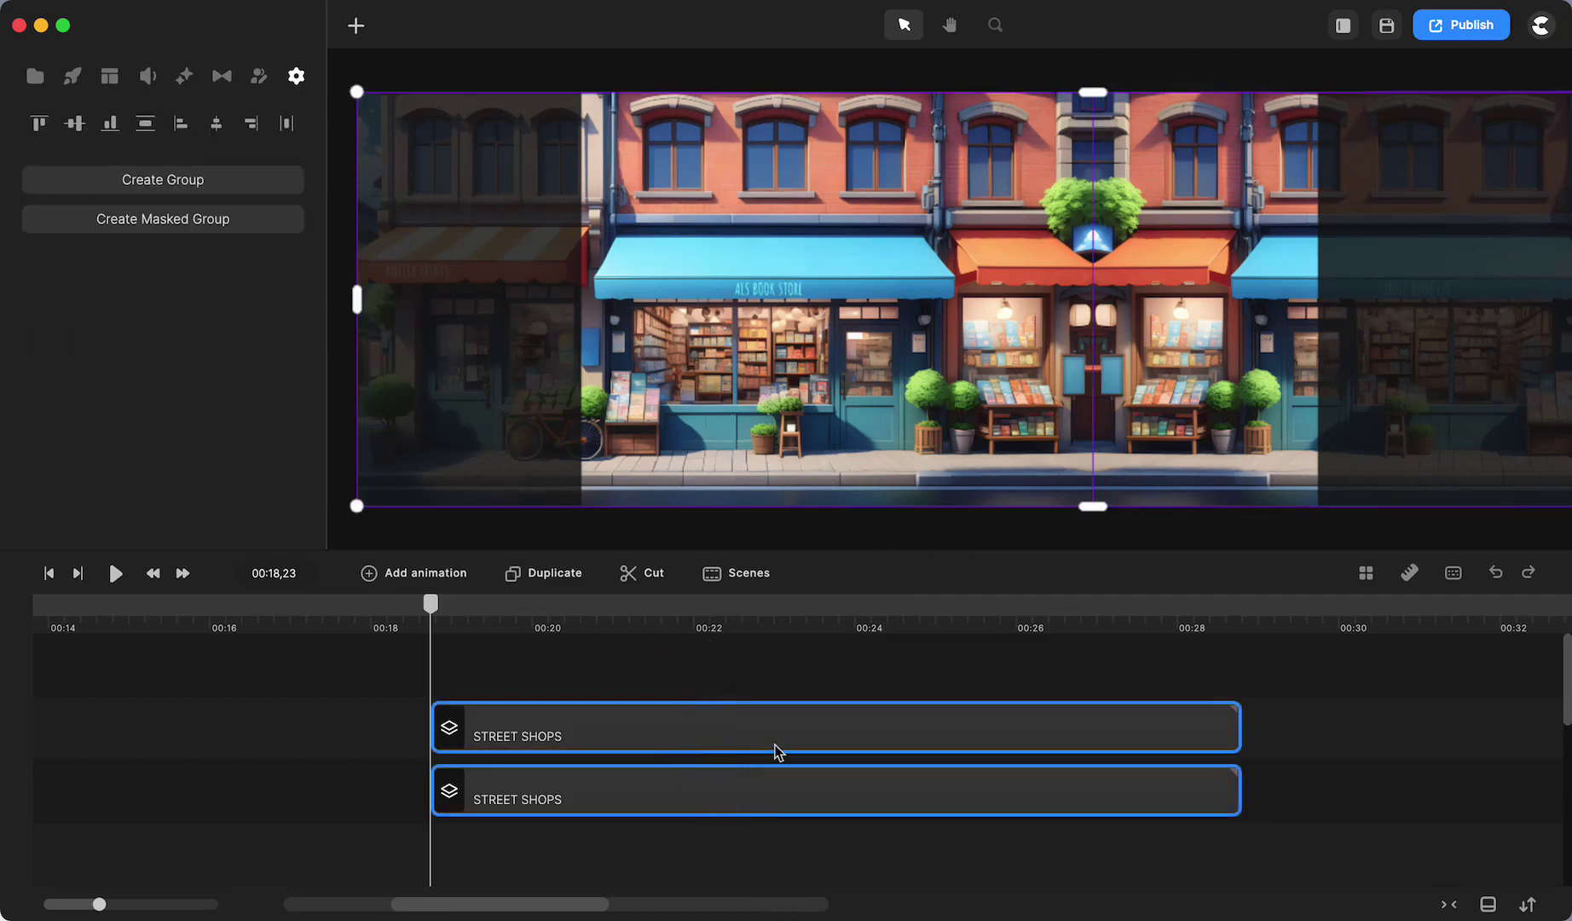
{"action": "right_click", "coordinate": [770, 736]}
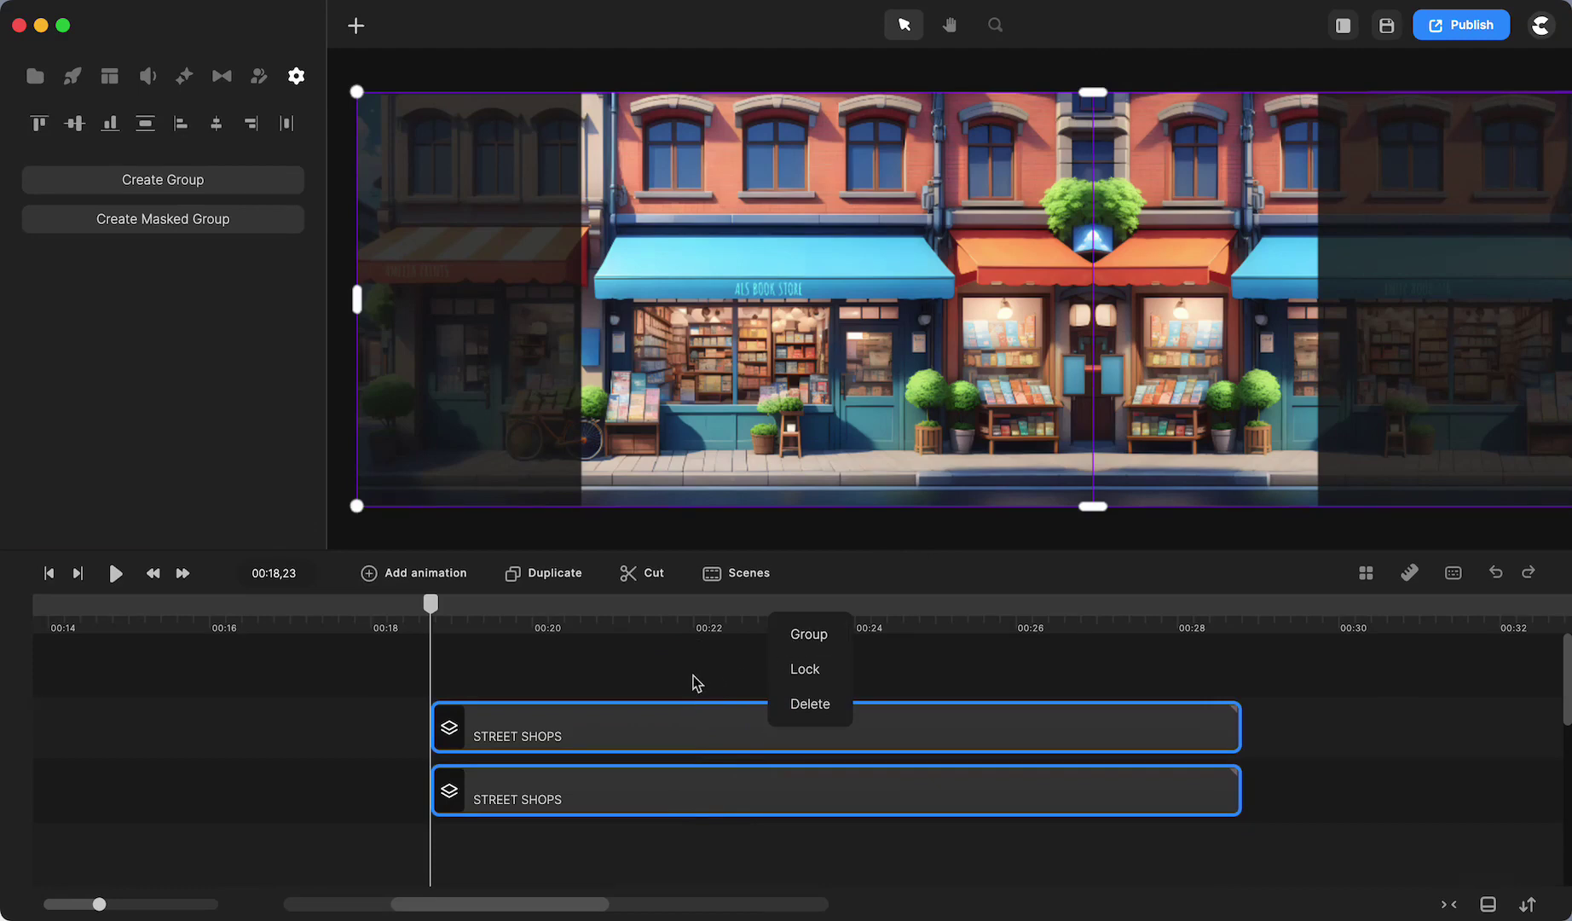
Group the two clips with Cmd+G and move the group to start at the canvas's left edge
{"action": "key", "text": "super+g"}
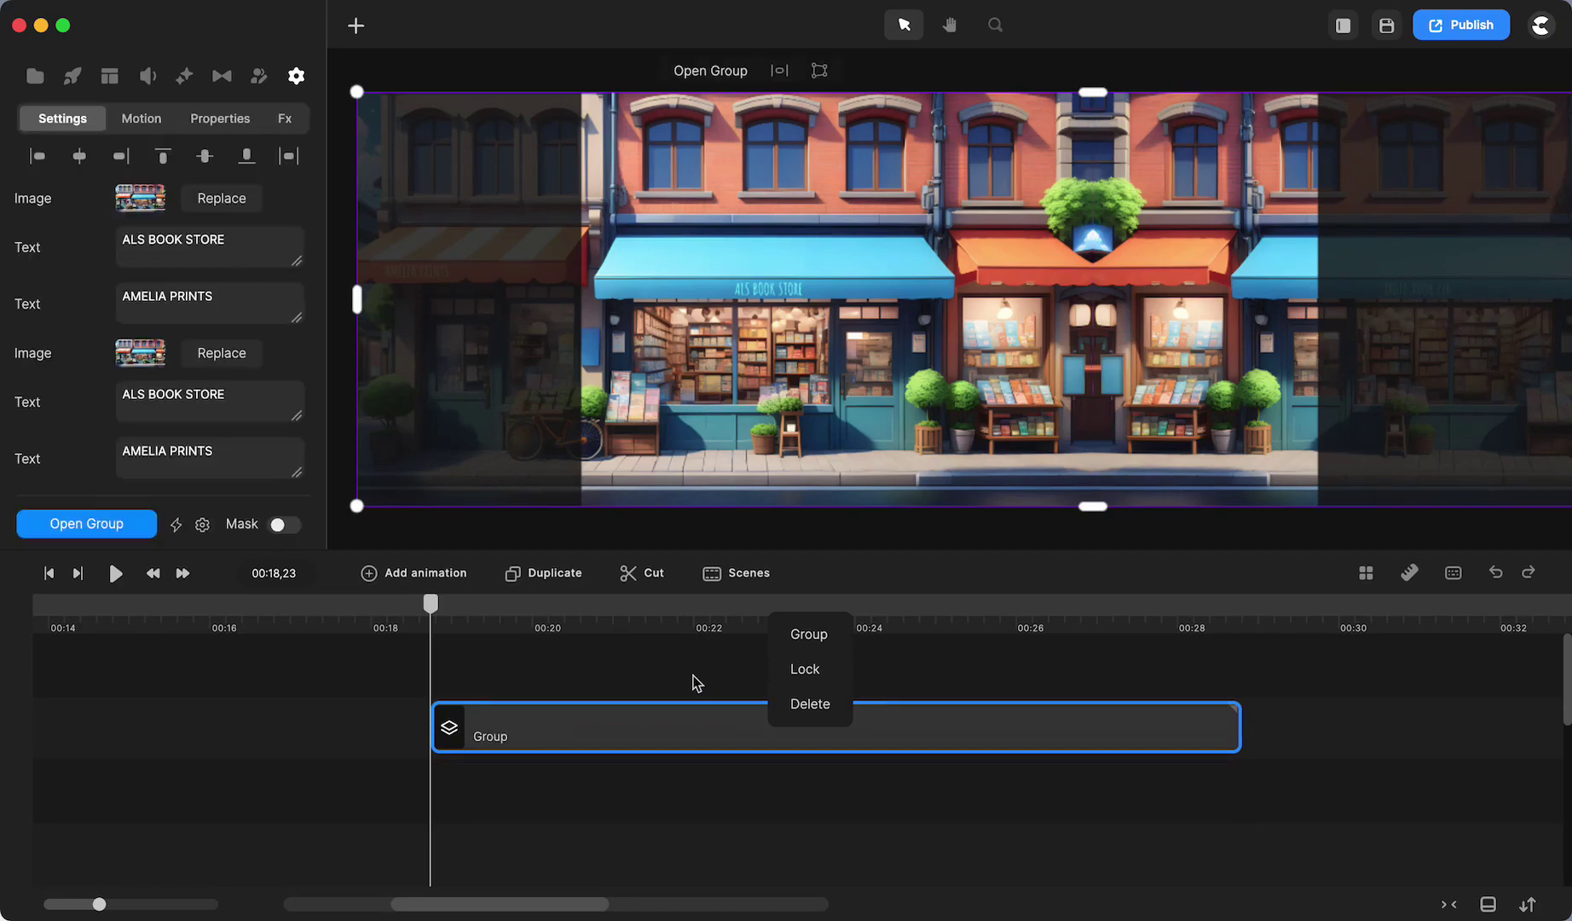
{"action": "left_click_drag", "start_coordinate": [470, 289], "coordinate": [666, 312]}
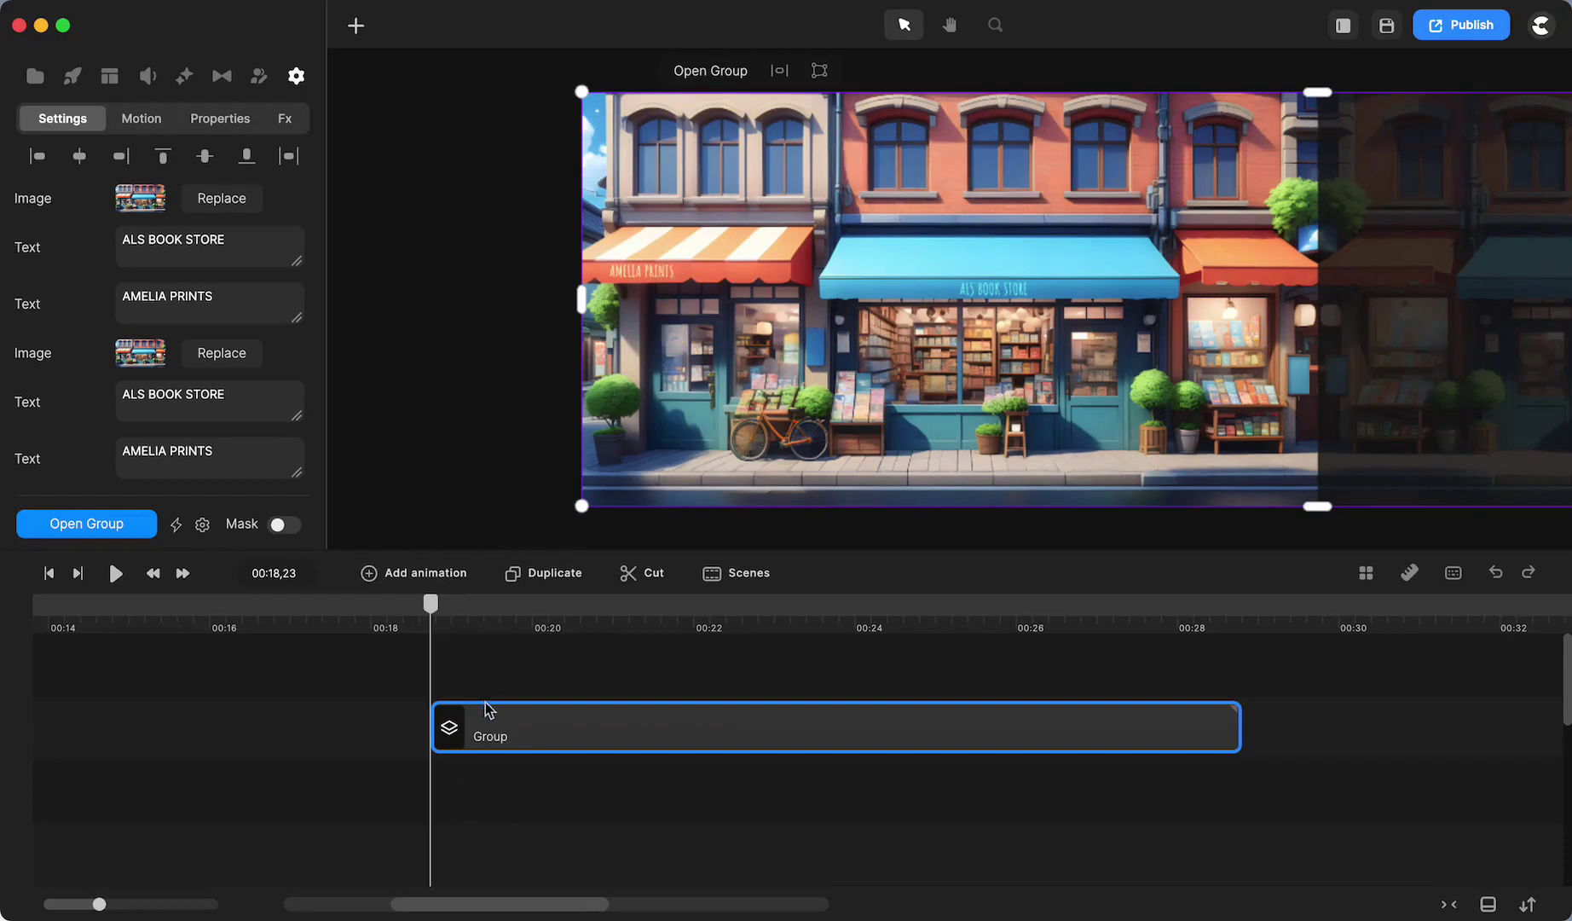
{"action": "left_click", "coordinate": [522, 804]}
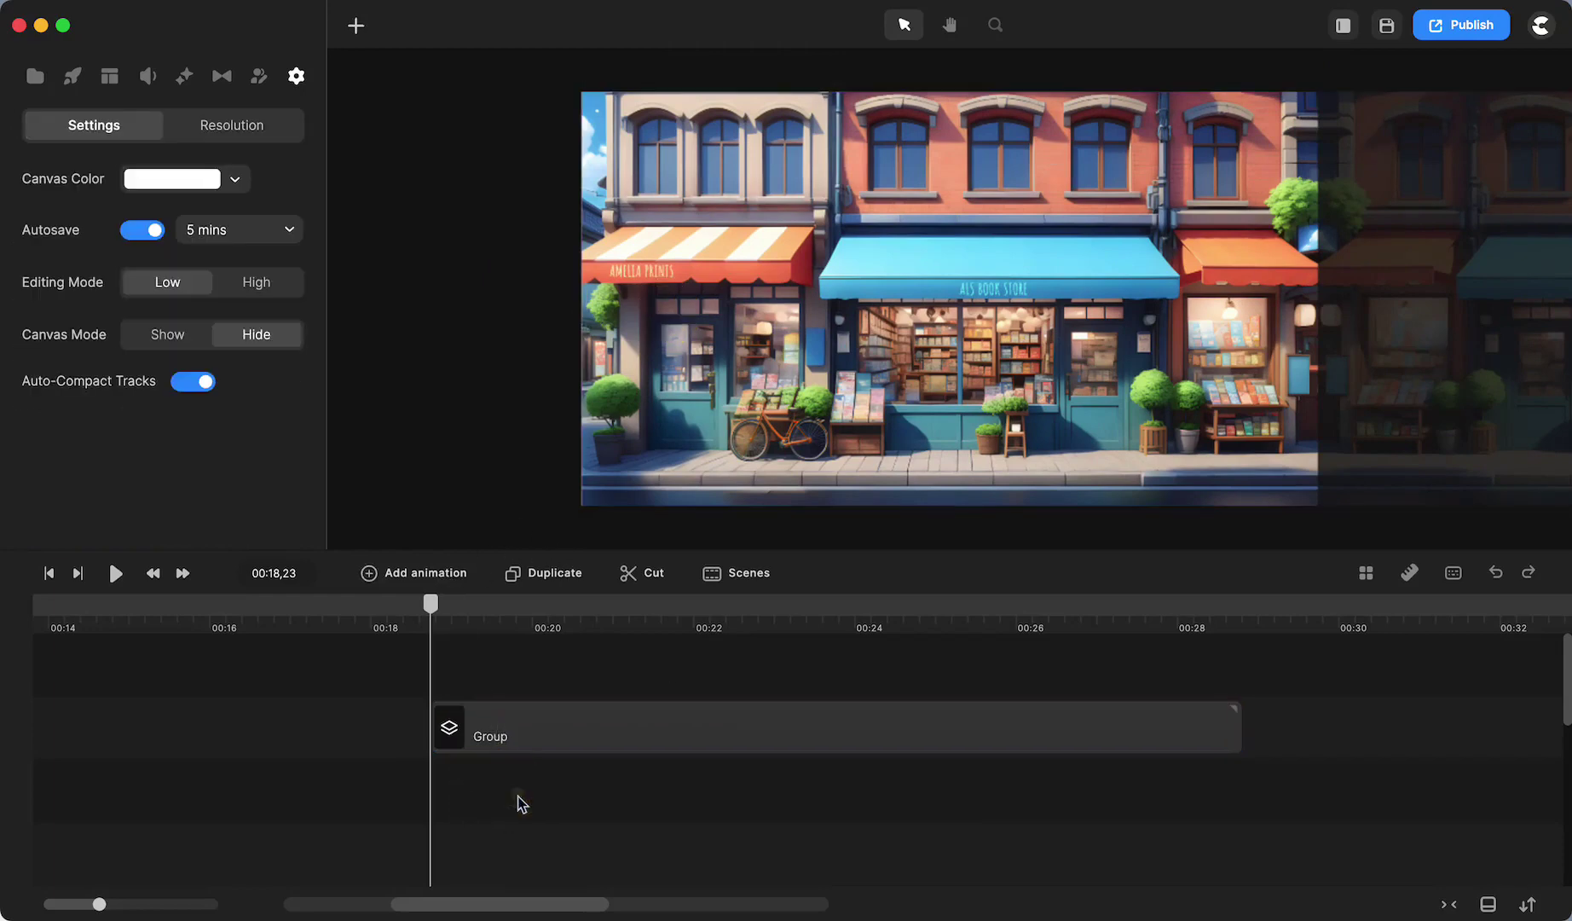
{"action": "left_click", "coordinate": [619, 737]}
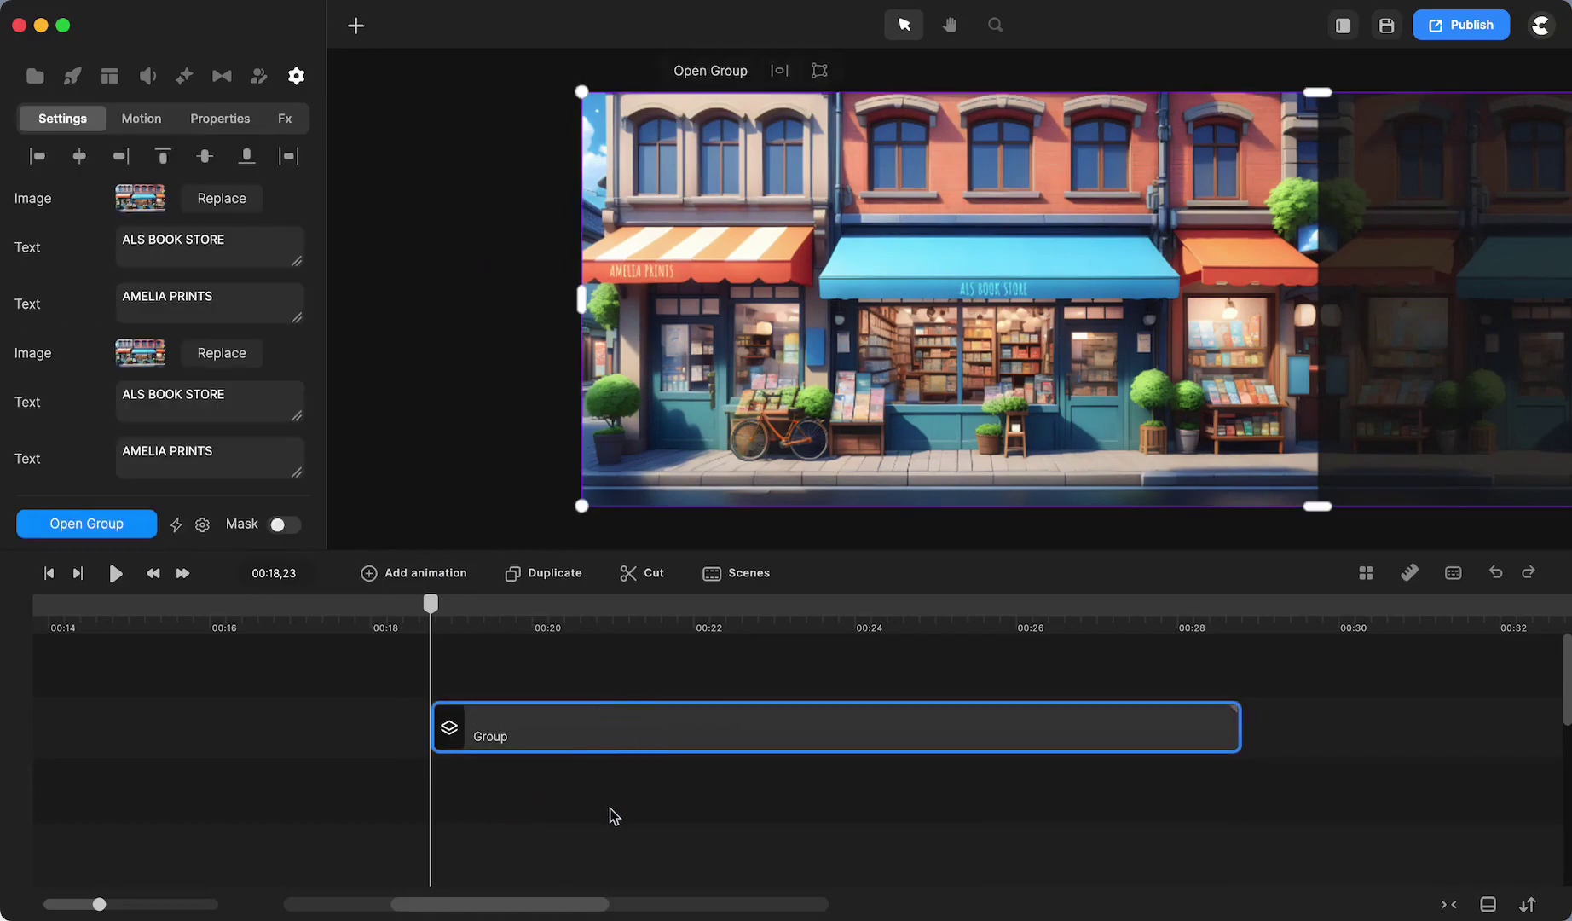
{"action": "left_click", "coordinate": [611, 805]}
{"action": "left_click", "coordinate": [418, 576]}
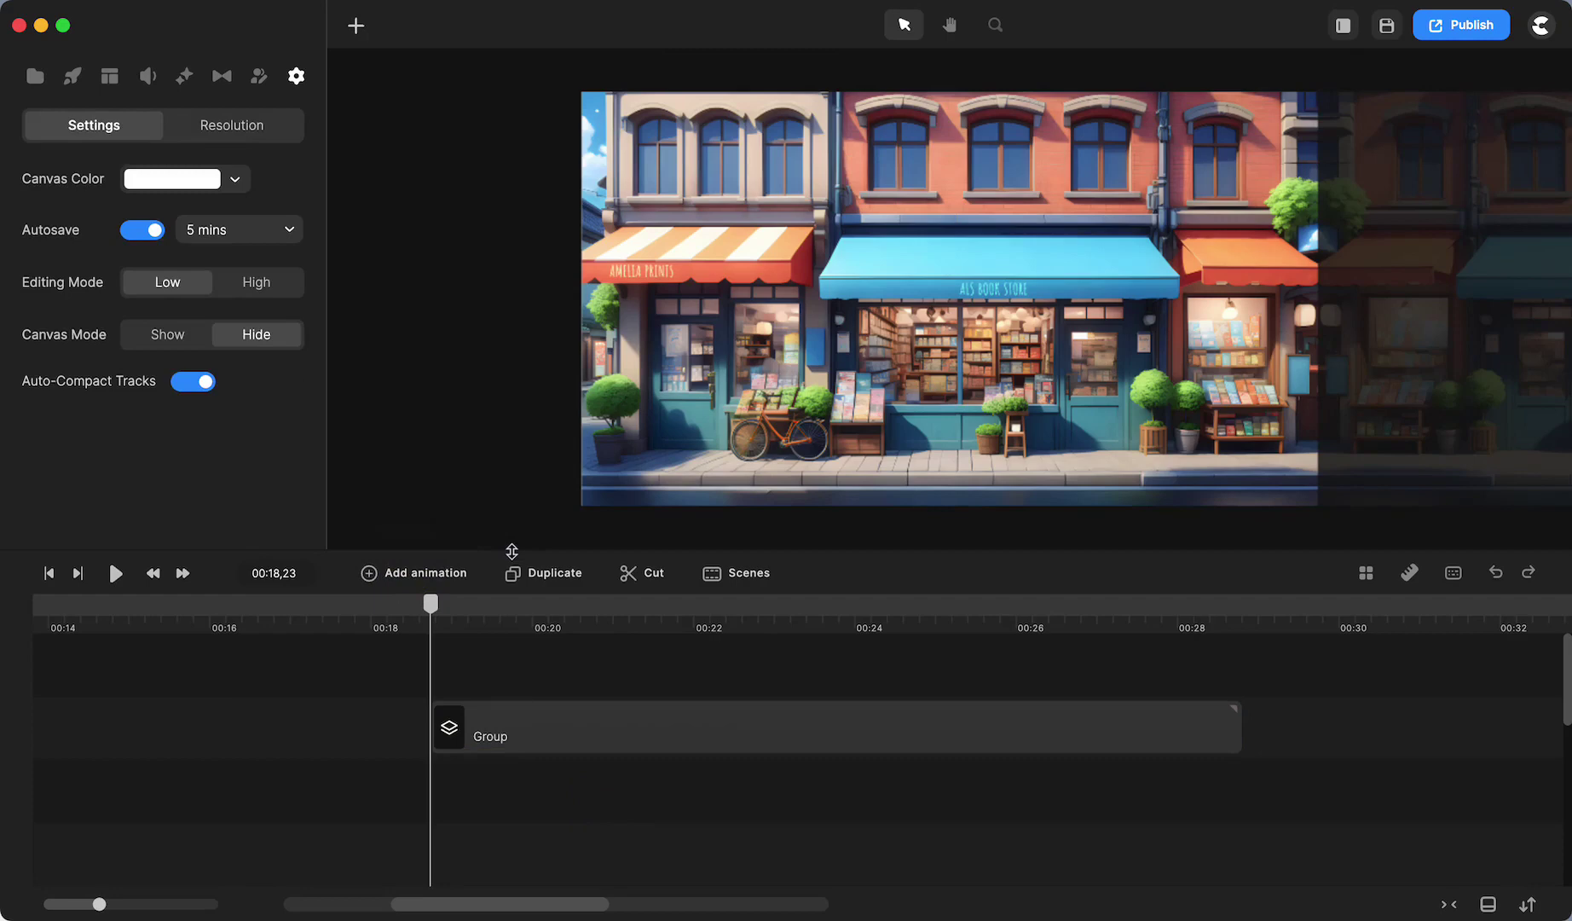
{"action": "left_click", "coordinate": [528, 739]}
Add a Linear Position animation to the group and extend its end keyframe to about 00:28
{"action": "left_click", "coordinate": [411, 577]}
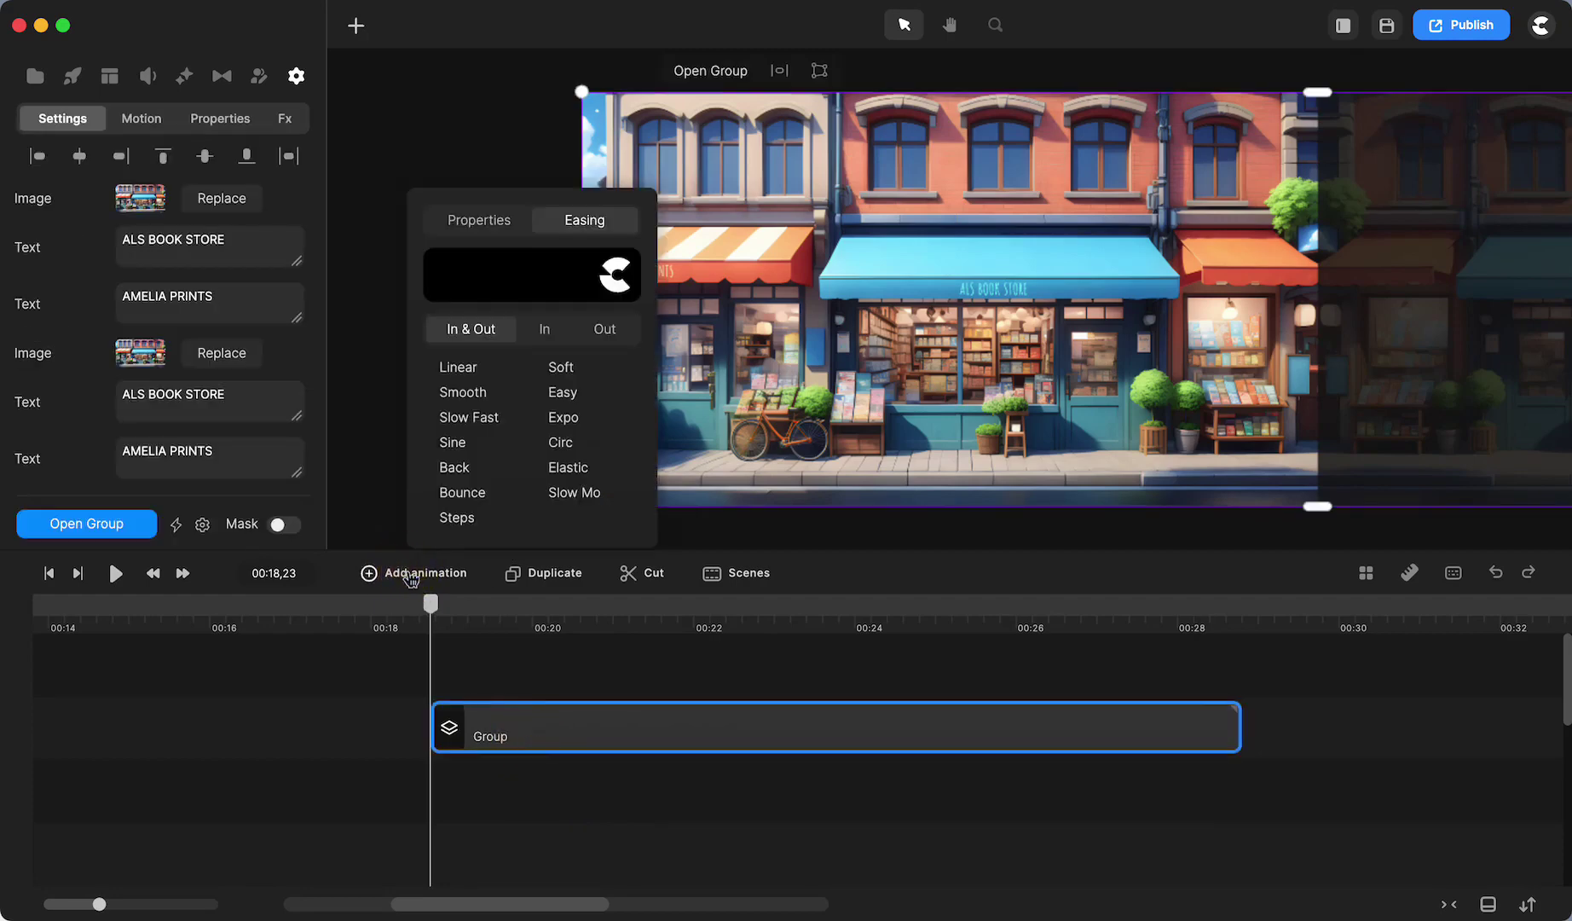
{"action": "left_click", "coordinate": [476, 224]}
{"action": "left_click", "coordinate": [453, 267]}
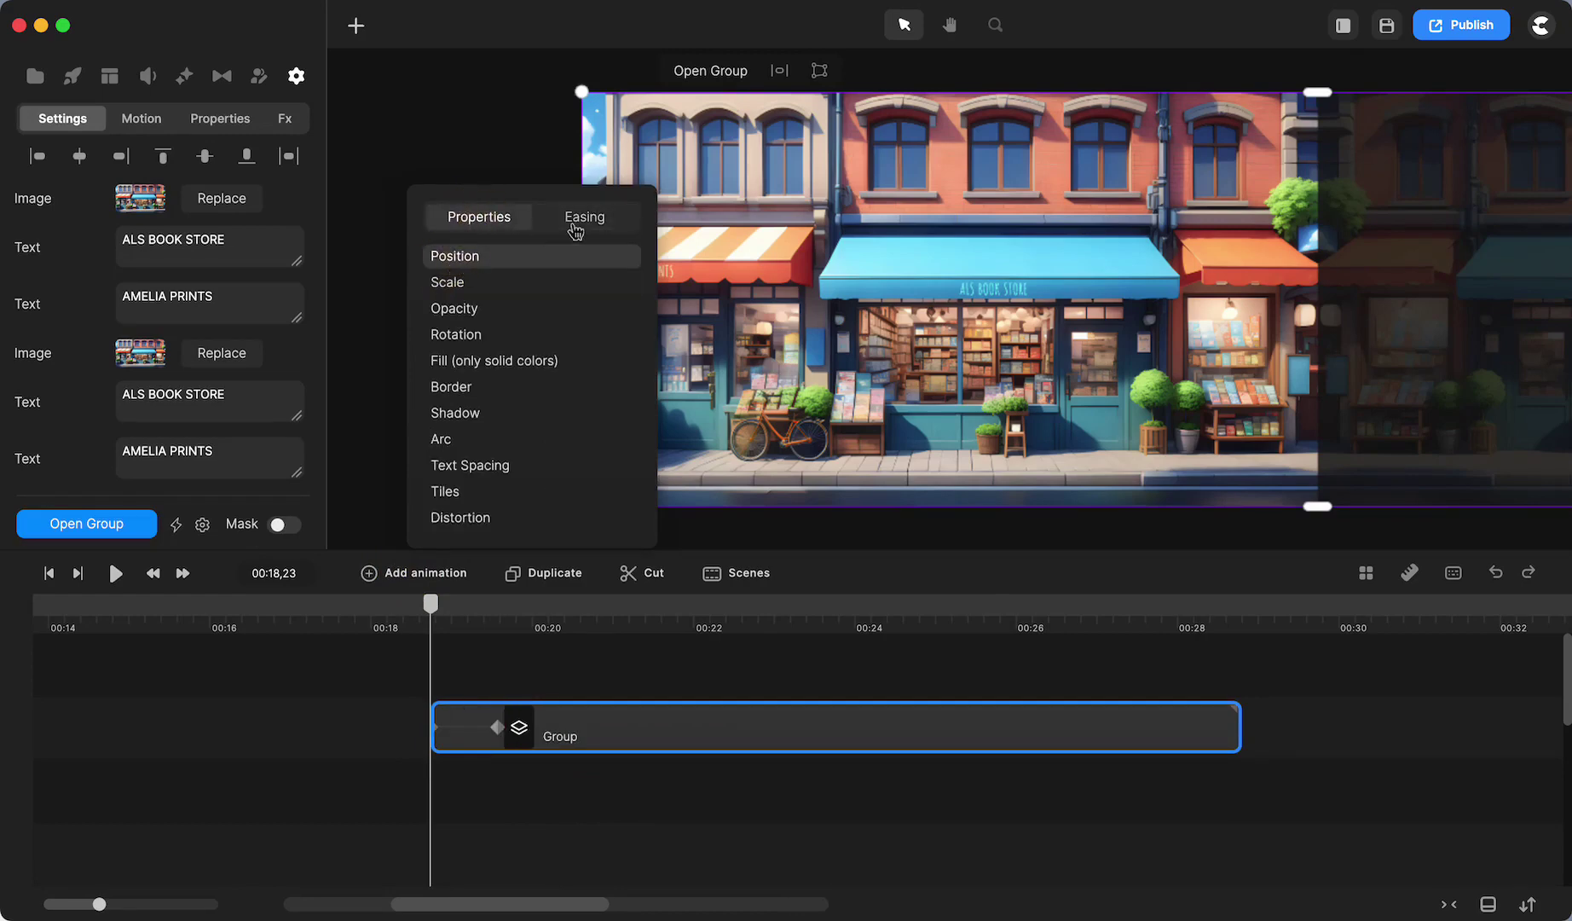
{"action": "left_click", "coordinate": [585, 218]}
{"action": "left_click", "coordinate": [459, 368]}
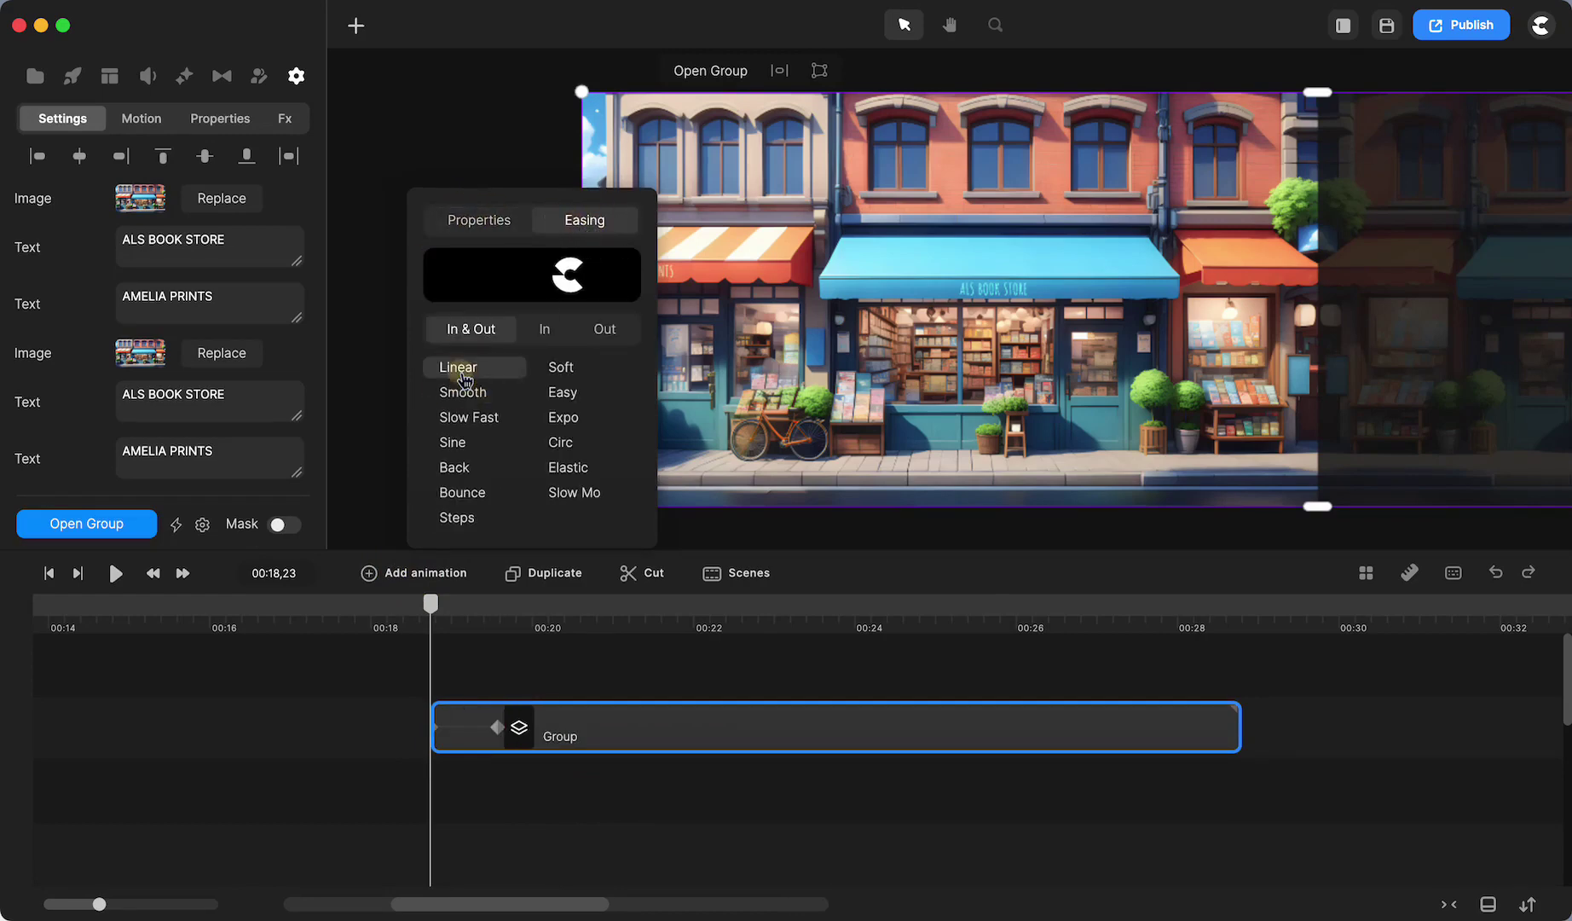
{"action": "left_click", "coordinate": [482, 738]}
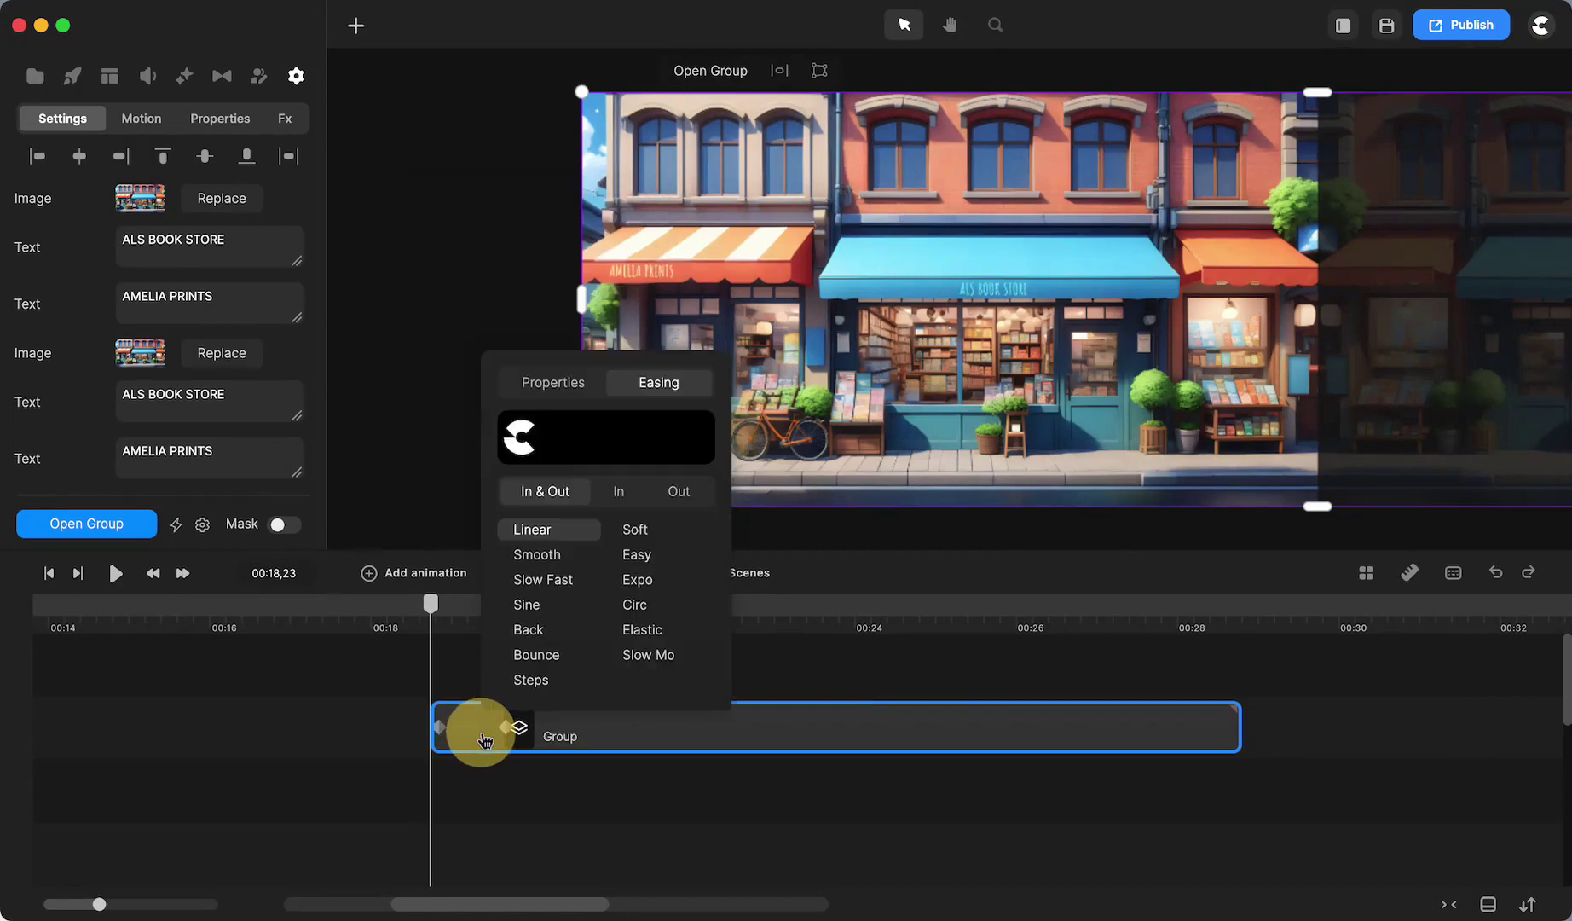
{"action": "left_click_drag", "start_coordinate": [501, 725], "coordinate": [1199, 724]}
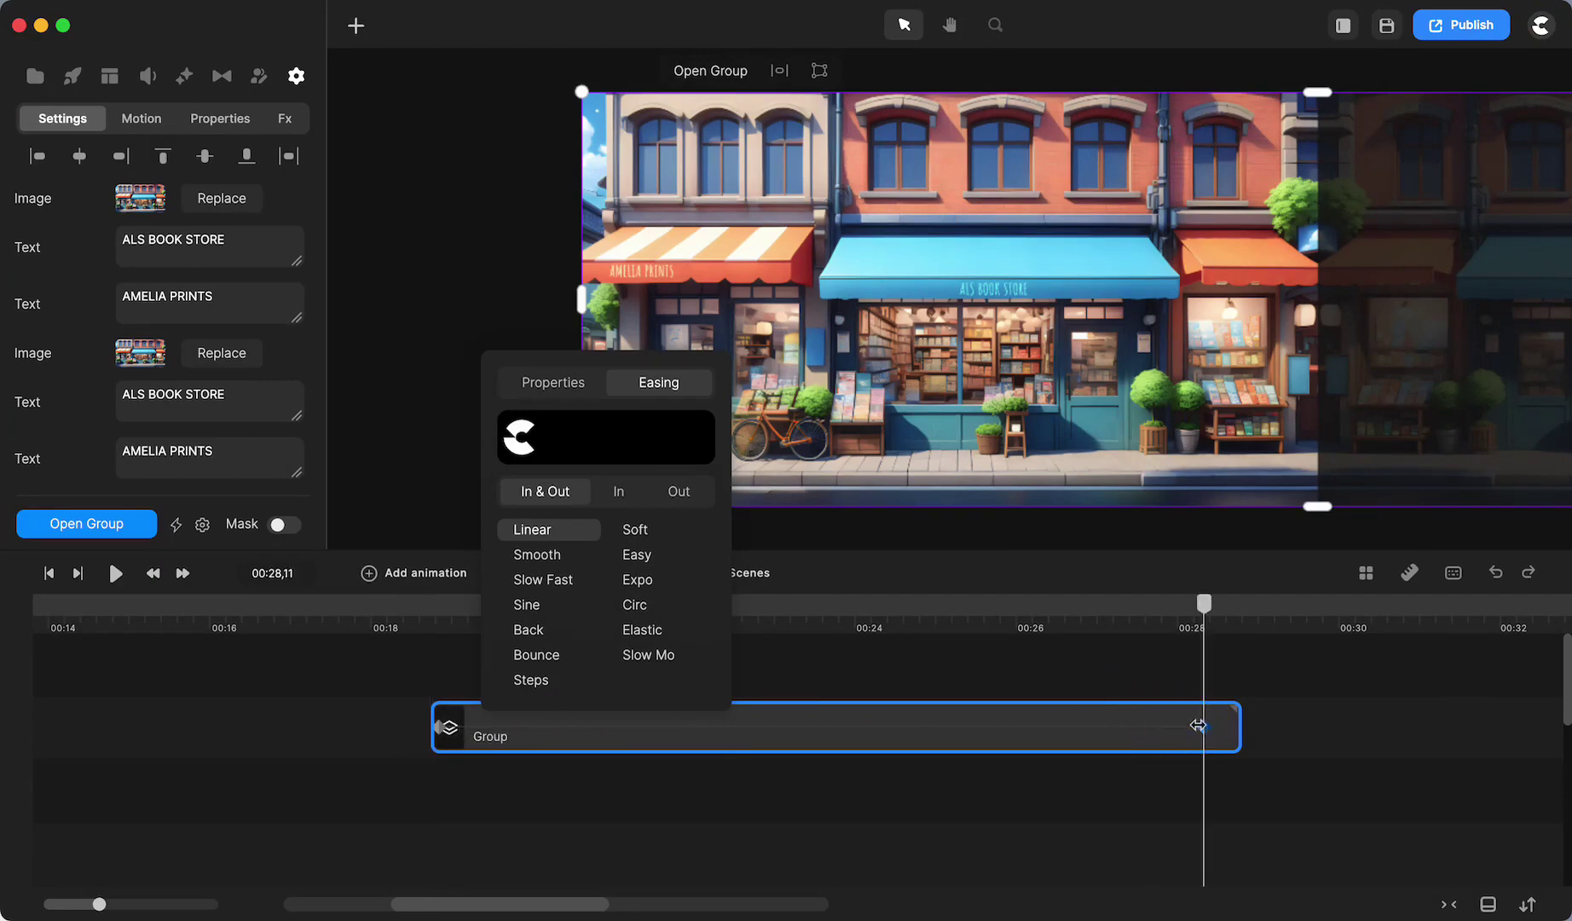
{"action": "left_click", "coordinate": [884, 697]}
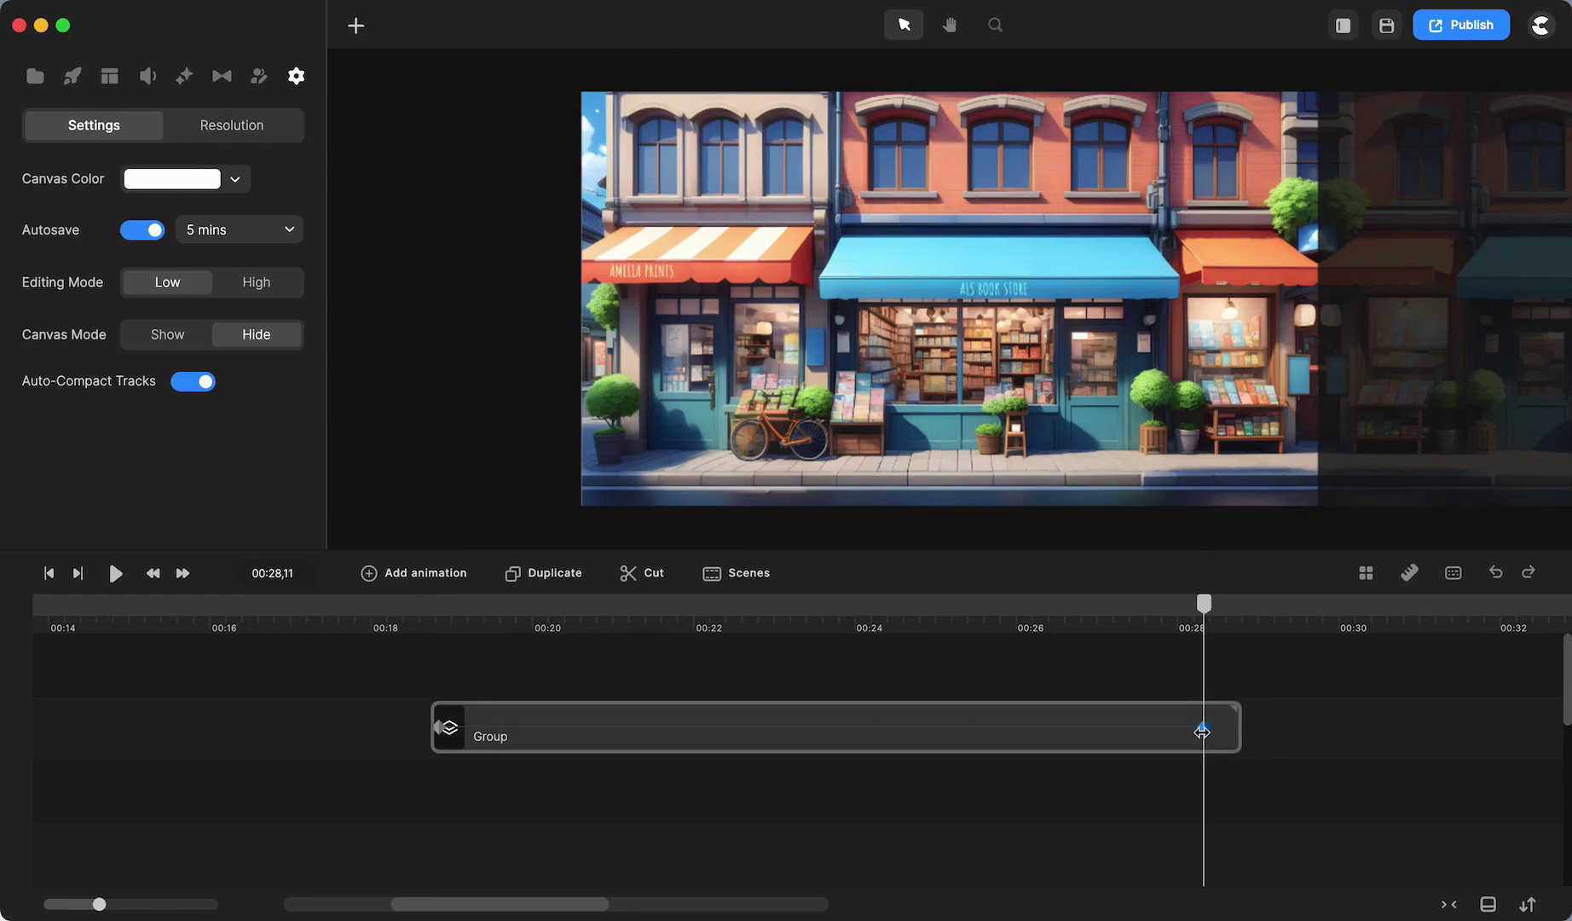
{"action": "left_click", "coordinate": [1203, 732]}
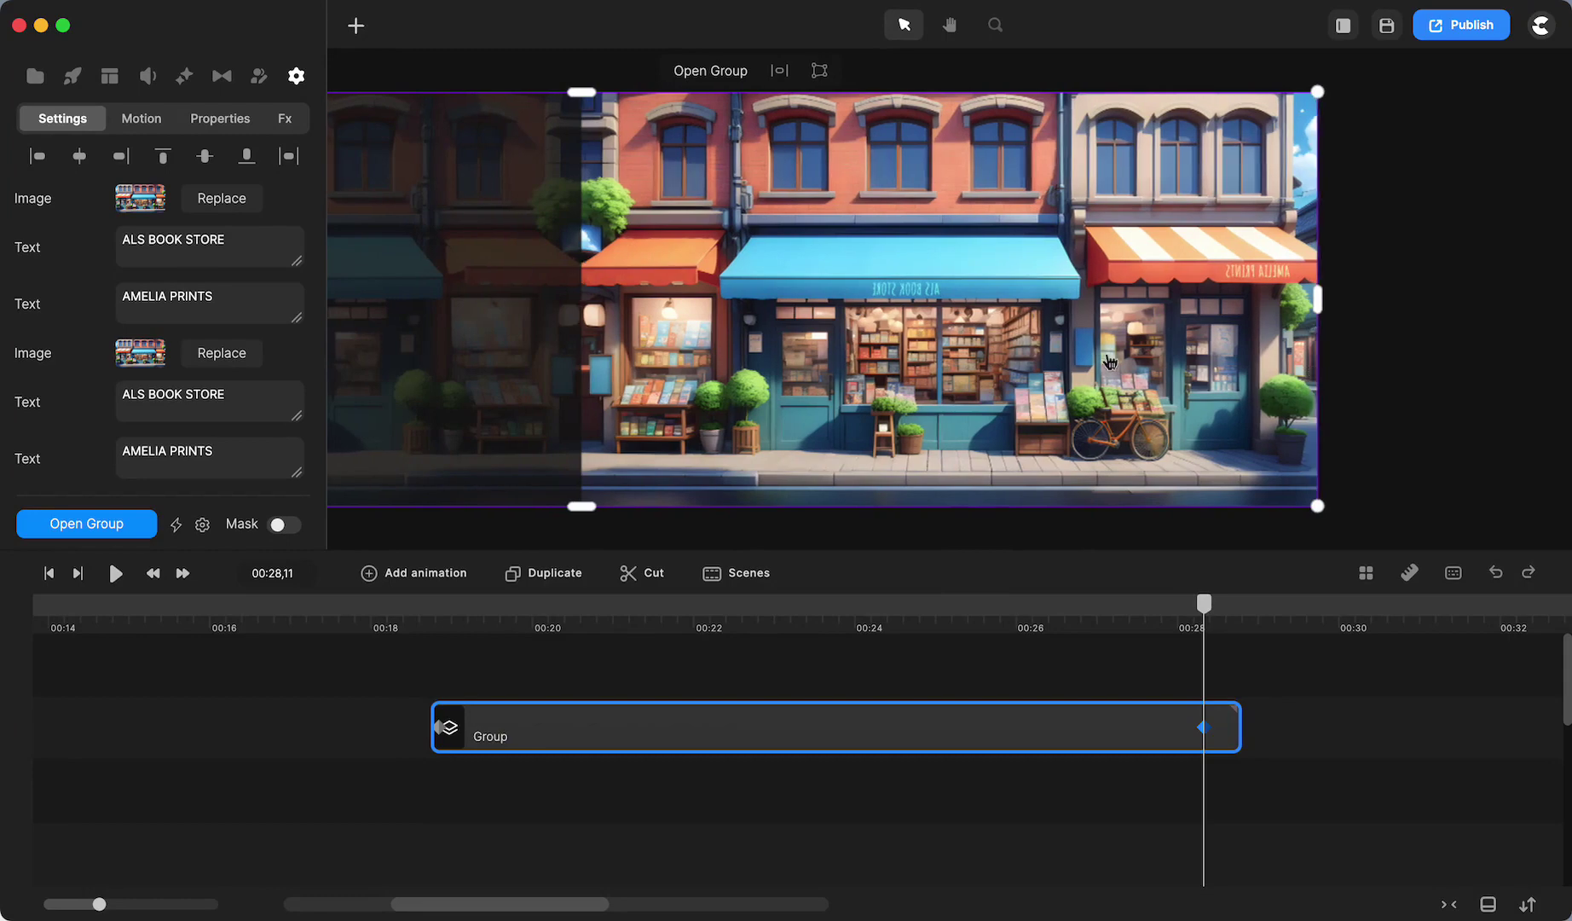
Play the scrolling street animation from its start to check the leftward pan, then pause
{"action": "left_click", "coordinate": [428, 607]}
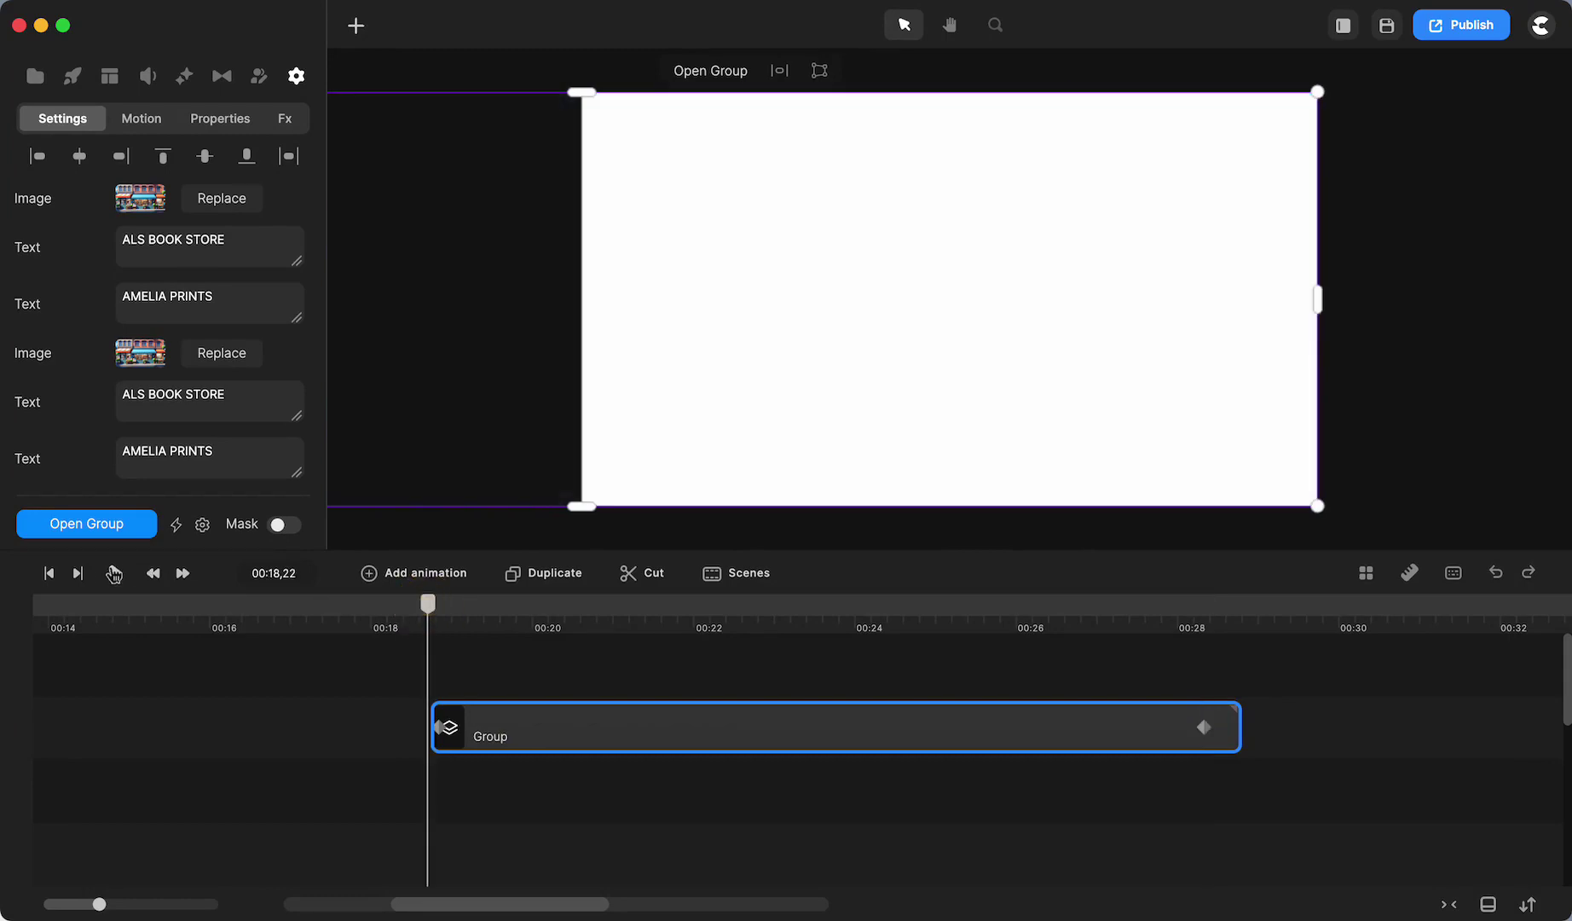
{"action": "left_click", "coordinate": [117, 574]}
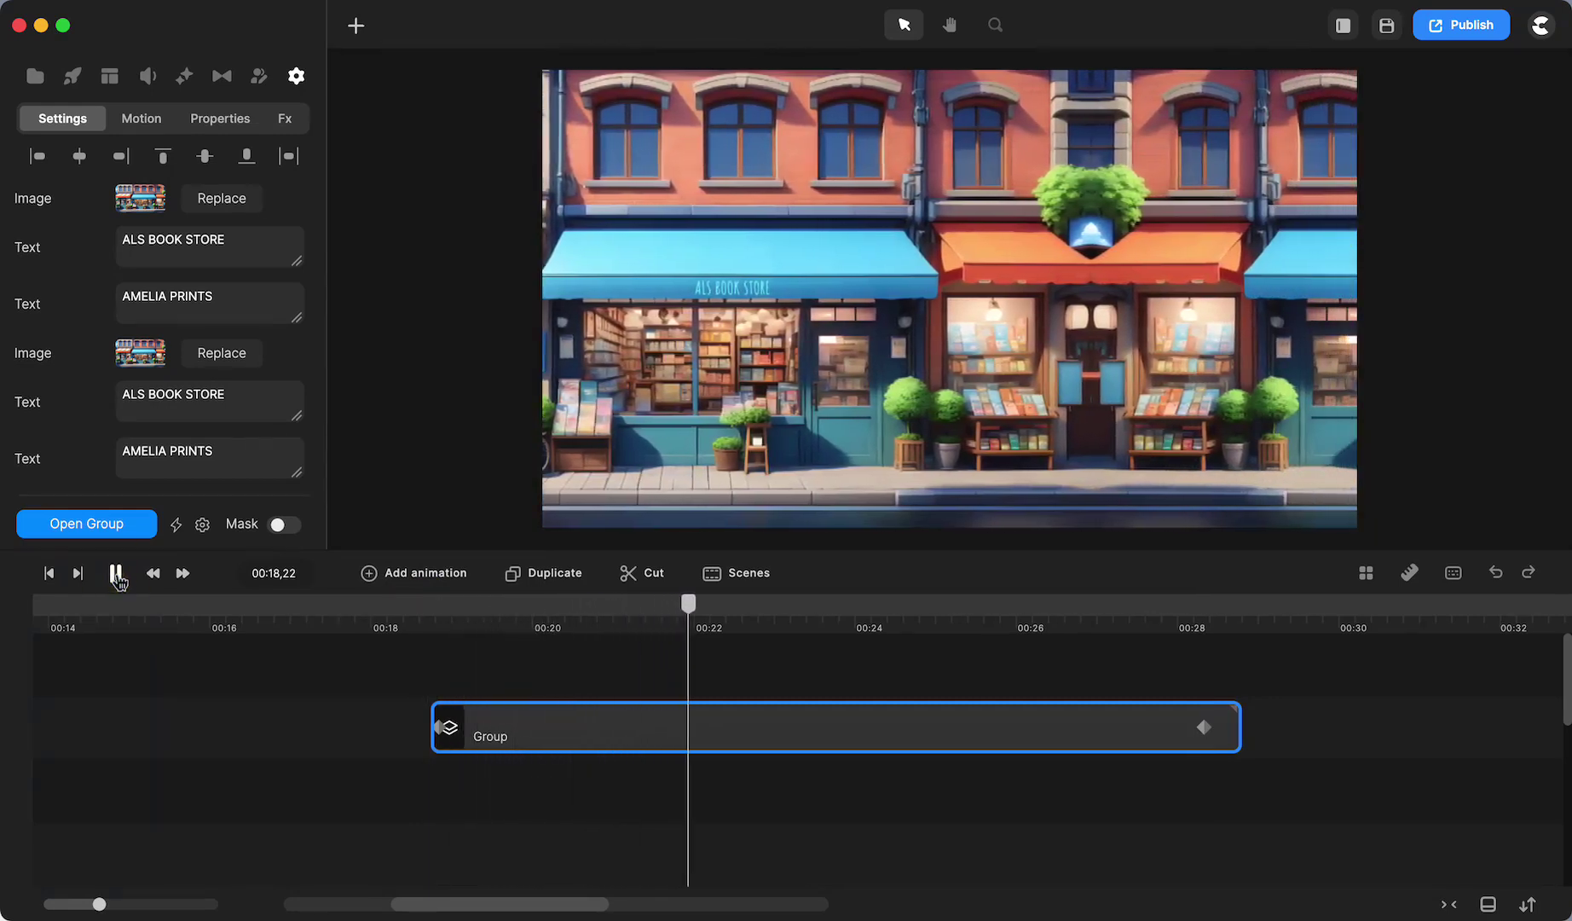
{"action": "left_click", "coordinate": [117, 574]}
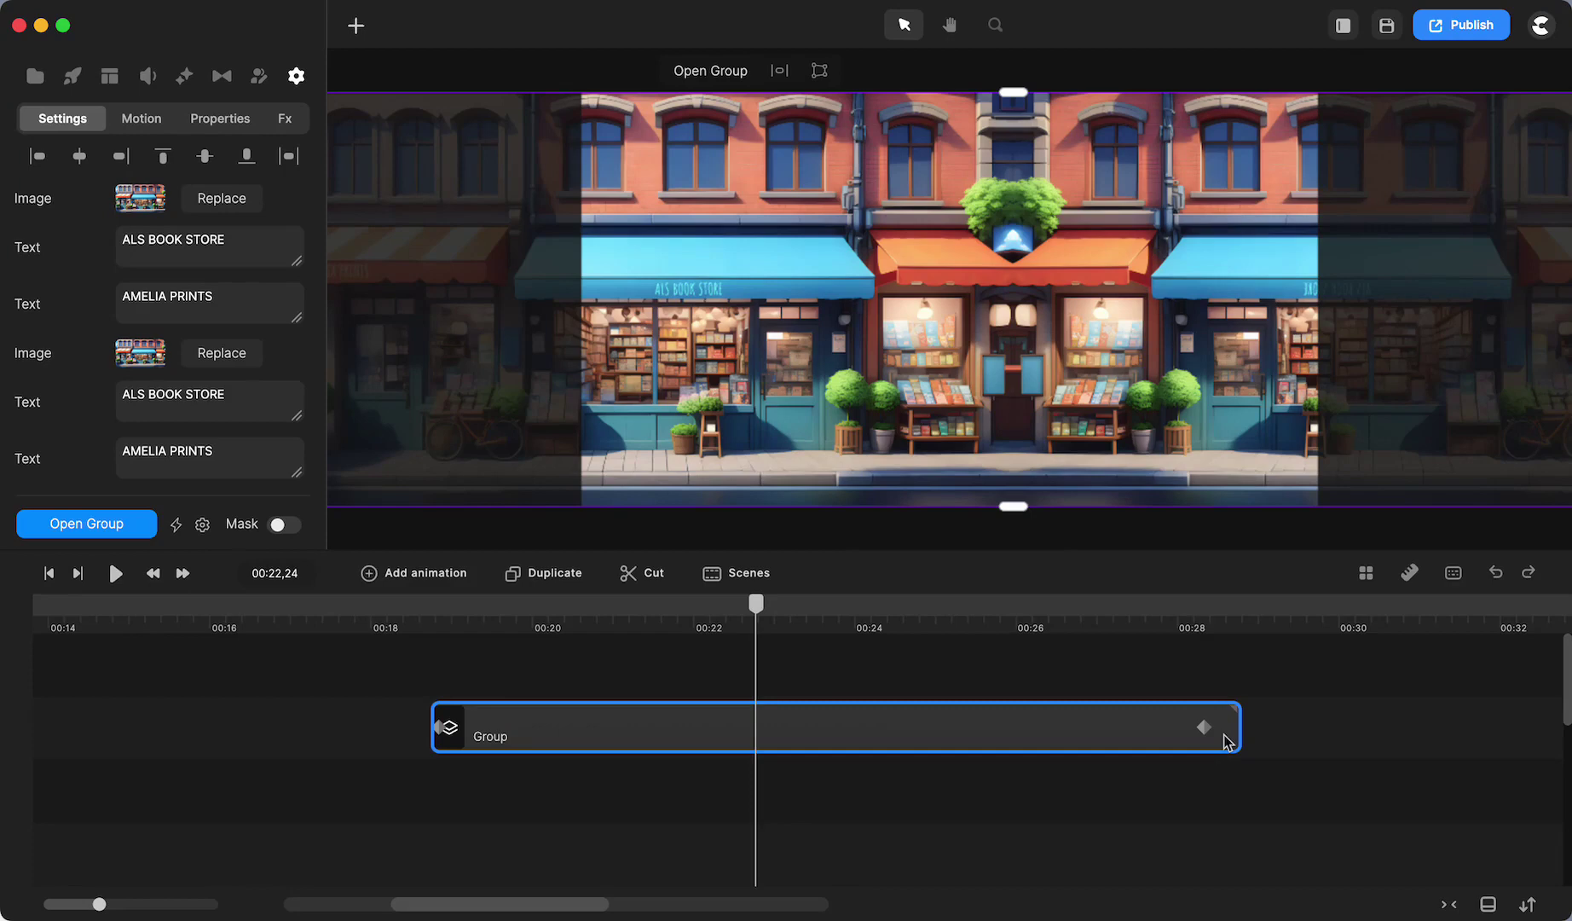
From the main timeline, open the Group clip and select its lower STREET SHOPS clip
{"action": "left_click", "coordinate": [721, 75]}
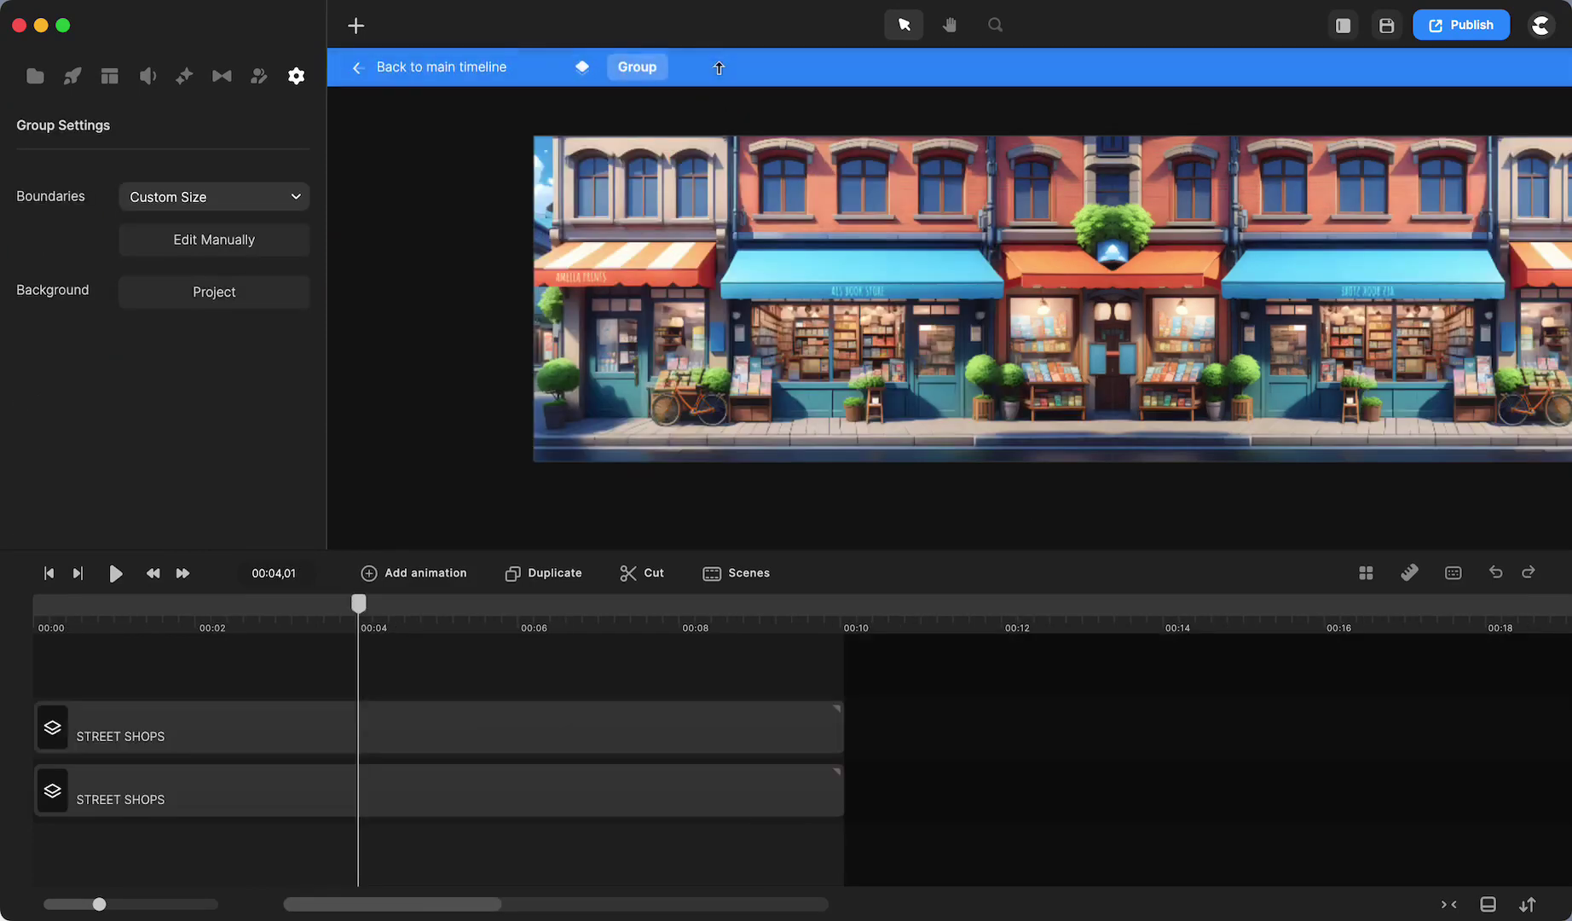
{"action": "left_click", "coordinate": [469, 70]}
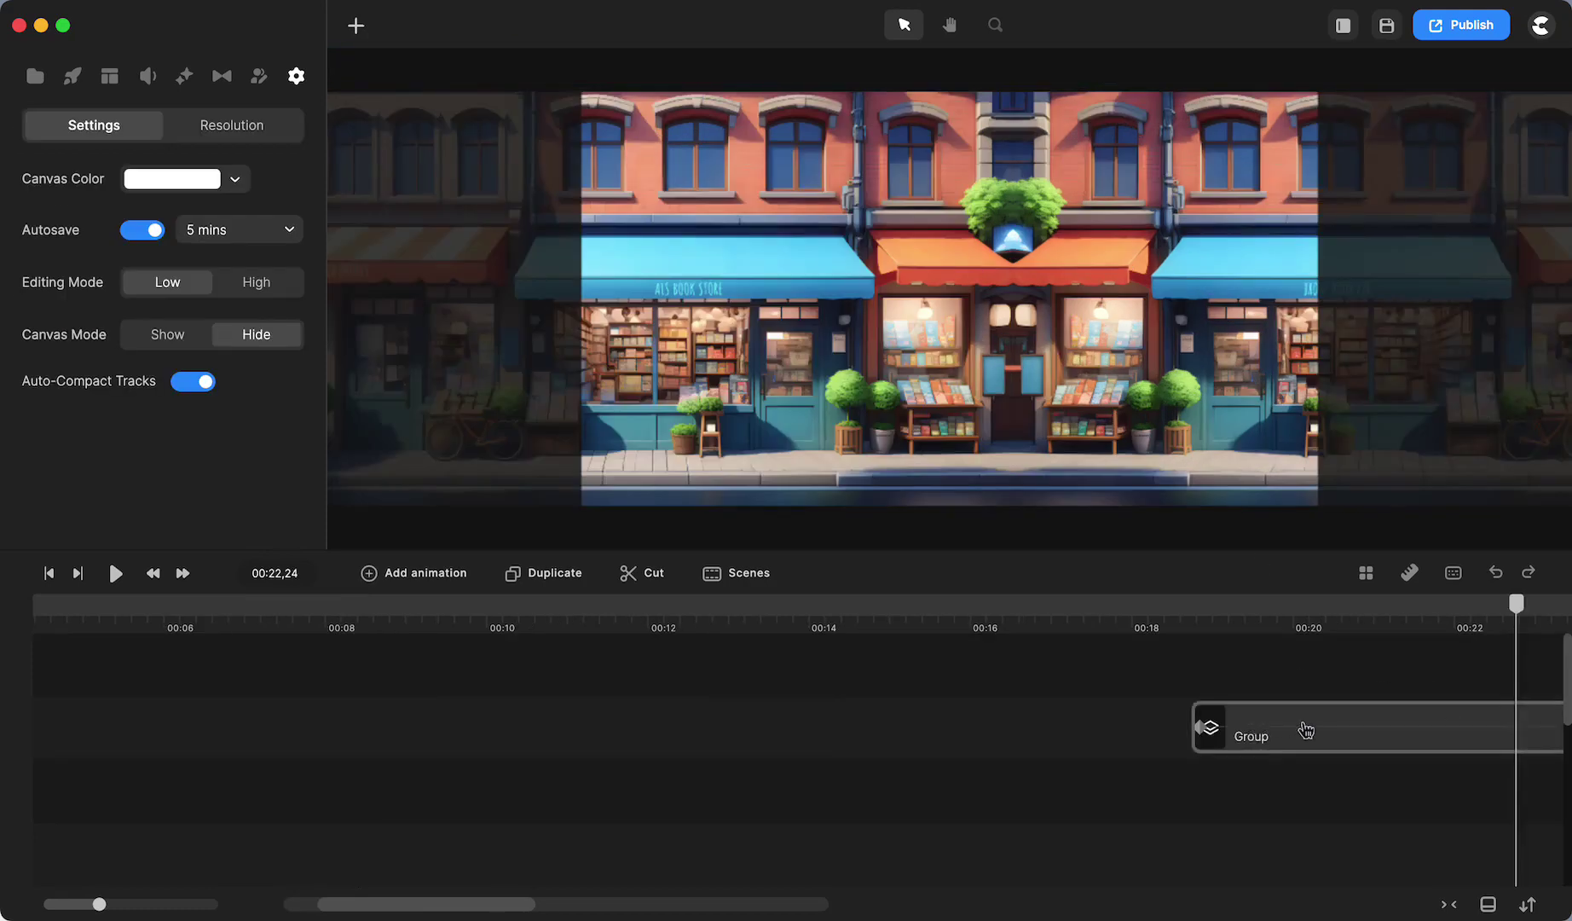
{"action": "scroll", "coordinate": [1306, 730], "scroll_direction": "right", "scroll_amount": 5}
{"action": "scroll", "coordinate": [1323, 732], "scroll_direction": "right", "scroll_amount": 4}
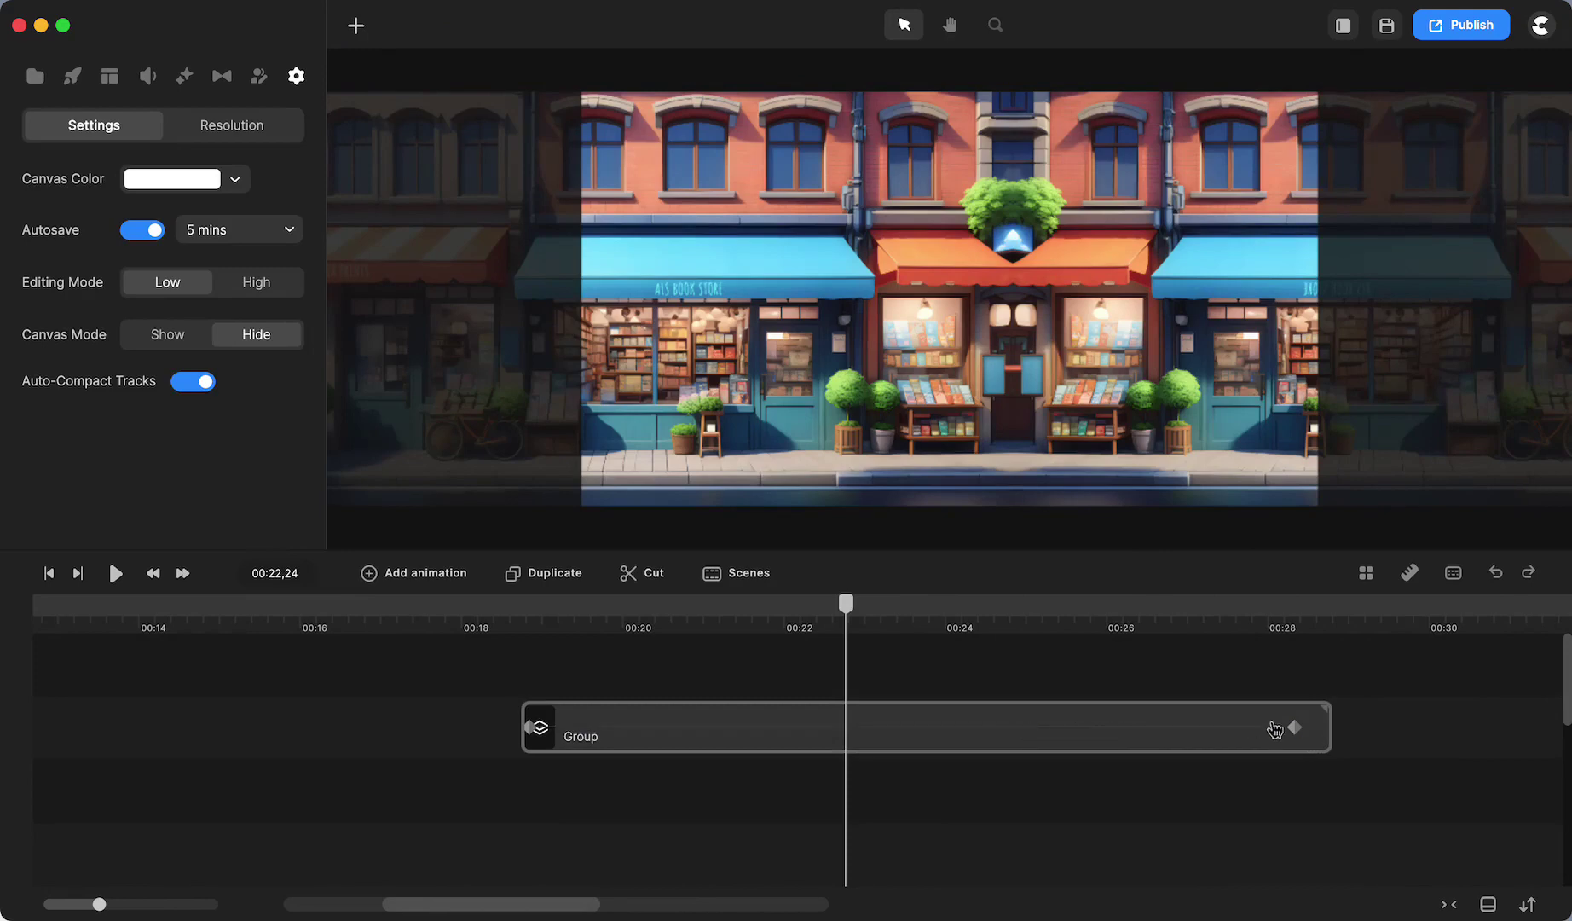
{"action": "left_click", "coordinate": [912, 739]}
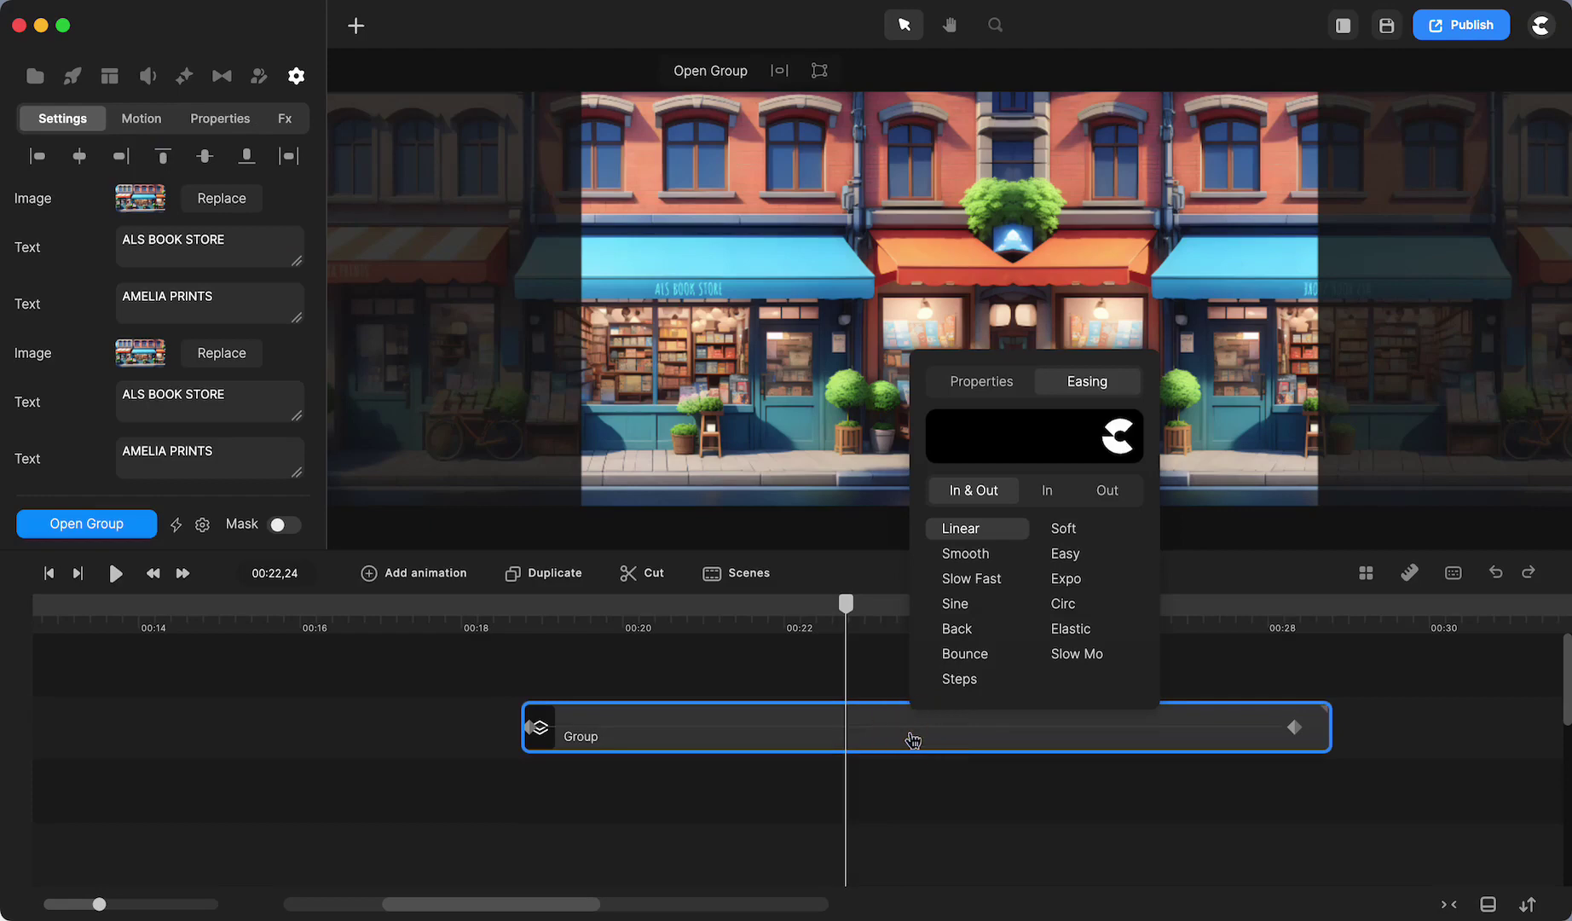
{"action": "left_click", "coordinate": [910, 733]}
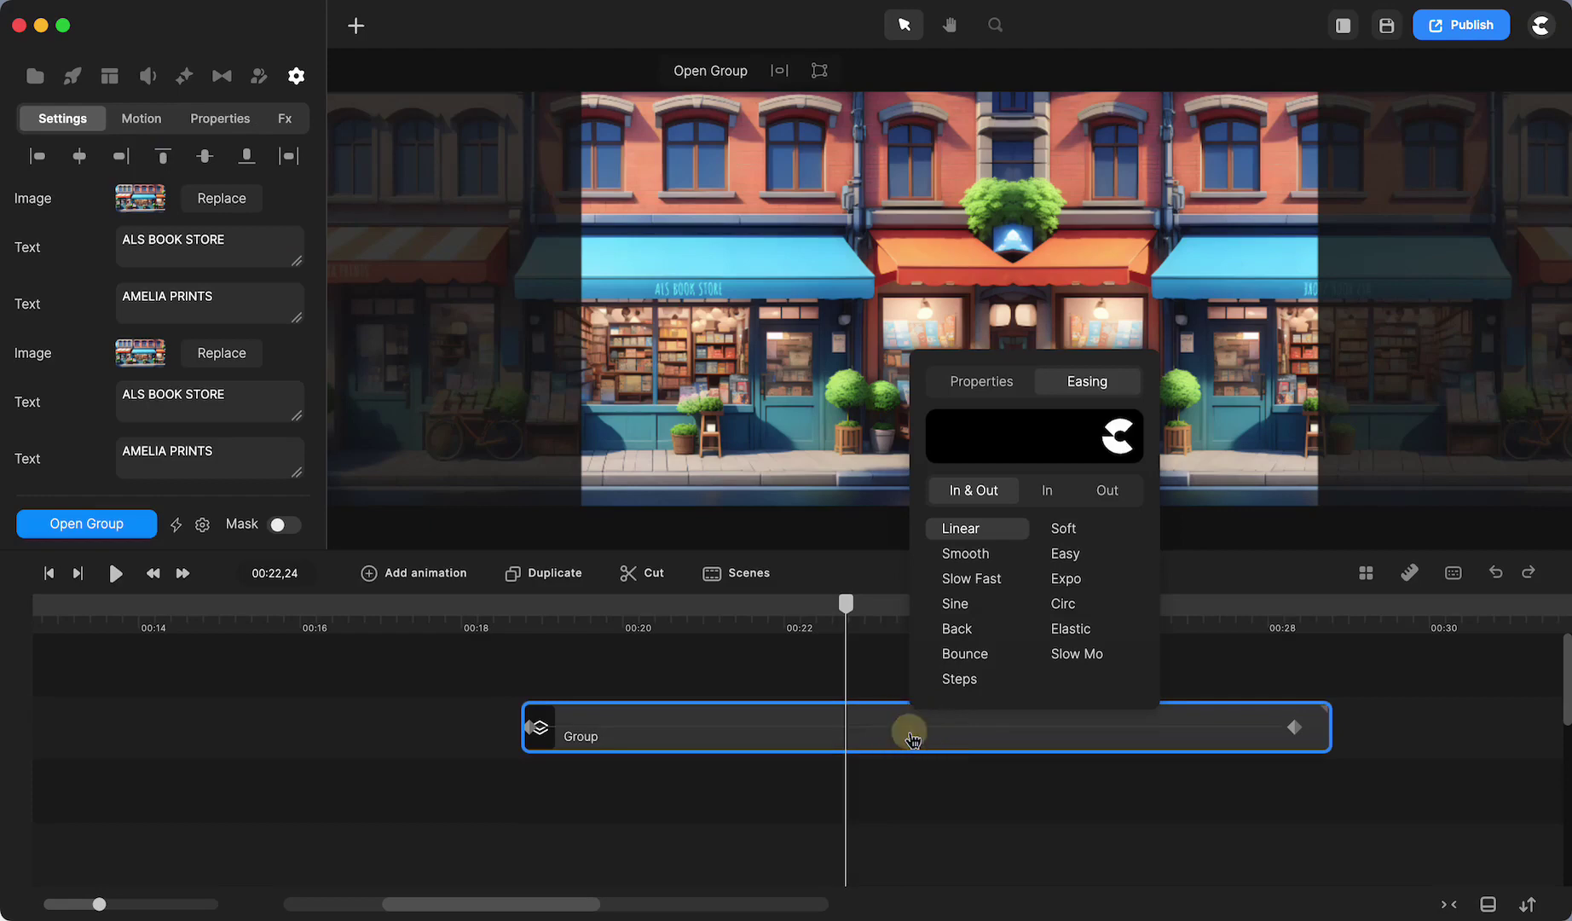
{"action": "double_click", "coordinate": [1319, 737]}
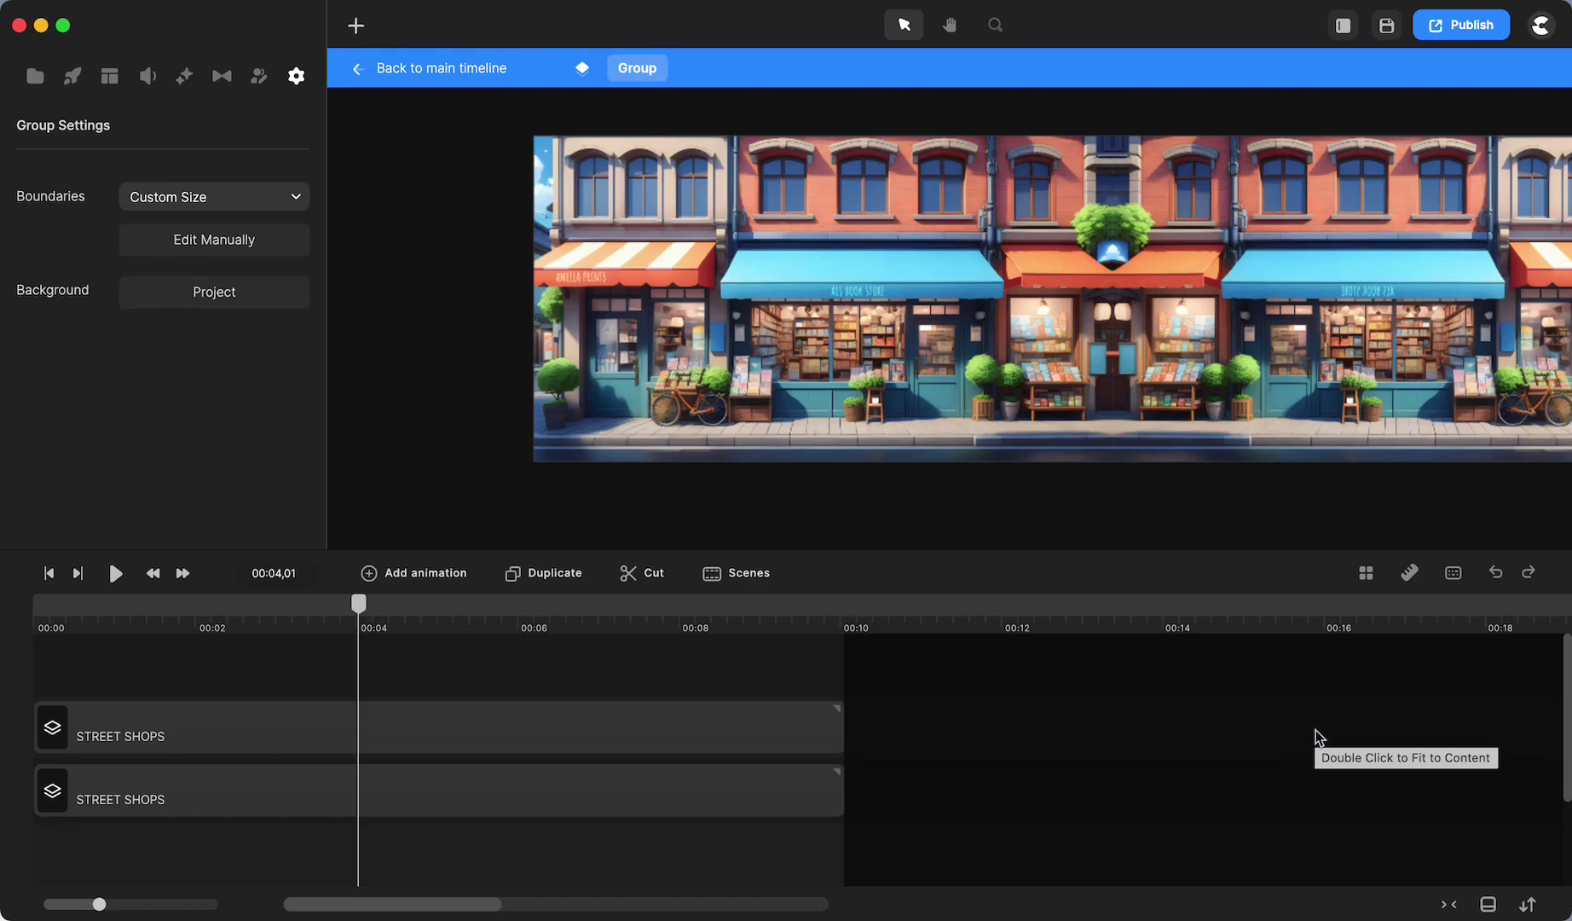
{"action": "left_click", "coordinate": [81, 810]}
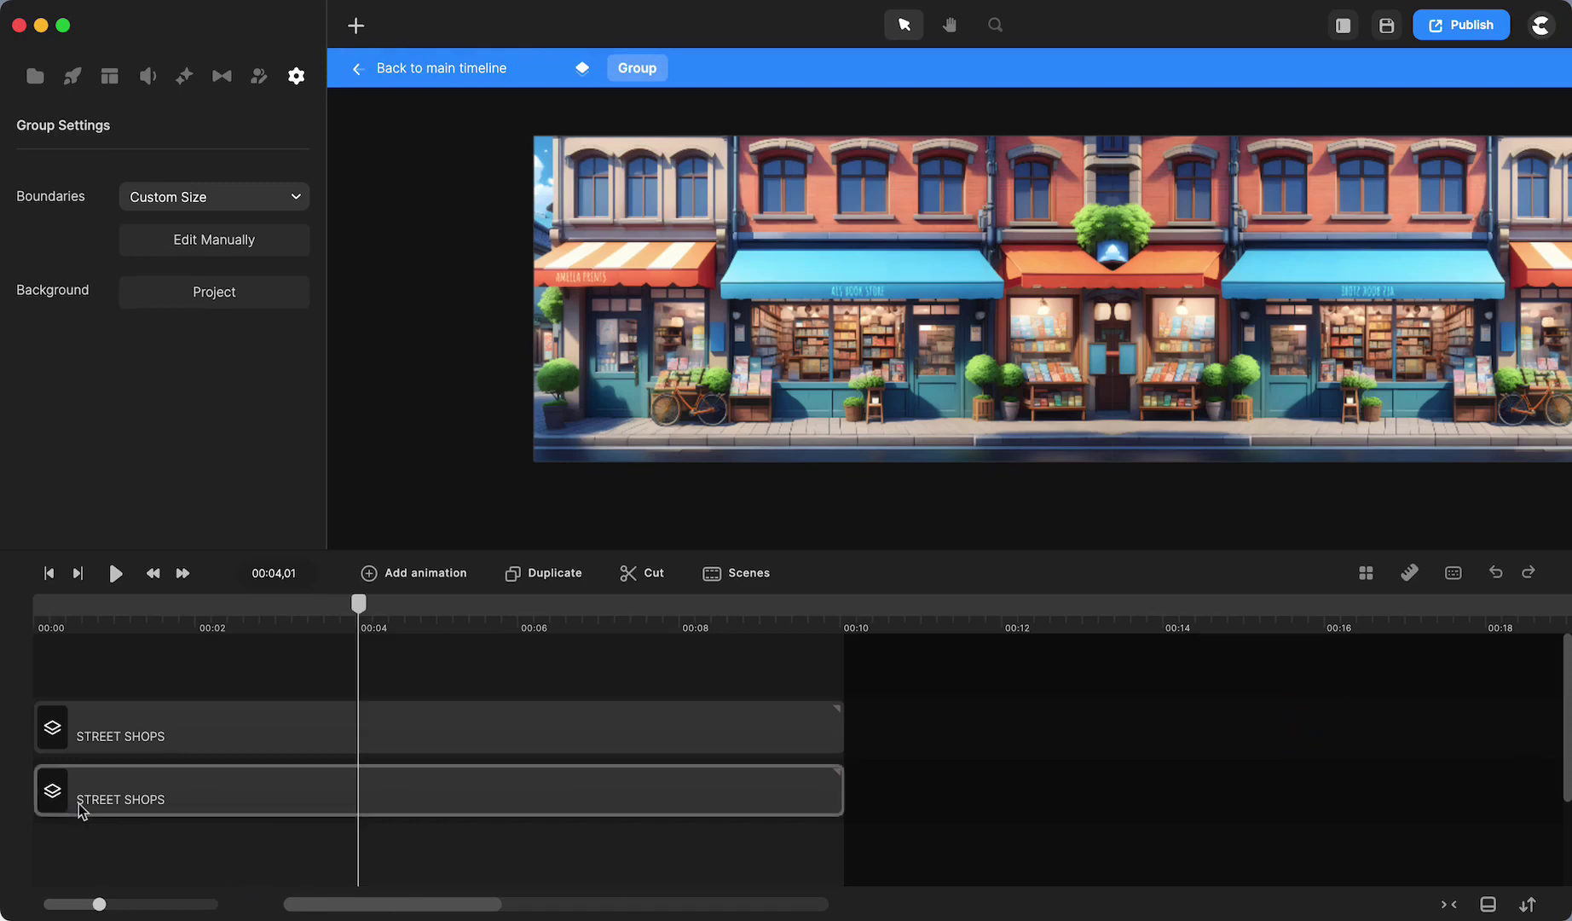
Filter the Studio character library to show only 3D characters
{"action": "left_click", "coordinate": [165, 734]}
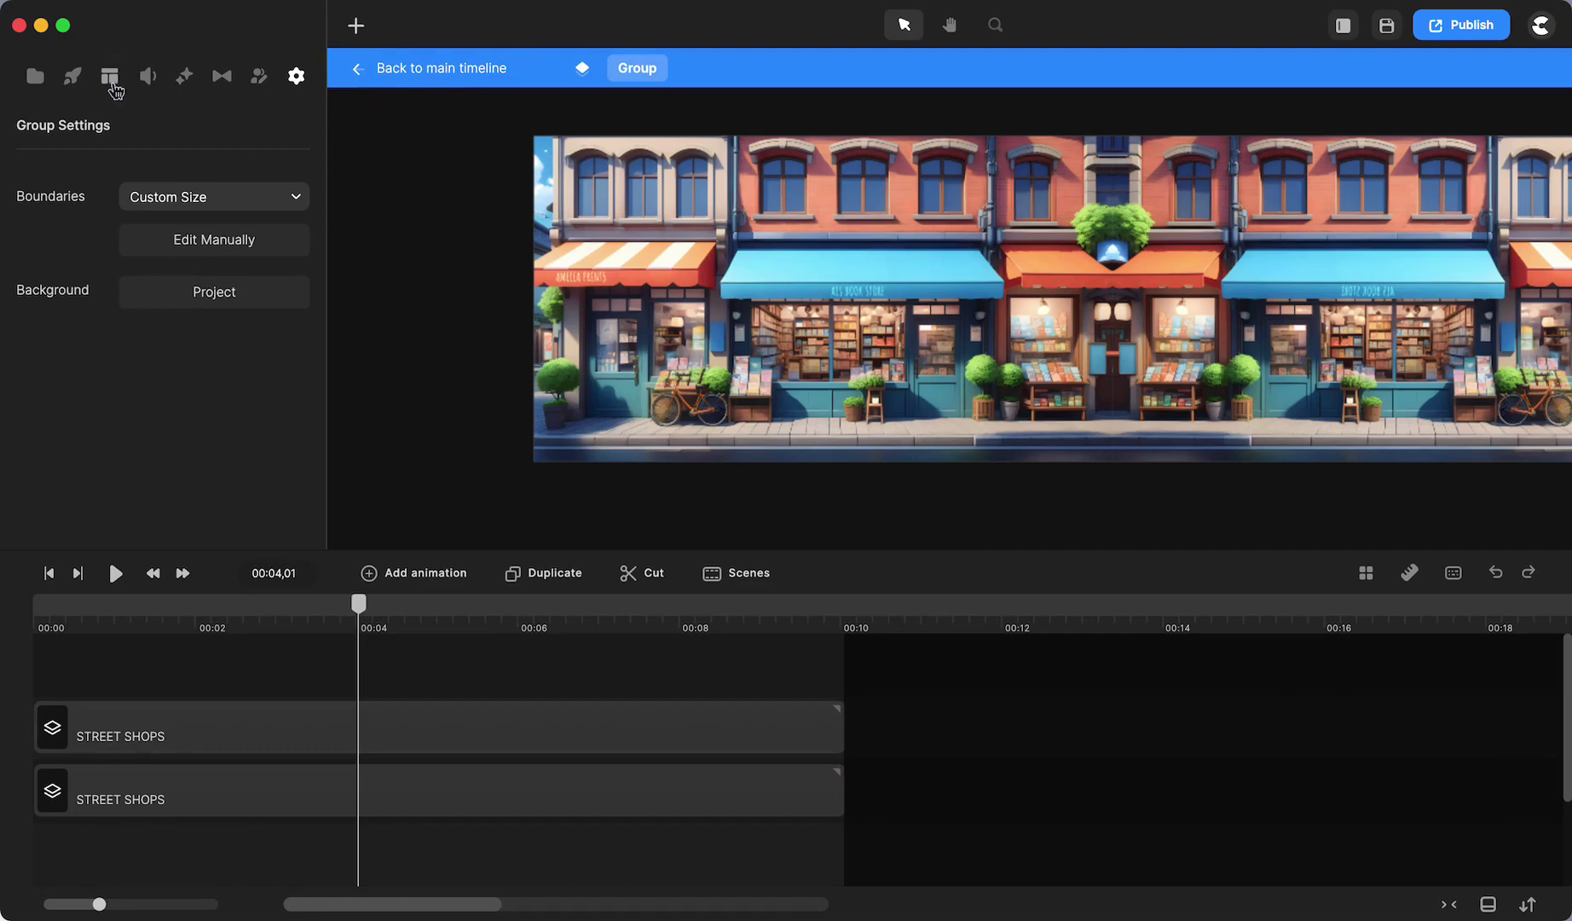
{"action": "left_click", "coordinate": [72, 78]}
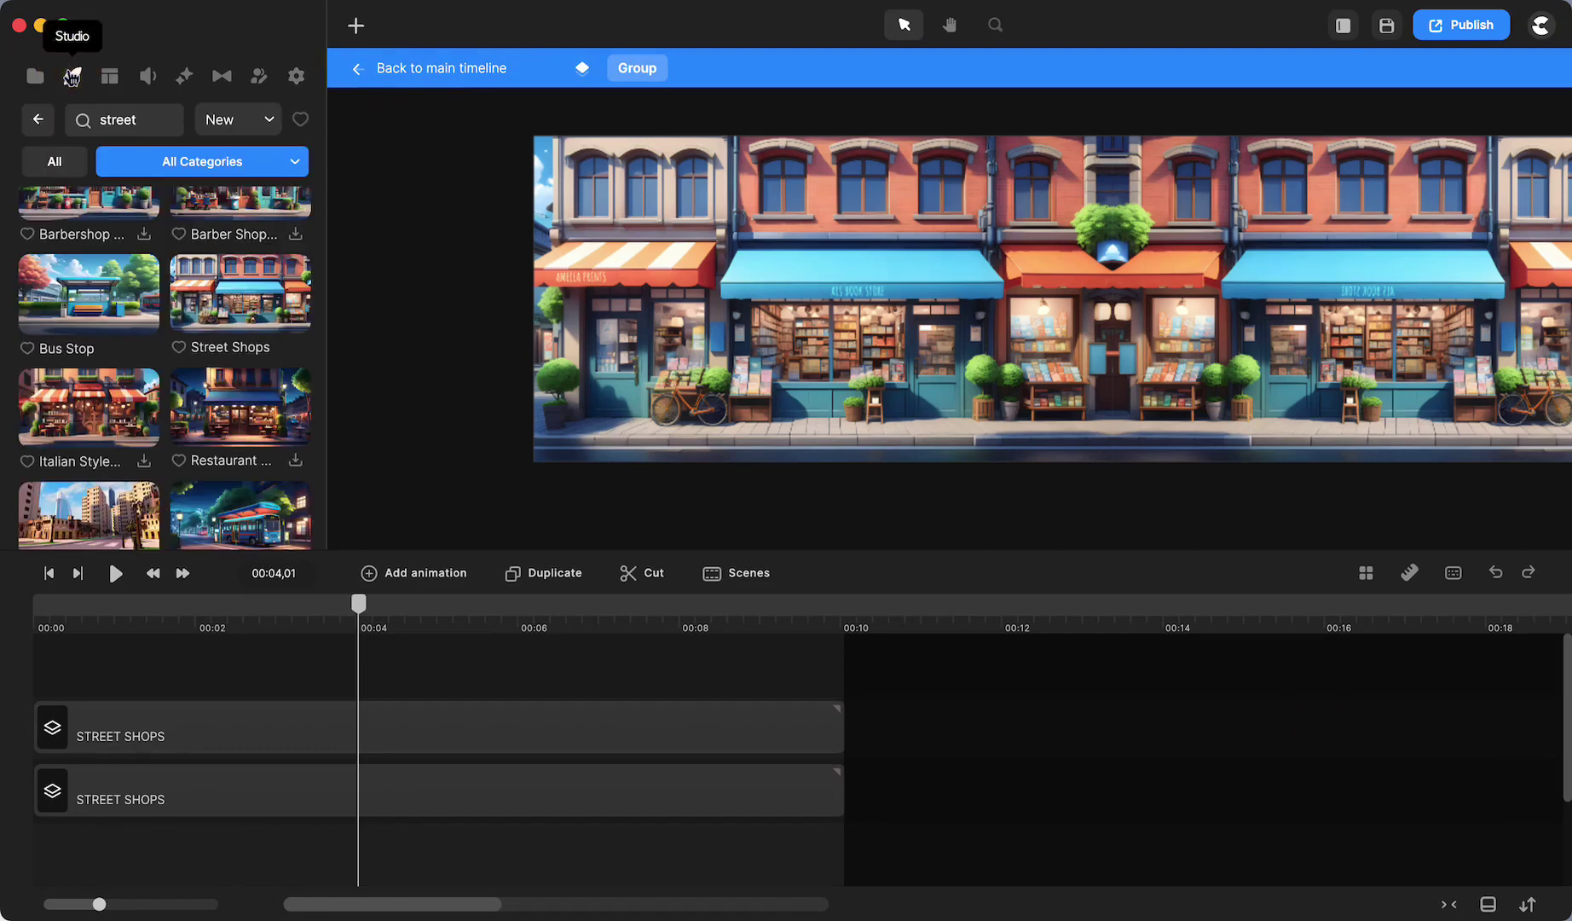
{"action": "left_click", "coordinate": [38, 123]}
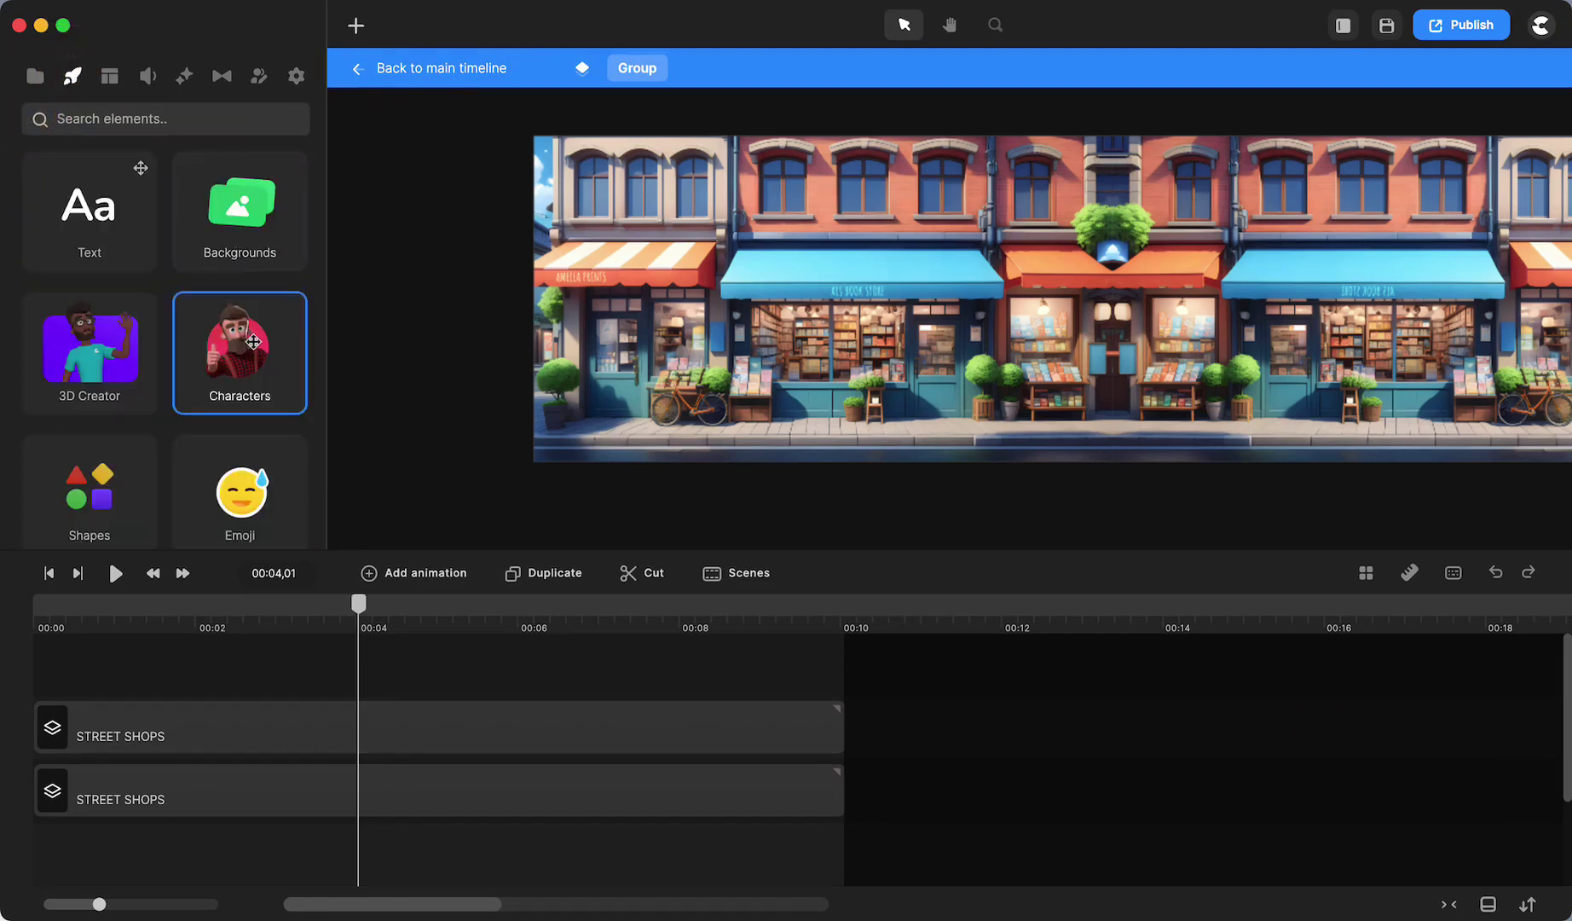
{"action": "left_click", "coordinate": [256, 350]}
{"action": "left_click", "coordinate": [240, 162]}
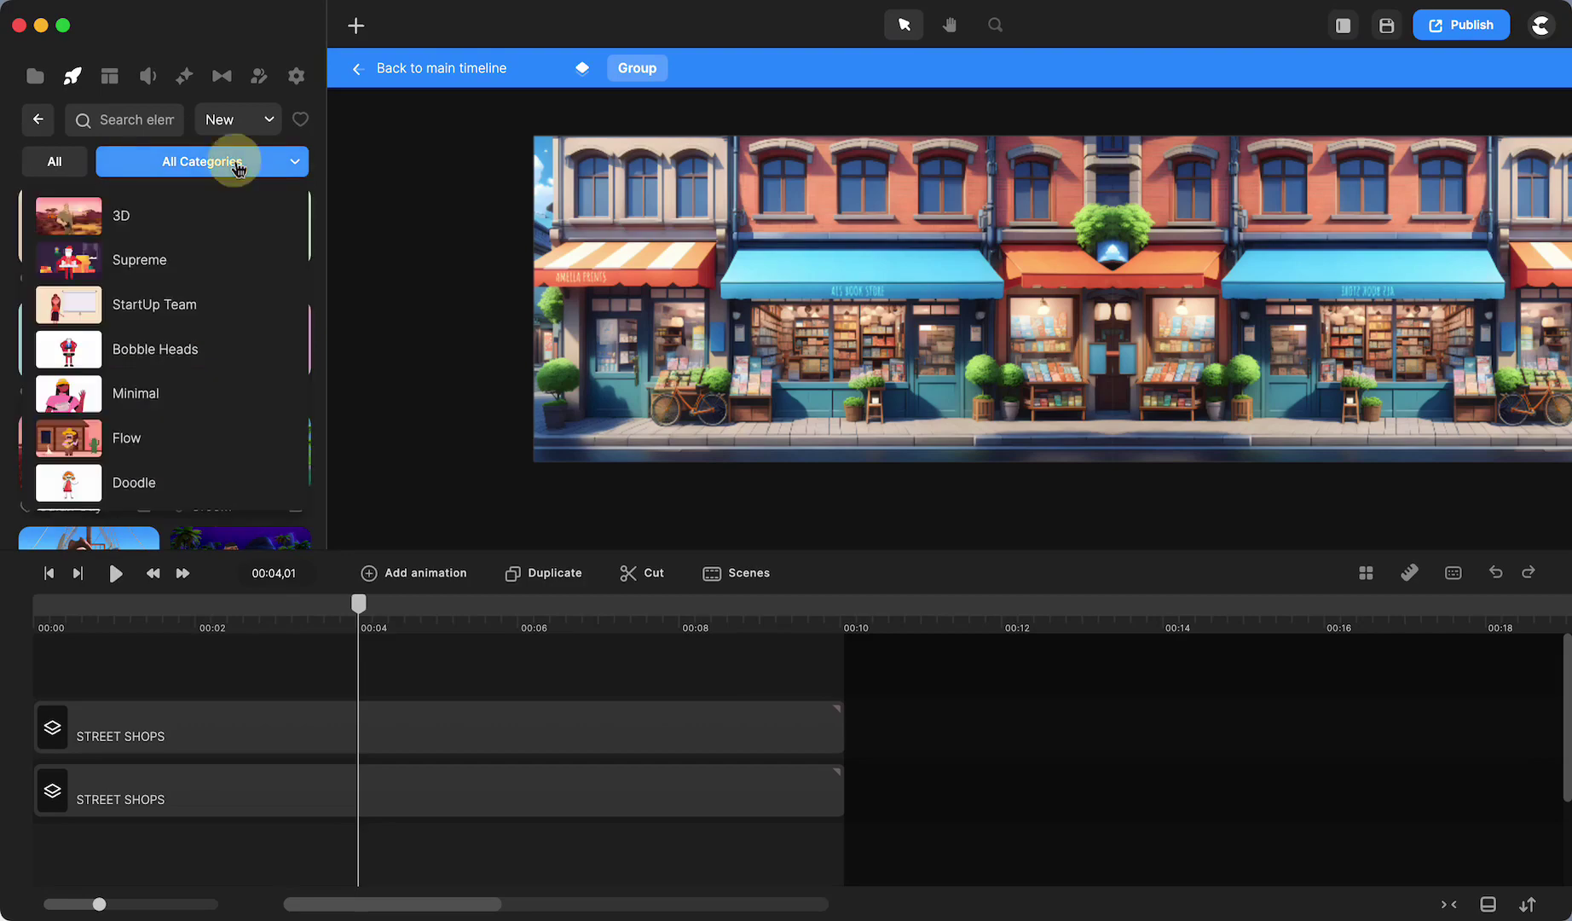
{"action": "left_click", "coordinate": [190, 227]}
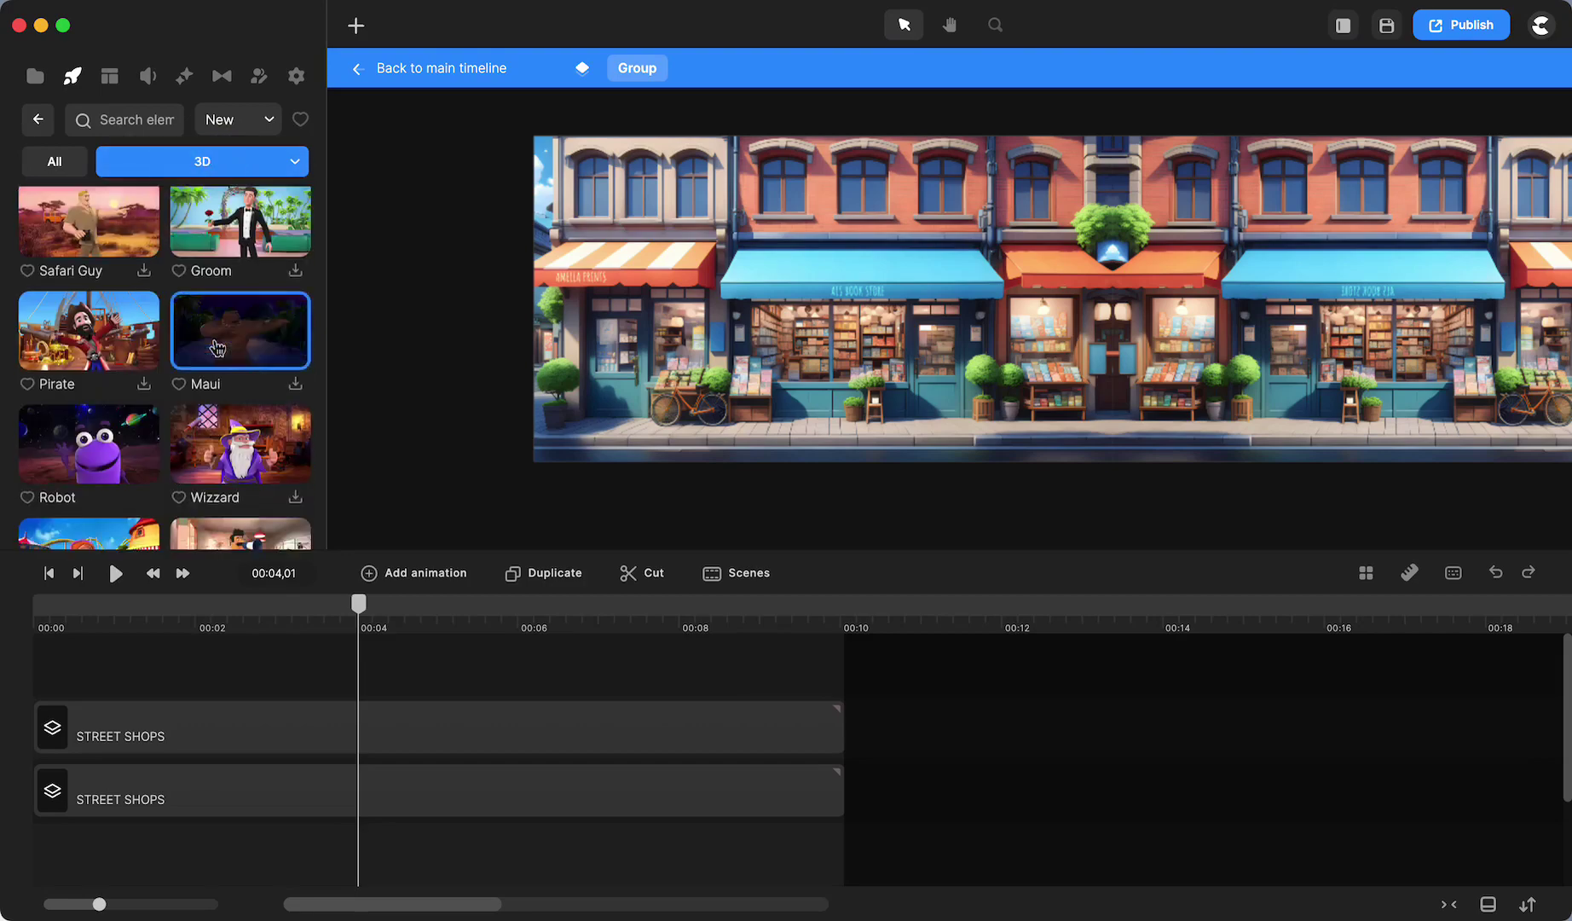
{"action": "scroll", "coordinate": [220, 348], "scroll_direction": "down", "scroll_amount": 5}
{"action": "scroll", "coordinate": [220, 347], "scroll_direction": "down", "scroll_amount": 5}
{"action": "scroll", "coordinate": [209, 377], "scroll_direction": "up", "scroll_amount": 3}
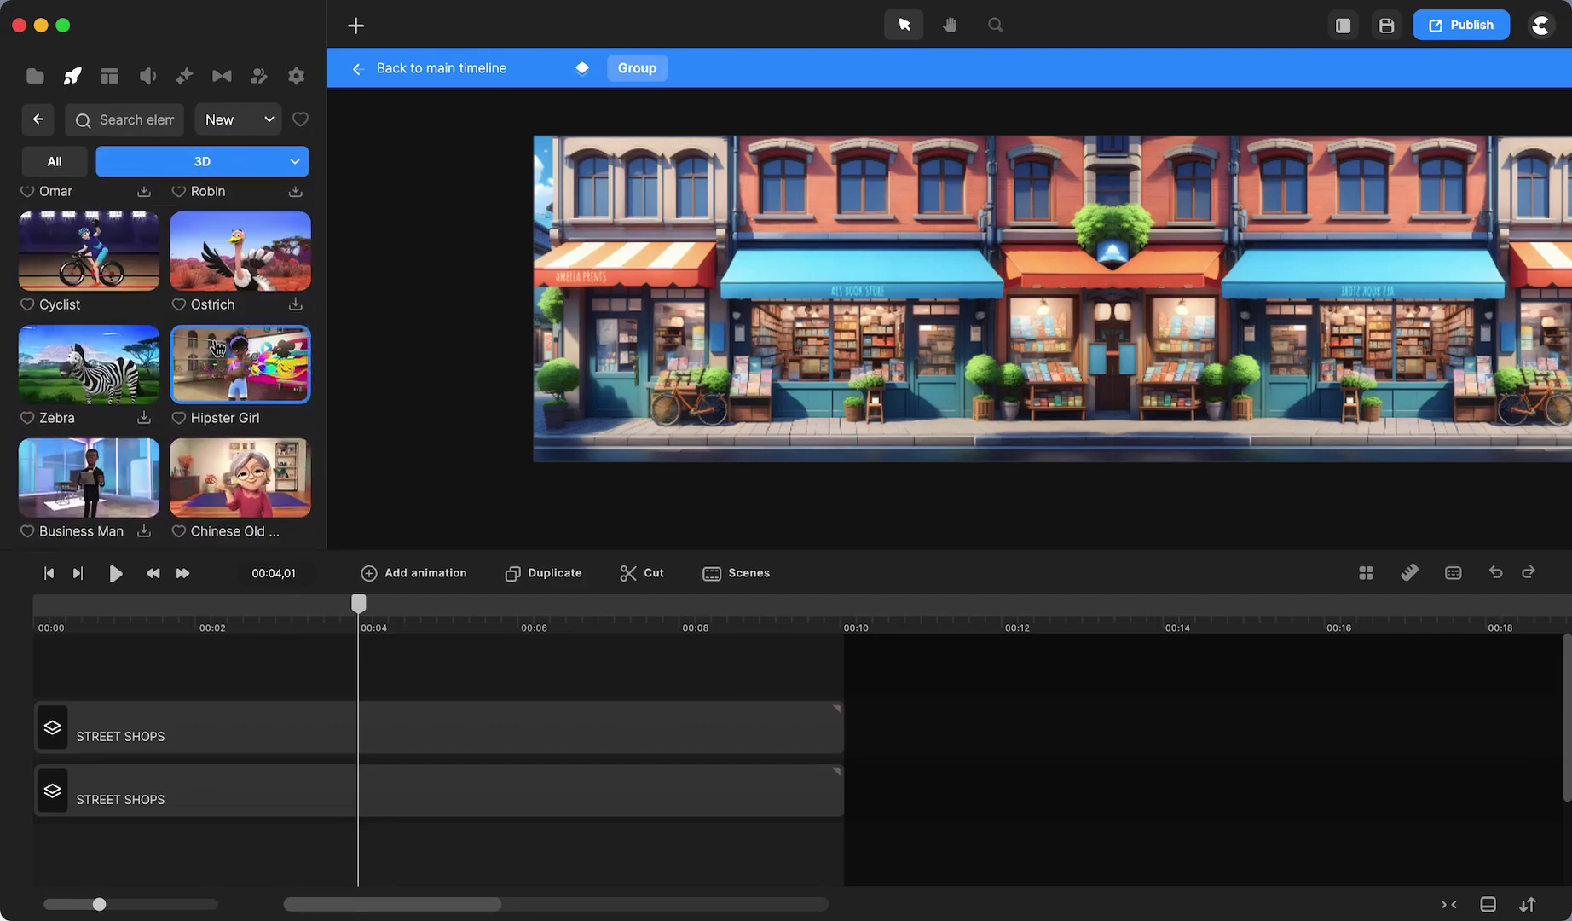
Place Hipster Girl on the street, shrunk to fit the shopfront and lowered onto the pavement
{"action": "left_click_drag", "start_coordinate": [209, 378], "coordinate": [1122, 287]}
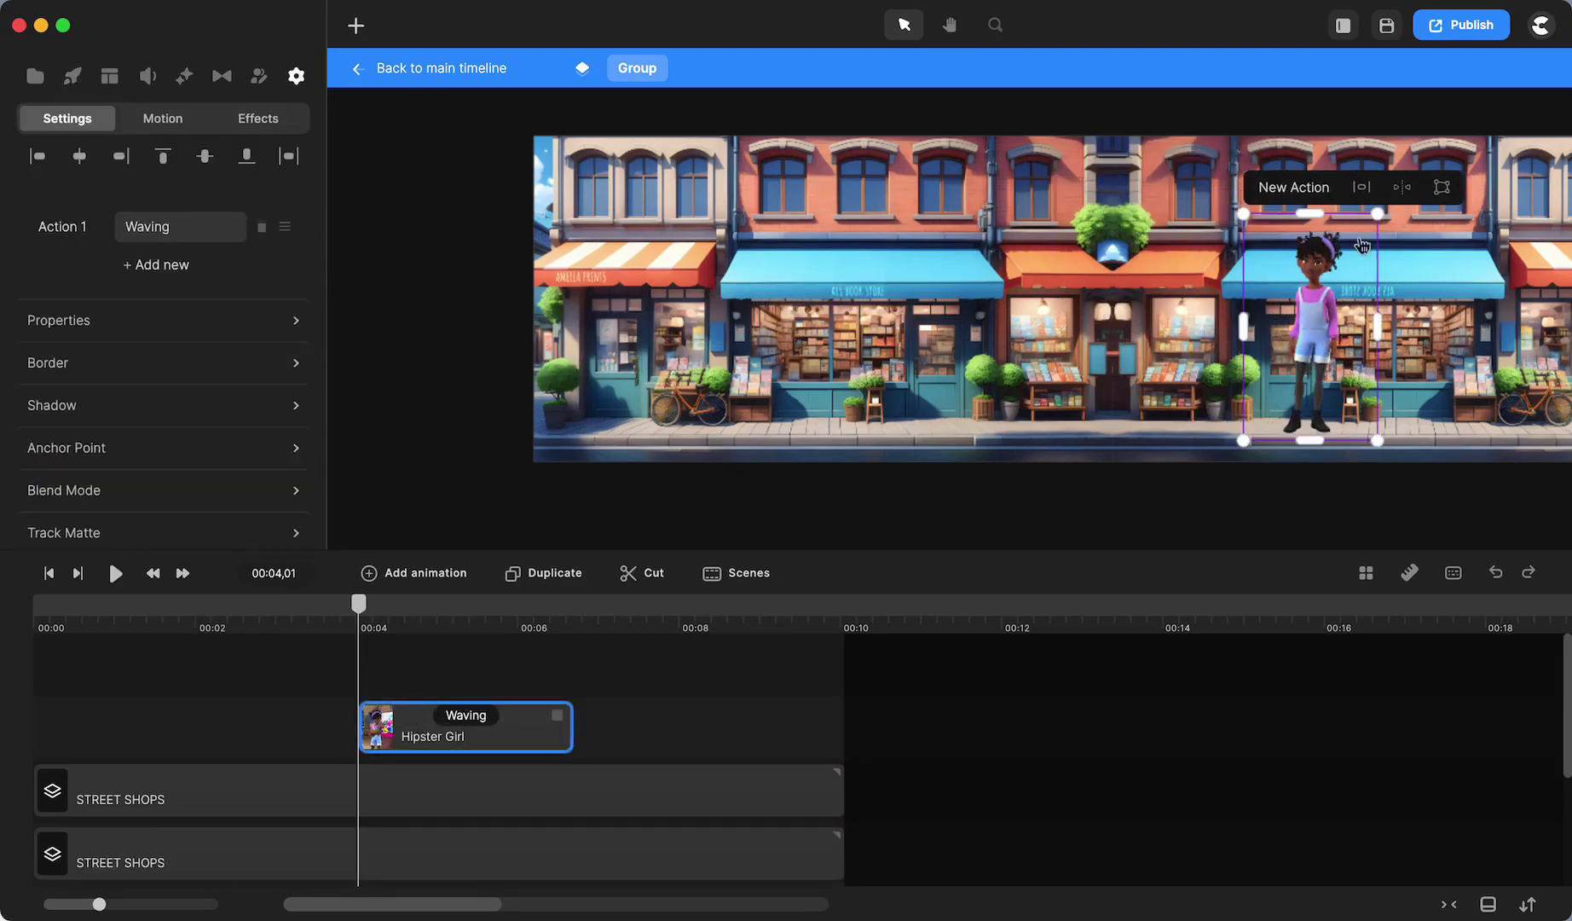
{"action": "left_click_drag", "start_coordinate": [1379, 212], "coordinate": [1357, 254]}
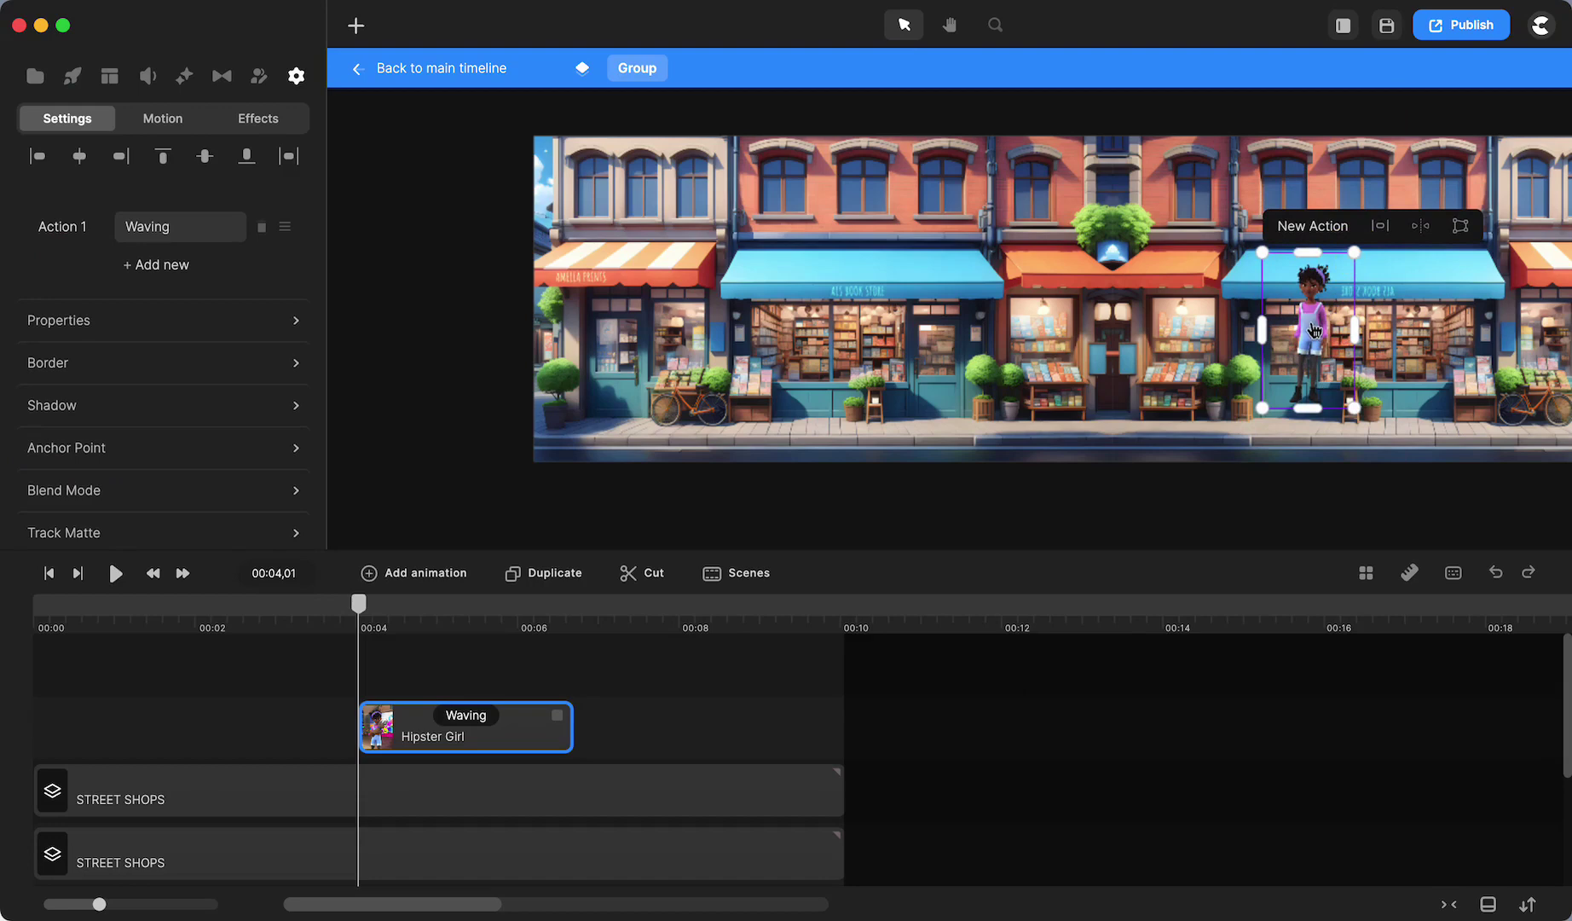
{"action": "left_click", "coordinate": [1311, 337]}
{"action": "left_click_drag", "start_coordinate": [1311, 336], "coordinate": [1312, 343]}
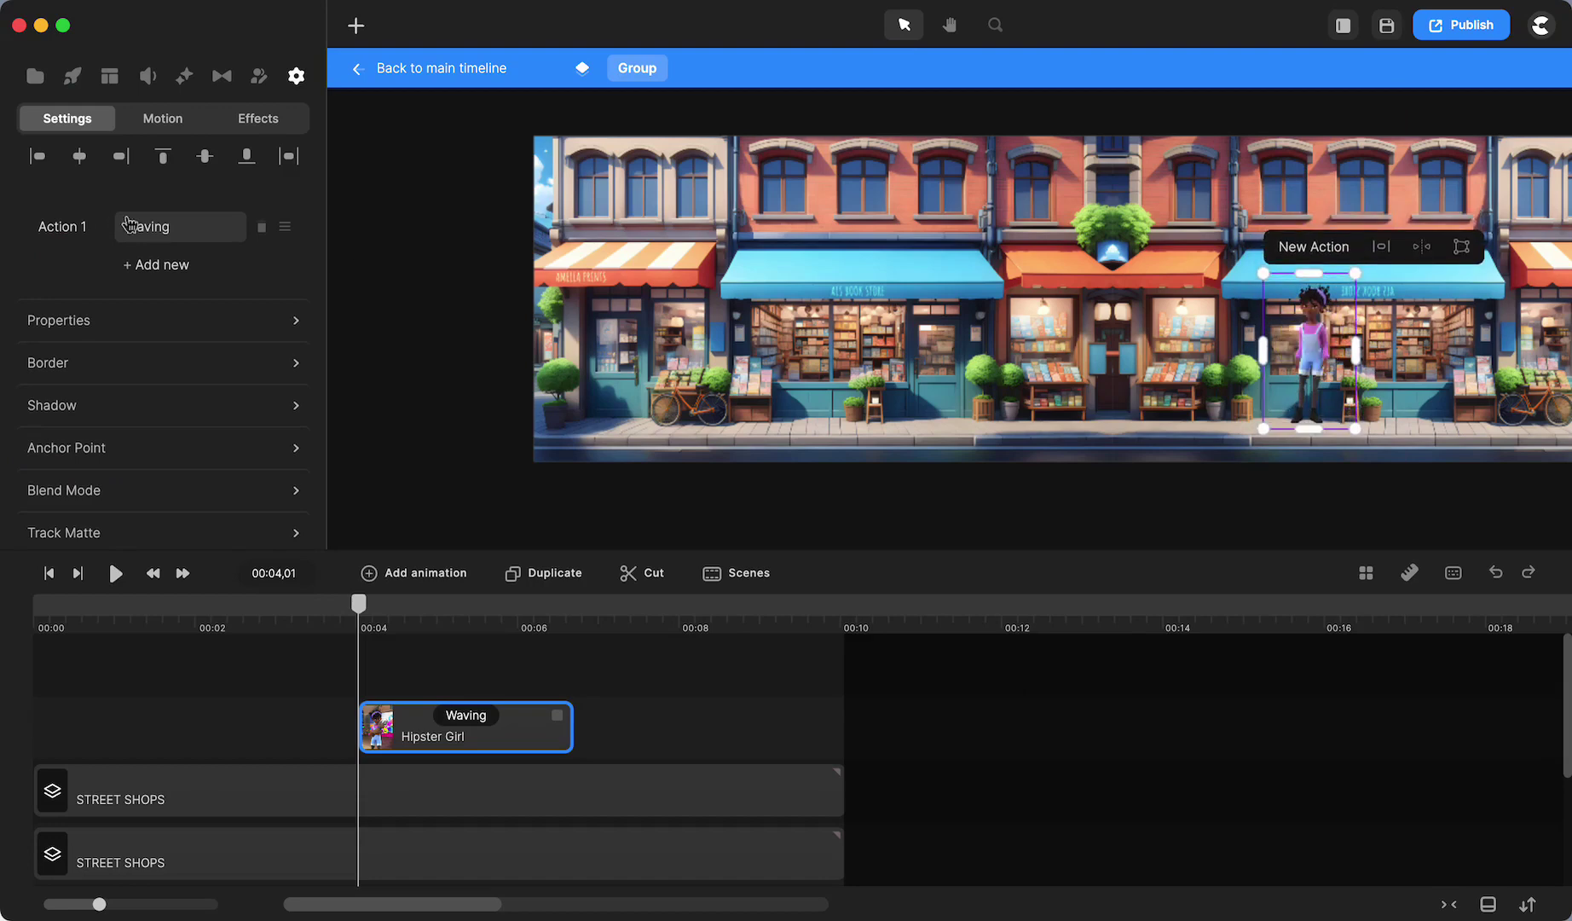
Add the elderly woman in front of the bookstore, sized to match Hipster Girl on the pavement
{"action": "left_click", "coordinate": [72, 76]}
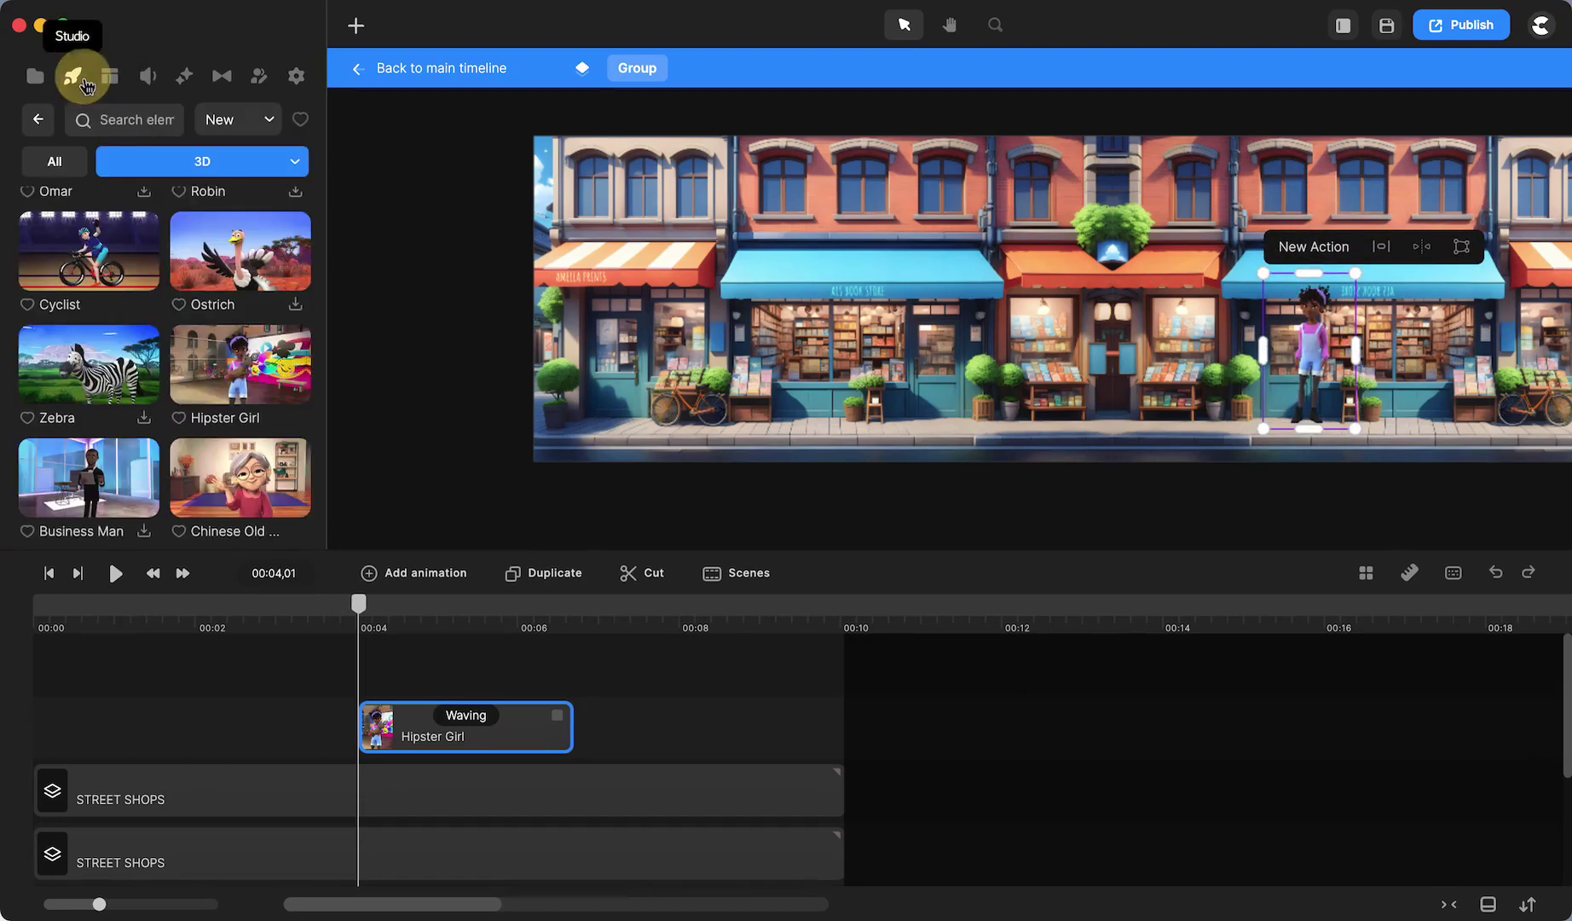
{"action": "scroll", "coordinate": [192, 366], "scroll_direction": "down", "scroll_amount": 3}
{"action": "left_click_drag", "start_coordinate": [239, 333], "coordinate": [751, 367]}
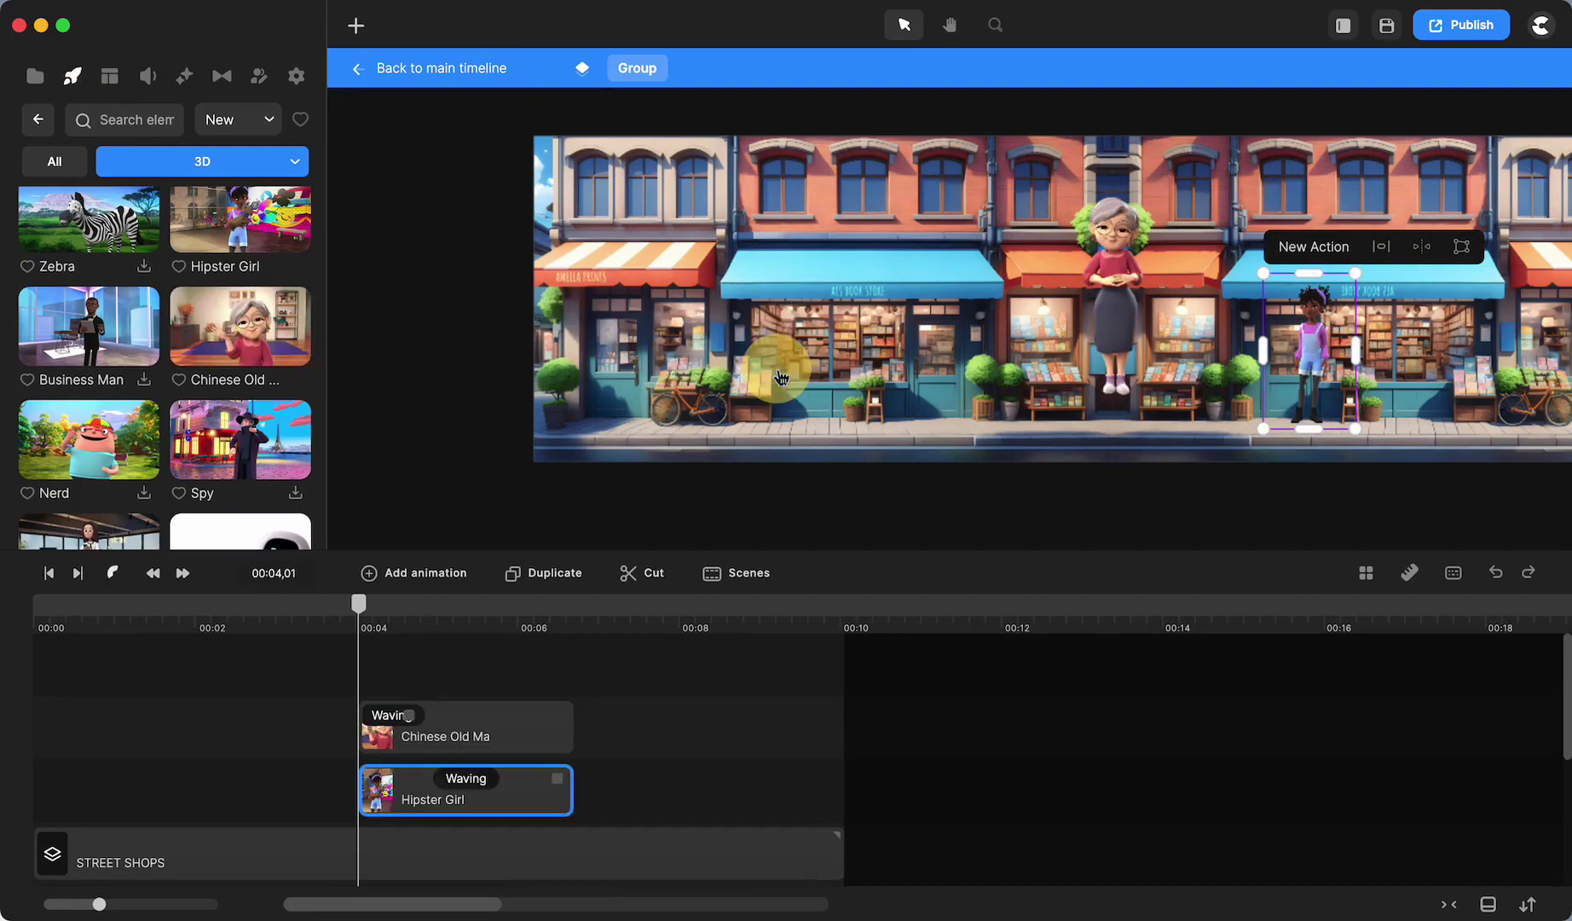
{"action": "left_click_drag", "start_coordinate": [1120, 253], "coordinate": [865, 260]}
{"action": "left_click", "coordinate": [821, 337]}
{"action": "left_click_drag", "start_coordinate": [821, 337], "coordinate": [821, 348]}
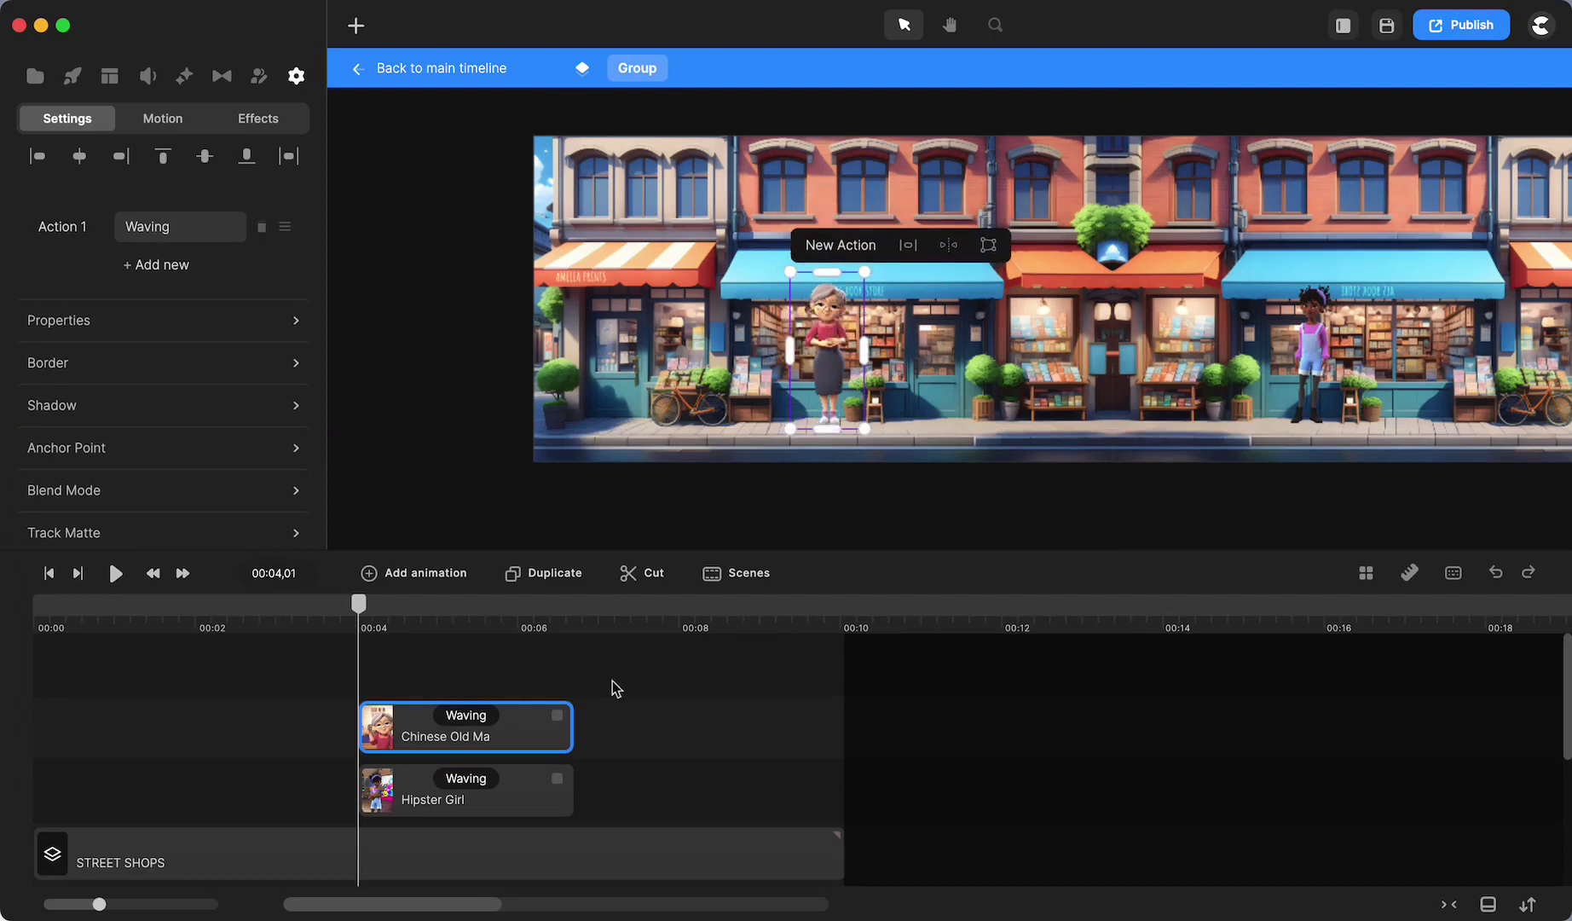
Make the old woman's clip start at 00:00 and run past the shops' end
{"action": "left_click_drag", "start_coordinate": [571, 716], "coordinate": [1095, 702]}
{"action": "left_click_drag", "start_coordinate": [934, 736], "coordinate": [597, 735]}
{"action": "left_click_drag", "start_coordinate": [795, 724], "coordinate": [903, 712]}
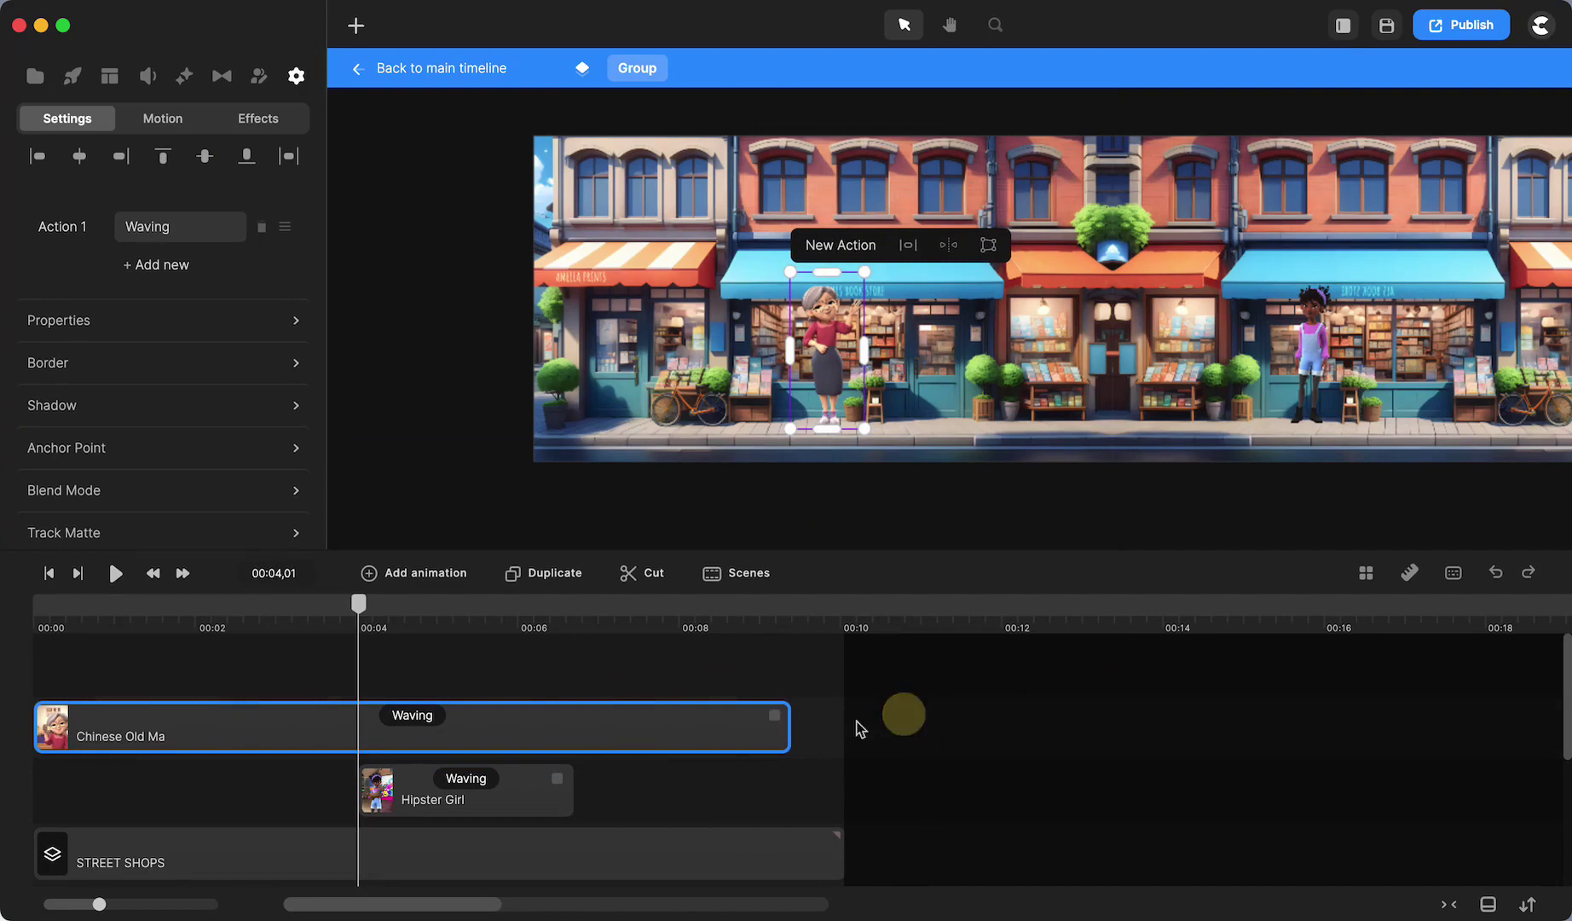
{"action": "left_click_drag", "start_coordinate": [783, 715], "coordinate": [943, 712]}
Start Hipster Girl's clip at 00:00 and lengthen it to match the old woman's
{"action": "left_click", "coordinate": [503, 714]}
{"action": "left_click_drag", "start_coordinate": [526, 780], "coordinate": [182, 786]}
{"action": "left_click", "coordinate": [175, 781]}
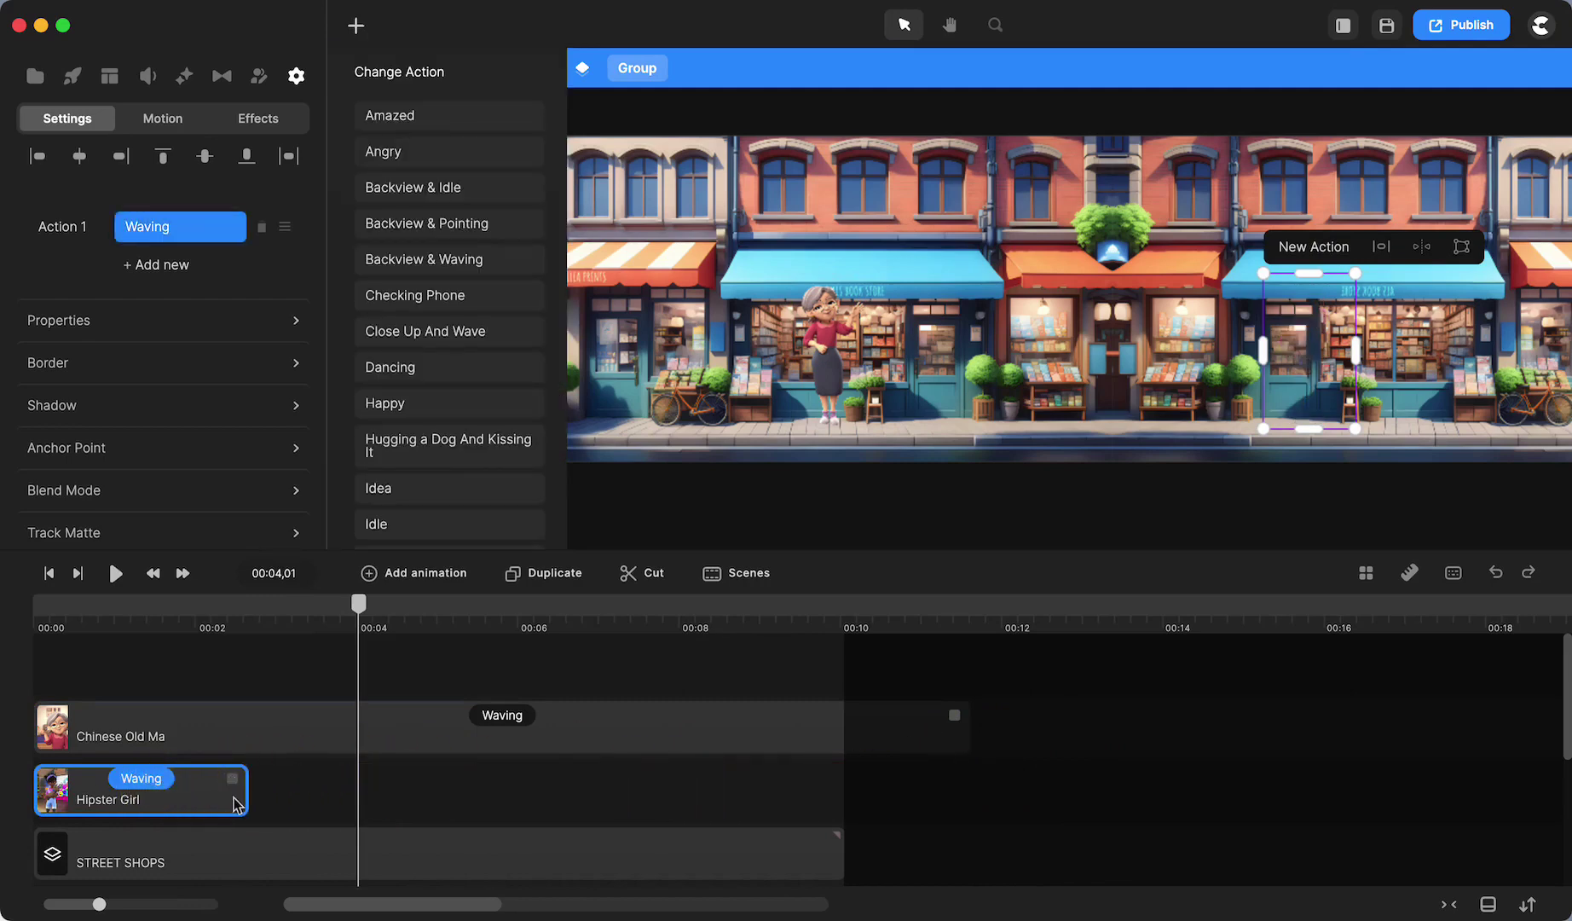
{"action": "left_click", "coordinate": [230, 780]}
{"action": "left_click_drag", "start_coordinate": [231, 780], "coordinate": [945, 778]}
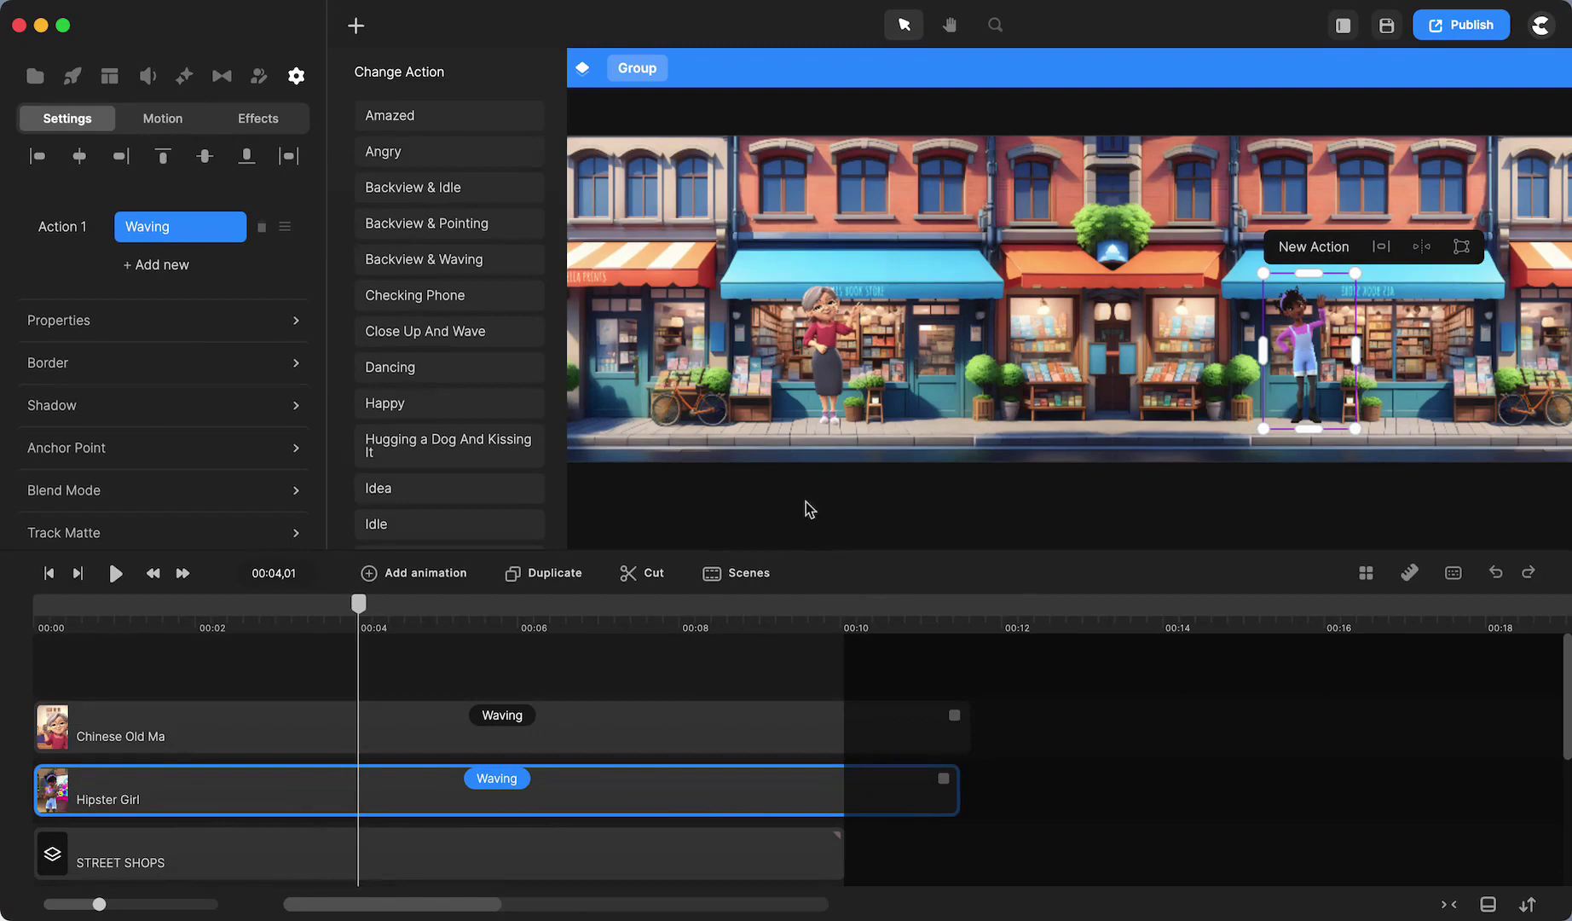
{"action": "left_click", "coordinate": [808, 526]}
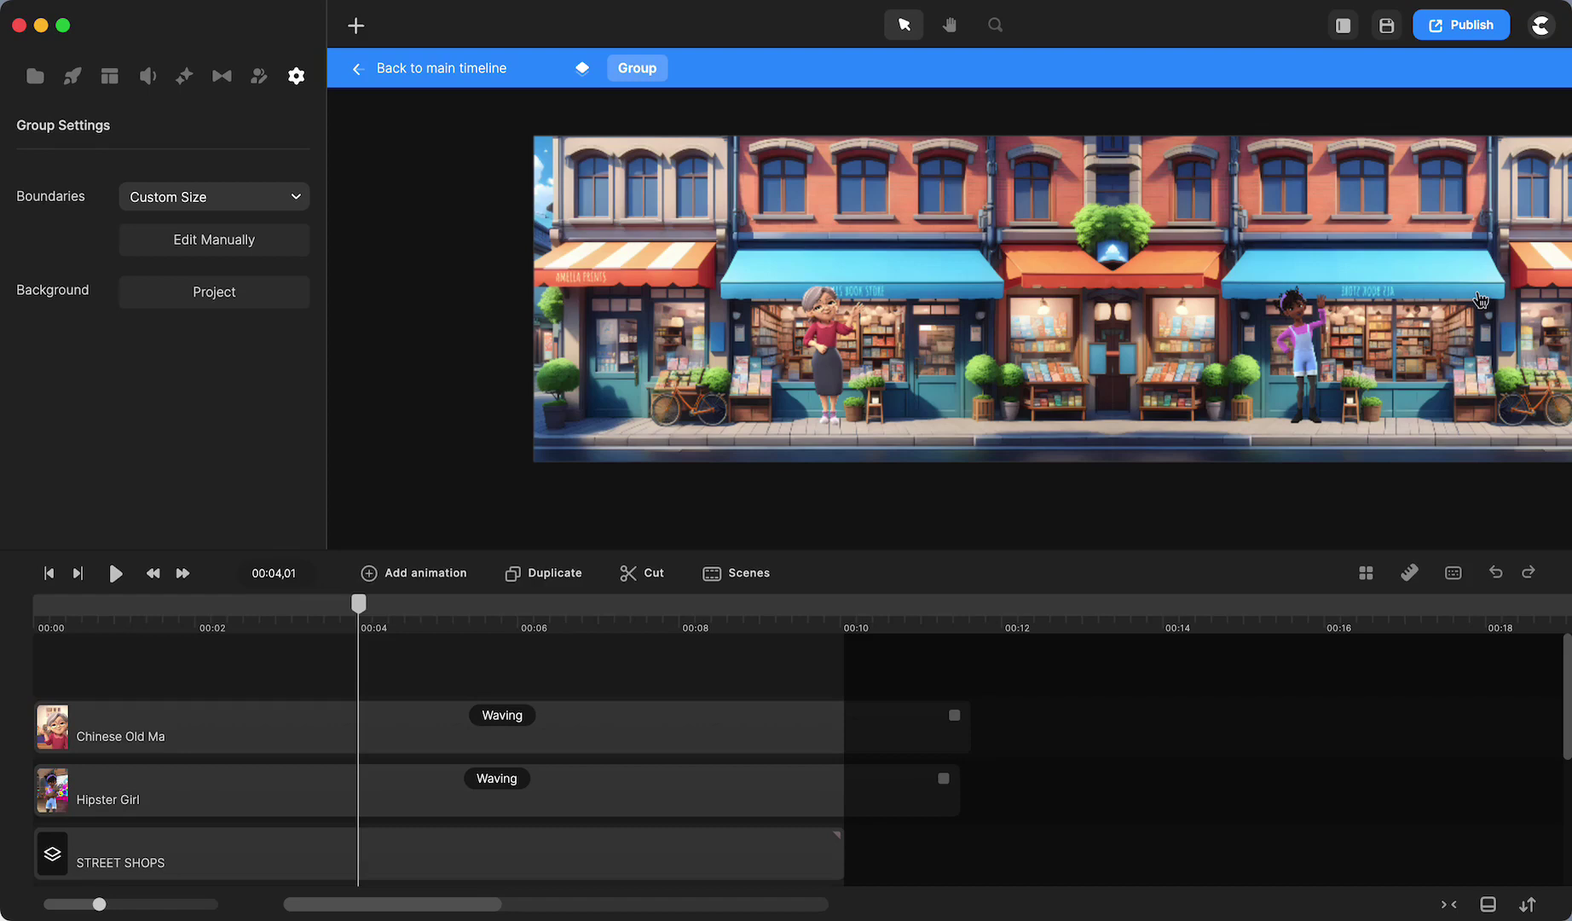
Save the project with Cmd+S and play a short preview
{"action": "key", "text": "super+s"}
{"action": "key", "text": "h"}
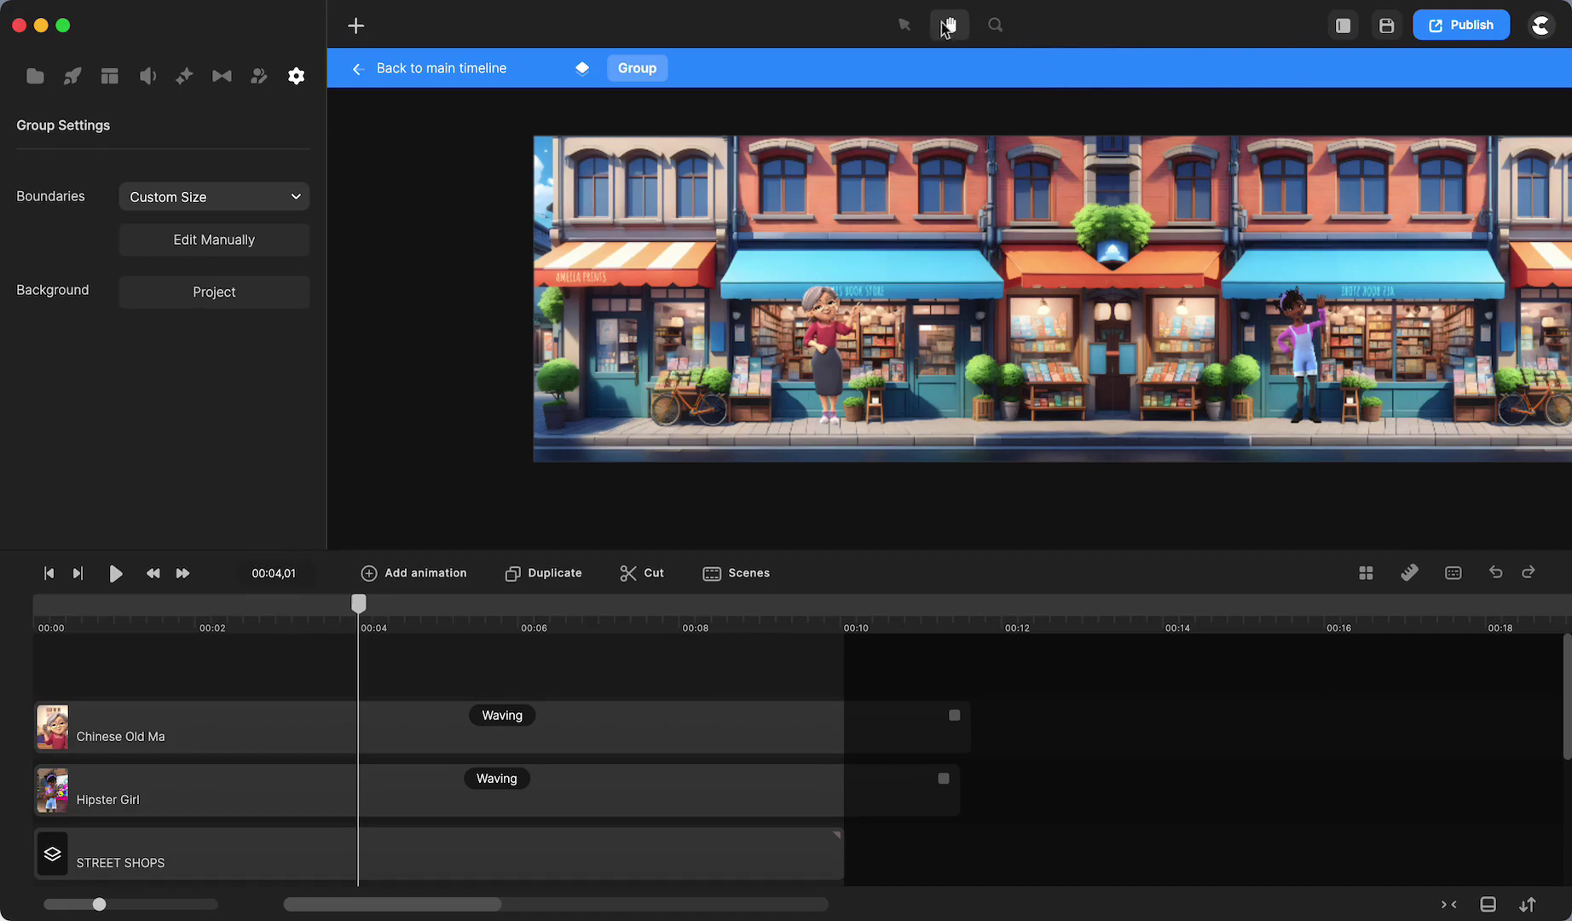
{"action": "key", "text": "space"}
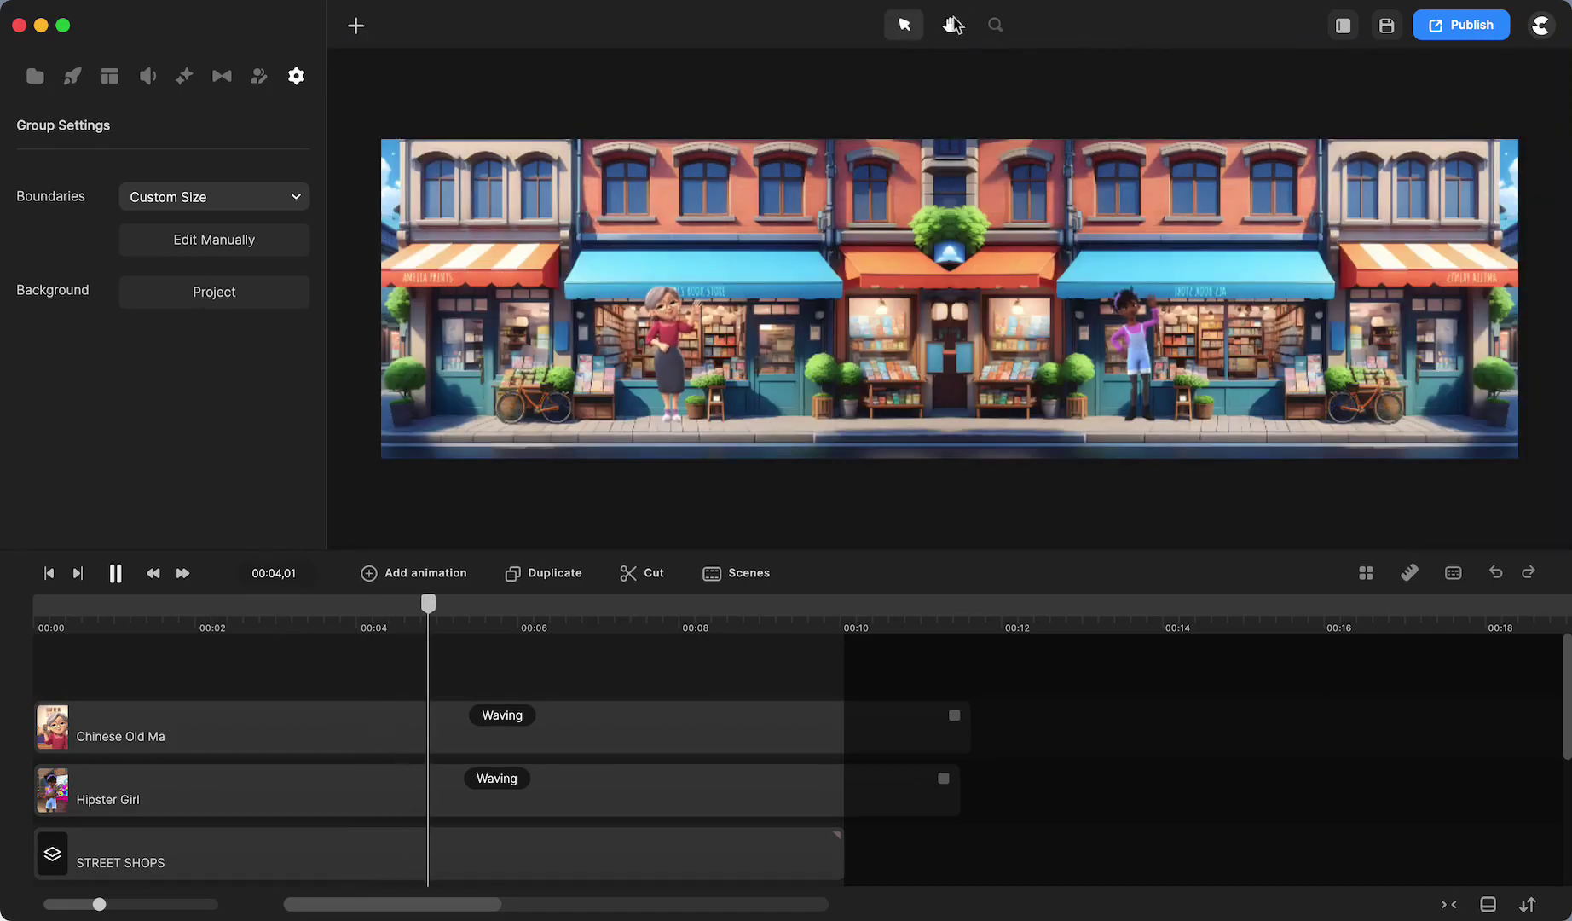
{"action": "key", "text": "space"}
Pan across the whole street scene with the hand tool, then return to selection
{"action": "left_click", "coordinate": [952, 27]}
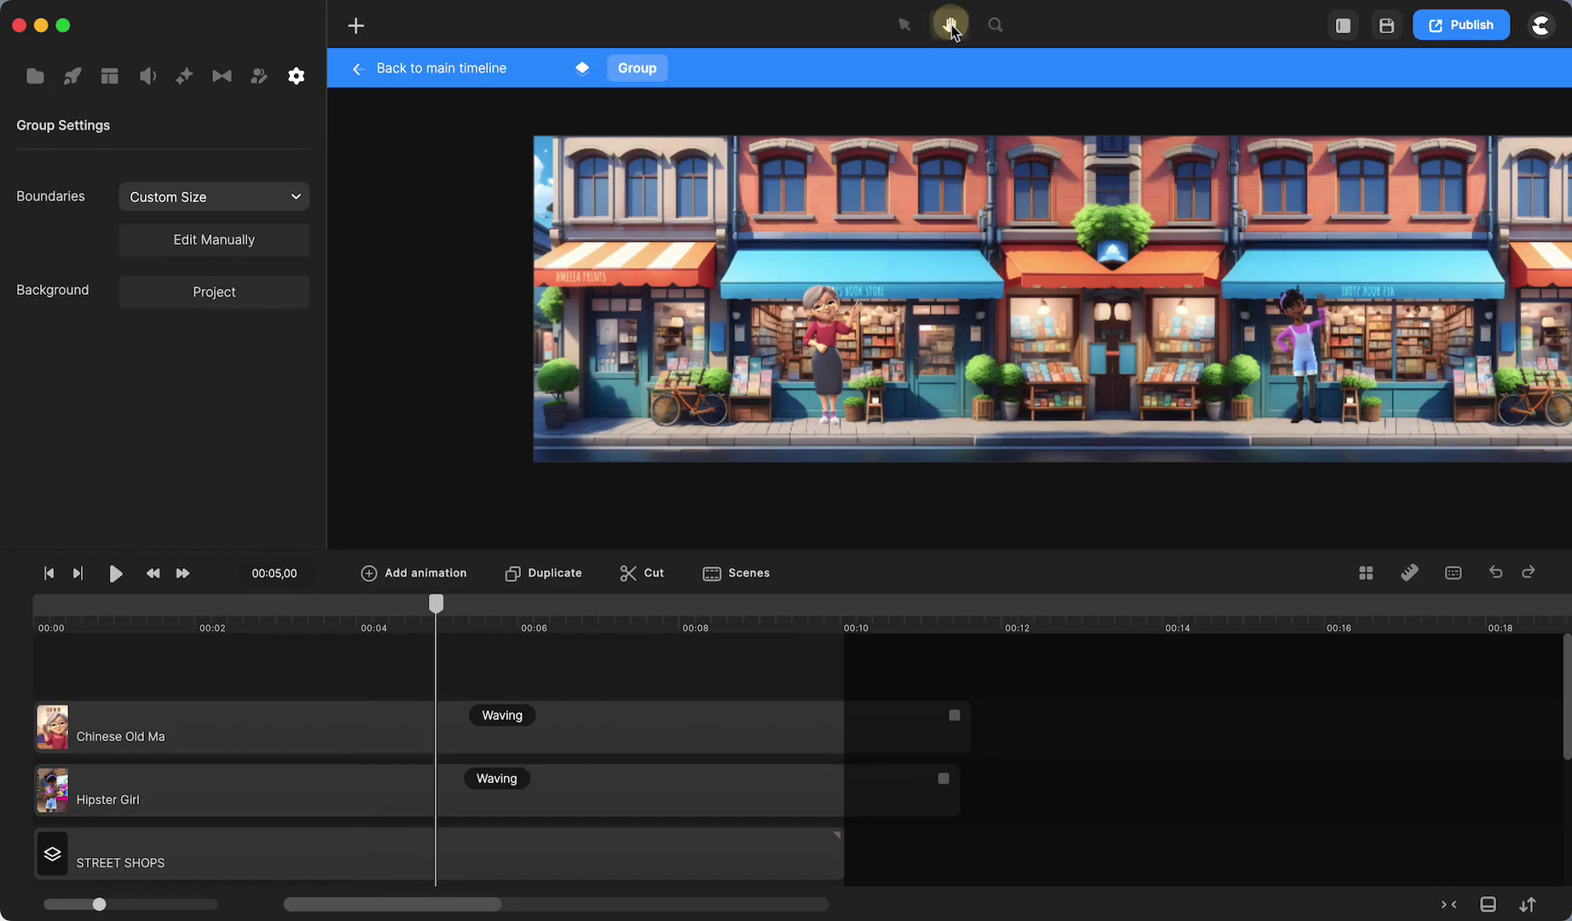
{"action": "left_click", "coordinate": [908, 26]}
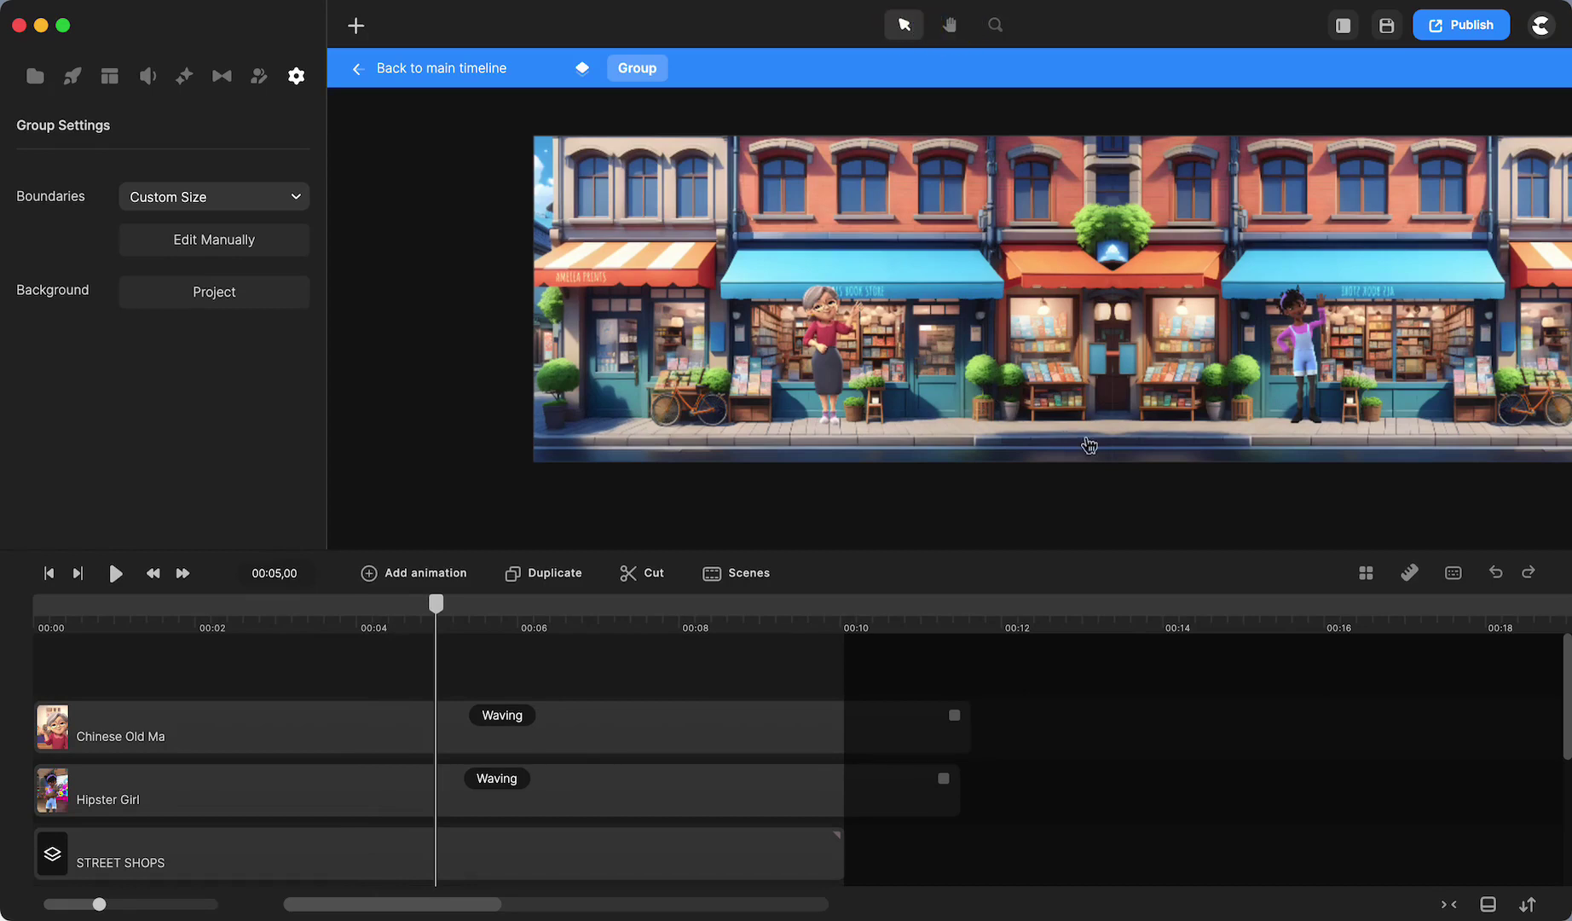
{"action": "key", "text": "h"}
{"action": "left_click_drag", "start_coordinate": [1453, 332], "coordinate": [1311, 335]}
{"action": "key", "text": "v"}
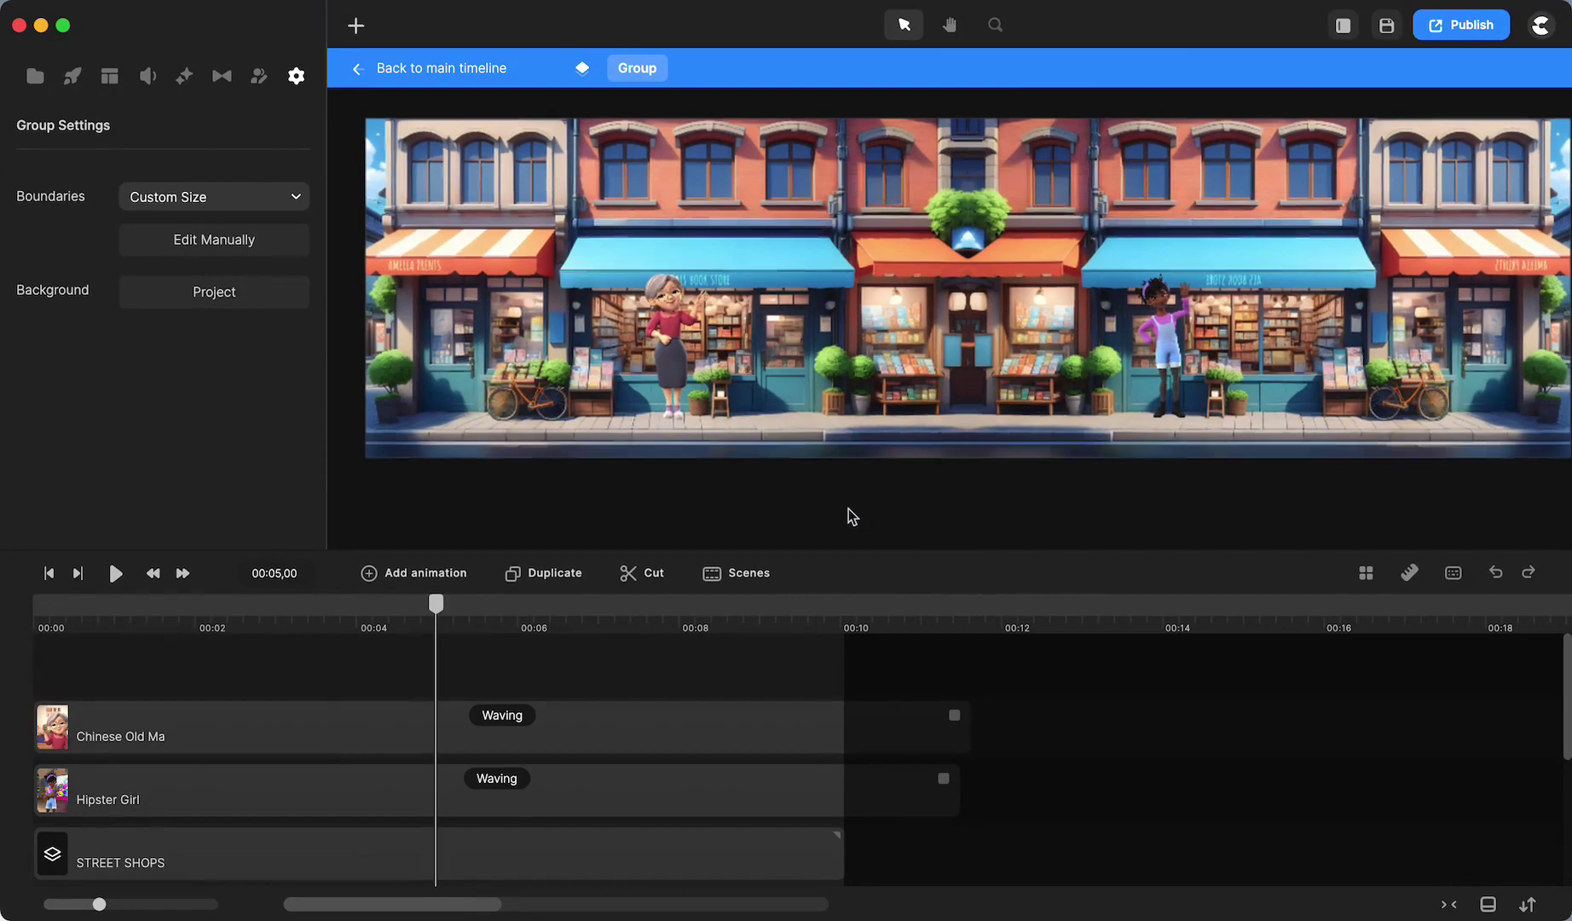
{"action": "scroll", "coordinate": [848, 508], "scroll_direction": "up", "scroll_amount": 2}
{"action": "scroll", "coordinate": [849, 508], "scroll_direction": "down", "scroll_amount": 3}
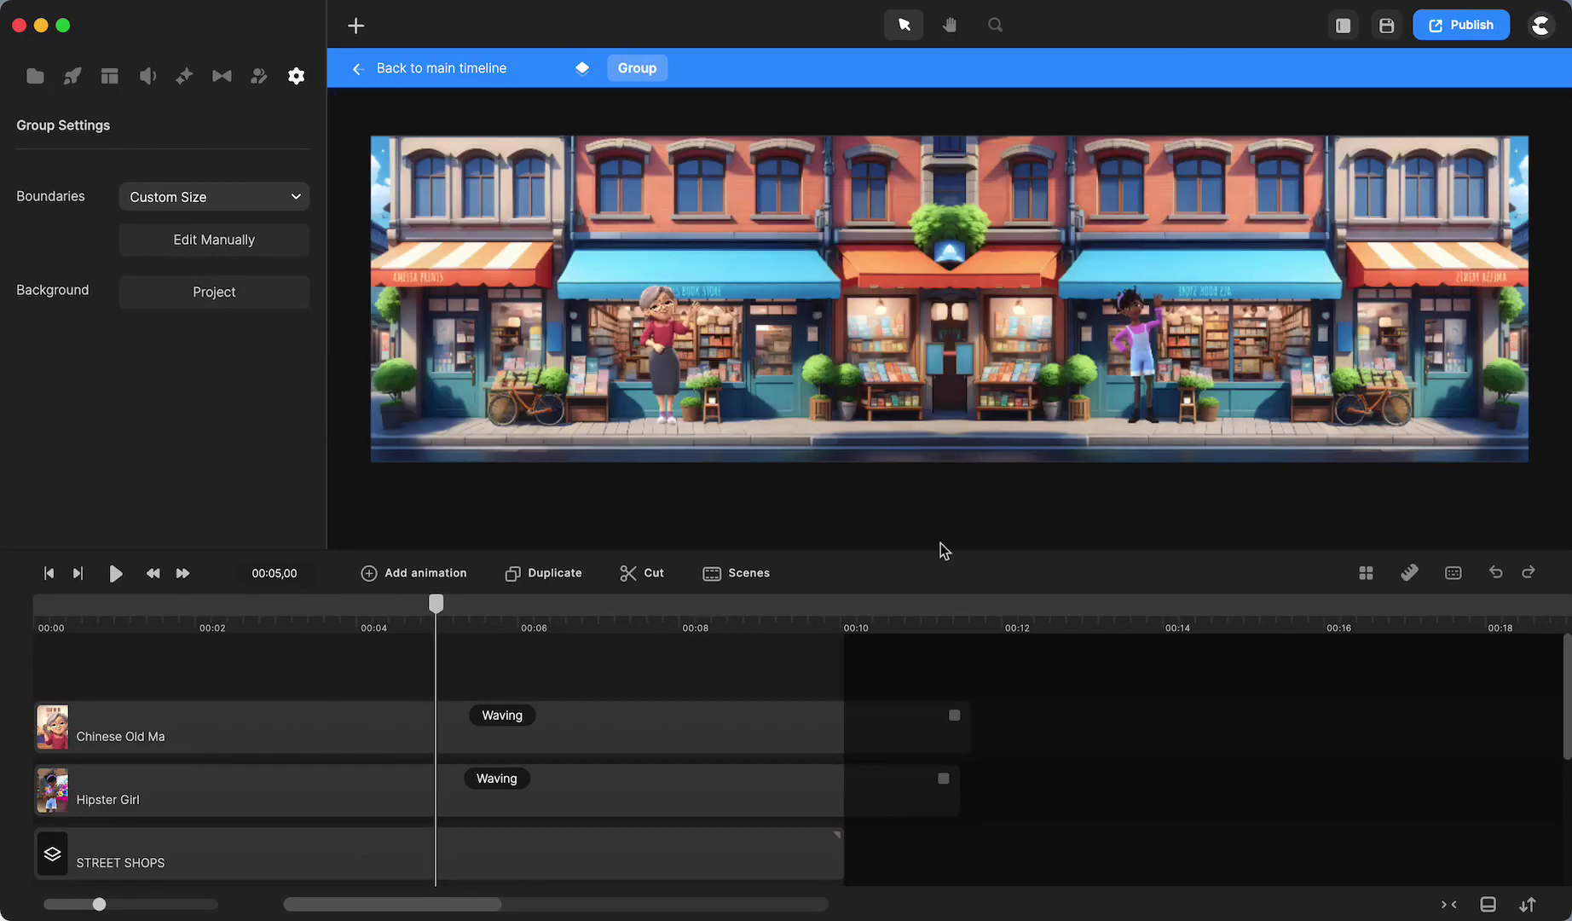
Add Haru from the 3D characters, moved to the right end of the street and shrunk
{"action": "left_click", "coordinate": [74, 77]}
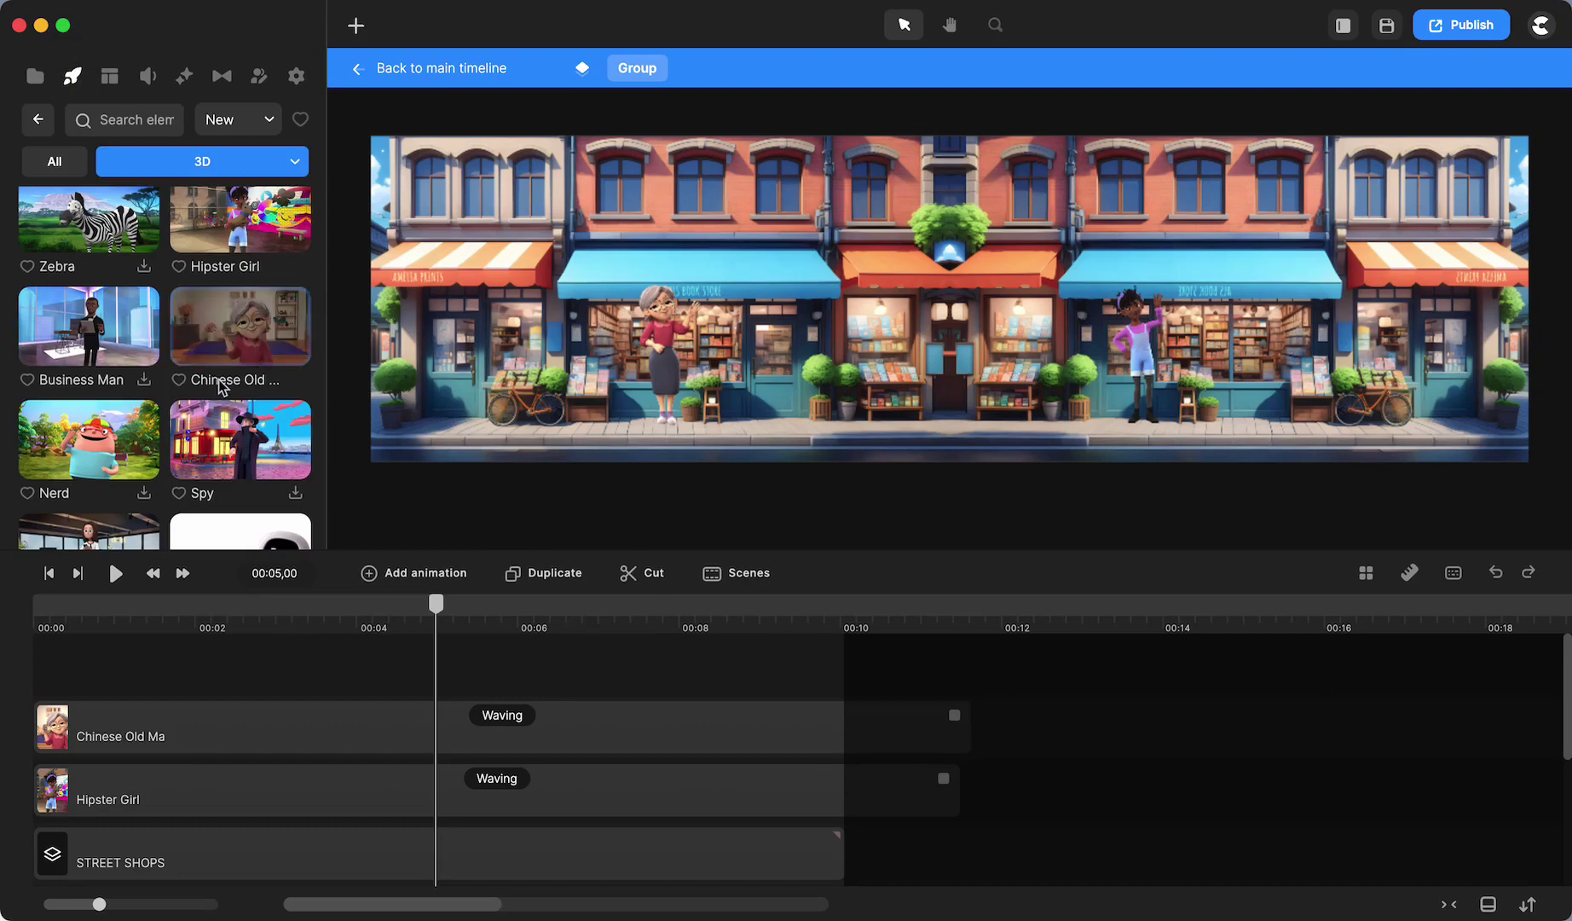
{"action": "scroll", "coordinate": [221, 380], "scroll_direction": "down", "scroll_amount": 2}
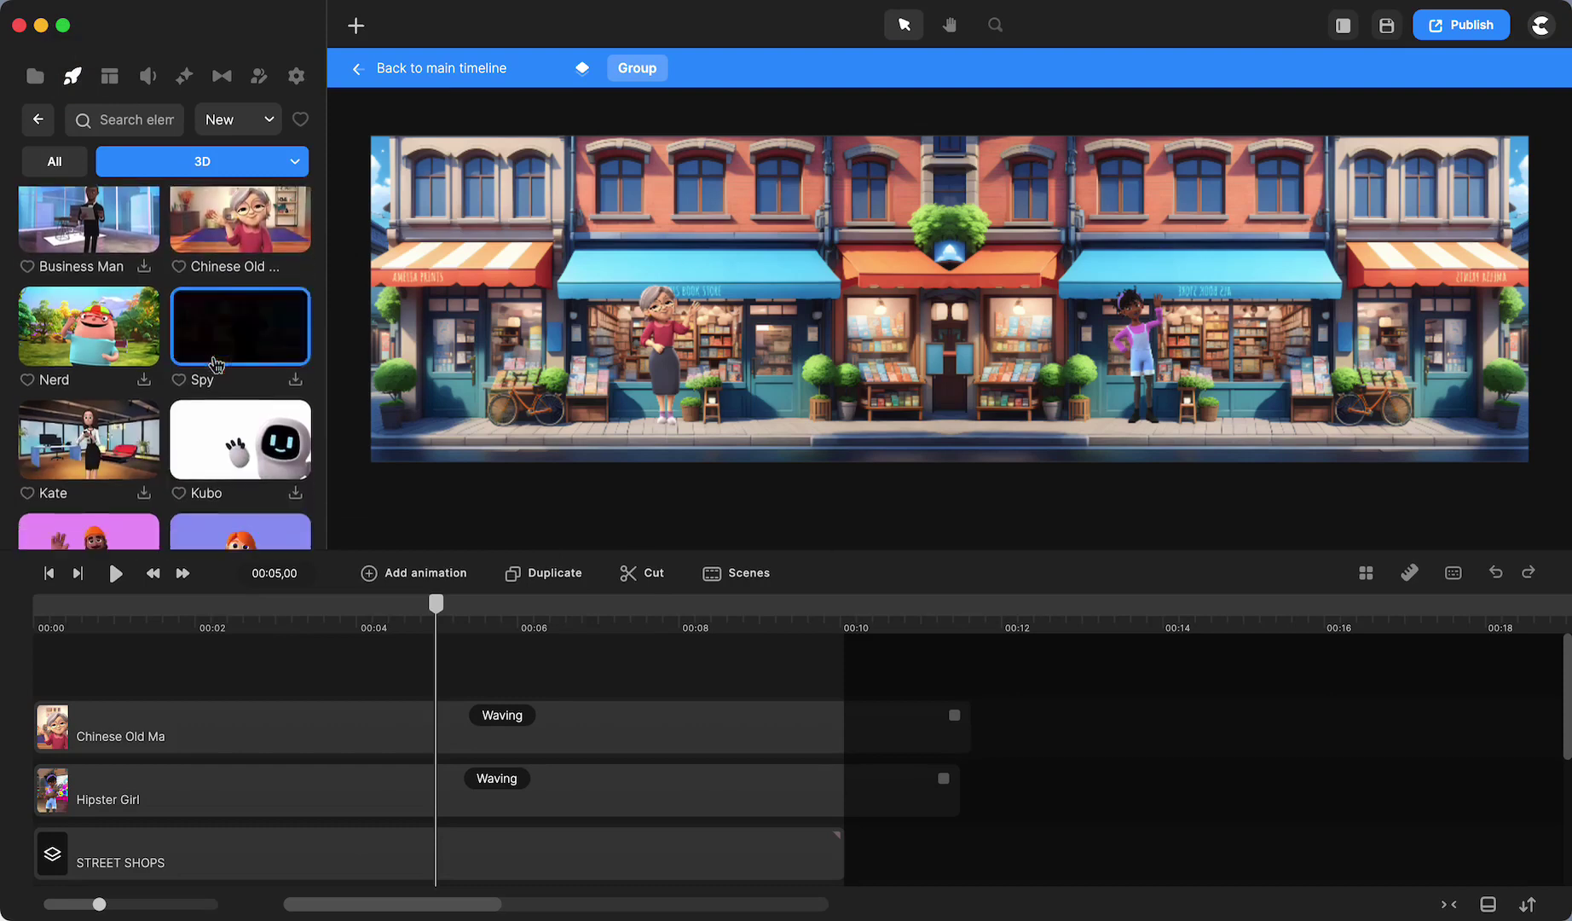
{"action": "scroll", "coordinate": [221, 364], "scroll_direction": "down", "scroll_amount": 10}
{"action": "scroll", "coordinate": [216, 365], "scroll_direction": "down", "scroll_amount": 15}
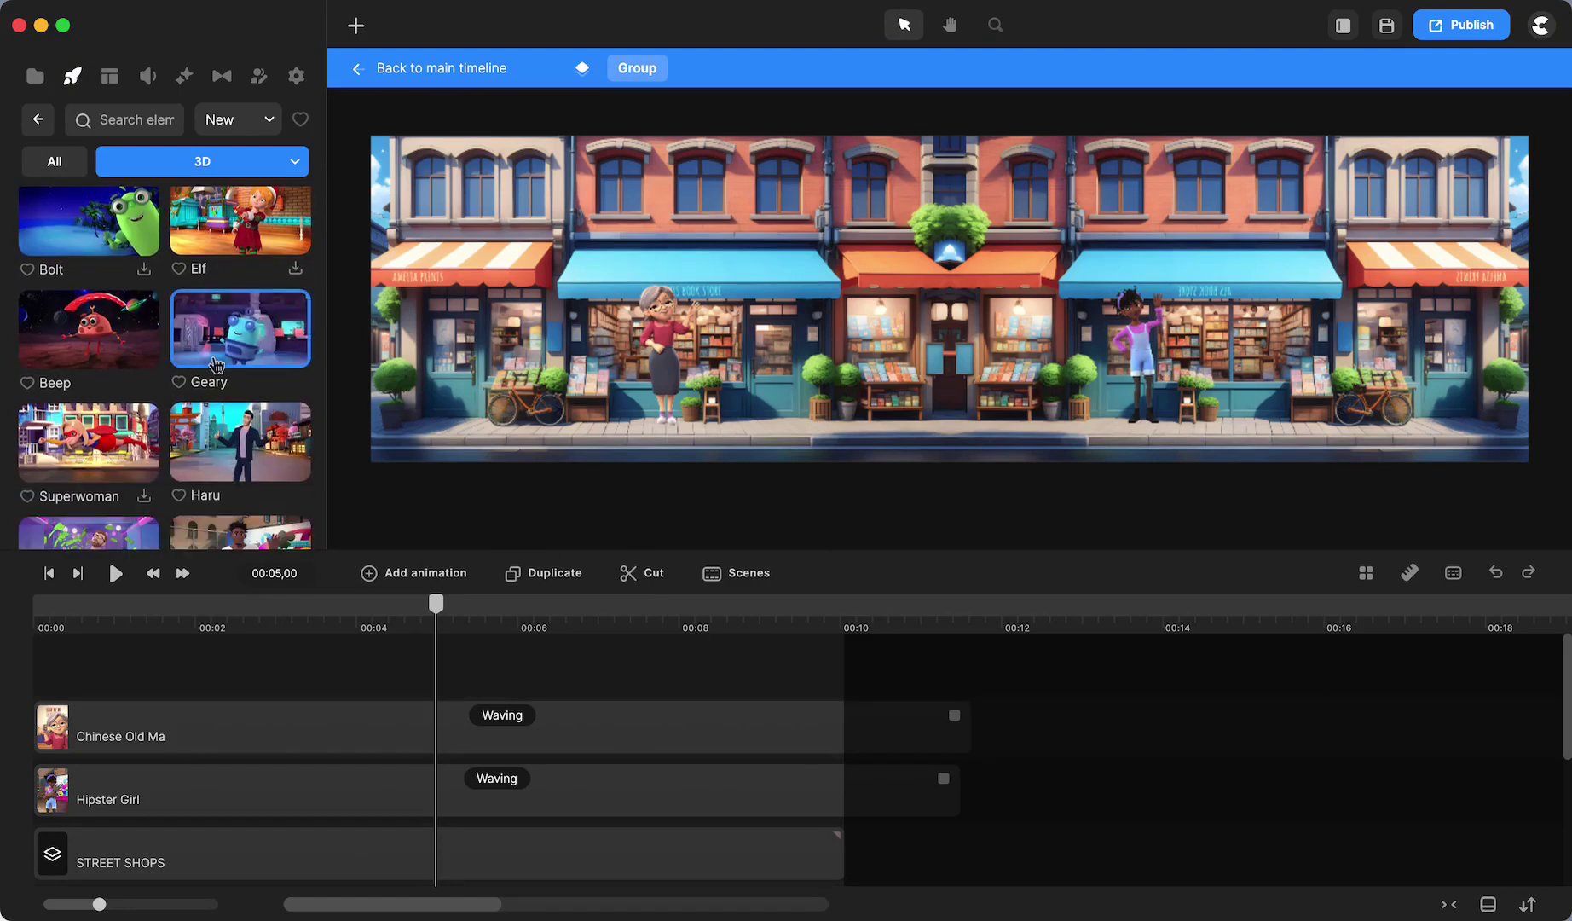
{"action": "scroll", "coordinate": [216, 365], "scroll_direction": "down", "scroll_amount": 2}
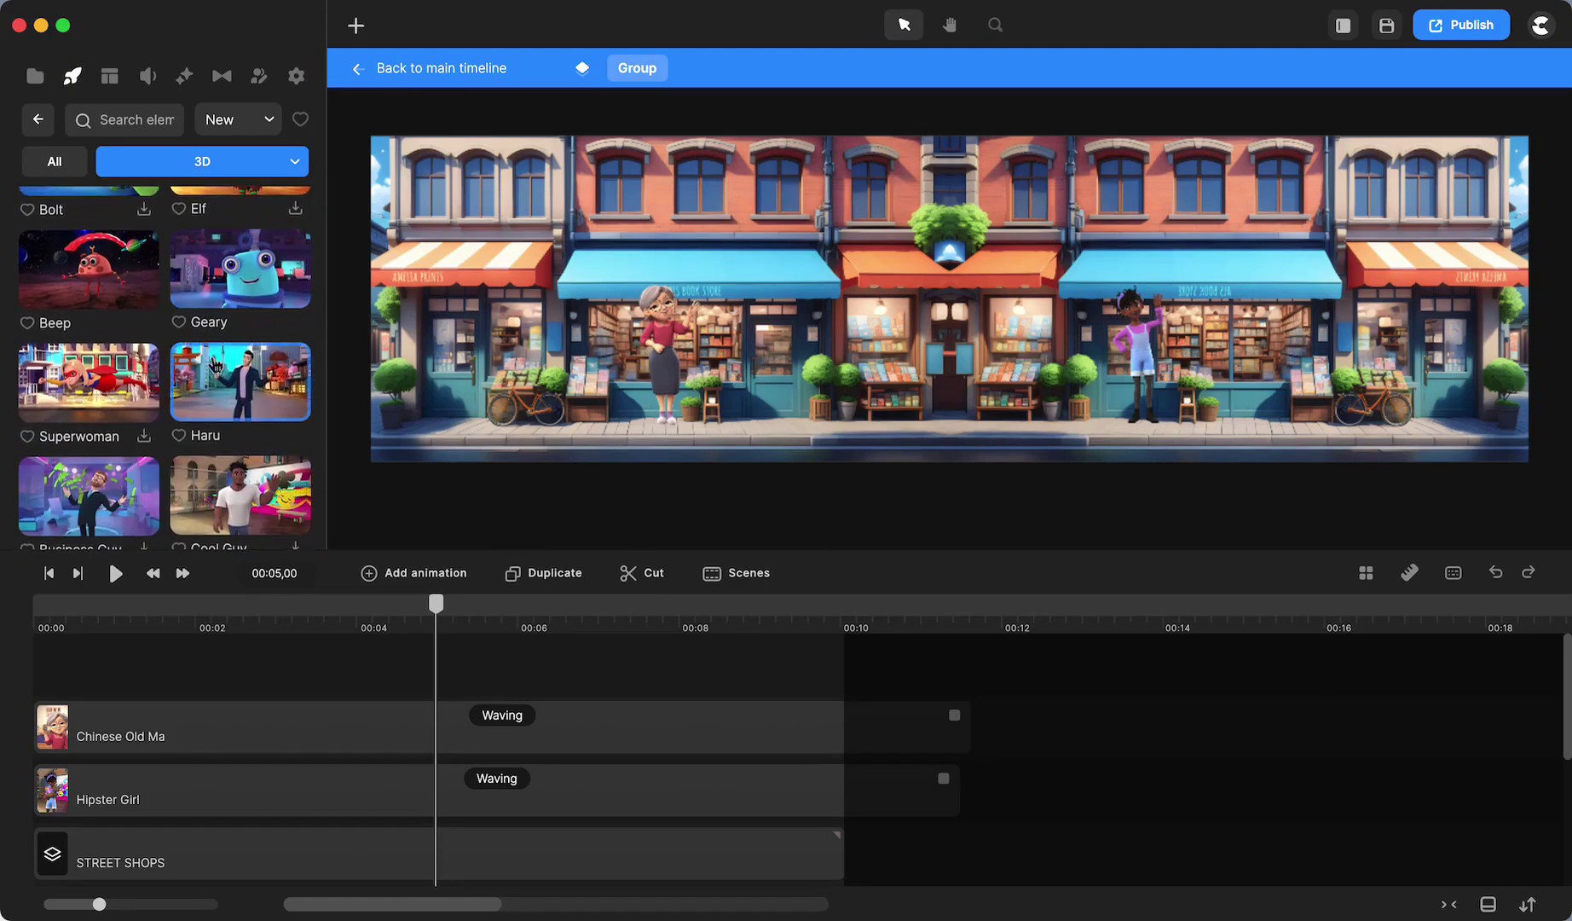
{"action": "left_click_drag", "start_coordinate": [240, 394], "coordinate": [1165, 317]}
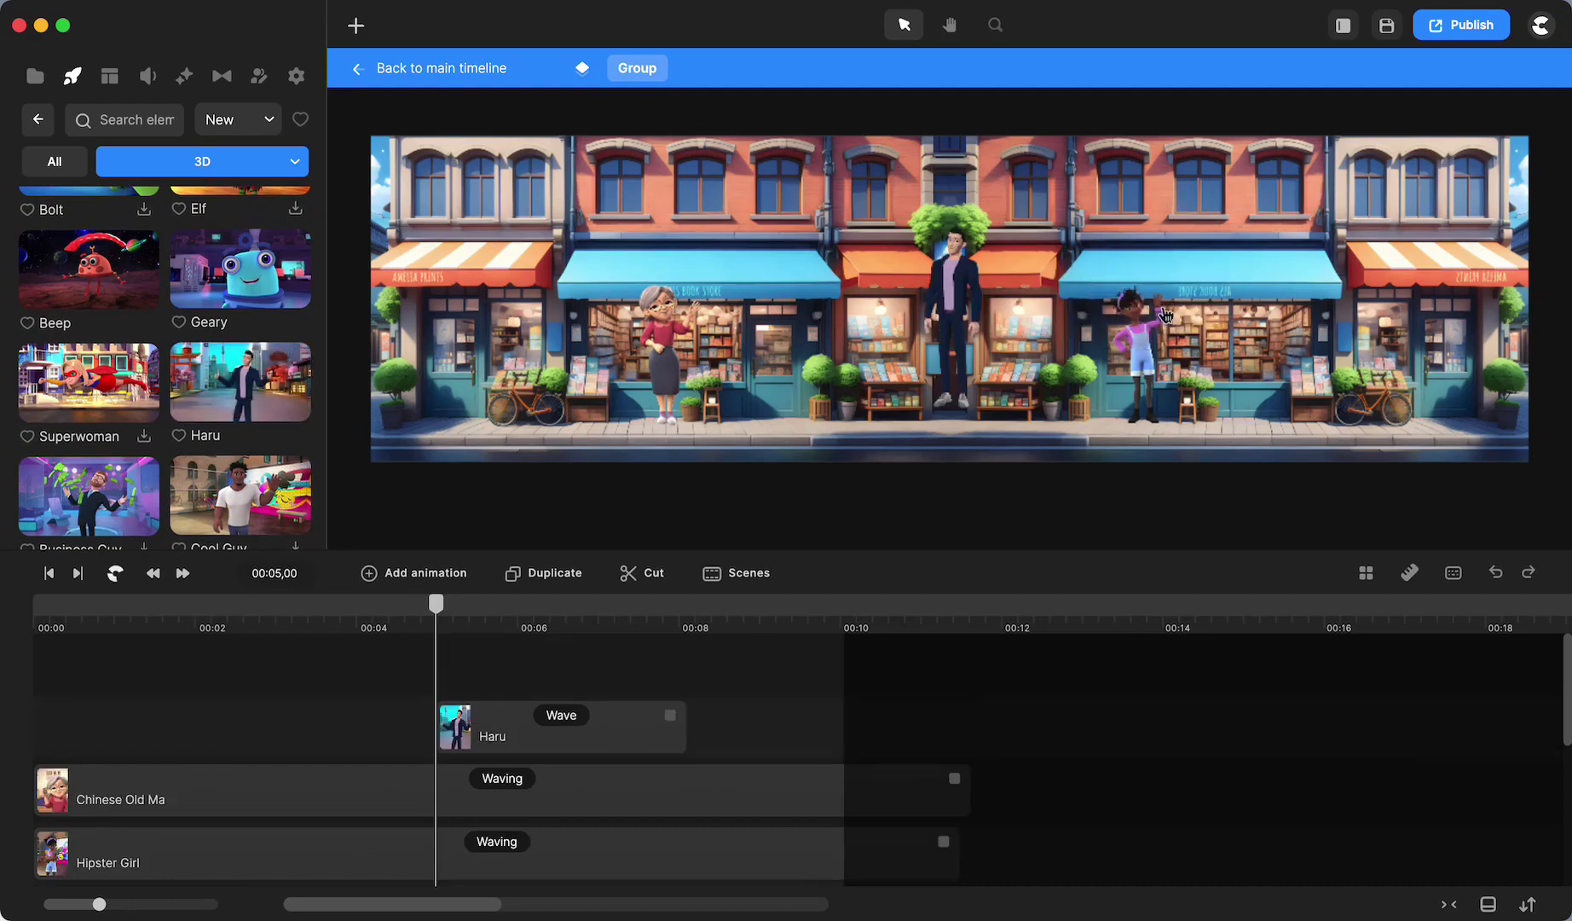
{"action": "left_click_drag", "start_coordinate": [974, 305], "coordinate": [1450, 317]}
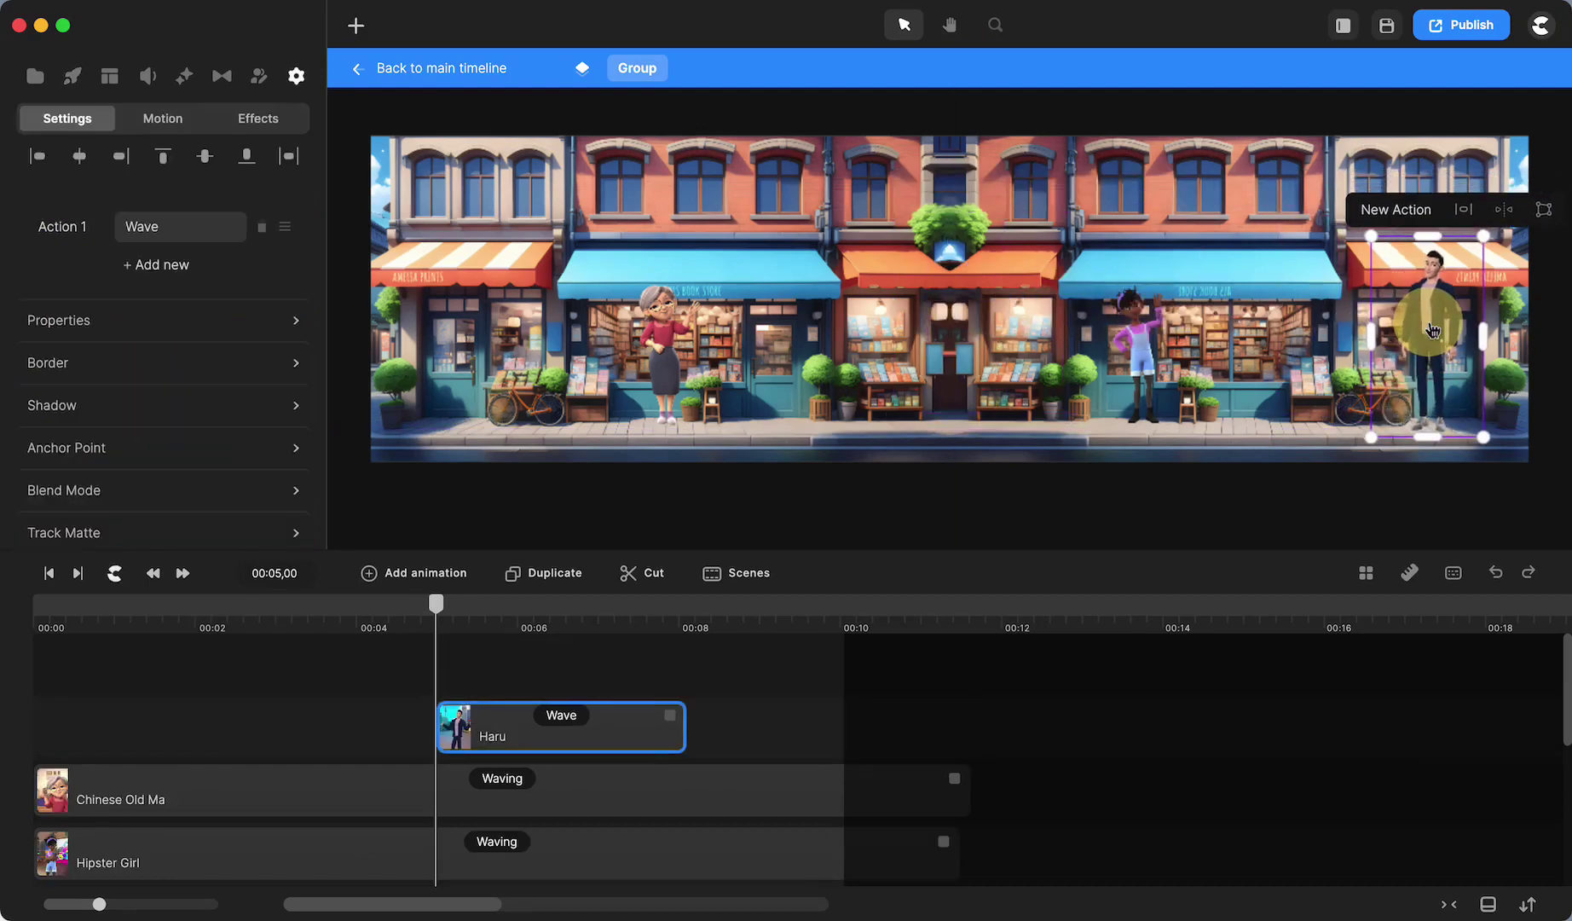
{"action": "left_click_drag", "start_coordinate": [1484, 234], "coordinate": [1460, 270]}
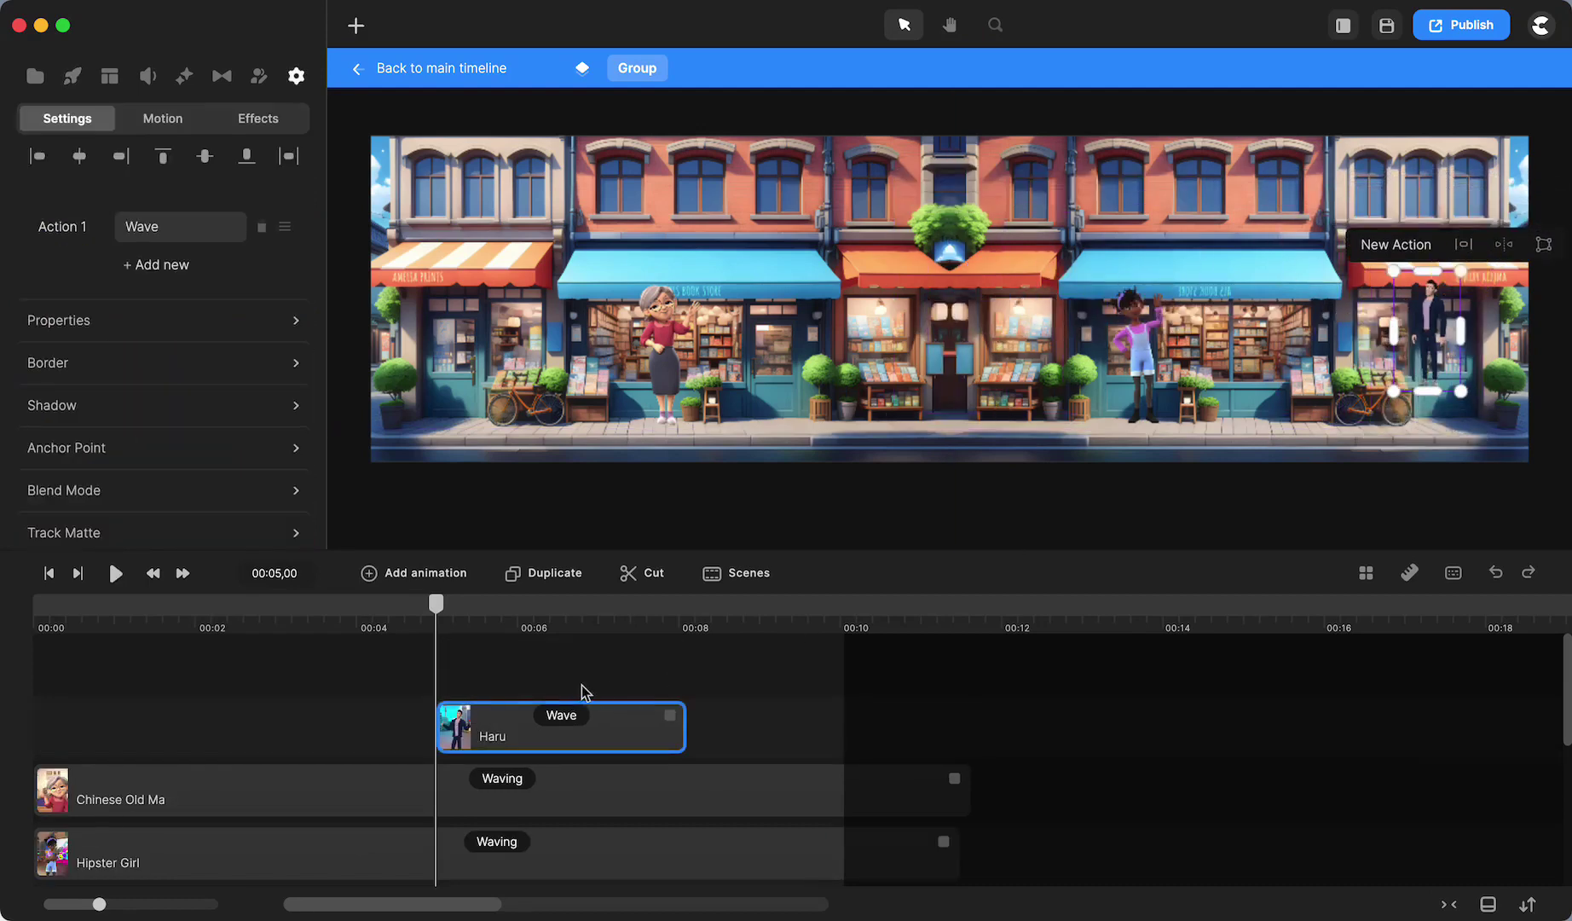
Move Haru's Wave clip to 00:00 and stretch it to about 11 seconds
{"action": "left_click", "coordinate": [552, 729]}
{"action": "left_click_drag", "start_coordinate": [552, 729], "coordinate": [95, 737]}
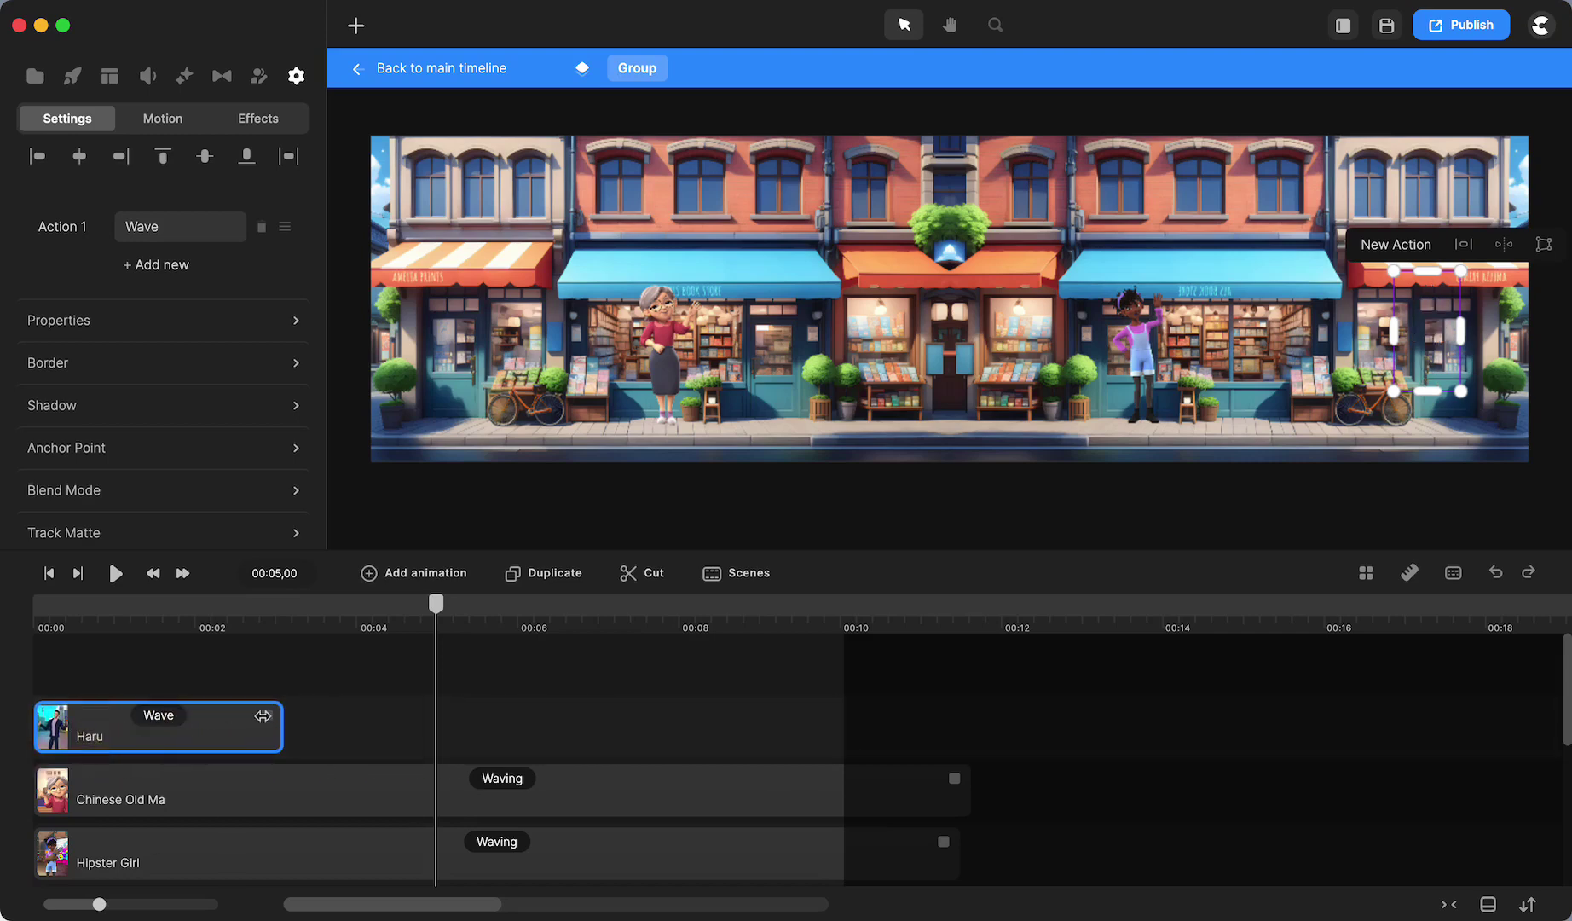
{"action": "left_click_drag", "start_coordinate": [267, 715], "coordinate": [963, 704]}
{"action": "left_click", "coordinate": [1167, 820]}
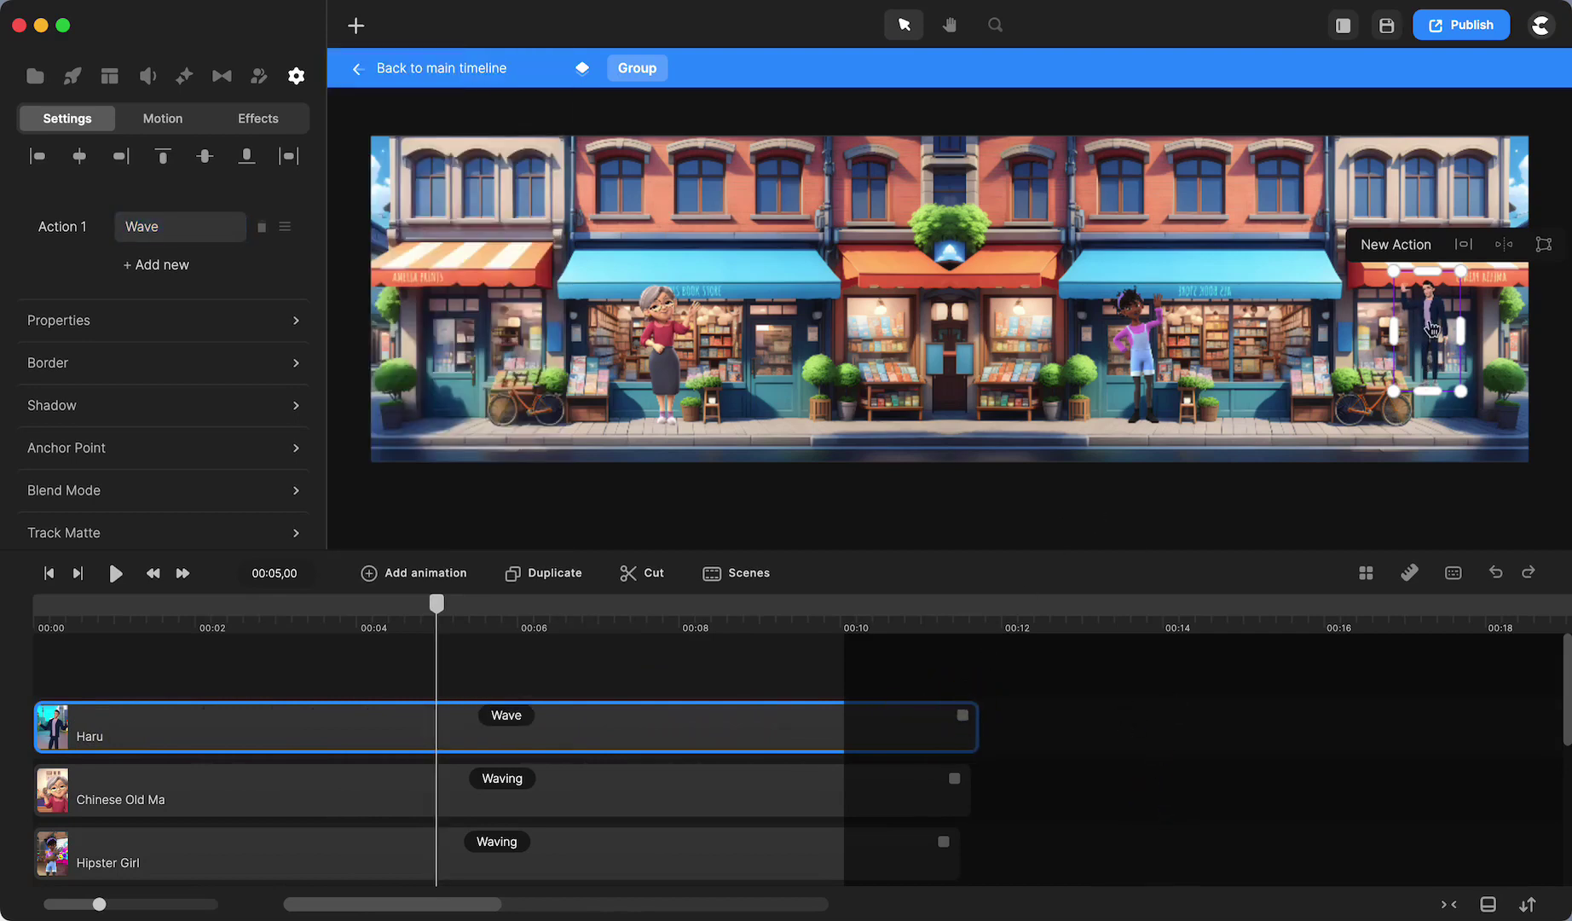
Fine-tune Haru's size and position on the pavement
{"action": "left_click_drag", "start_coordinate": [1432, 328], "coordinate": [1433, 370]}
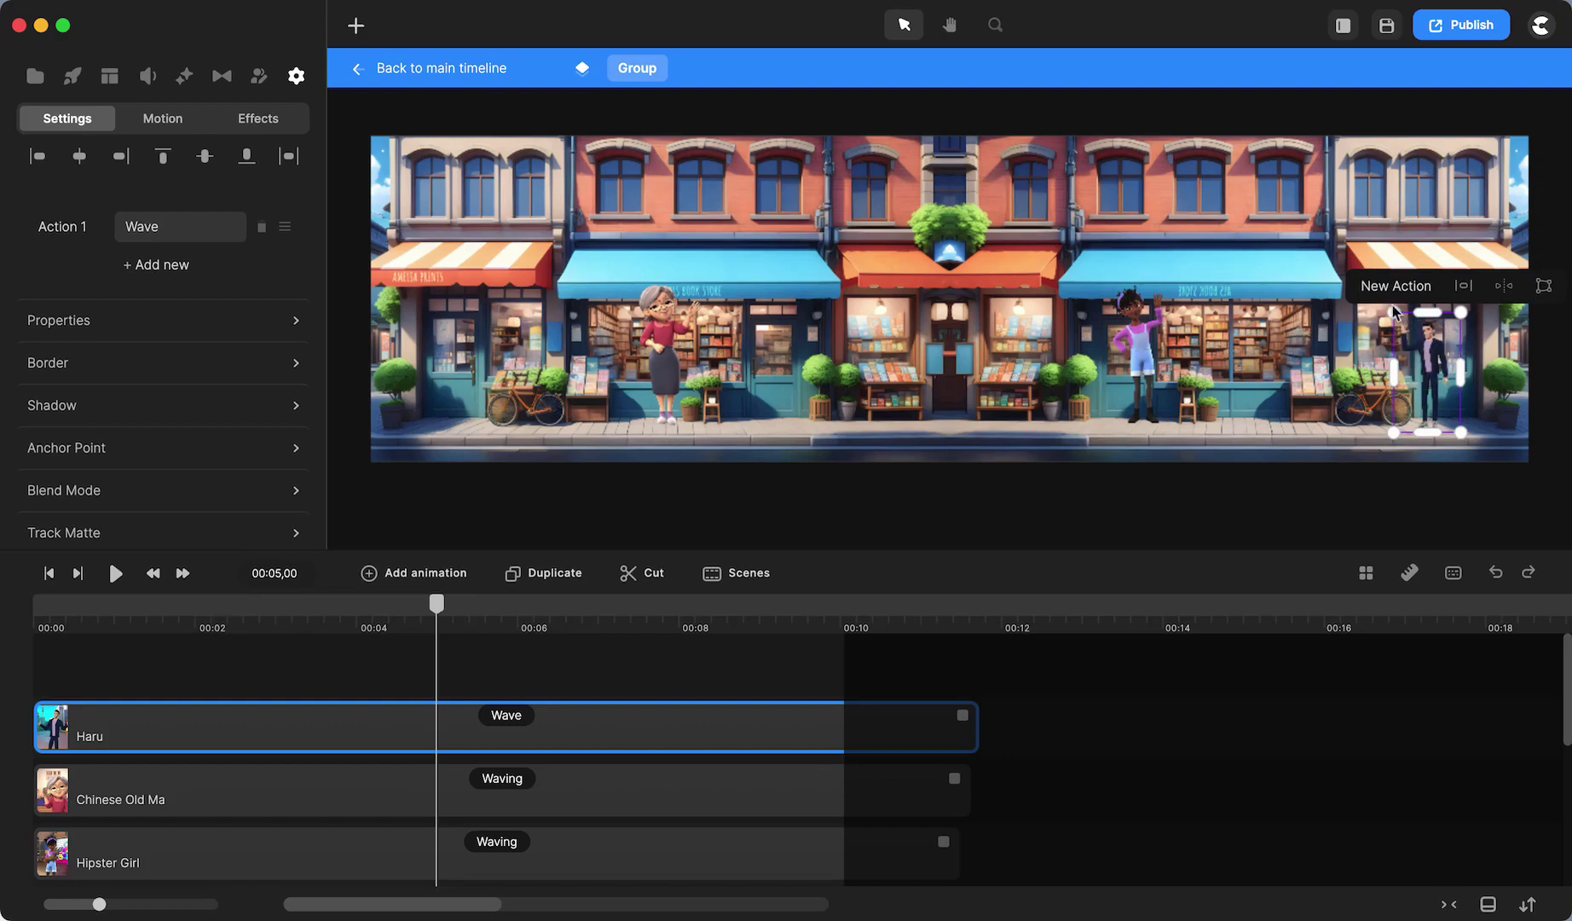
{"action": "mouse_move", "coordinate": [1392, 307]}
{"action": "left_mouse_down"}
{"action": "mouse_move", "coordinate": [1365, 266]}
{"action": "mouse_move", "coordinate": [1375, 301]}
{"action": "left_mouse_up"}
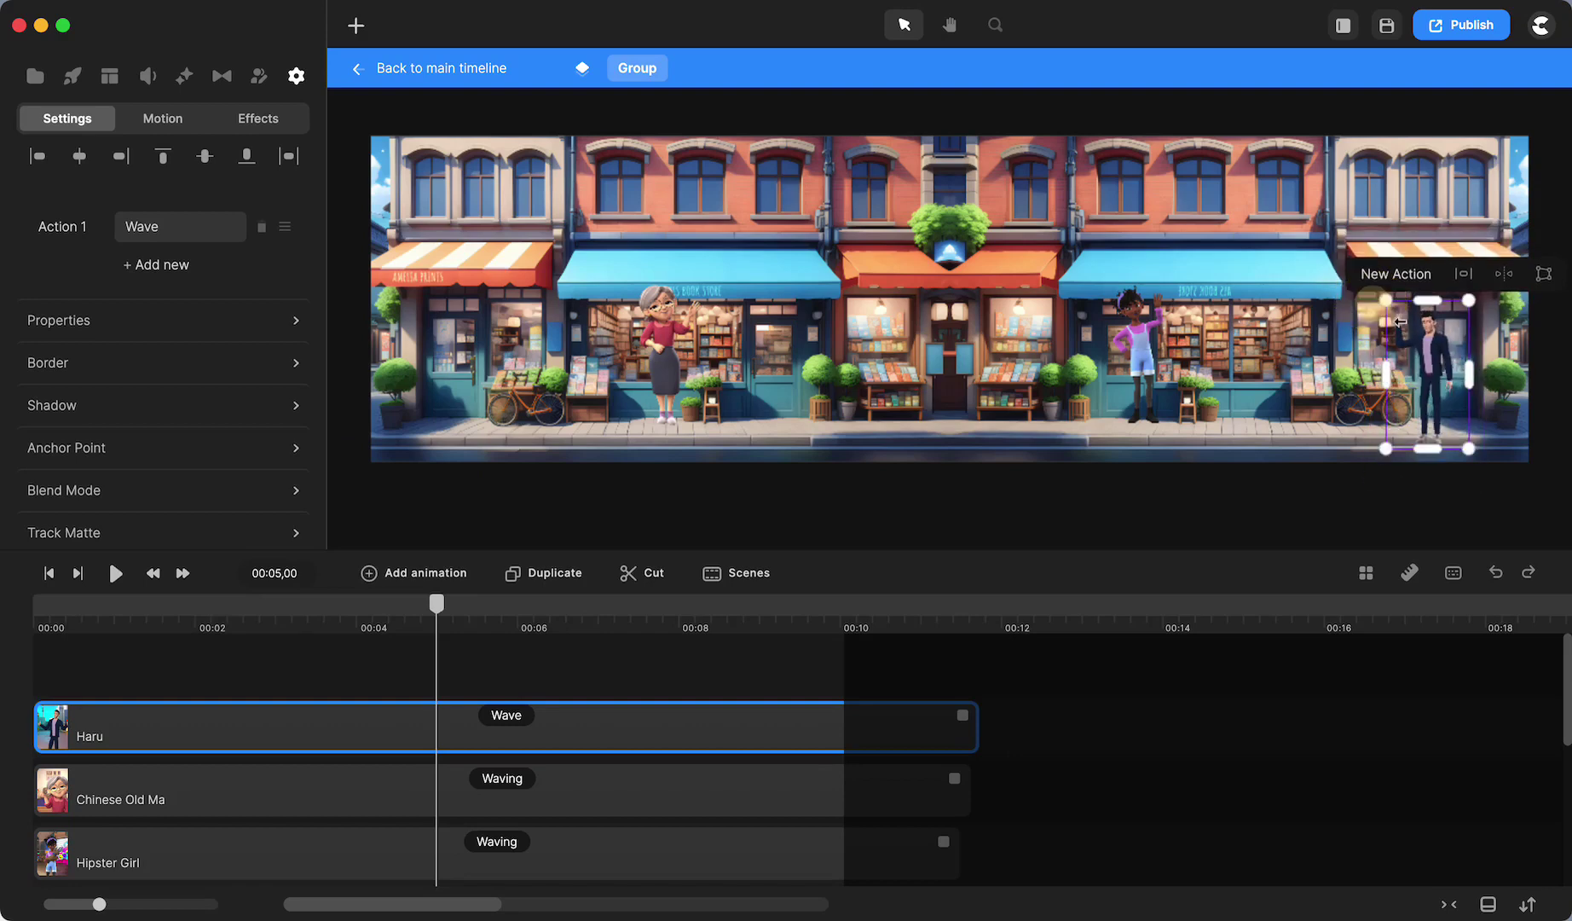
{"action": "left_click_drag", "start_coordinate": [1439, 380], "coordinate": [1444, 371]}
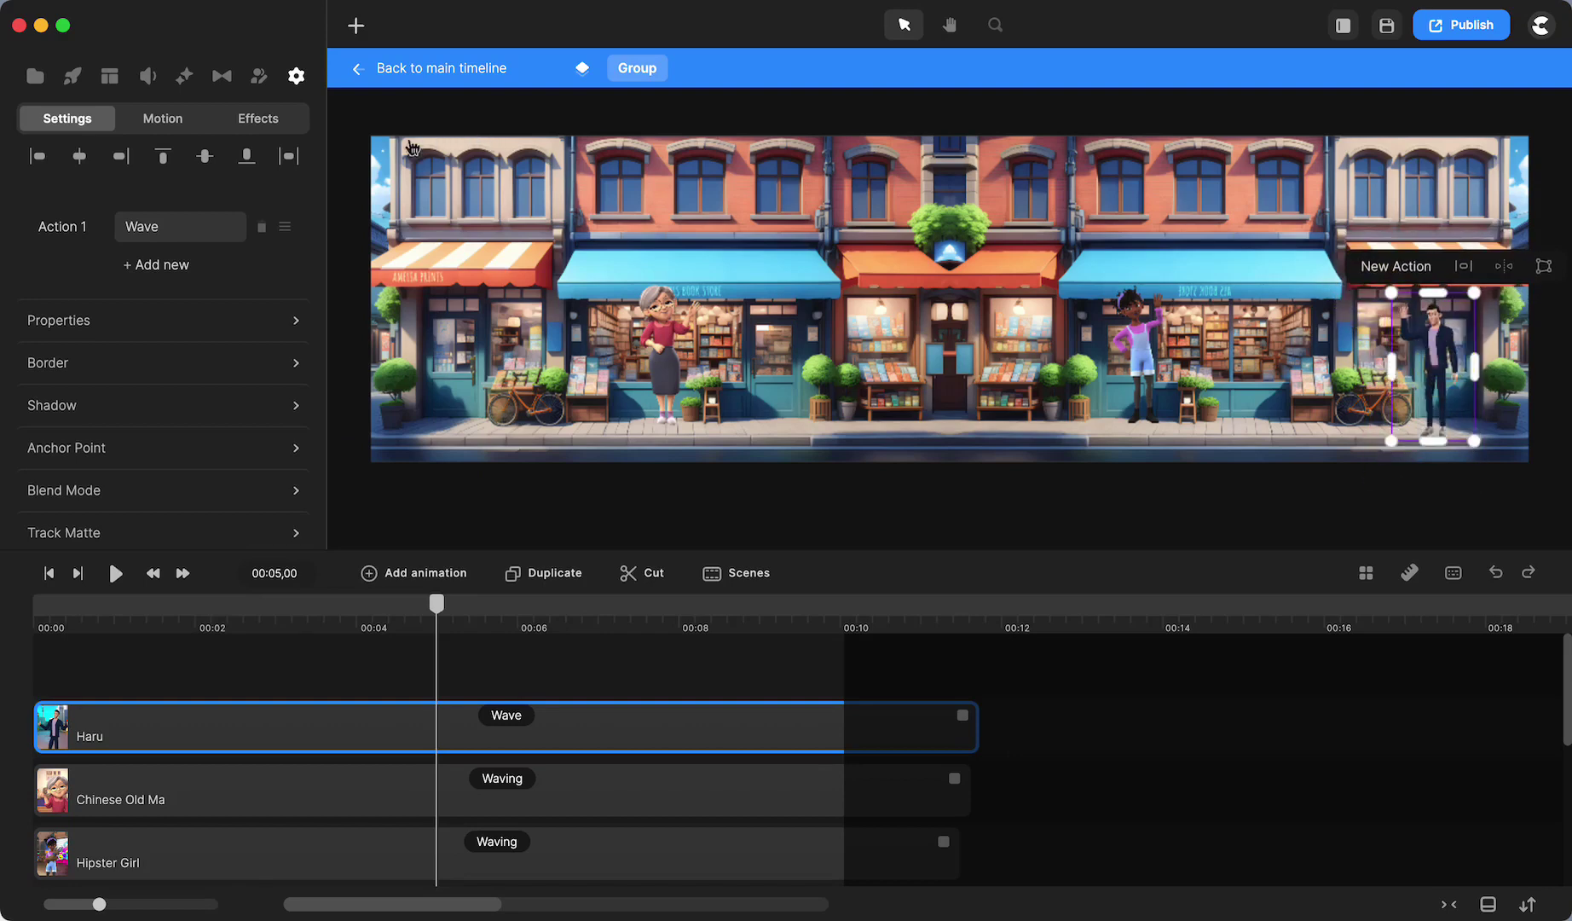
Back on the main timeline, preview the scene from about 00:18, then open the 3D characters library
{"action": "left_click", "coordinate": [413, 67]}
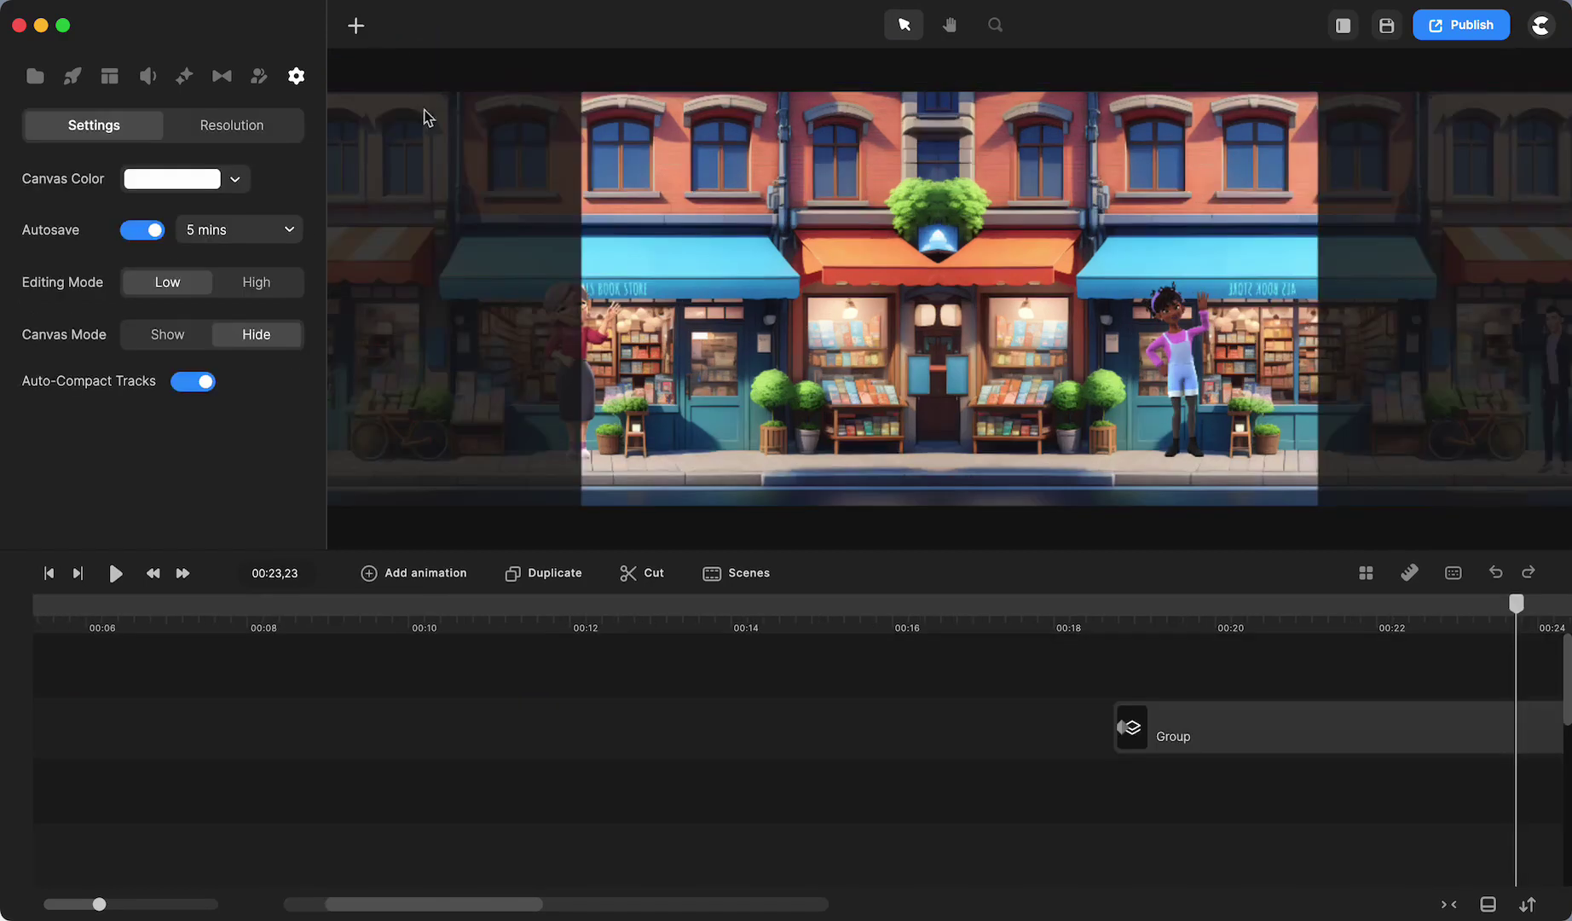
{"action": "left_click", "coordinate": [1077, 614]}
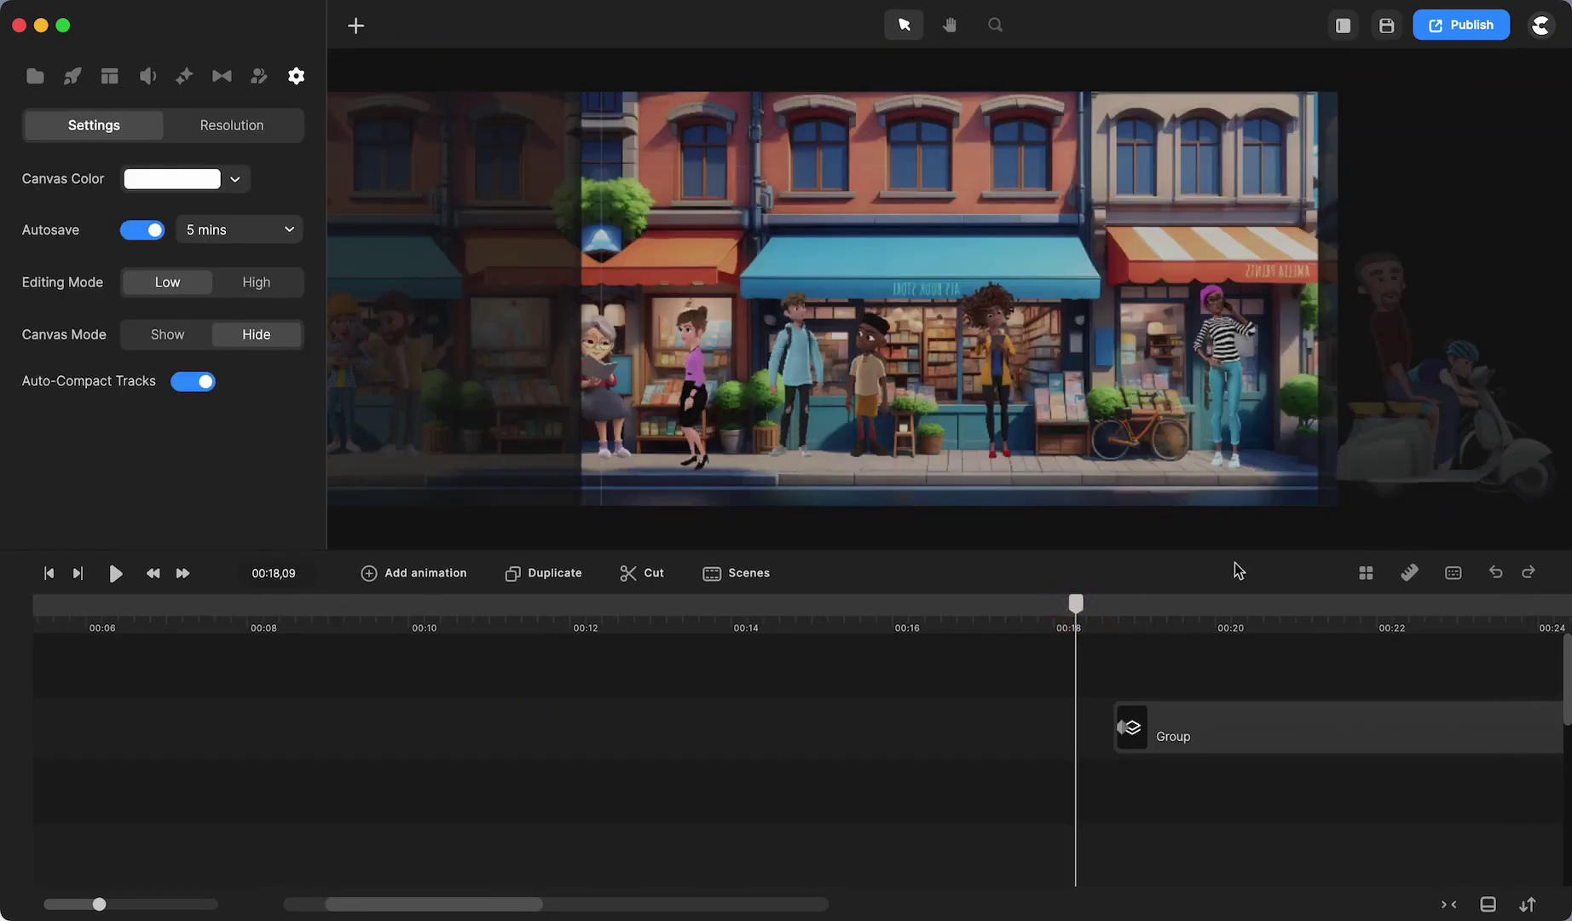
{"action": "left_click", "coordinate": [116, 574]}
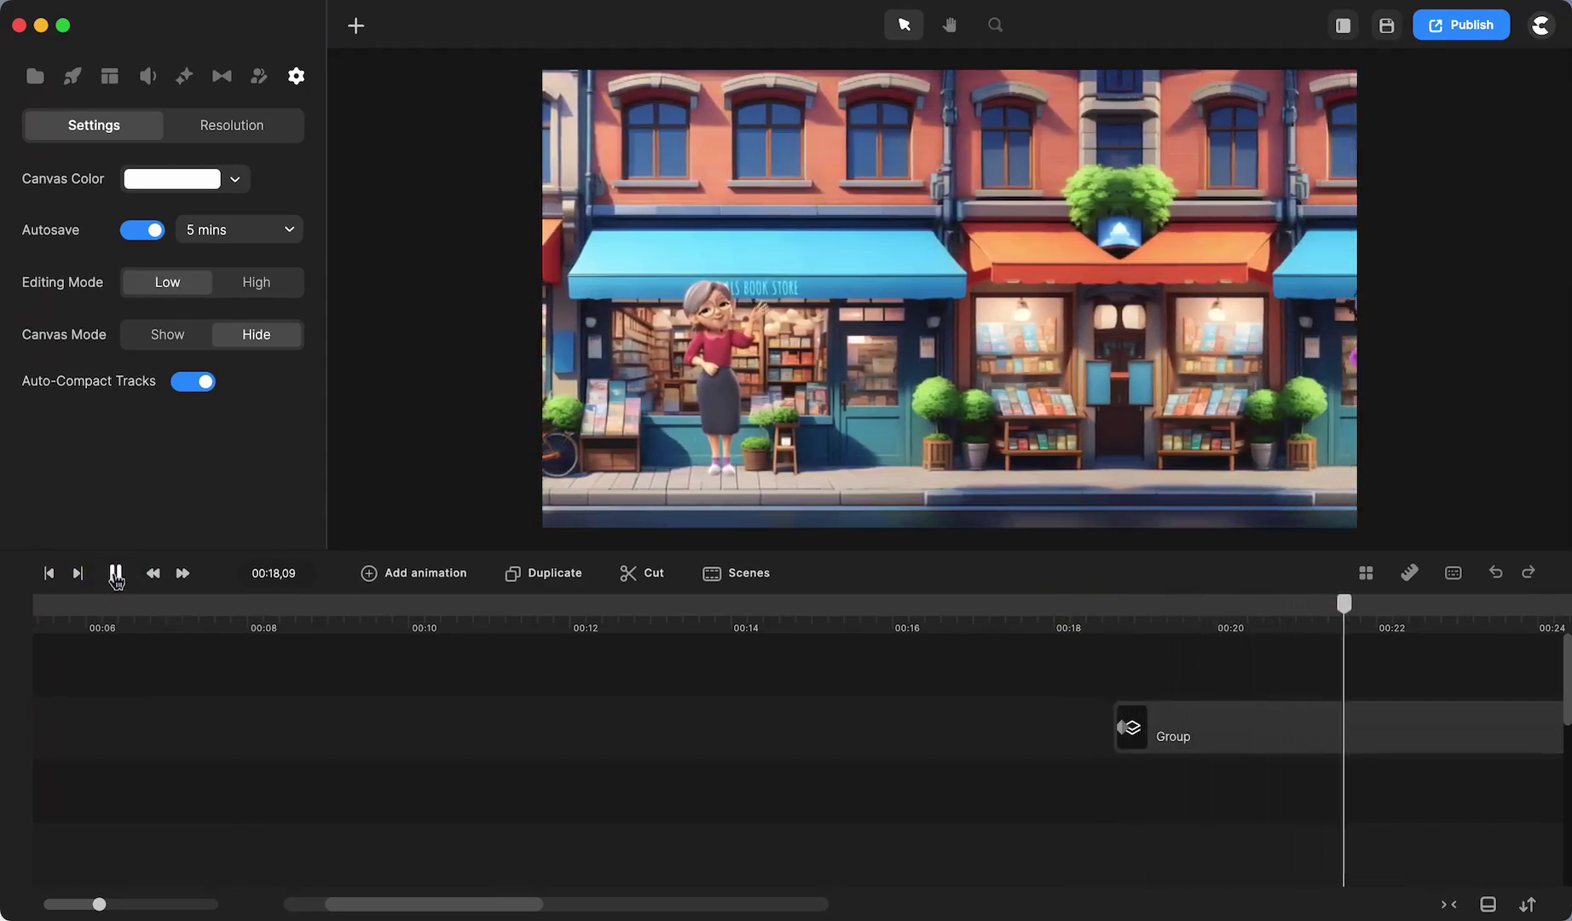
{"action": "left_click", "coordinate": [116, 574]}
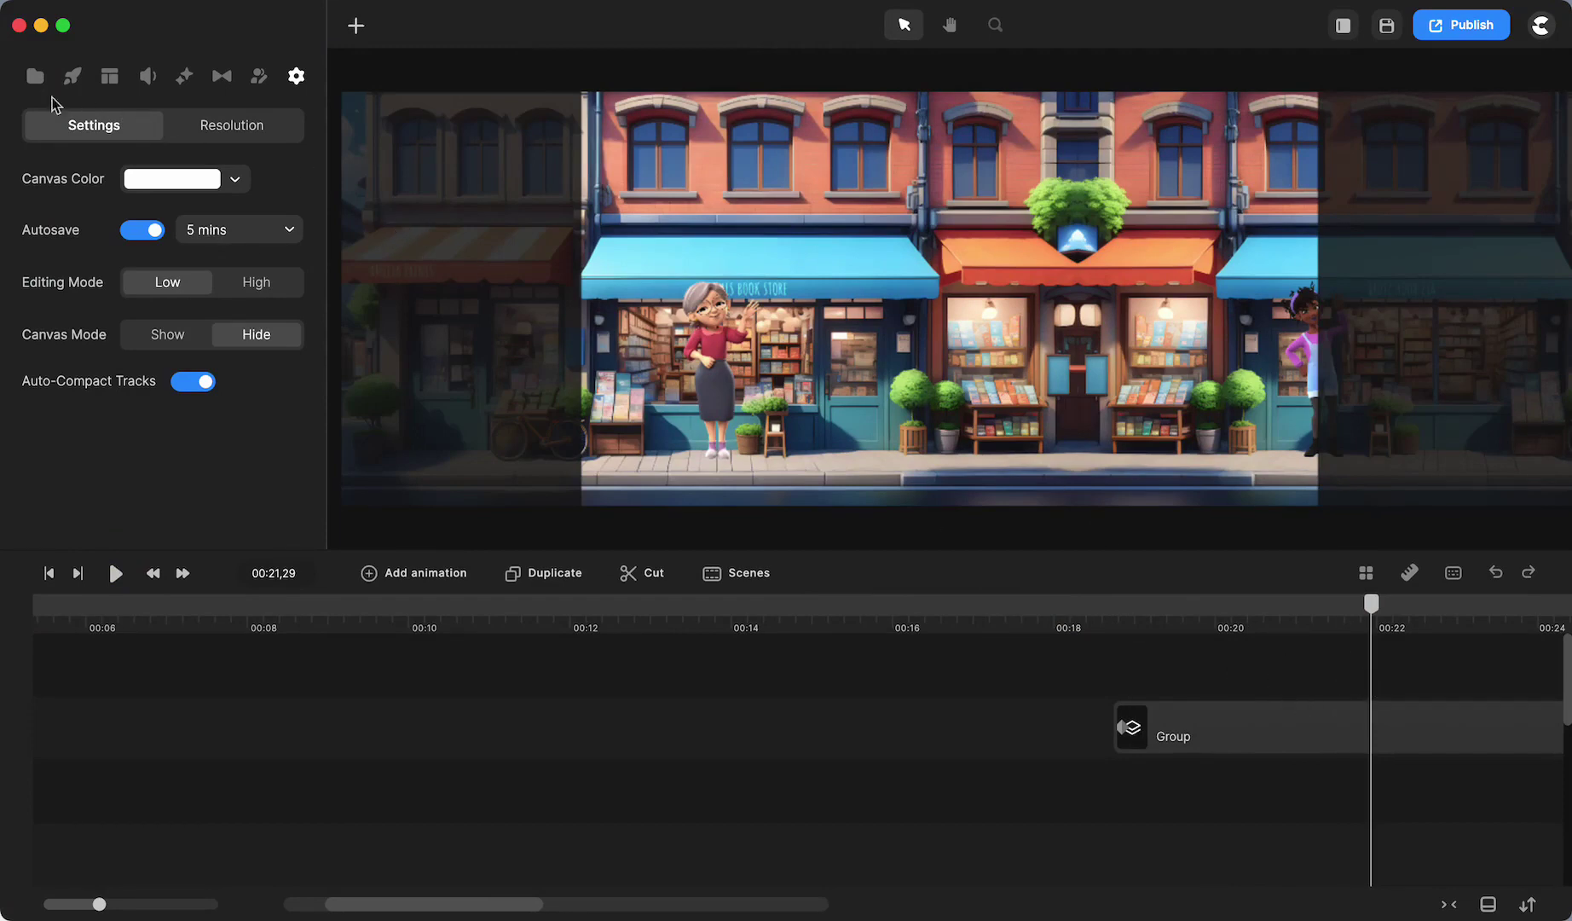
{"action": "left_click", "coordinate": [72, 75]}
Drop Haru in front of the middle bookstore and shift his clip later
{"action": "left_click_drag", "start_coordinate": [243, 384], "coordinate": [1204, 688]}
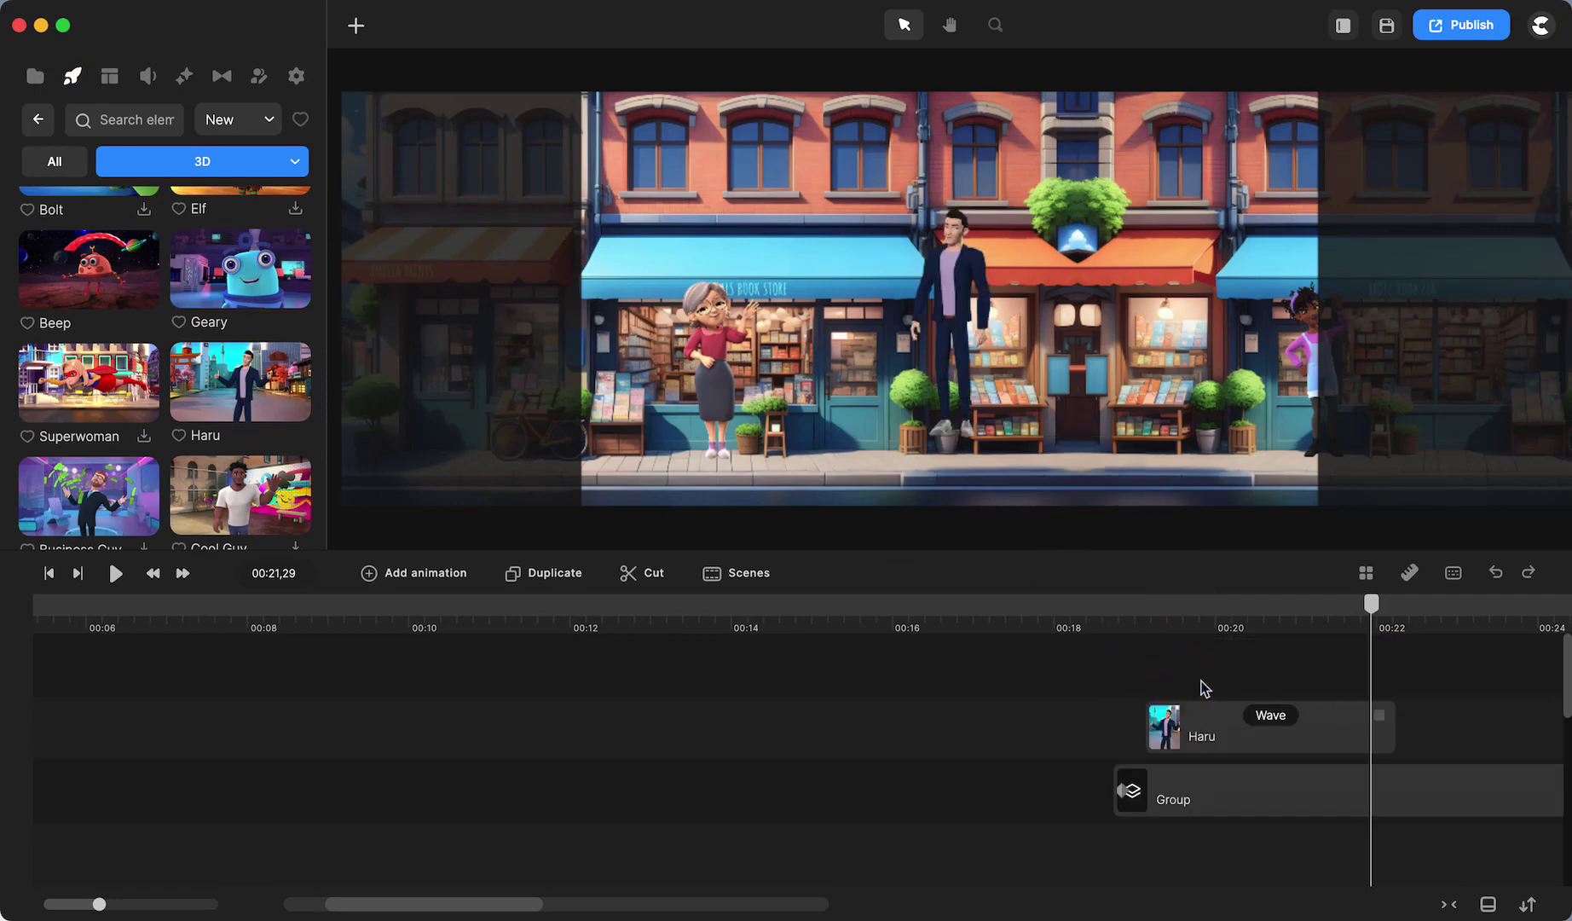
{"action": "left_click", "coordinate": [933, 331]}
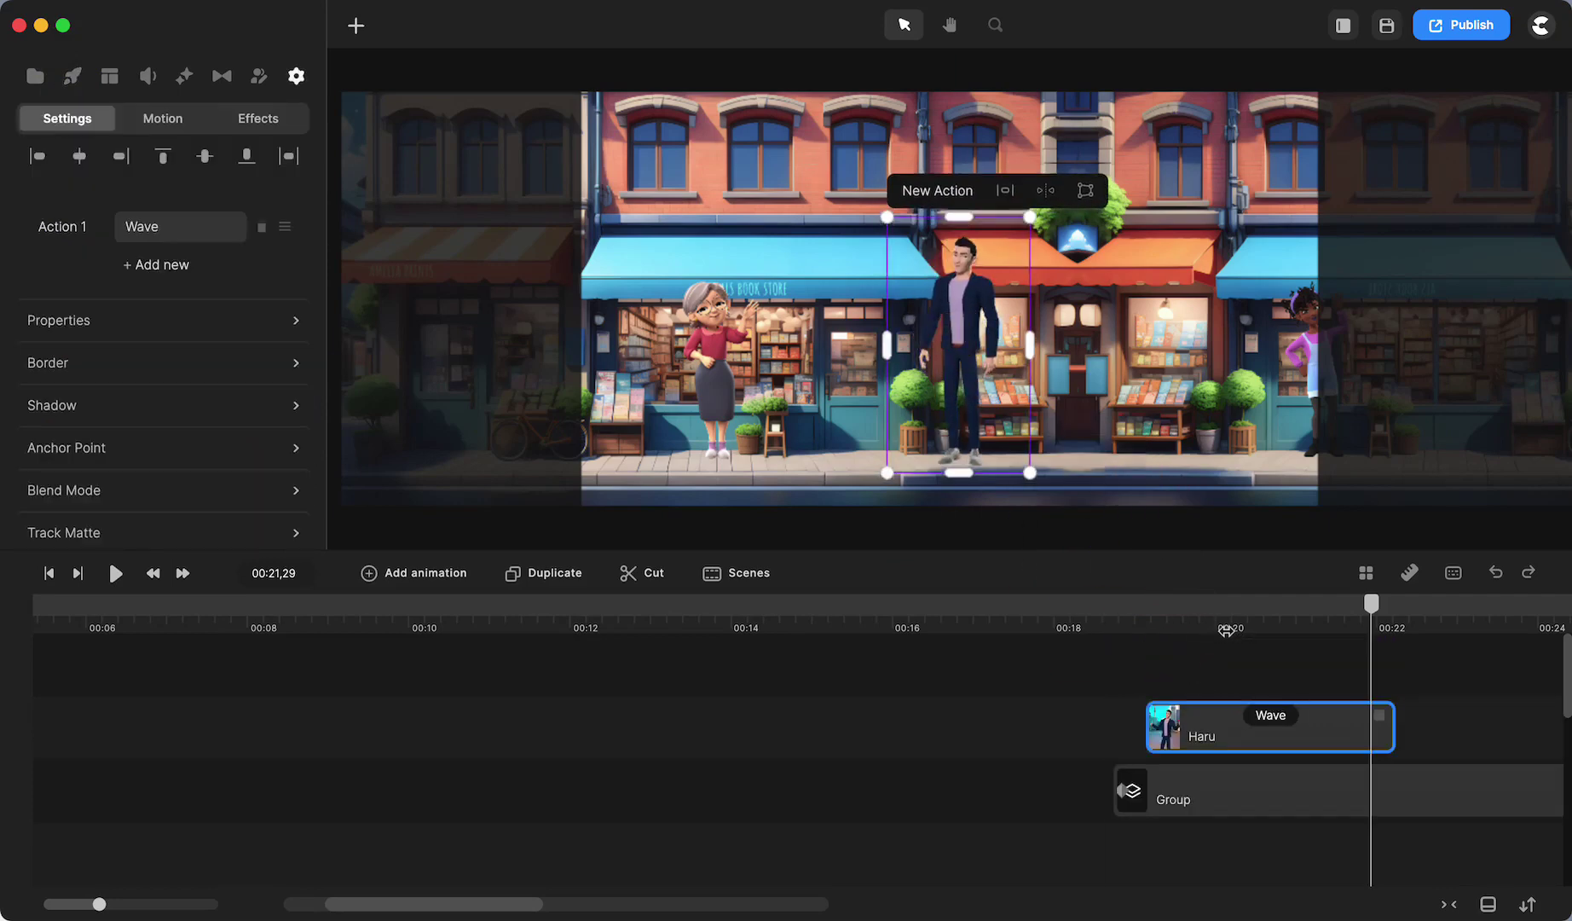
{"action": "left_click_drag", "start_coordinate": [1241, 727], "coordinate": [1548, 705]}
{"action": "scroll", "coordinate": [1271, 739], "scroll_direction": "right", "scroll_amount": 3}
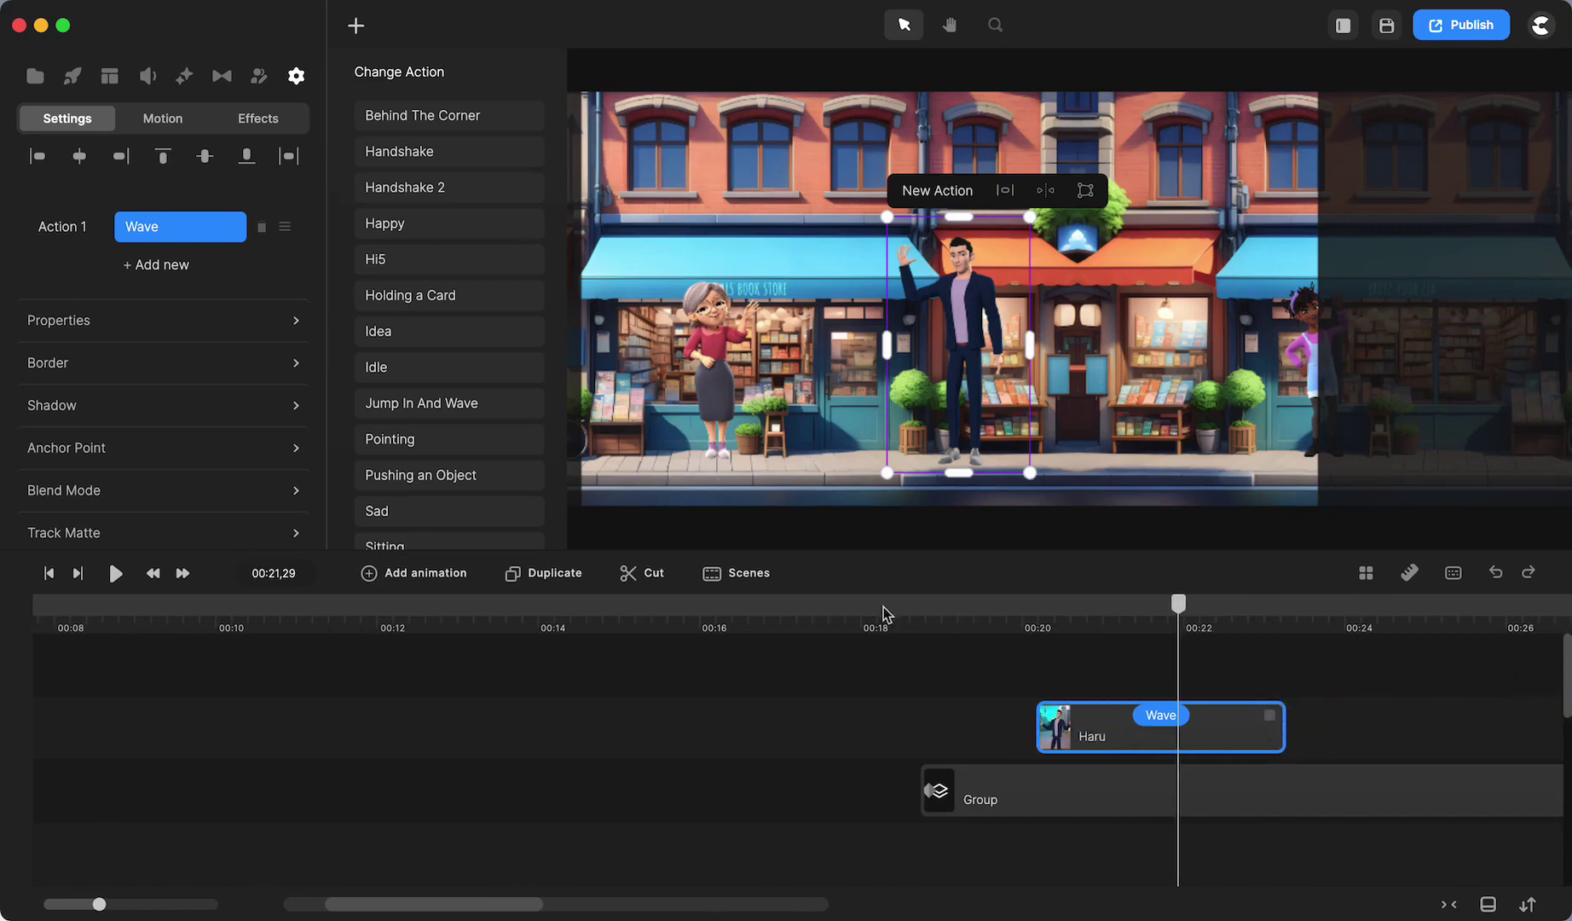
Preview from 00:18 and select Haru's Wave action clip
{"action": "left_click", "coordinate": [884, 611]}
{"action": "left_click", "coordinate": [116, 573]}
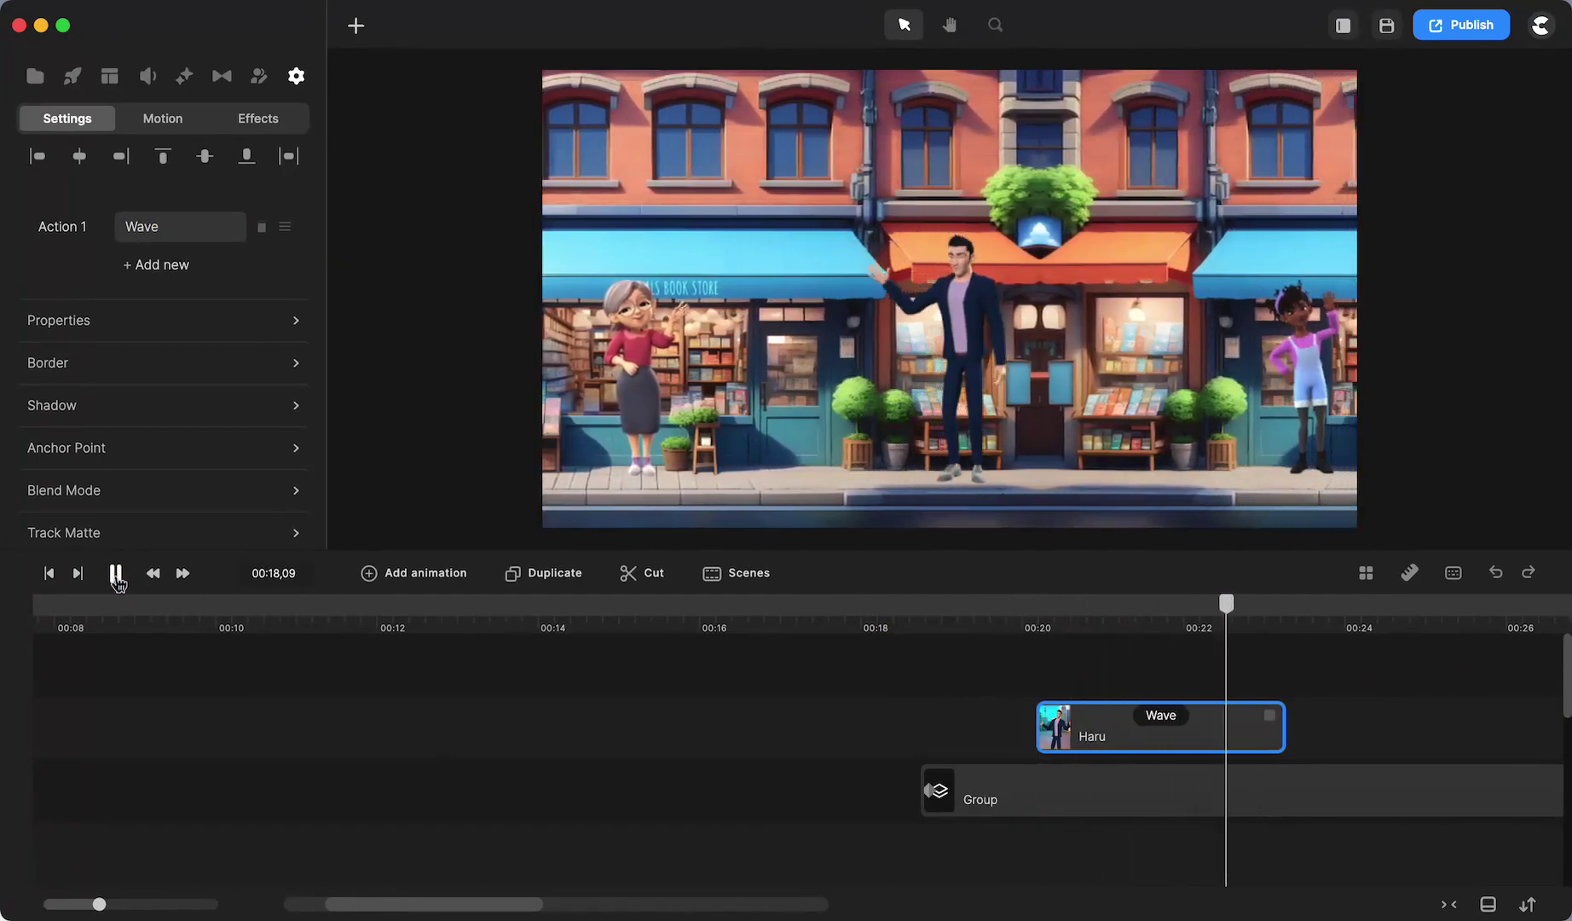
{"action": "left_click", "coordinate": [116, 573]}
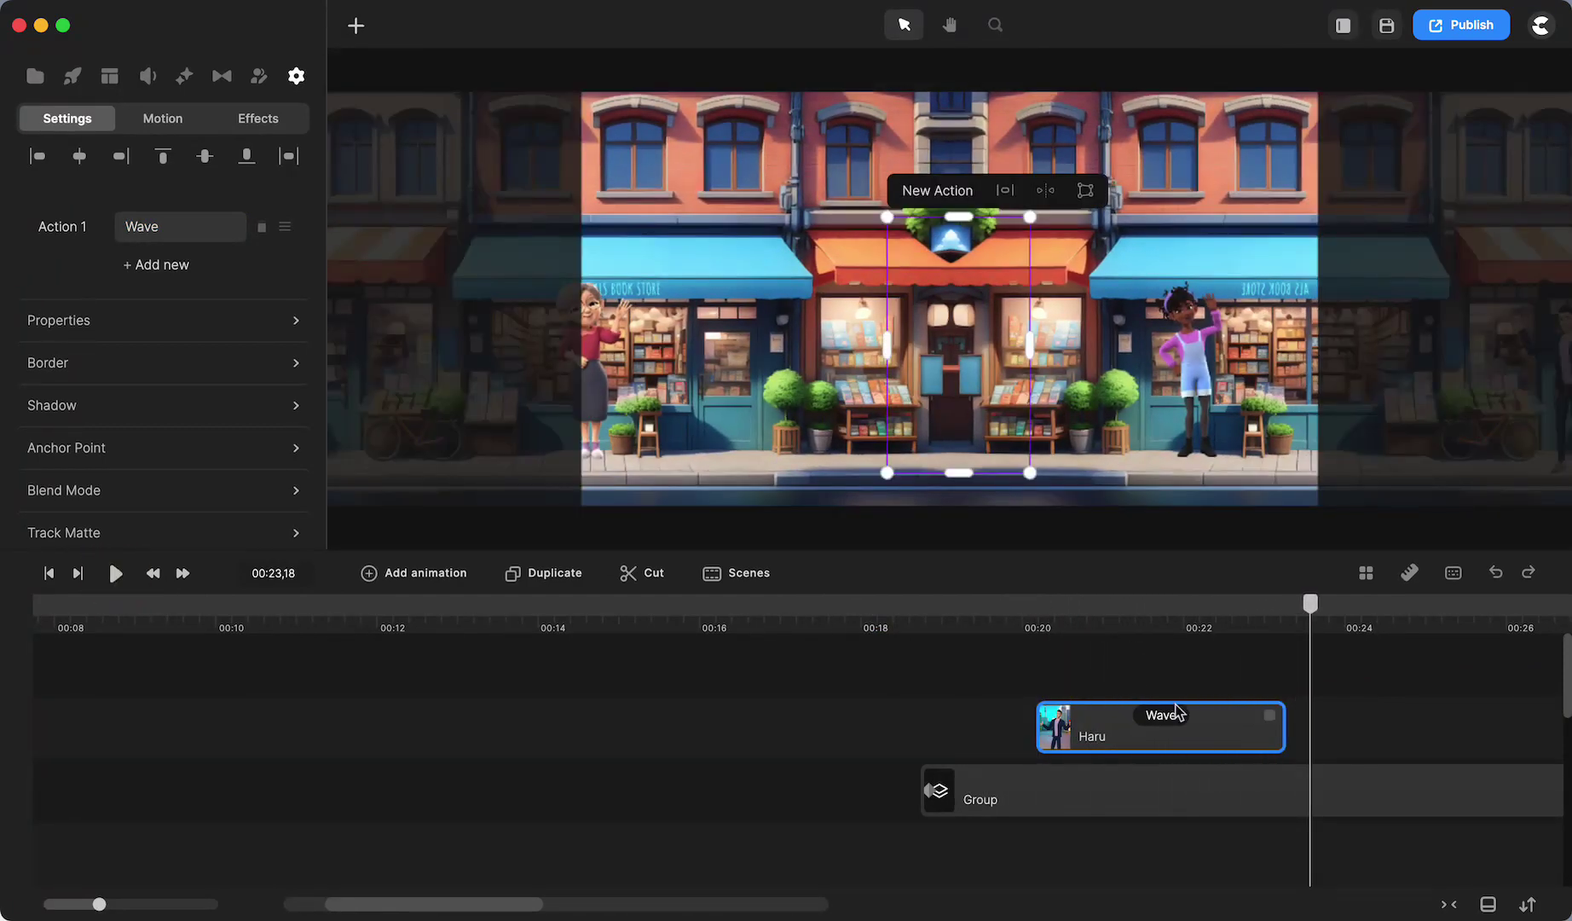
{"action": "left_click", "coordinate": [1181, 731]}
Delete the extra Haru clip from the main timeline
{"action": "key", "text": "Delete"}
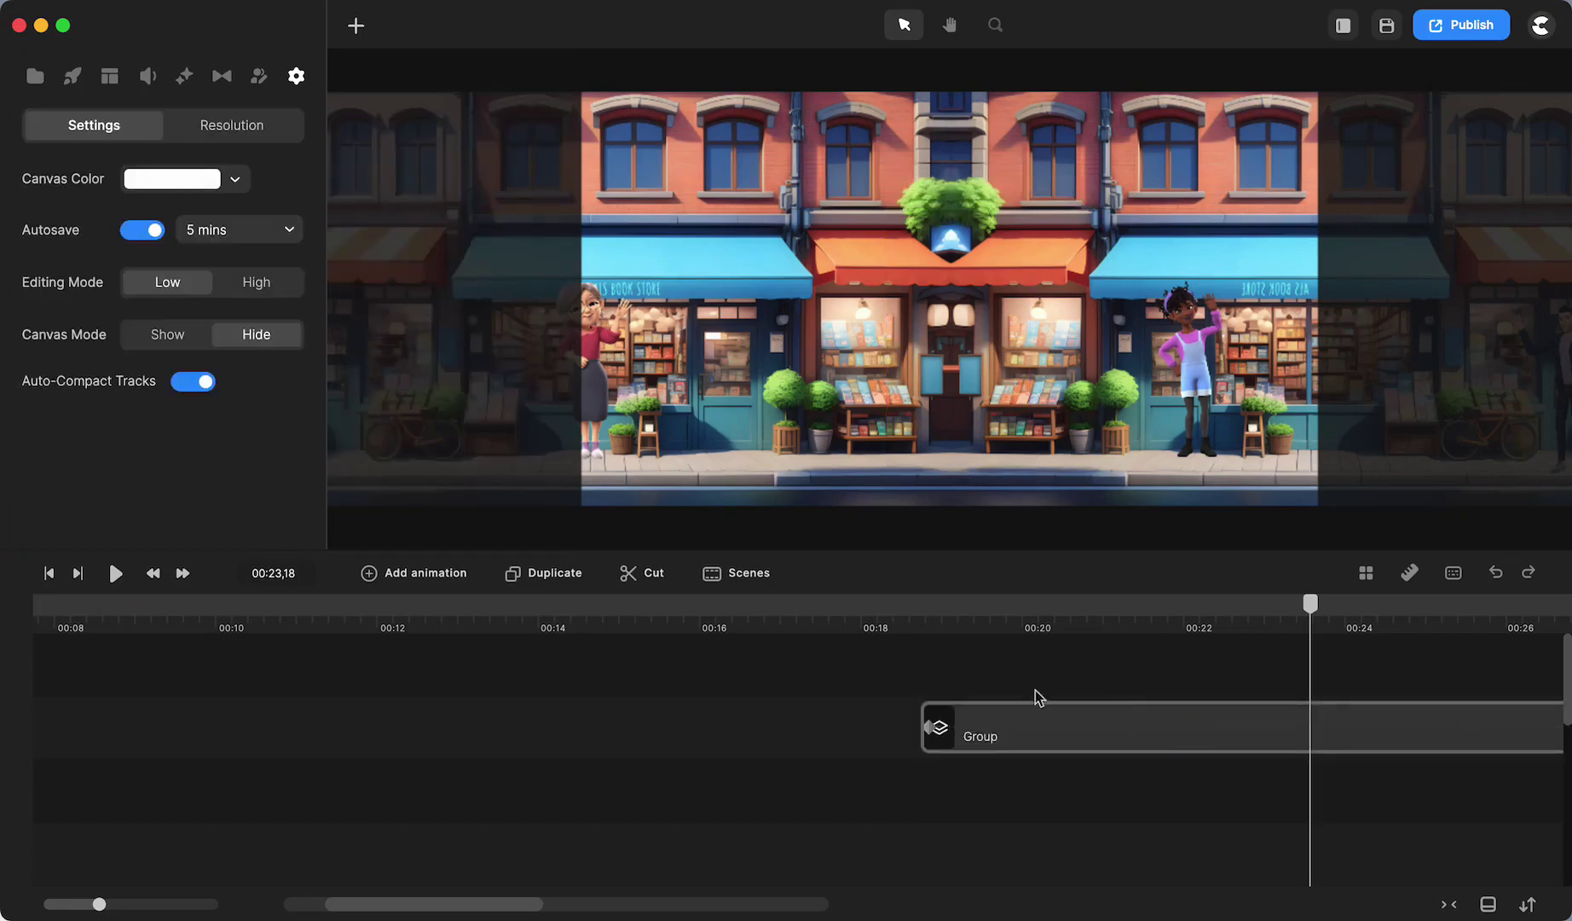
{"action": "scroll", "coordinate": [1016, 732], "scroll_direction": "right", "scroll_amount": 10}
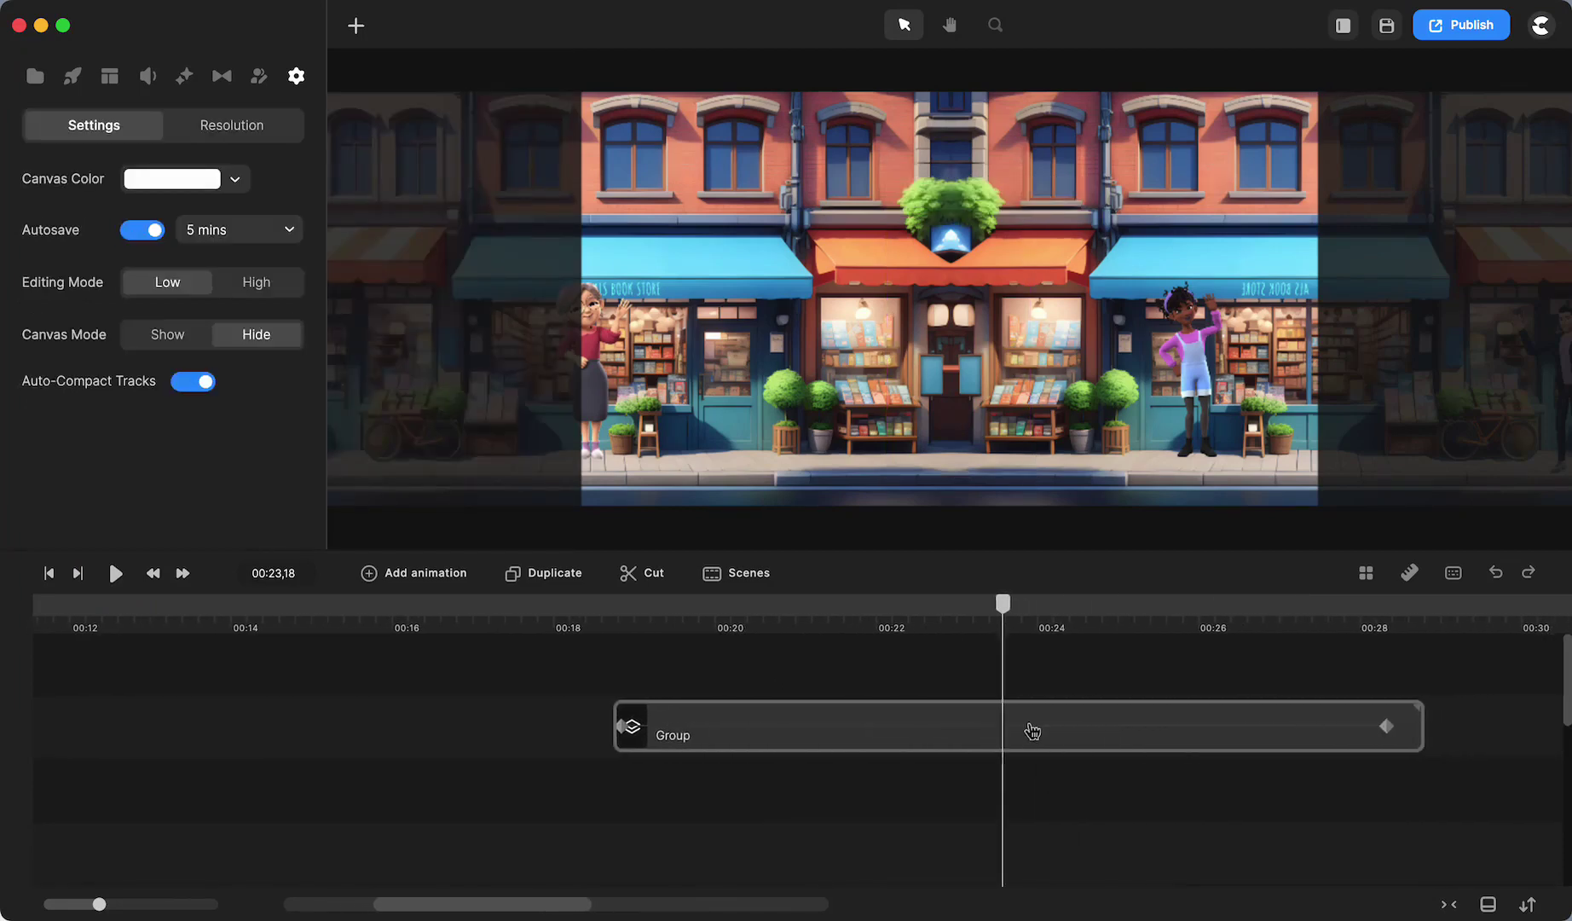
{"action": "scroll", "coordinate": [871, 838], "scroll_direction": "left", "scroll_amount": 3}
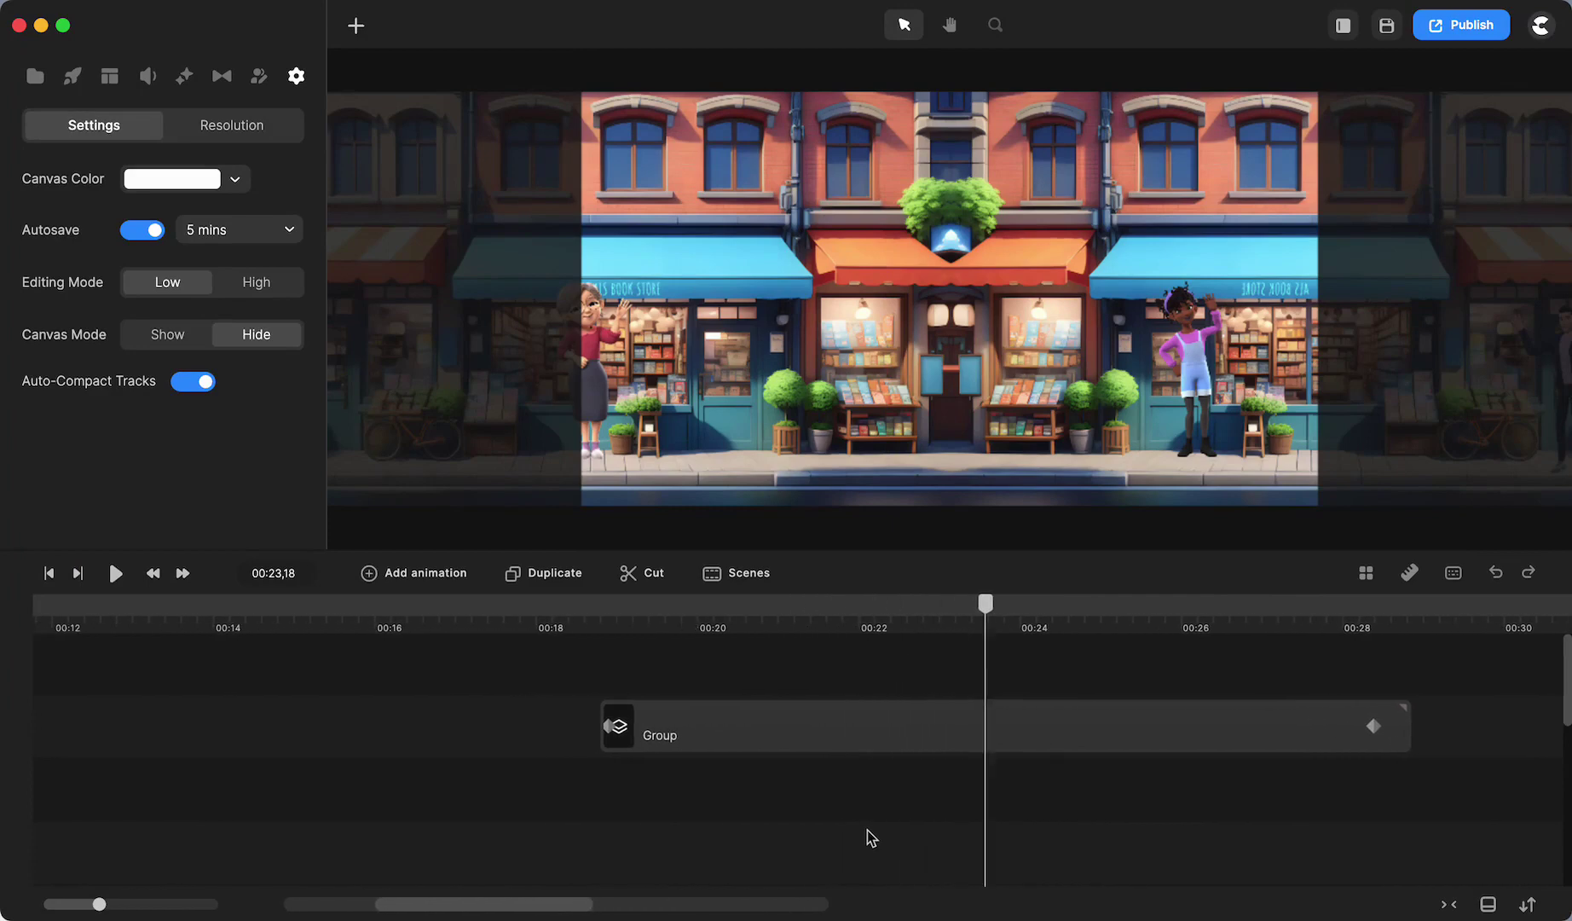
Preview from 00:18, check 00:29 past the Group's end, then return to 00:23
{"action": "left_click", "coordinate": [596, 616]}
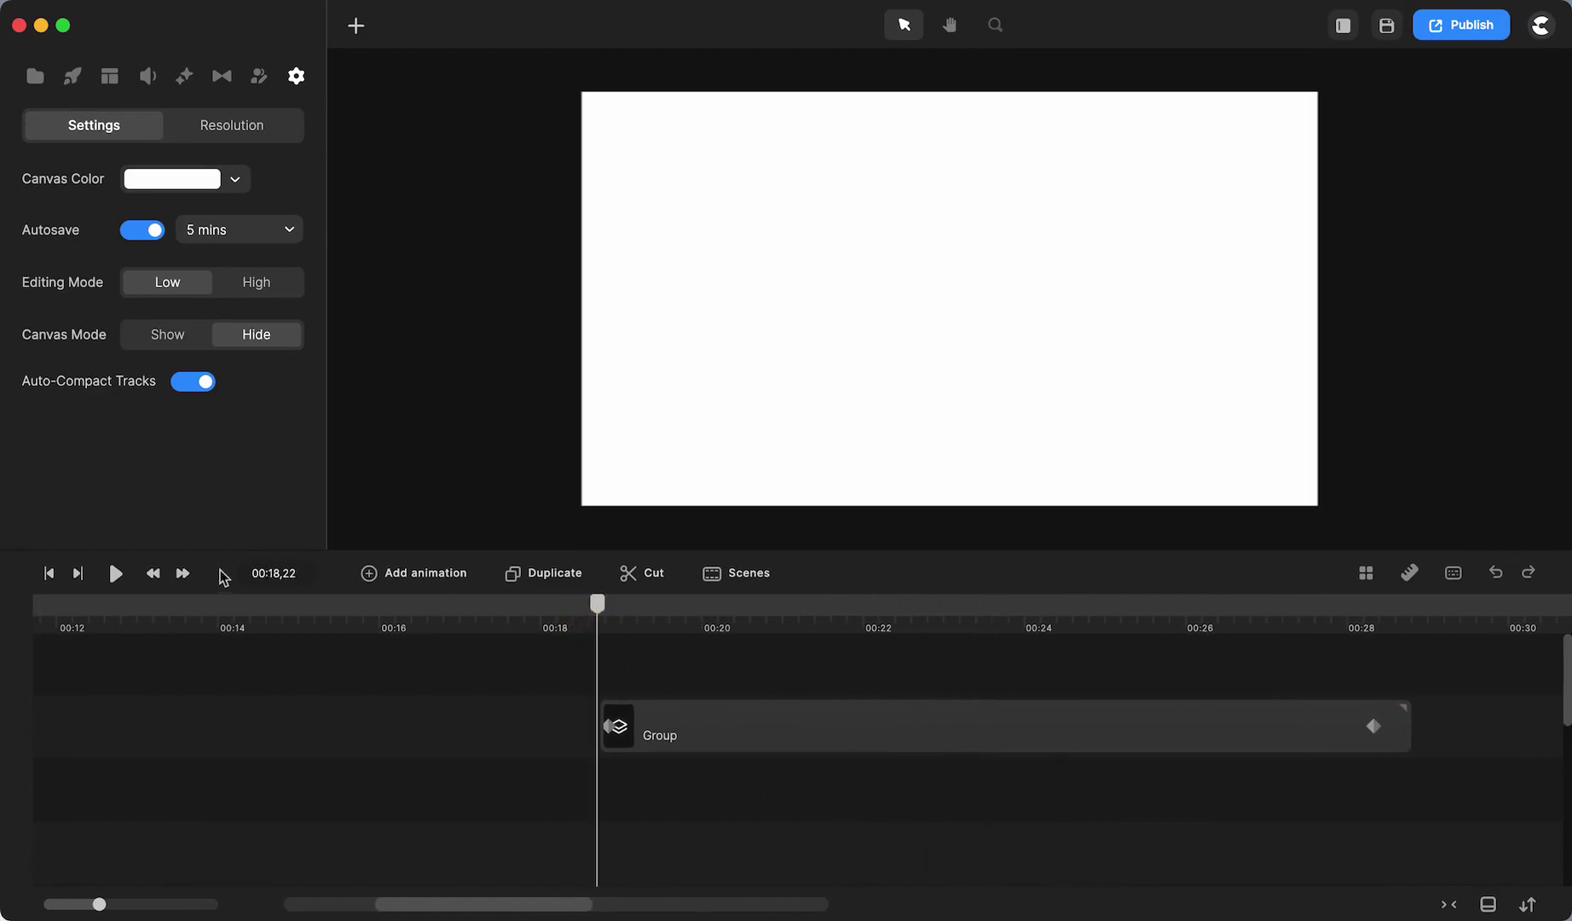
{"action": "left_click", "coordinate": [113, 575]}
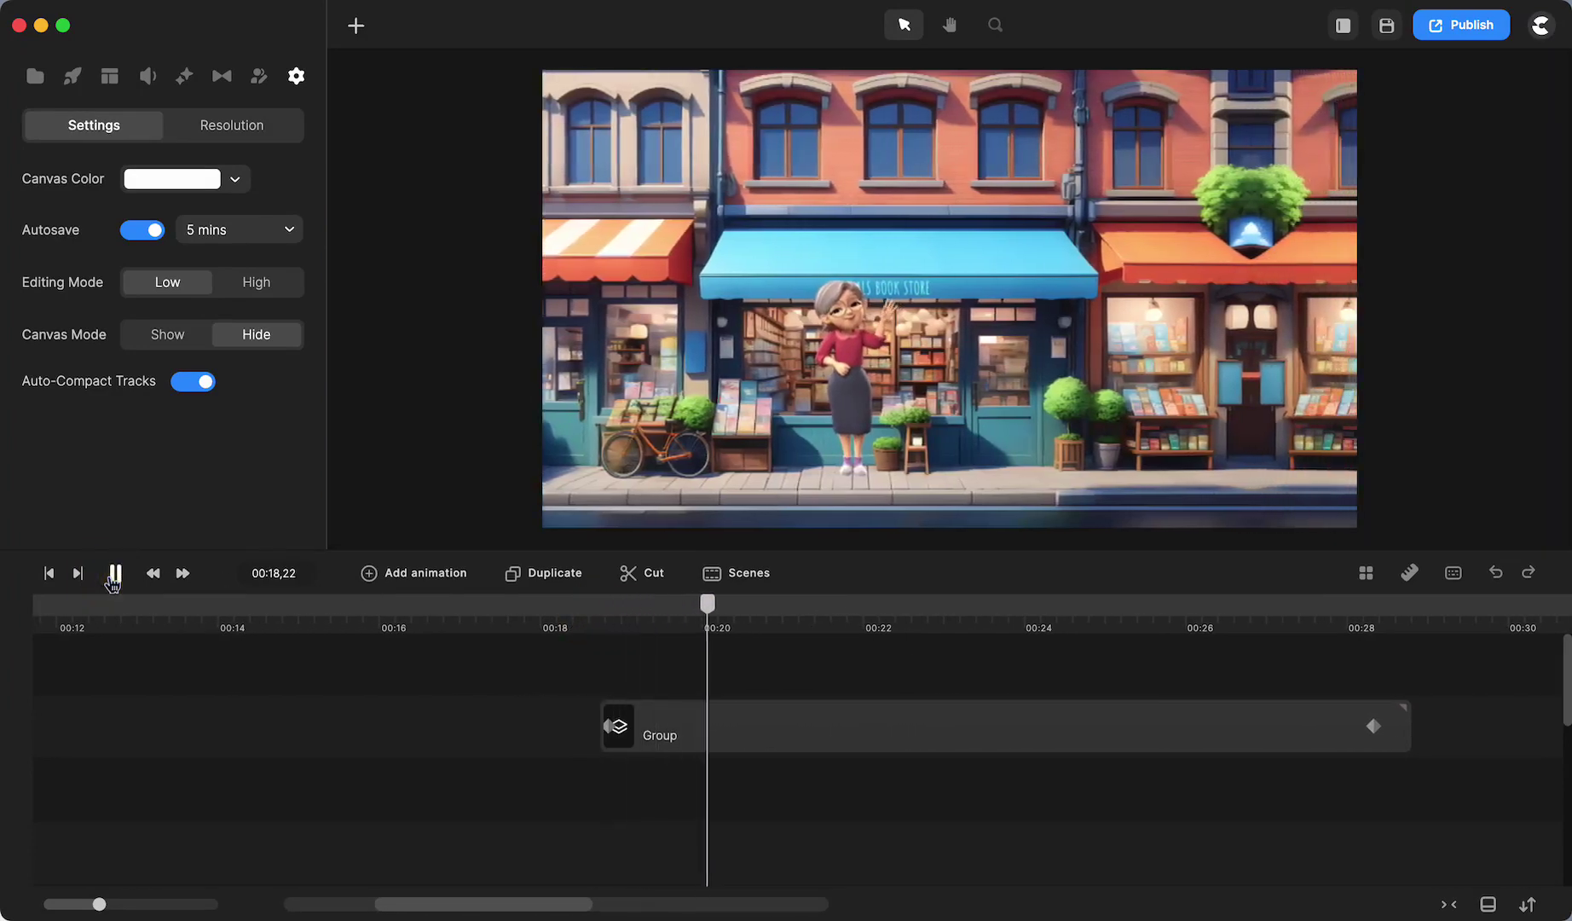
{"action": "left_click", "coordinate": [115, 573]}
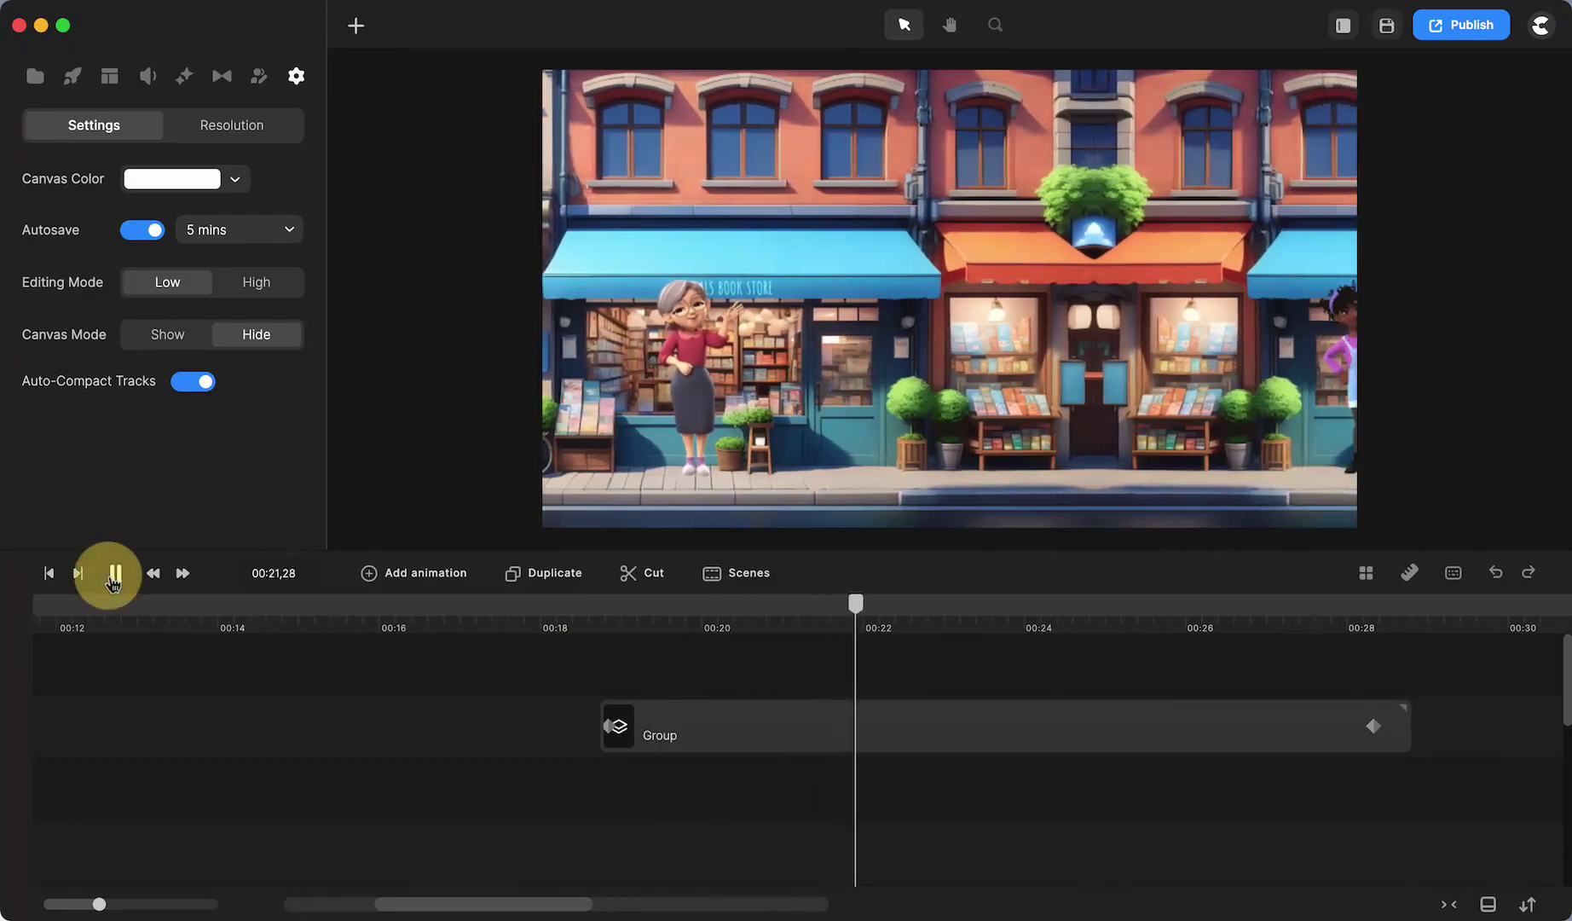
{"action": "left_click", "coordinate": [810, 744]}
{"action": "scroll", "coordinate": [810, 744], "scroll_direction": "right", "scroll_amount": 5}
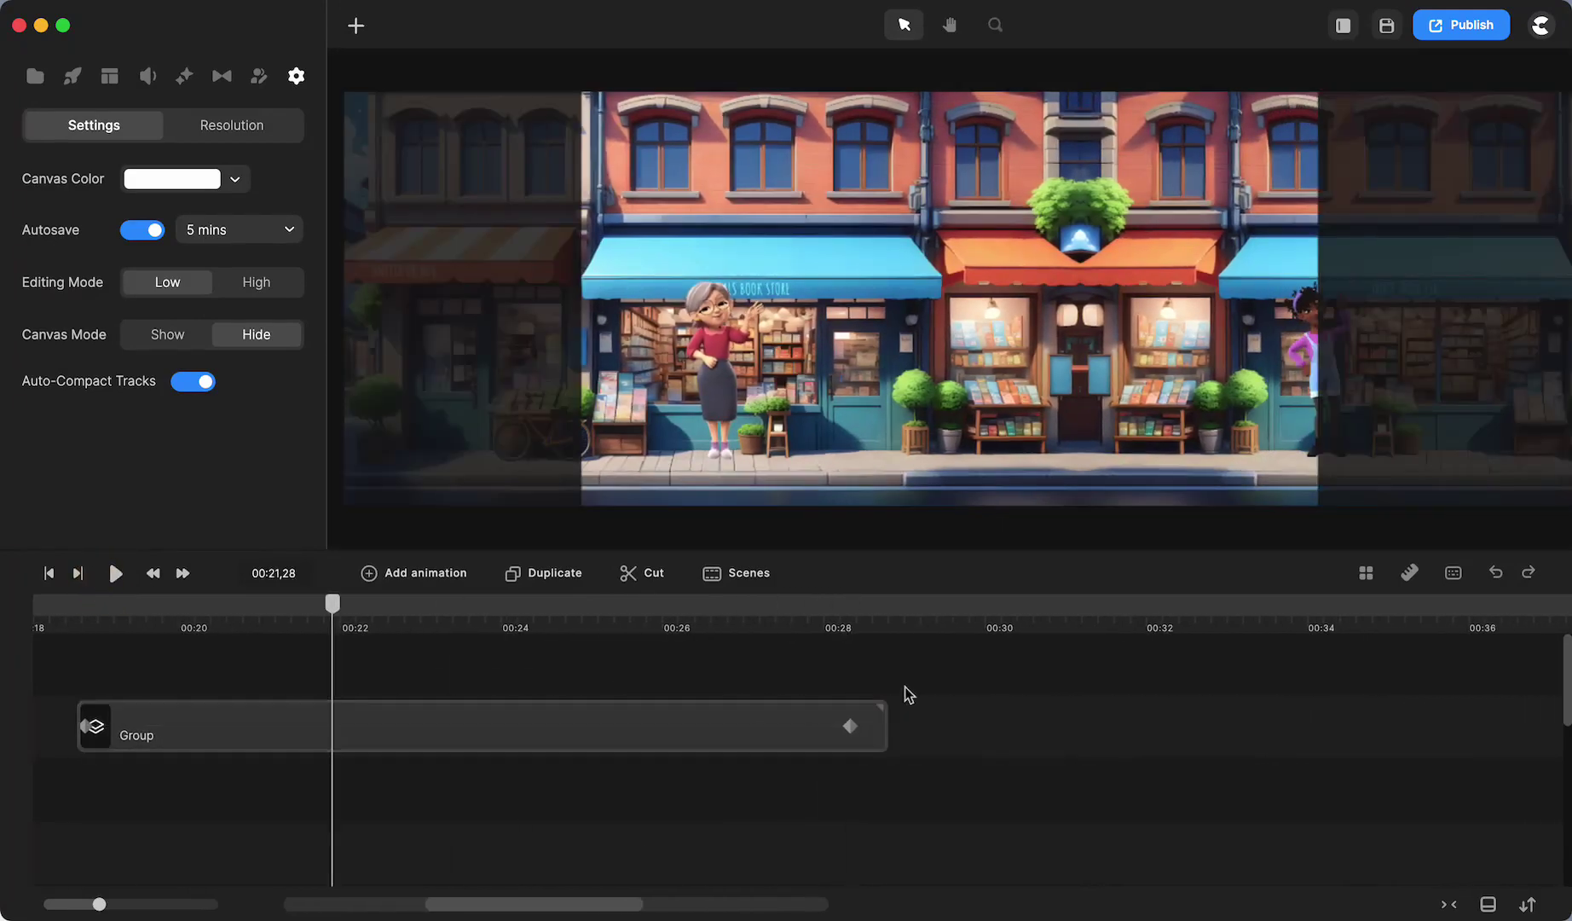
{"action": "left_click", "coordinate": [918, 614]}
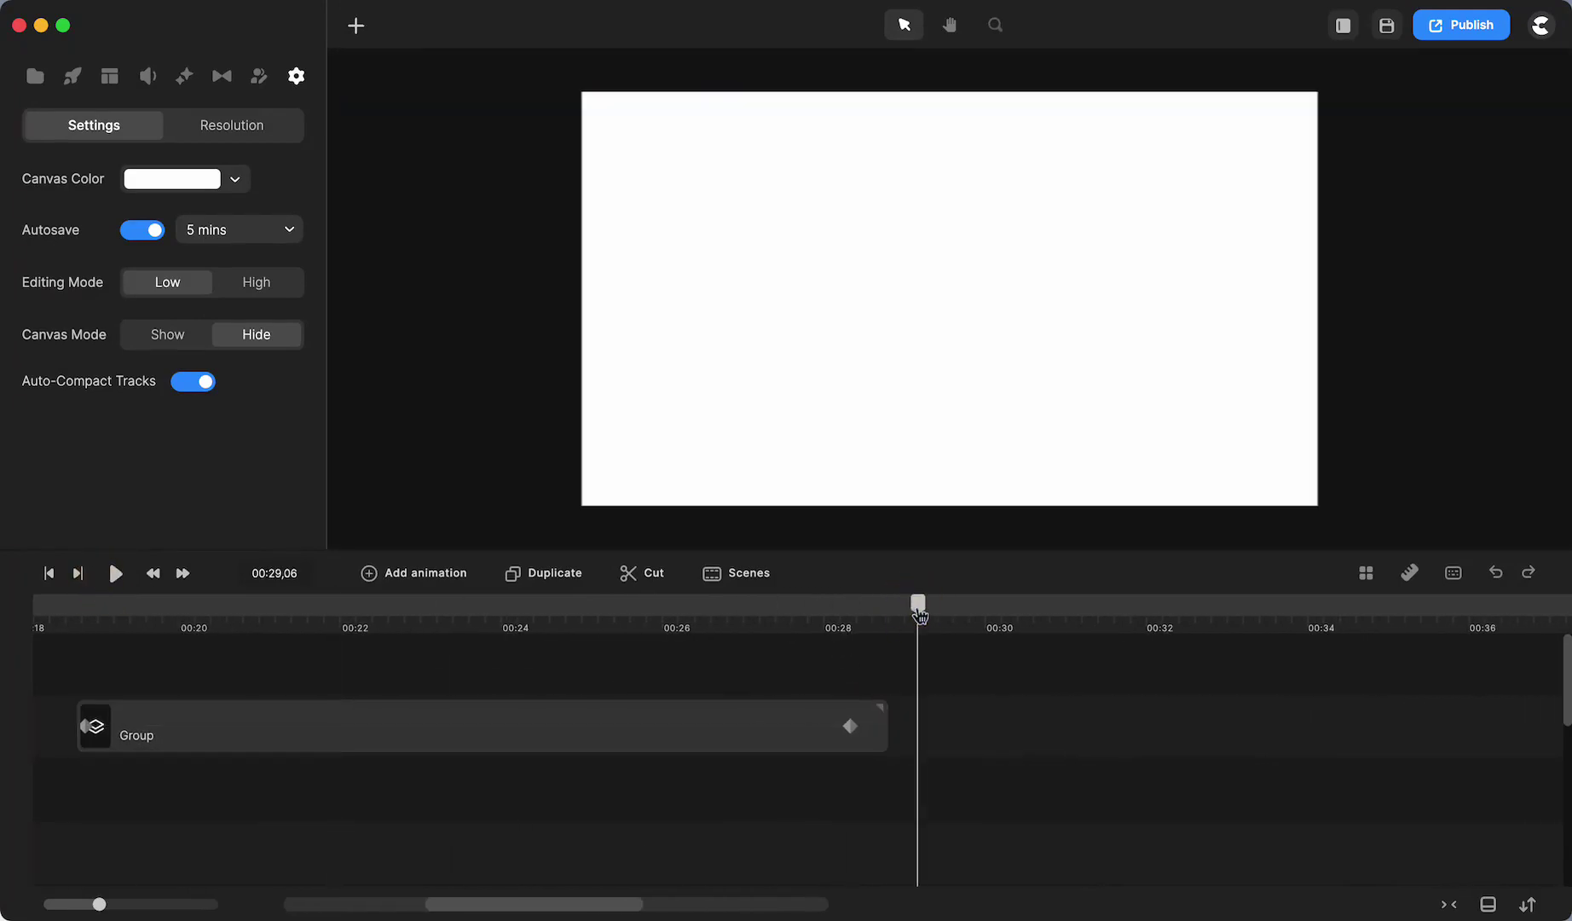
{"action": "left_click_drag", "start_coordinate": [919, 614], "coordinate": [423, 668]}
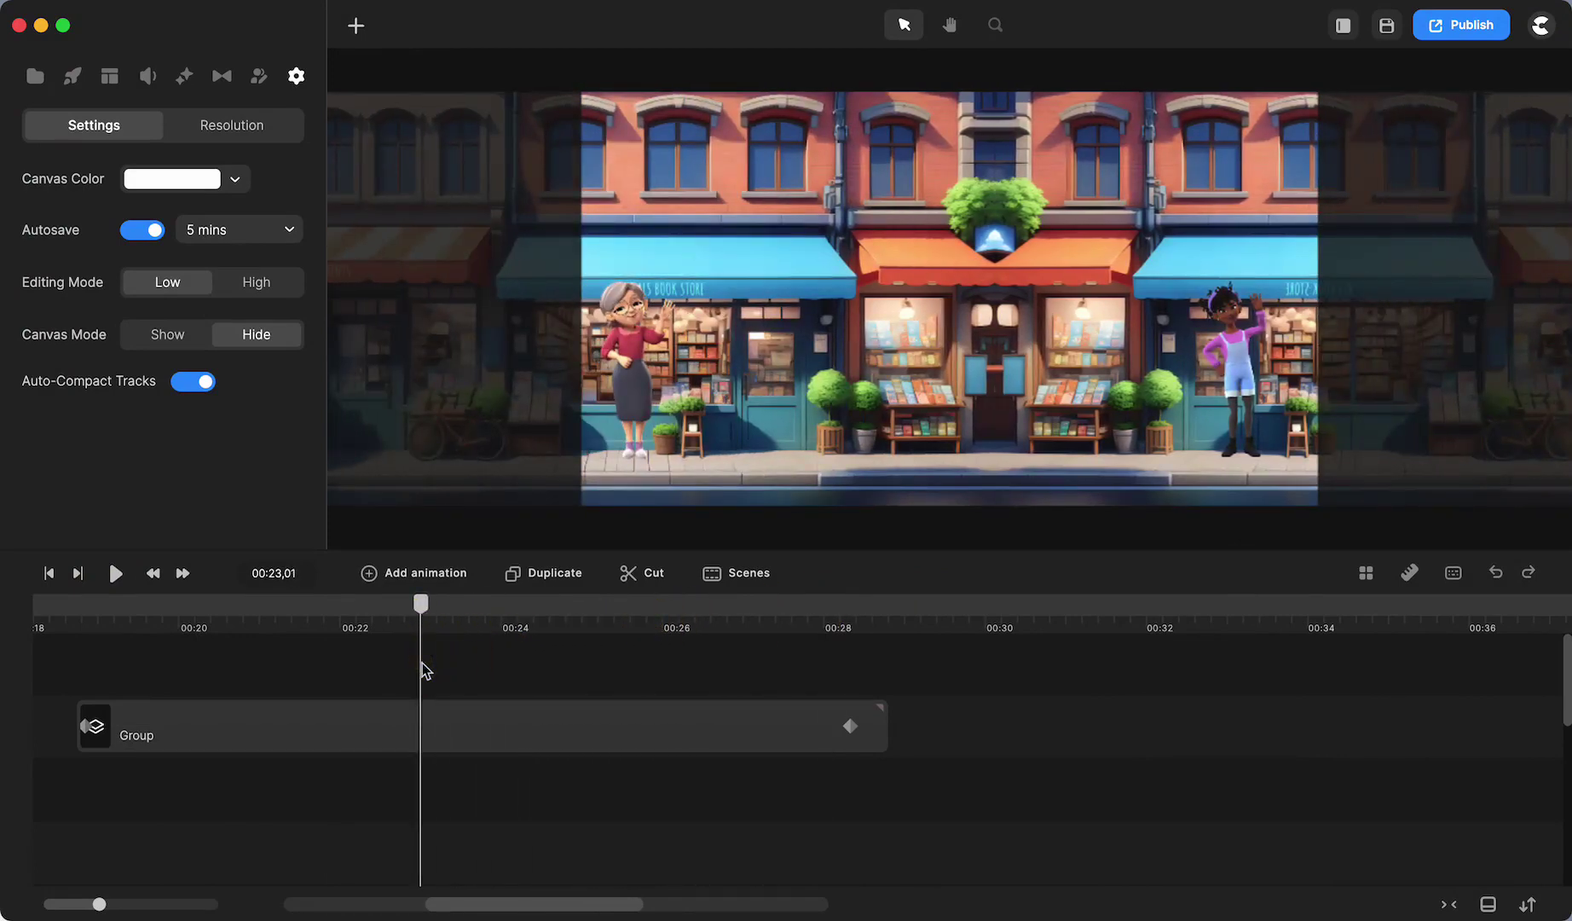
Download Gradient 23 from the Gradient backgrounds and drop it after the Group, previewing at 00:30
{"action": "left_click", "coordinate": [72, 77]}
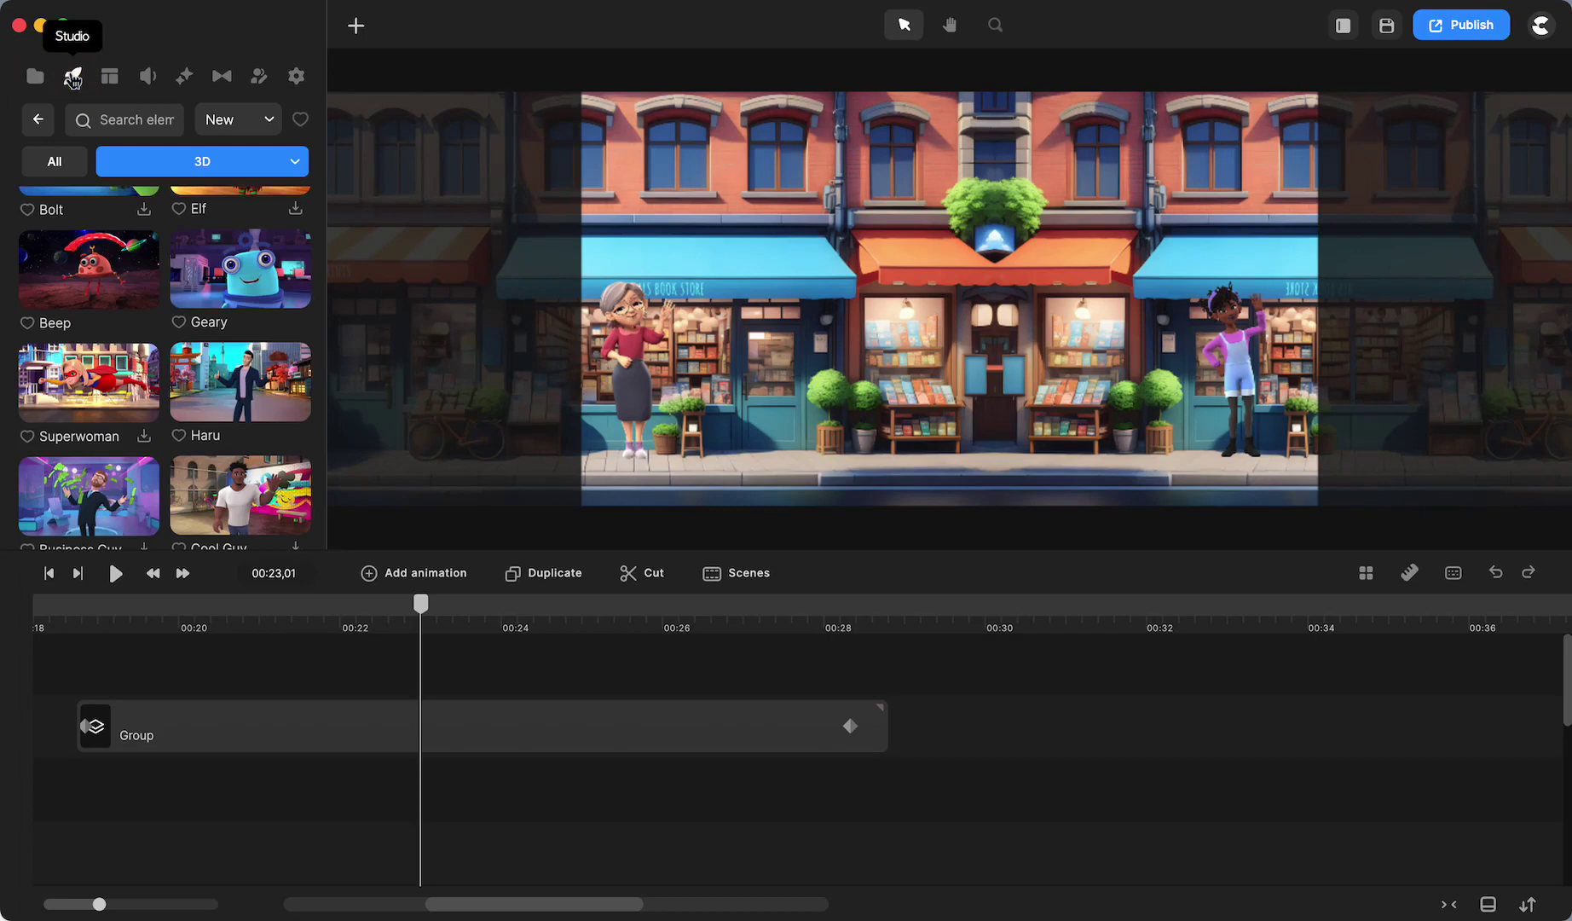
{"action": "left_click", "coordinate": [40, 125]}
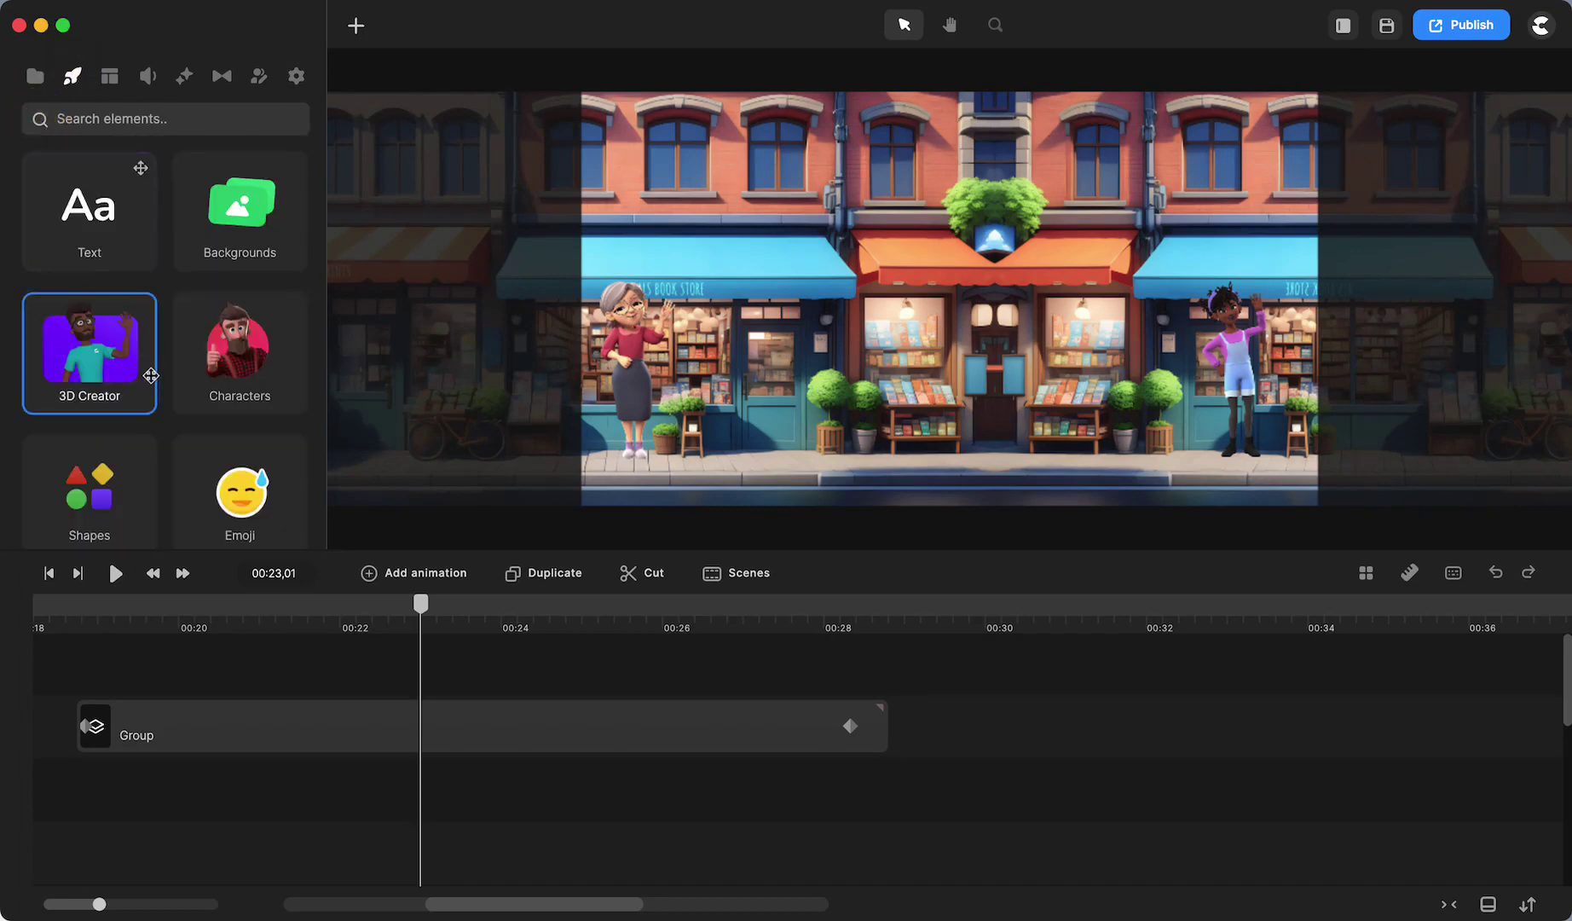
{"action": "scroll", "coordinate": [88, 341], "scroll_direction": "down", "scroll_amount": 1}
{"action": "left_click", "coordinate": [229, 229]}
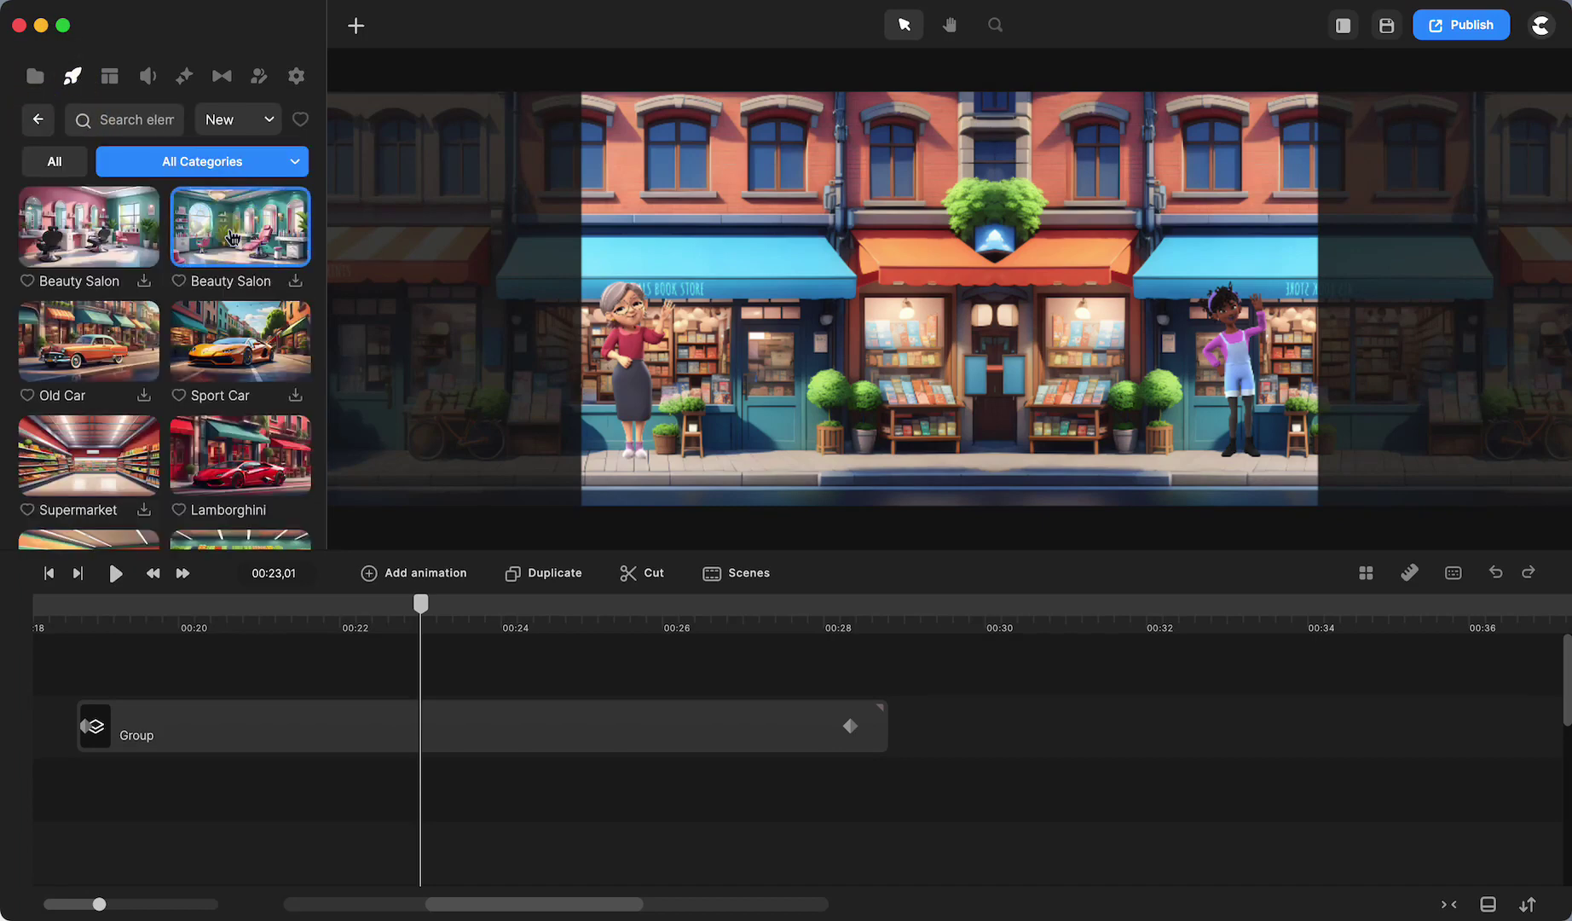
{"action": "left_click", "coordinate": [183, 173]}
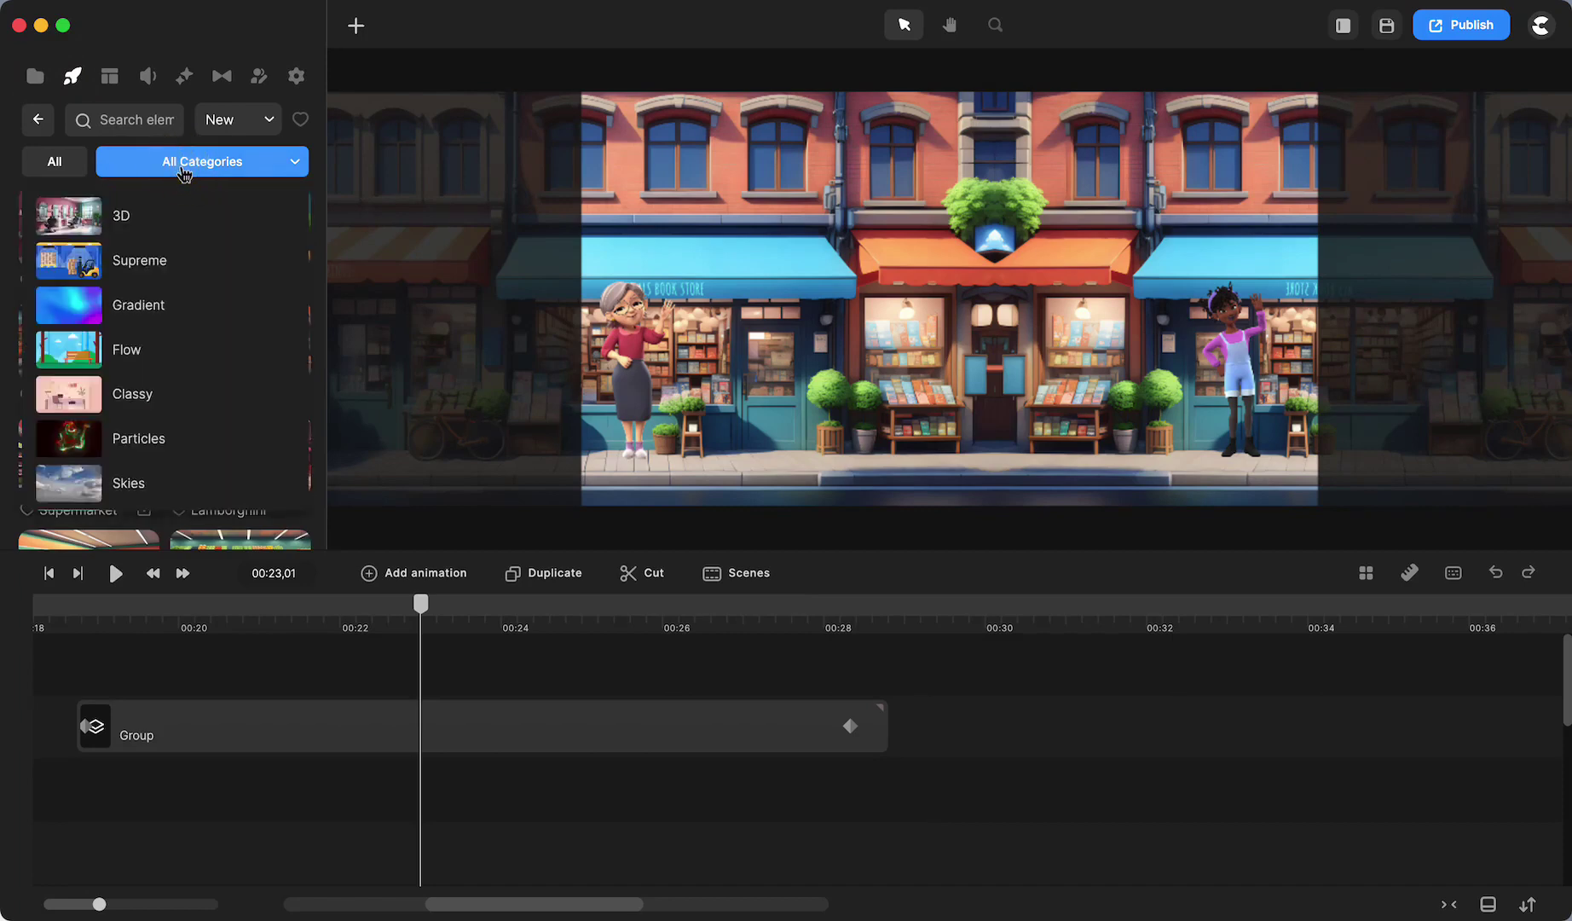
{"action": "left_click", "coordinate": [158, 305]}
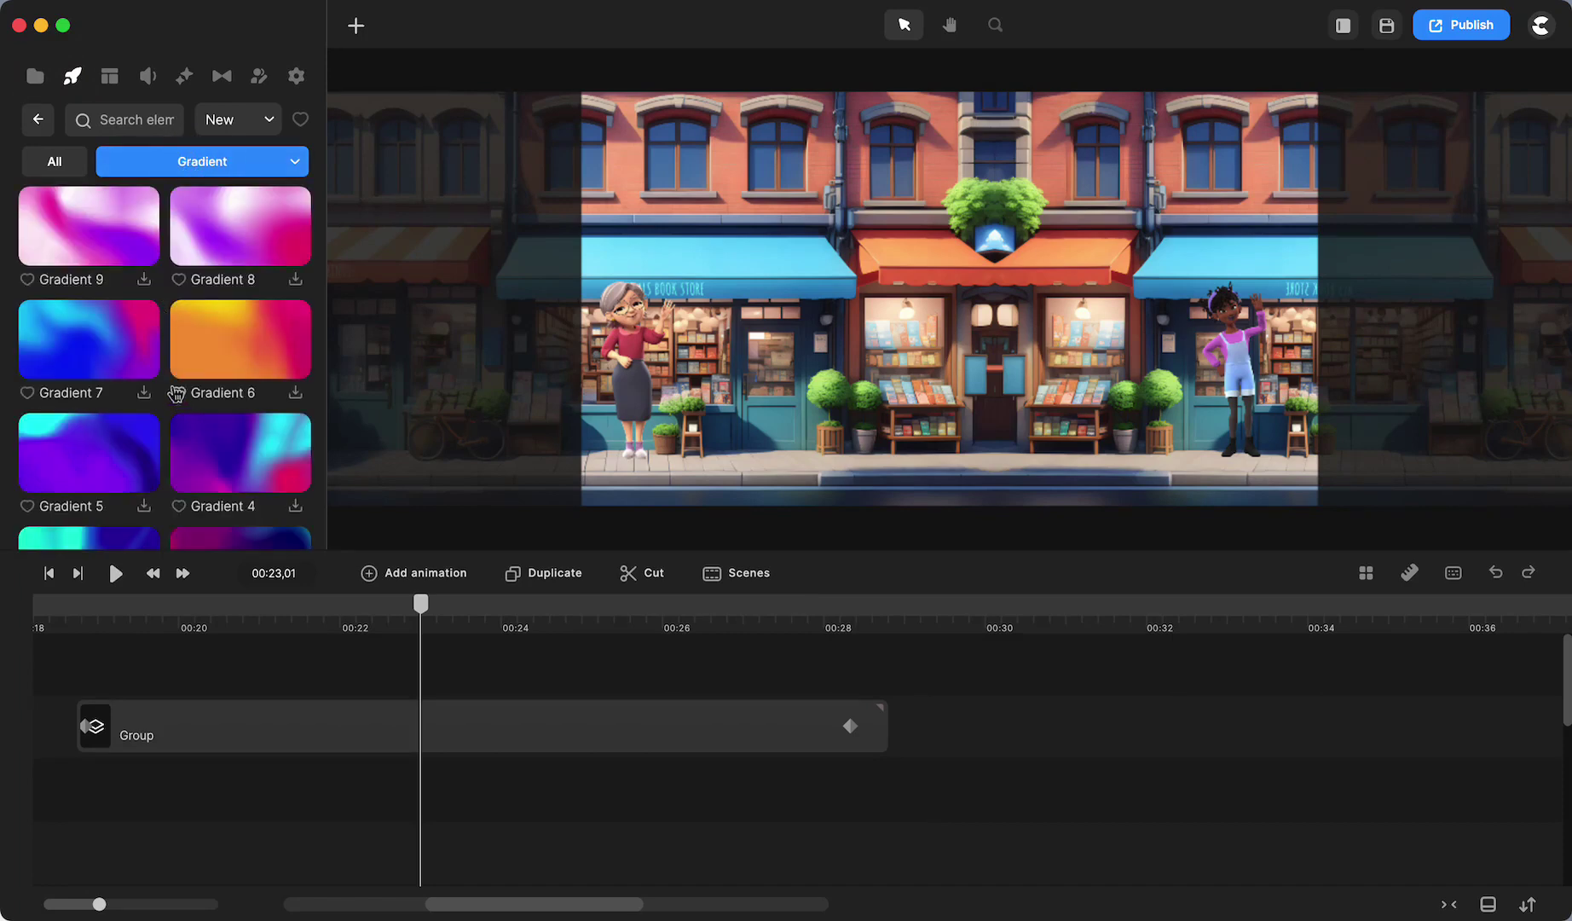
{"action": "scroll", "coordinate": [162, 427], "scroll_direction": "down", "scroll_amount": 1}
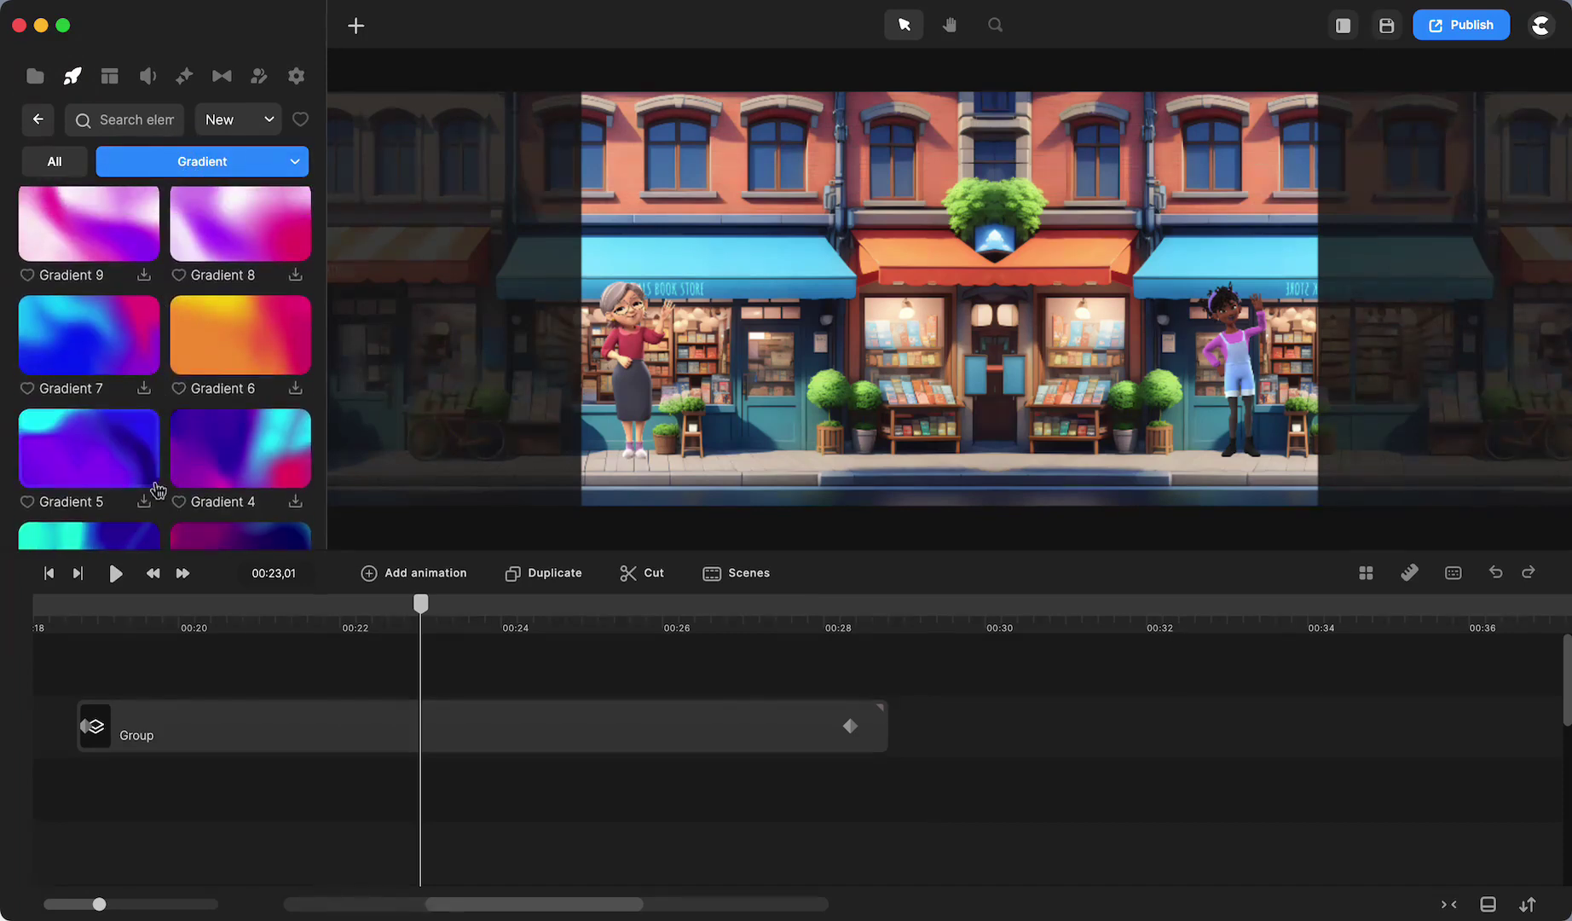
{"action": "scroll", "coordinate": [152, 497], "scroll_direction": "down", "scroll_amount": 5}
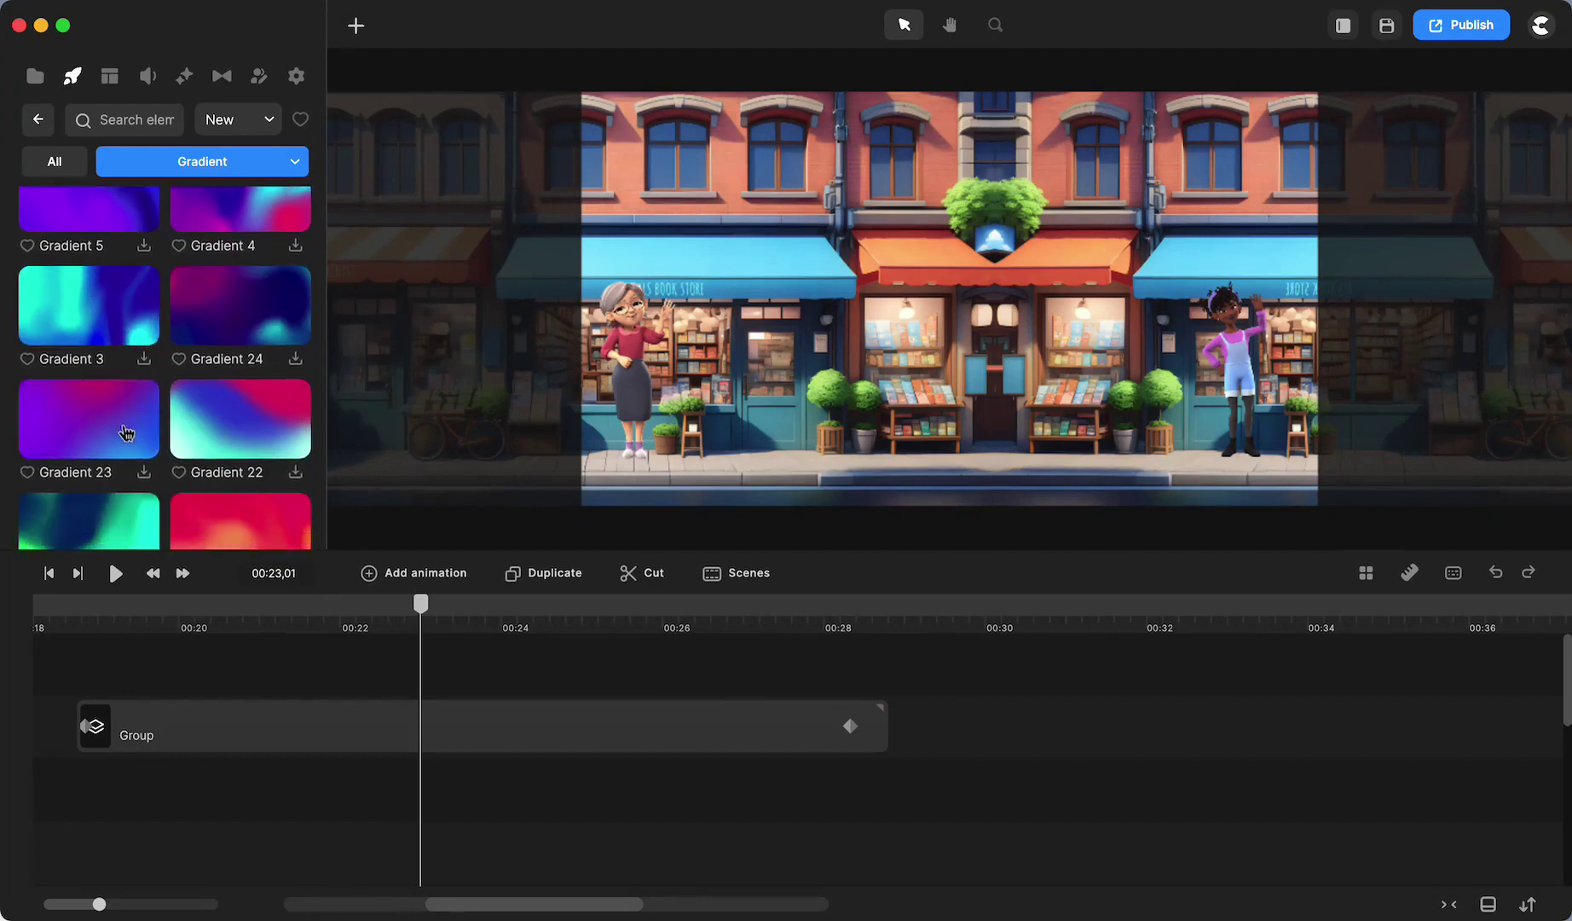
{"action": "left_click", "coordinate": [144, 426]}
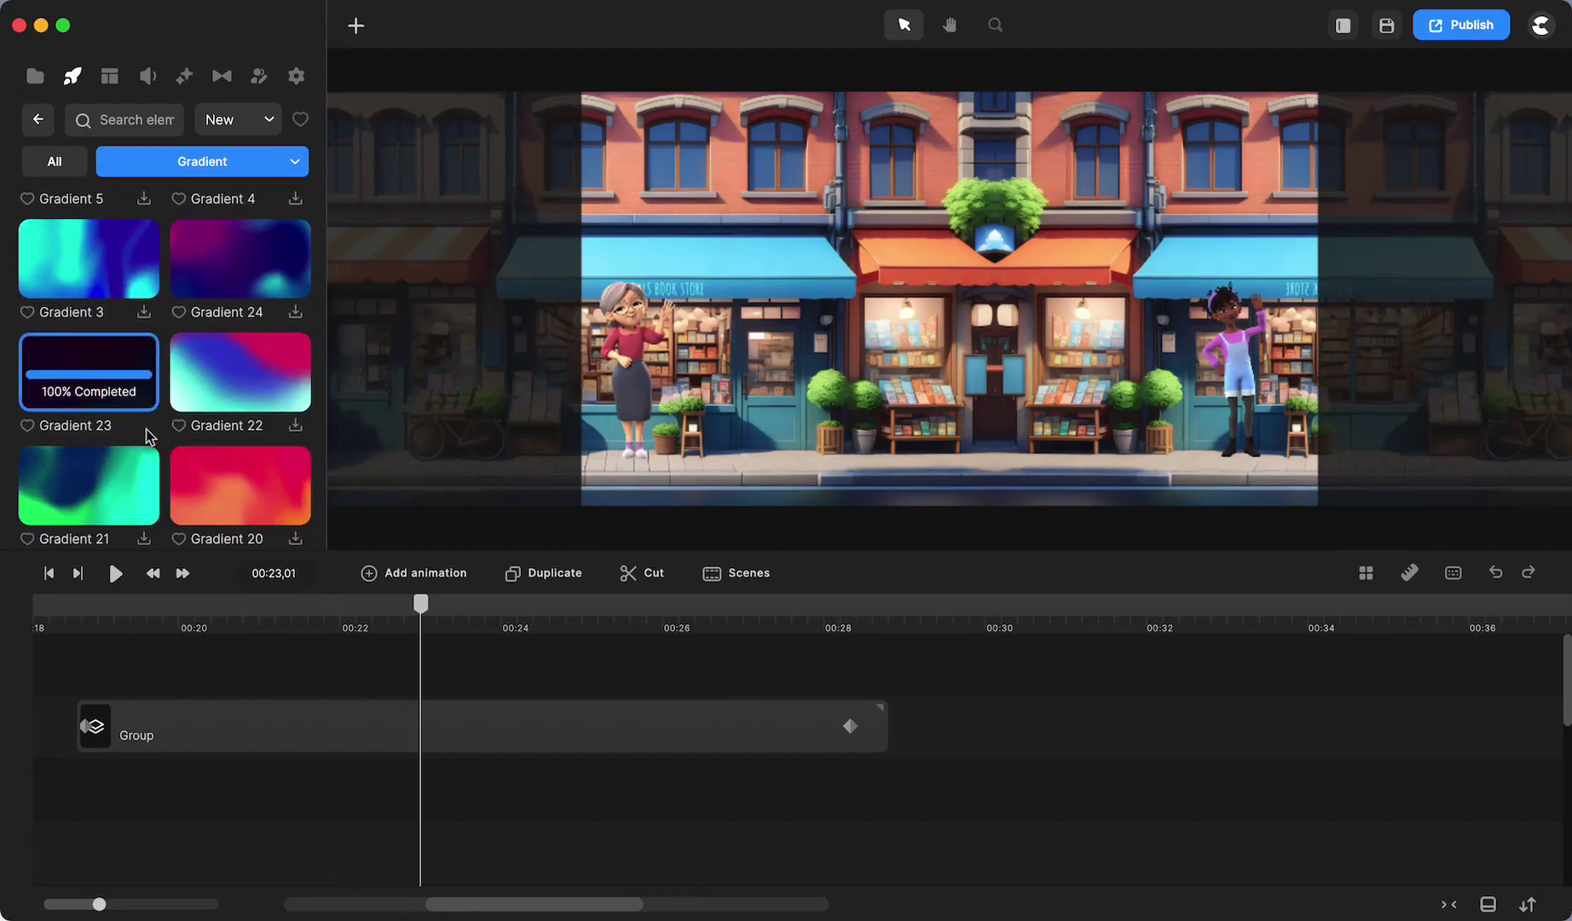
{"action": "left_click_drag", "start_coordinate": [102, 384], "coordinate": [972, 683]}
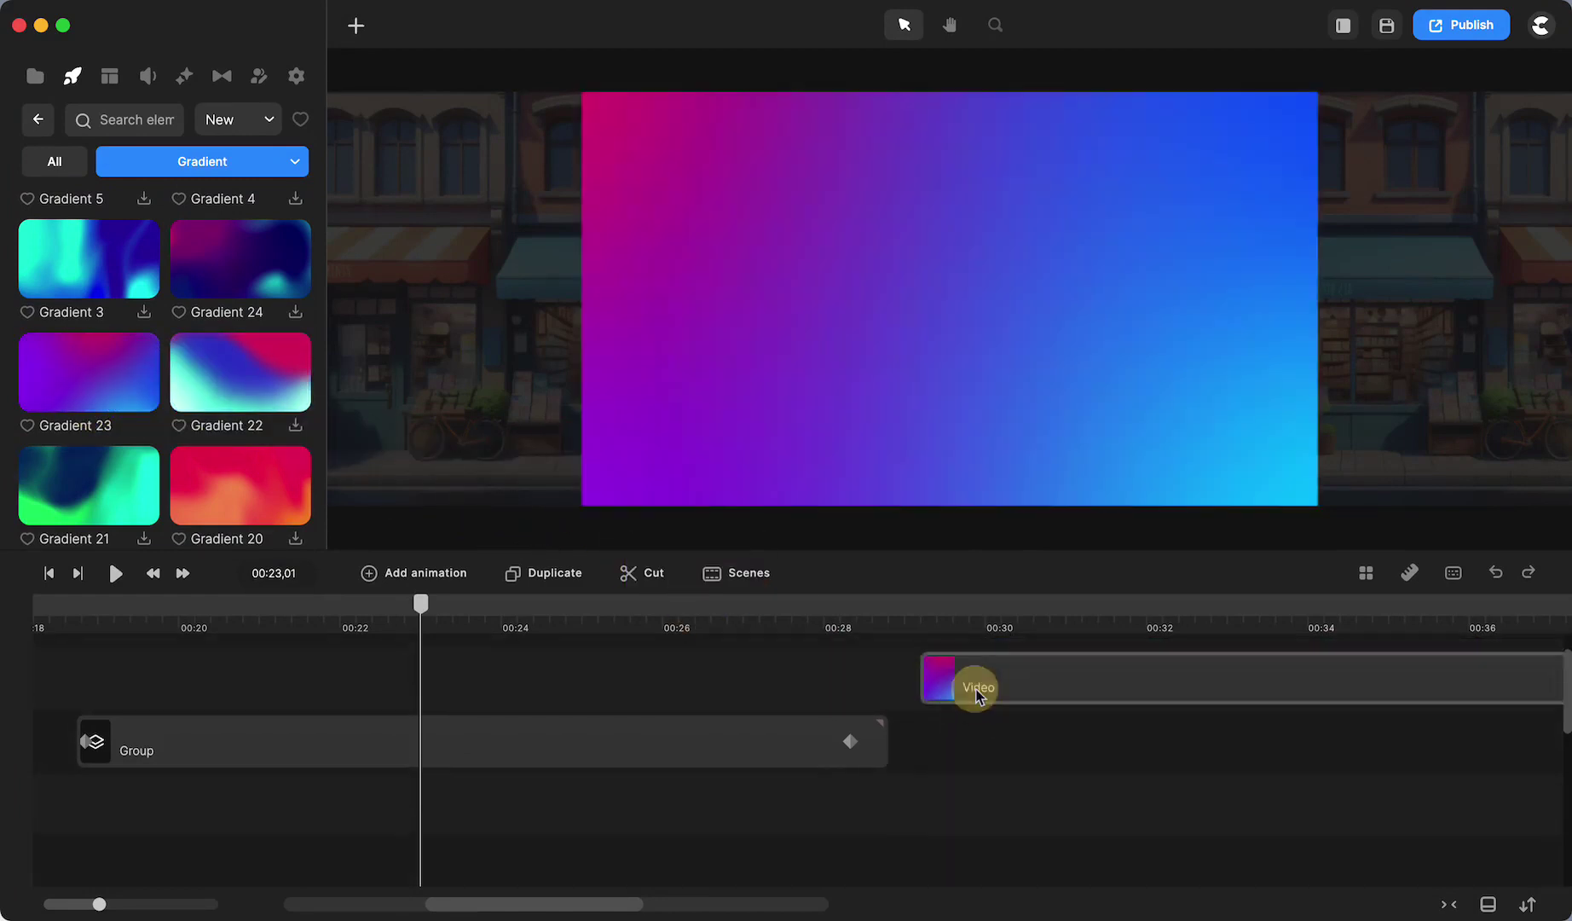
{"action": "left_click", "coordinate": [1009, 620]}
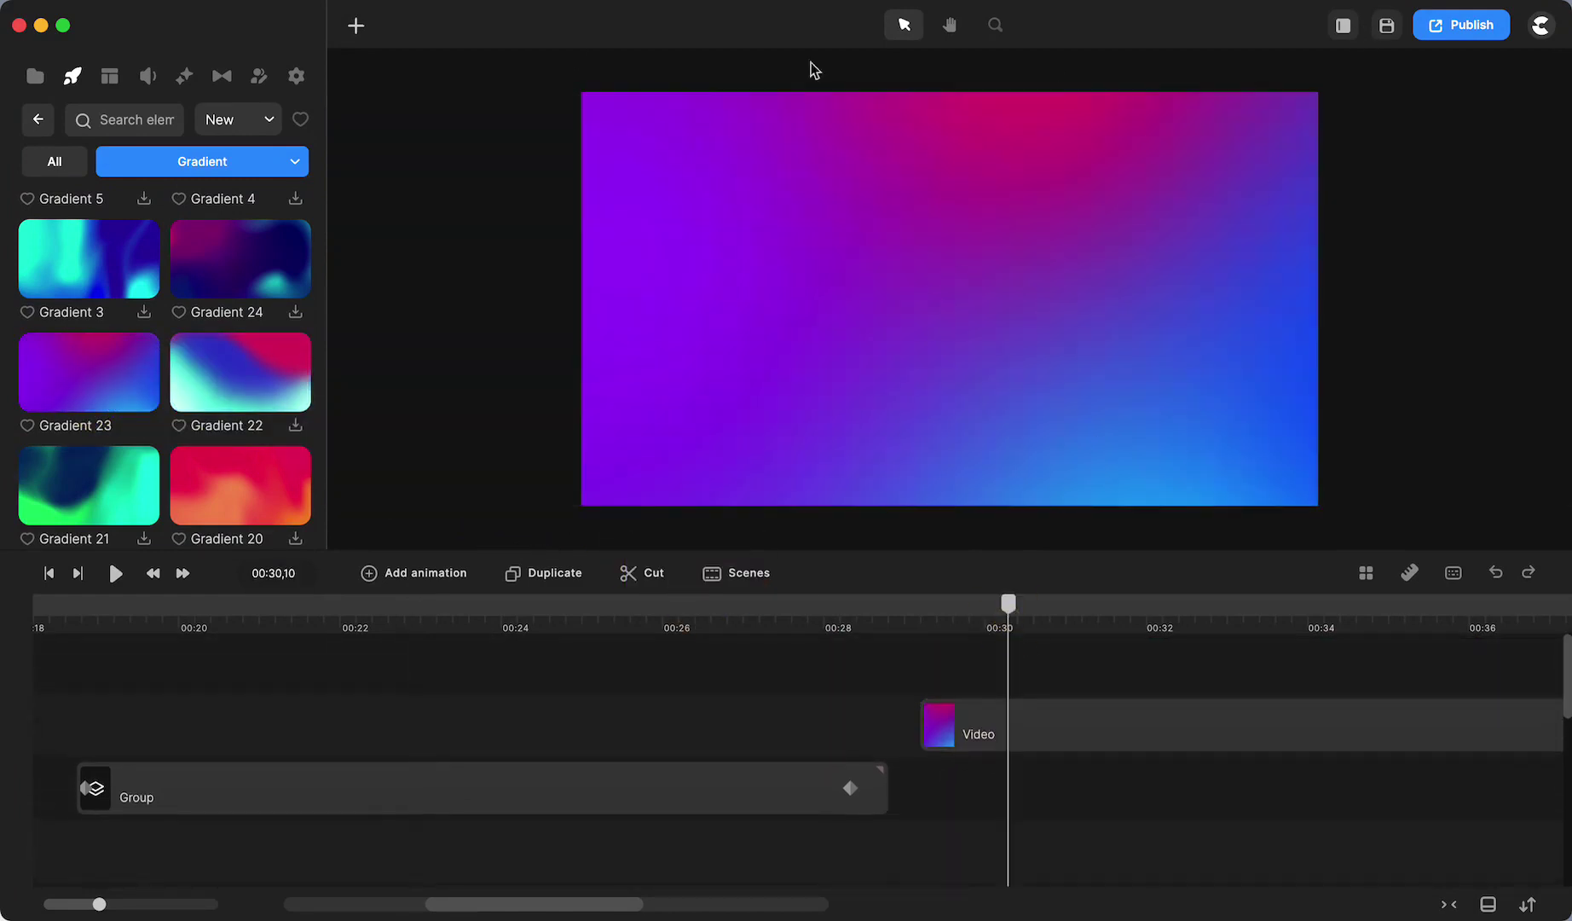
Set the canvas resolution to a 1080×1080 square
{"action": "left_click", "coordinate": [298, 79]}
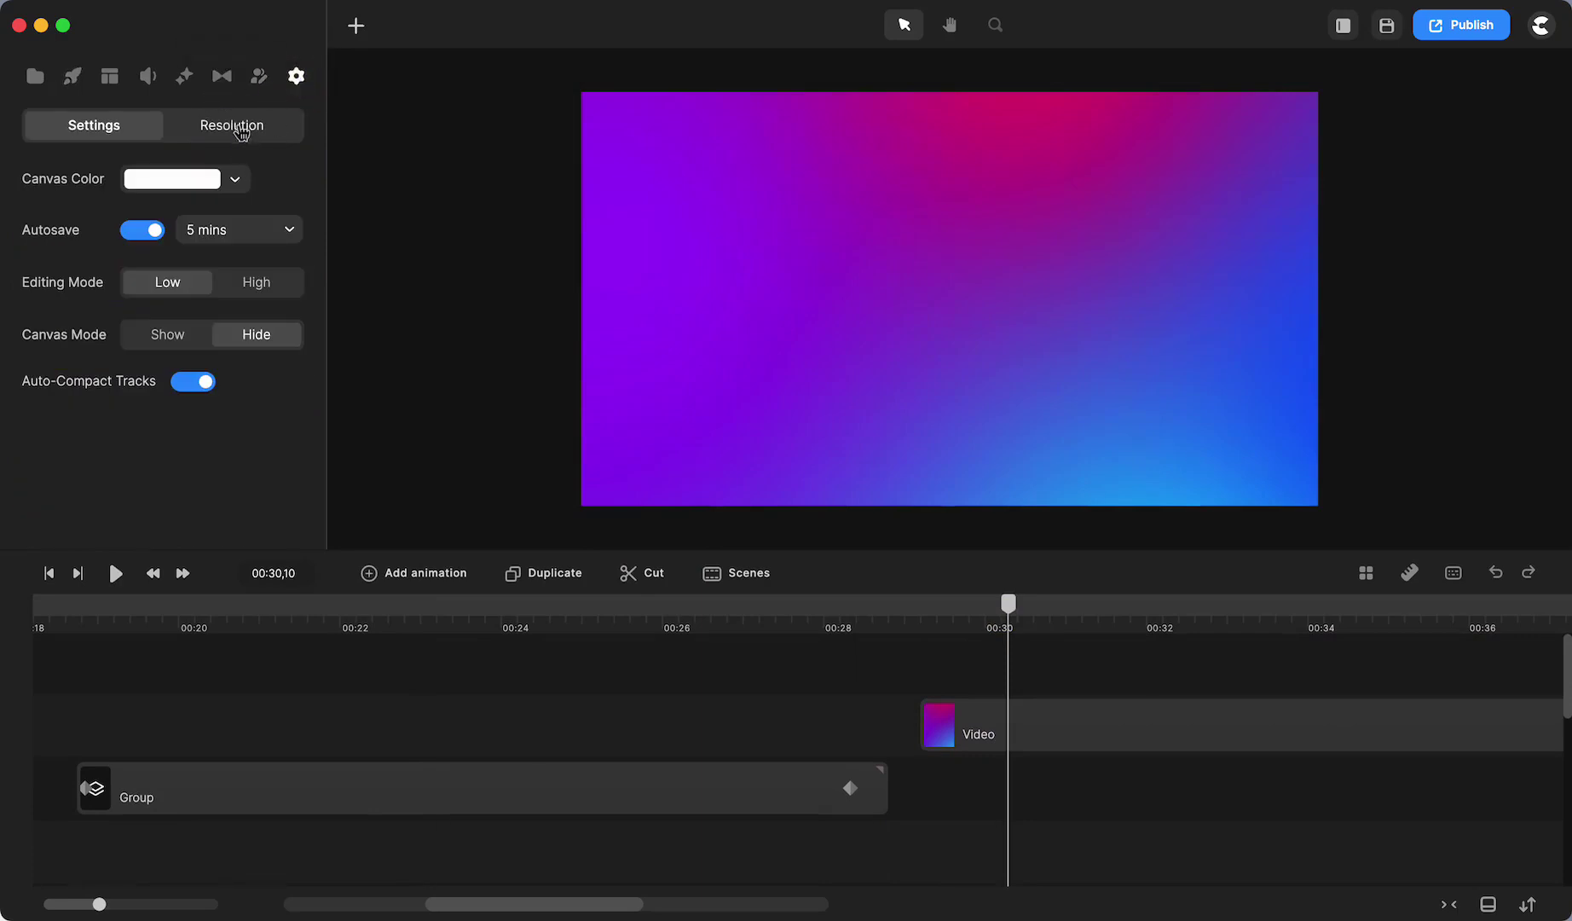
{"action": "left_click", "coordinate": [242, 133]}
{"action": "left_click", "coordinate": [198, 188]}
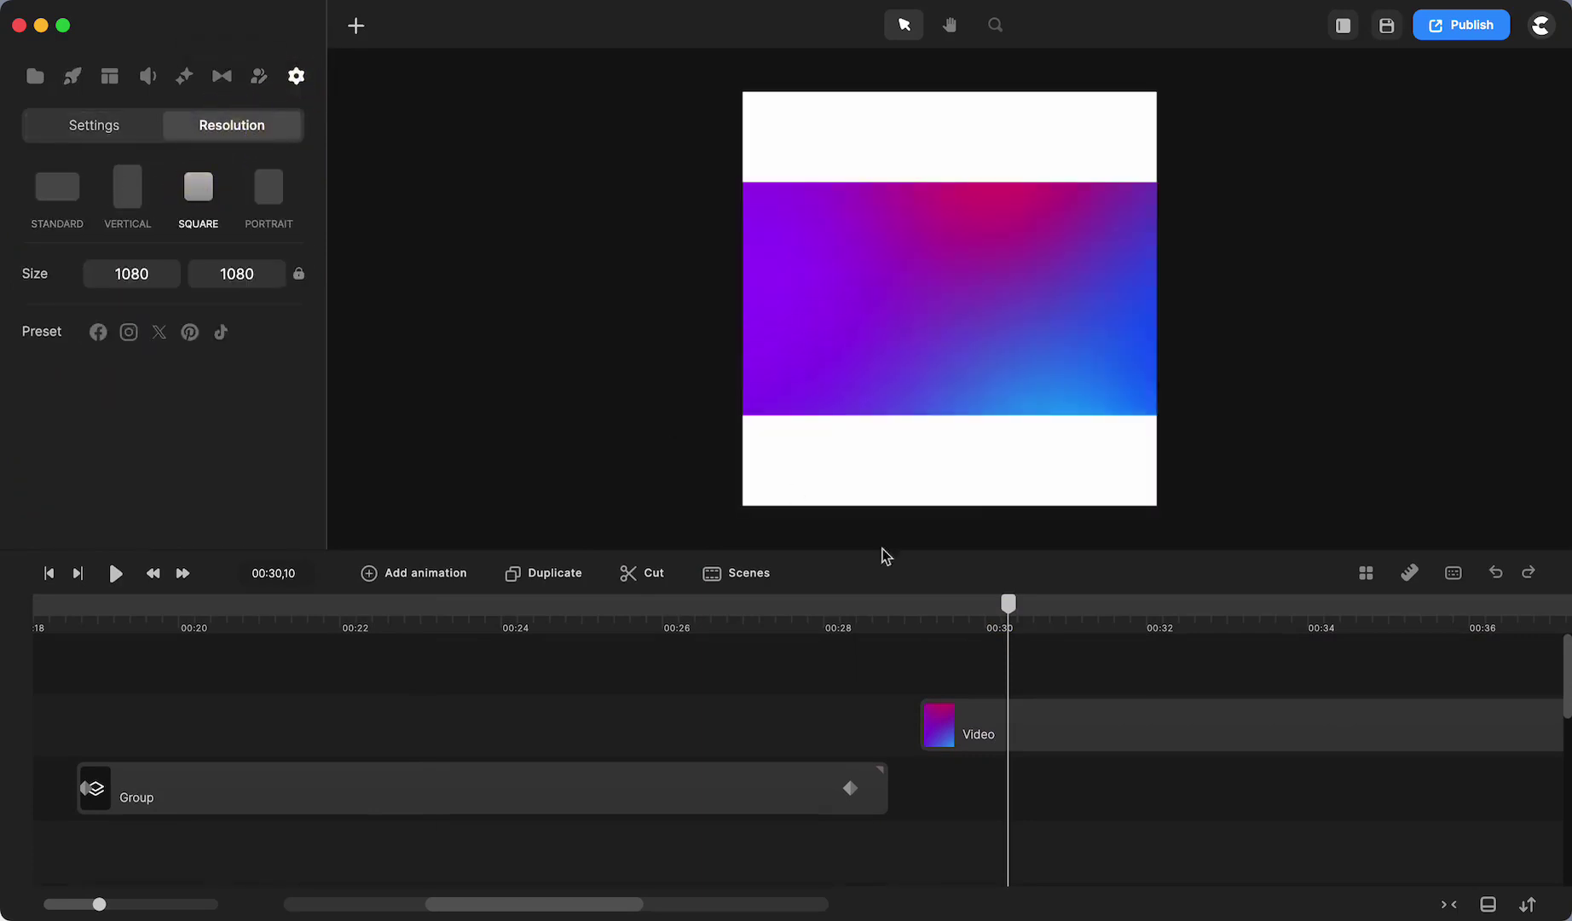
Scale the gradient to 100% with Fill and align it to the canvas's left edge
{"action": "left_click", "coordinate": [929, 348]}
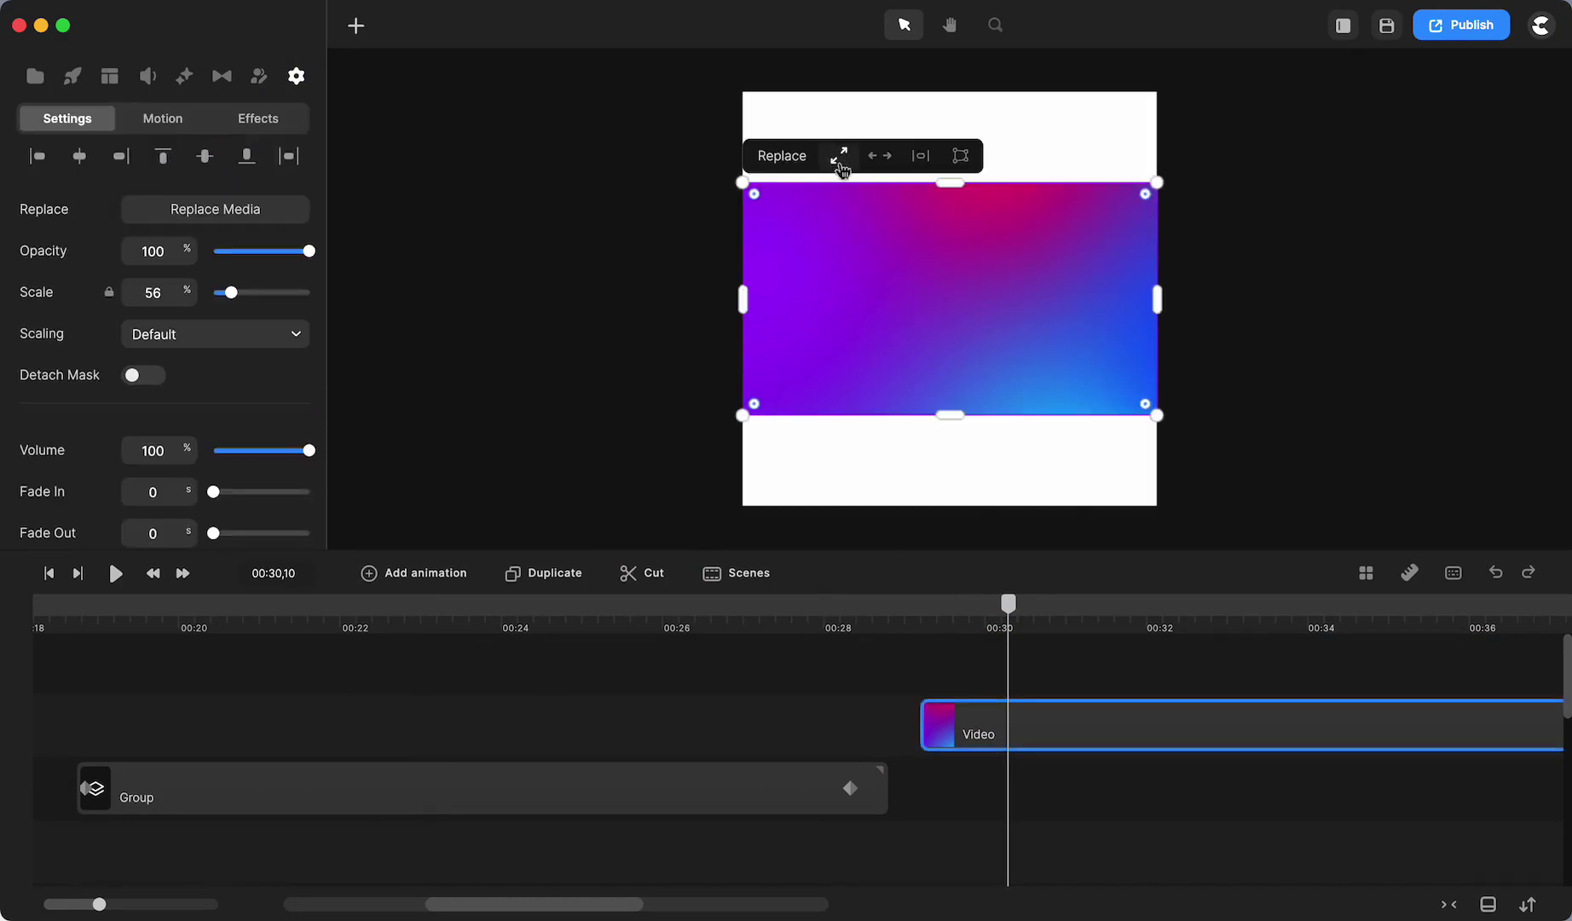
{"action": "left_click", "coordinate": [839, 157]}
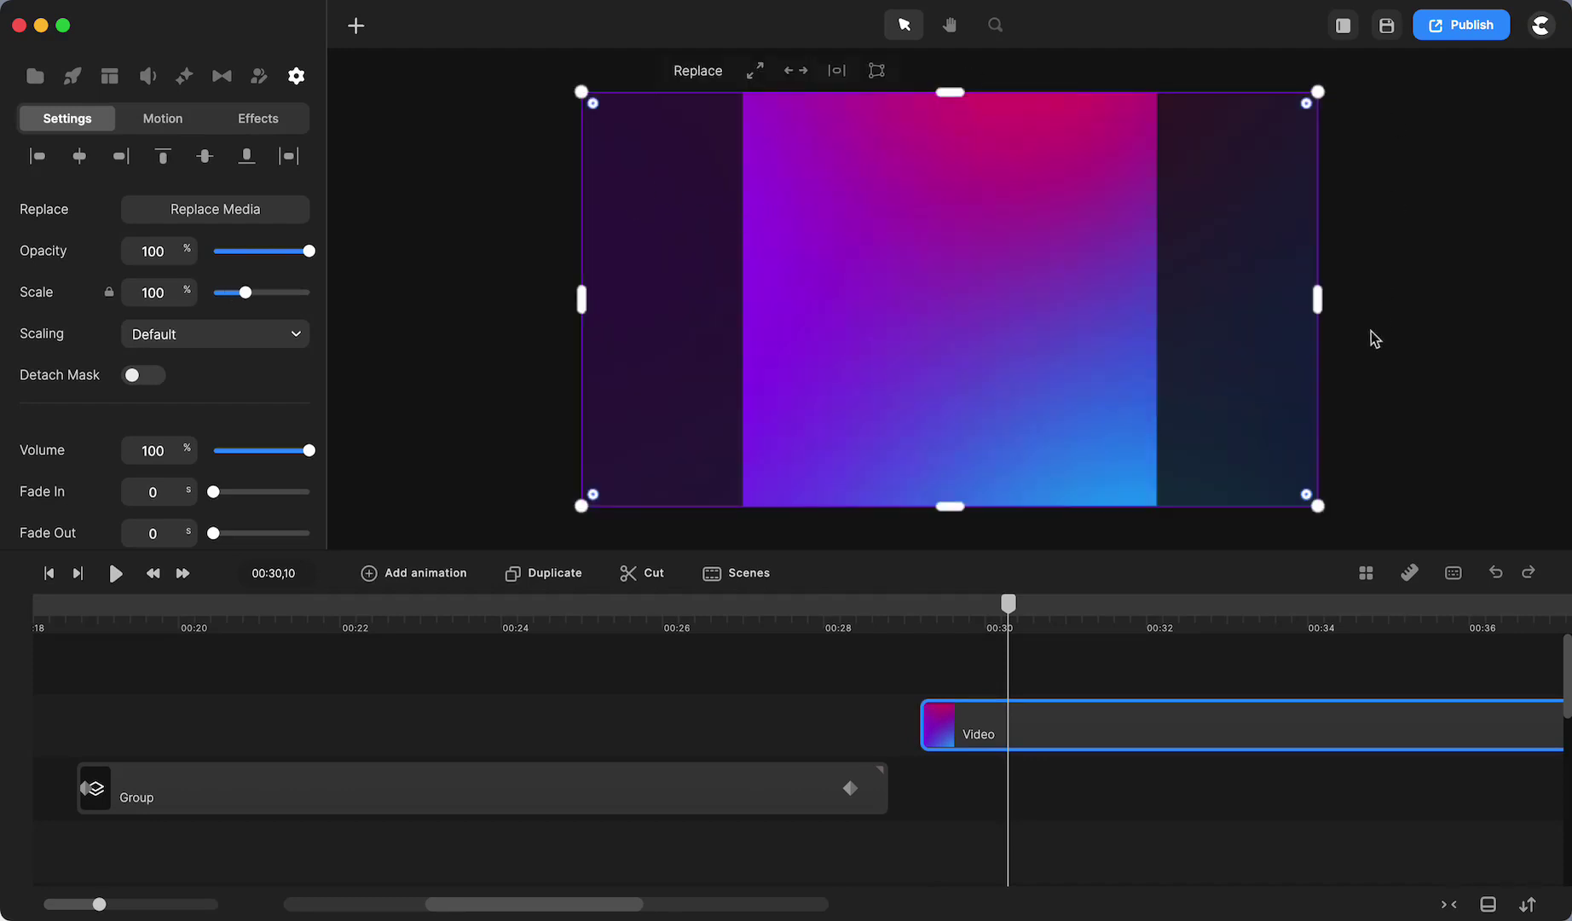
{"action": "left_click_drag", "start_coordinate": [671, 309], "coordinate": [824, 297]}
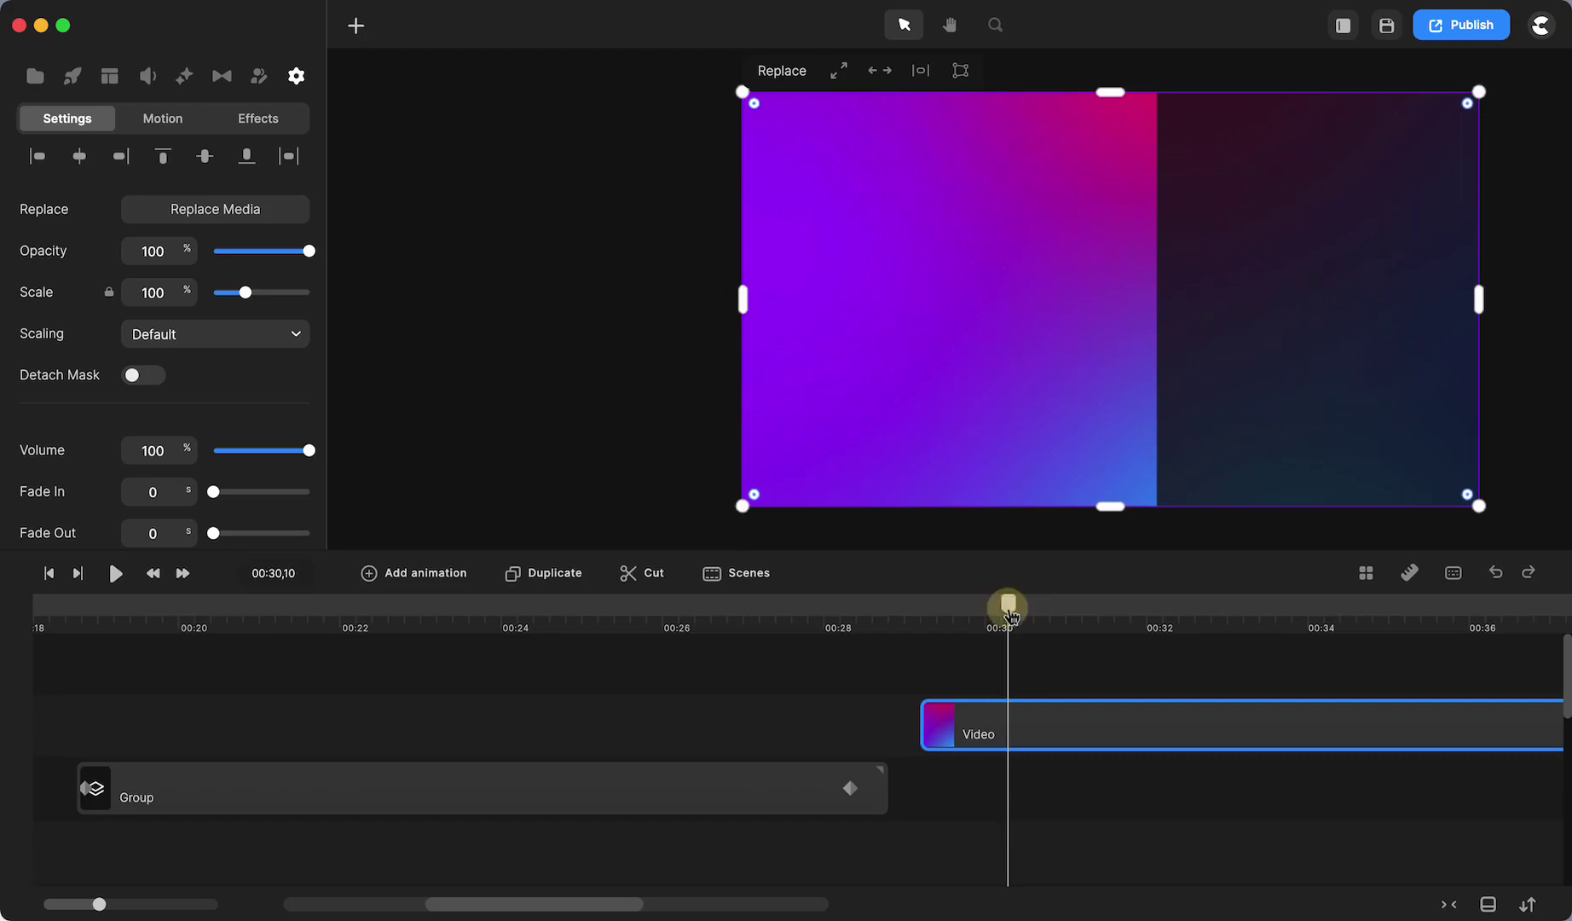
{"action": "left_click_drag", "start_coordinate": [1011, 612], "coordinate": [947, 612]}
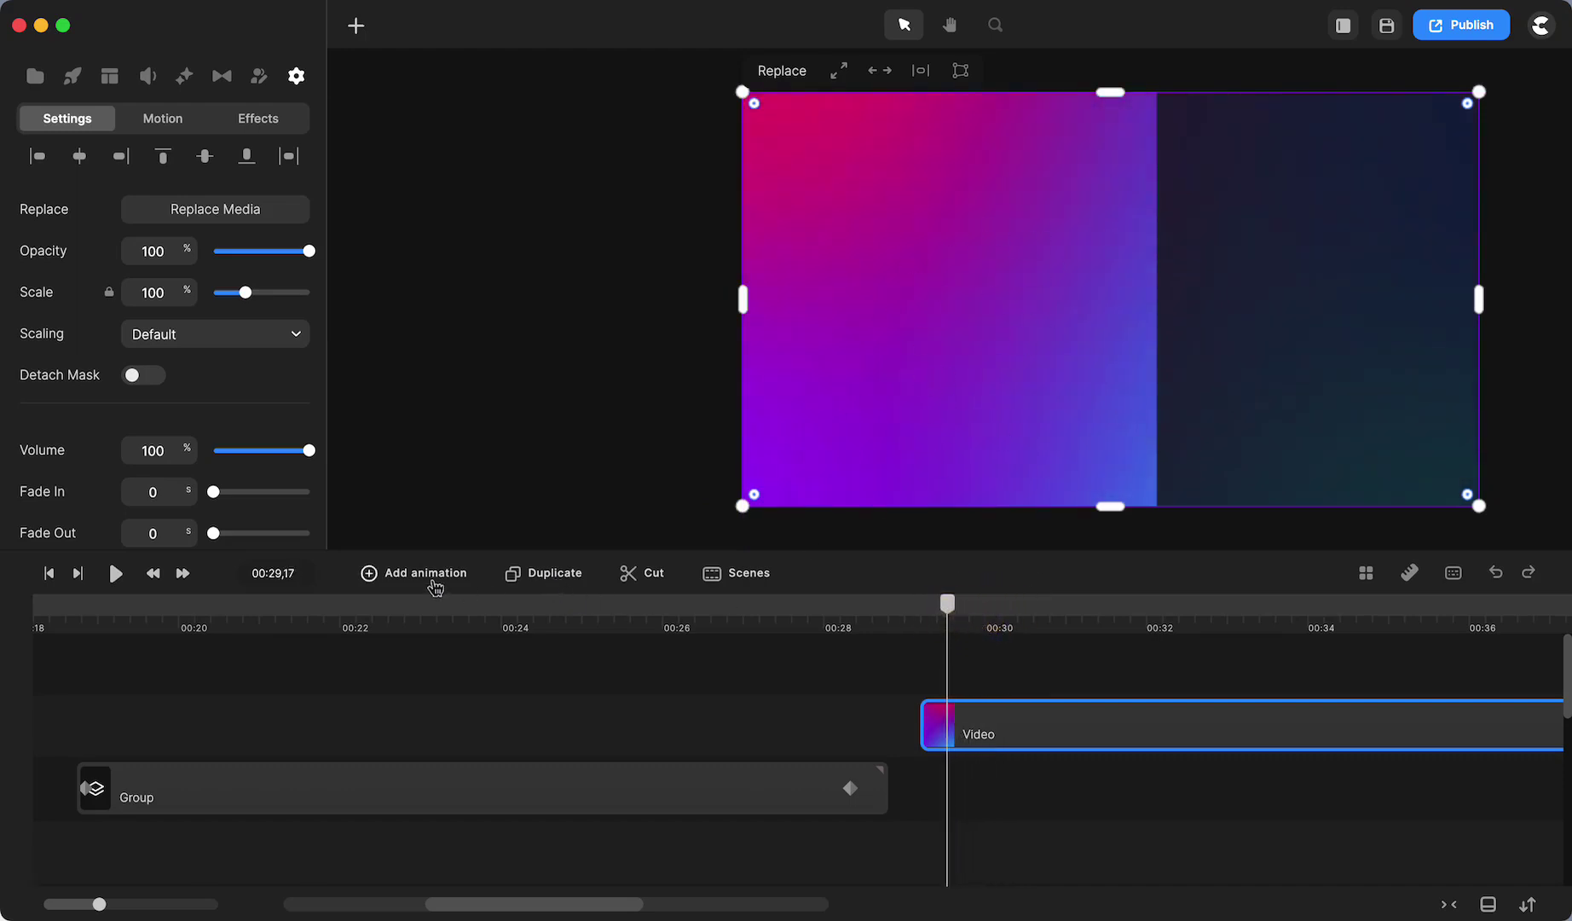
Add a linear Position animation to the gradient, ending around 00:35
{"action": "left_click", "coordinate": [432, 578]}
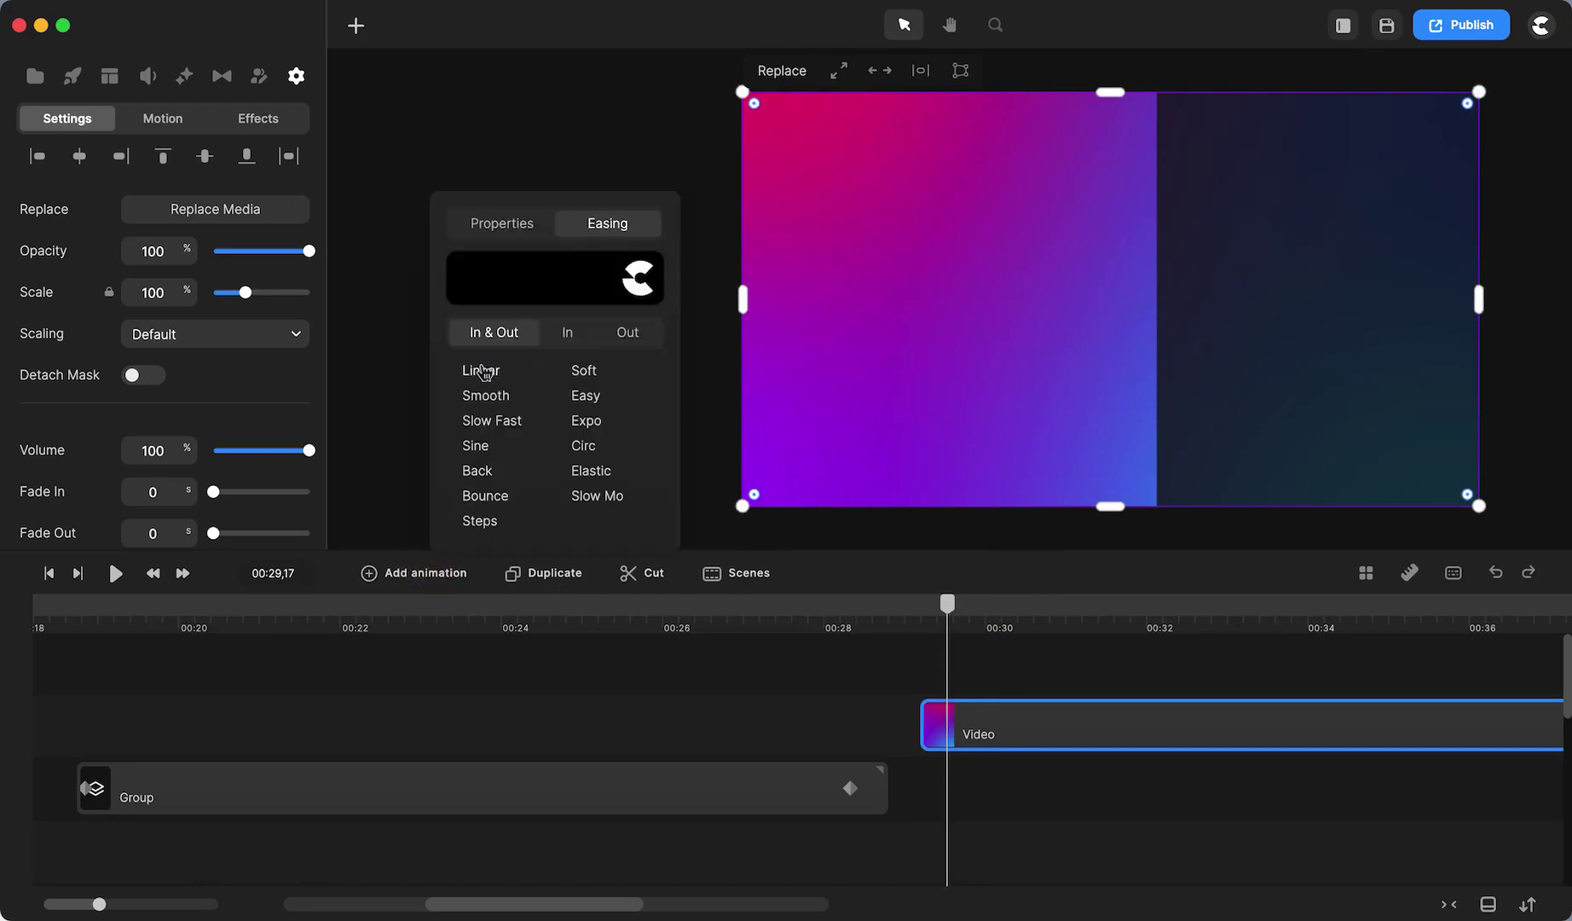
{"action": "left_click", "coordinate": [484, 373]}
{"action": "left_click", "coordinate": [504, 220]}
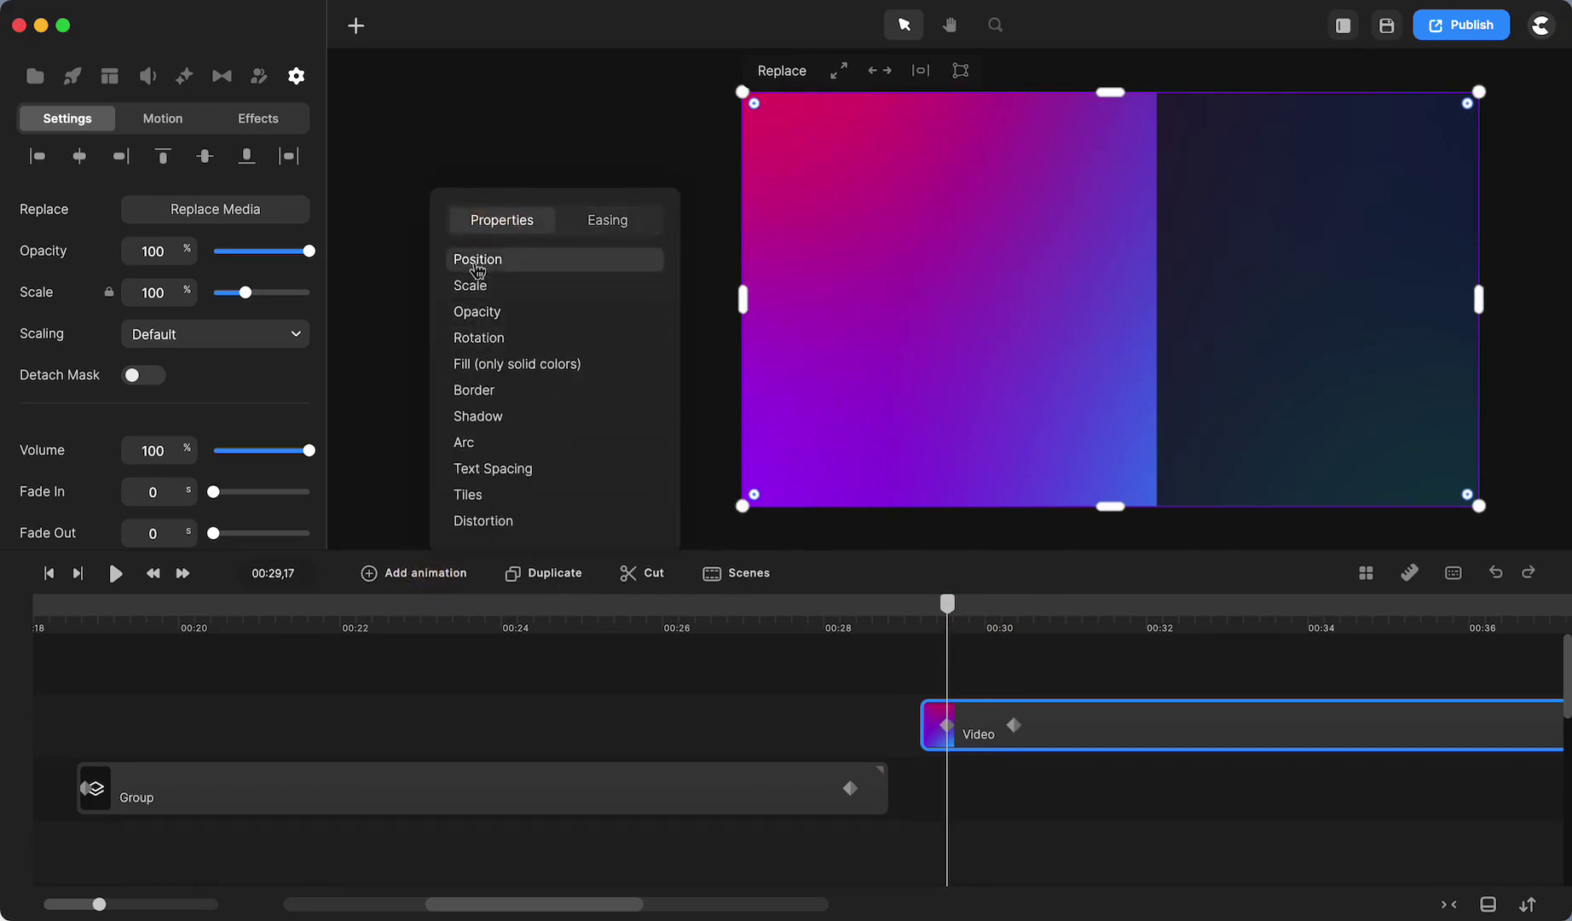
{"action": "left_click_drag", "start_coordinate": [1010, 722], "coordinate": [1378, 730]}
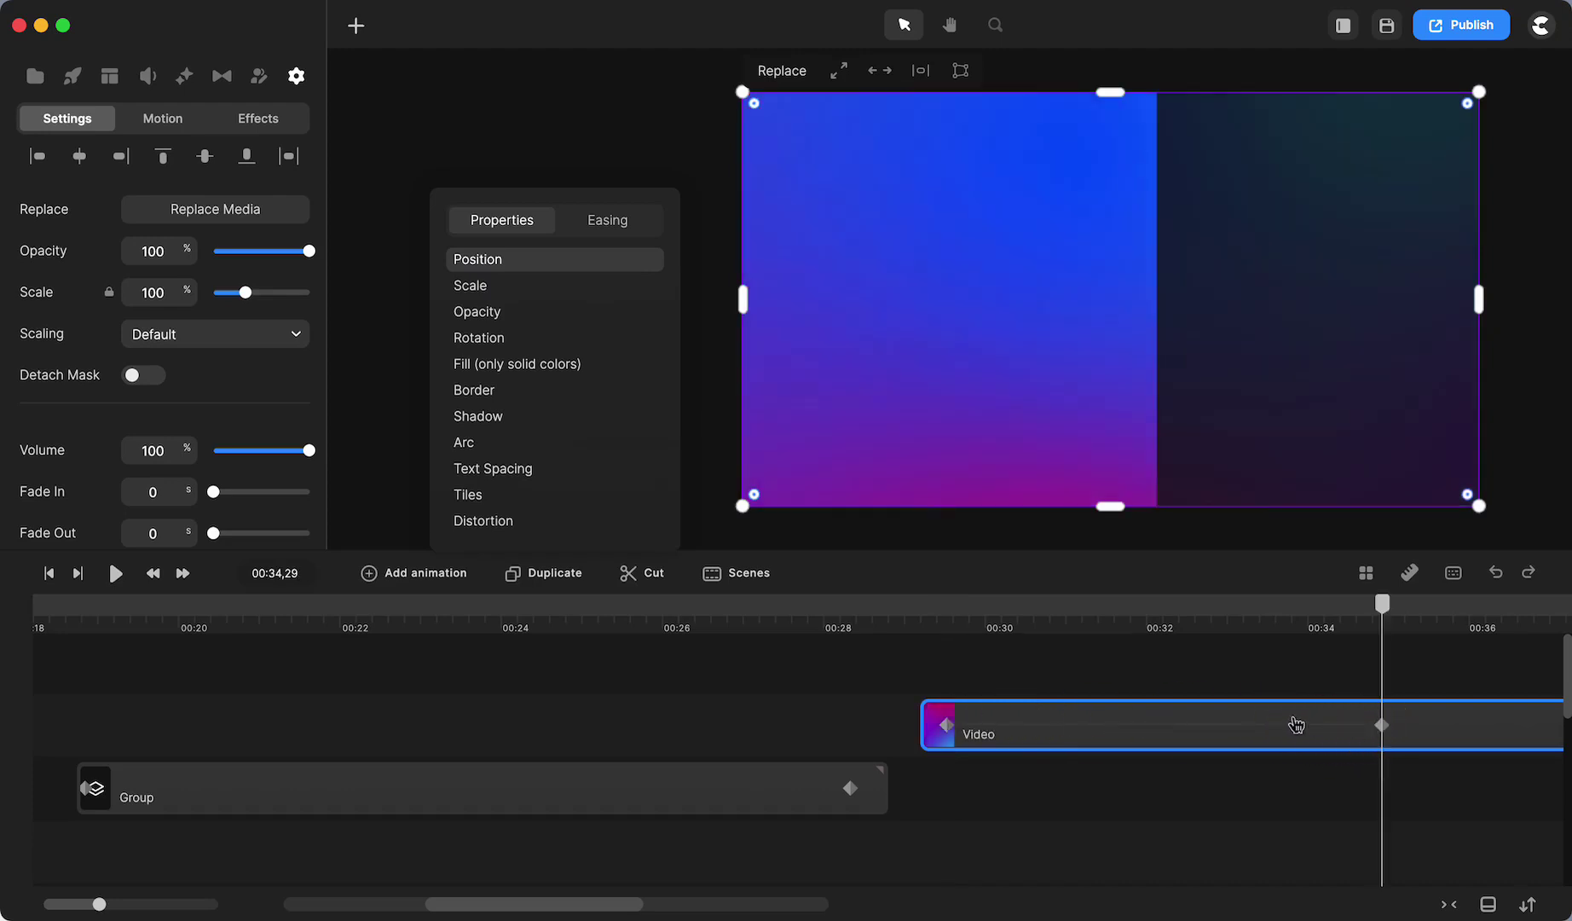
{"action": "left_click", "coordinate": [1296, 725]}
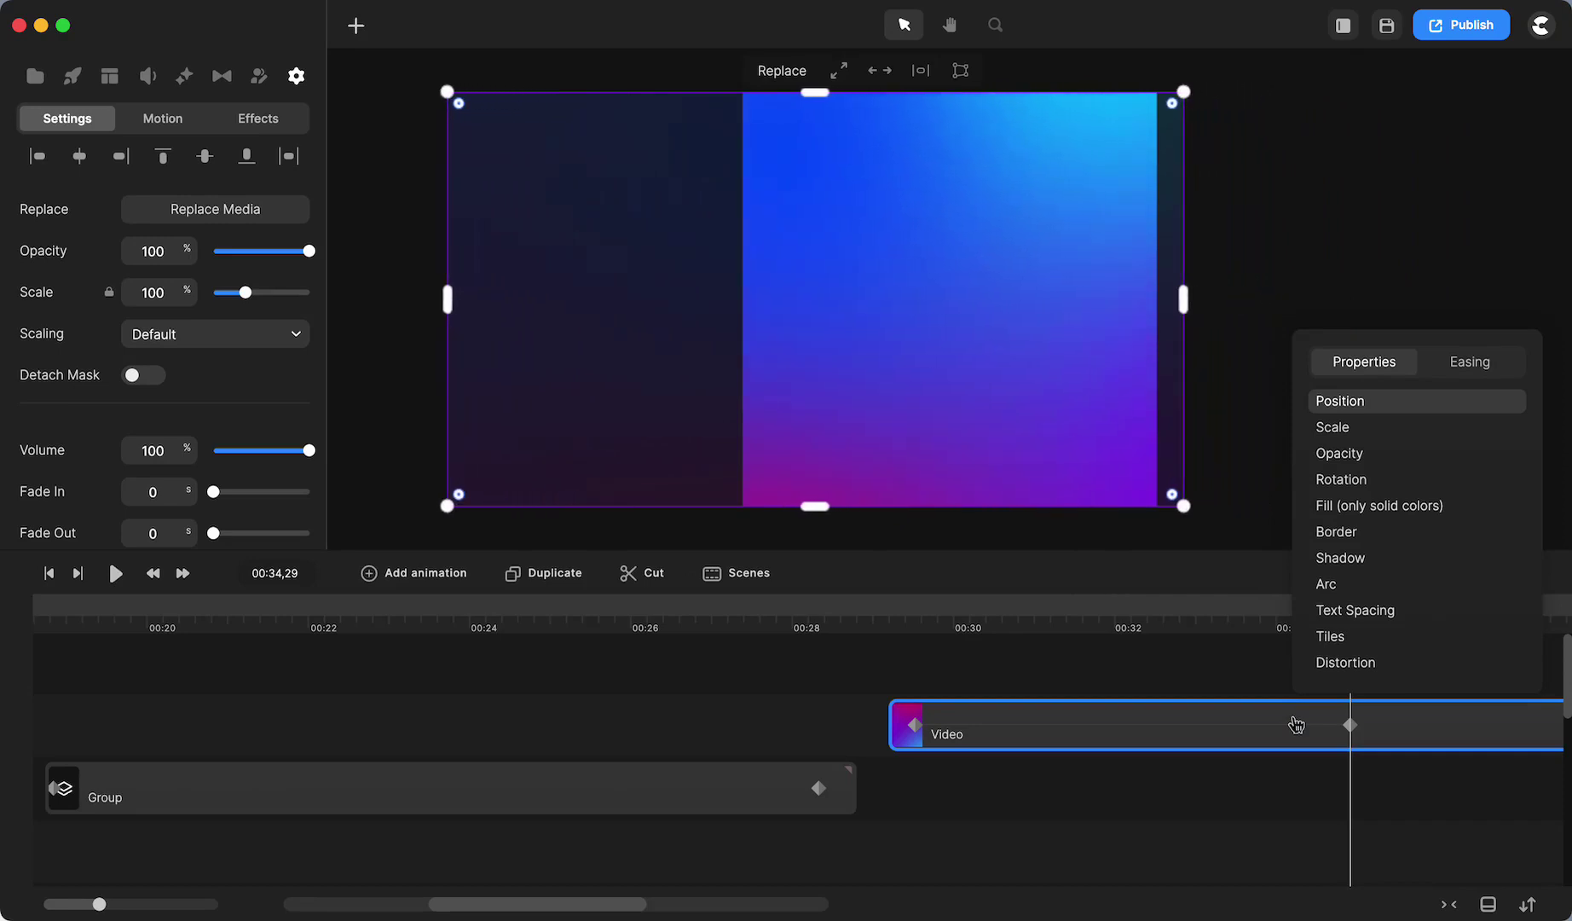
{"action": "scroll", "coordinate": [1333, 801], "scroll_direction": "right", "scroll_amount": 10}
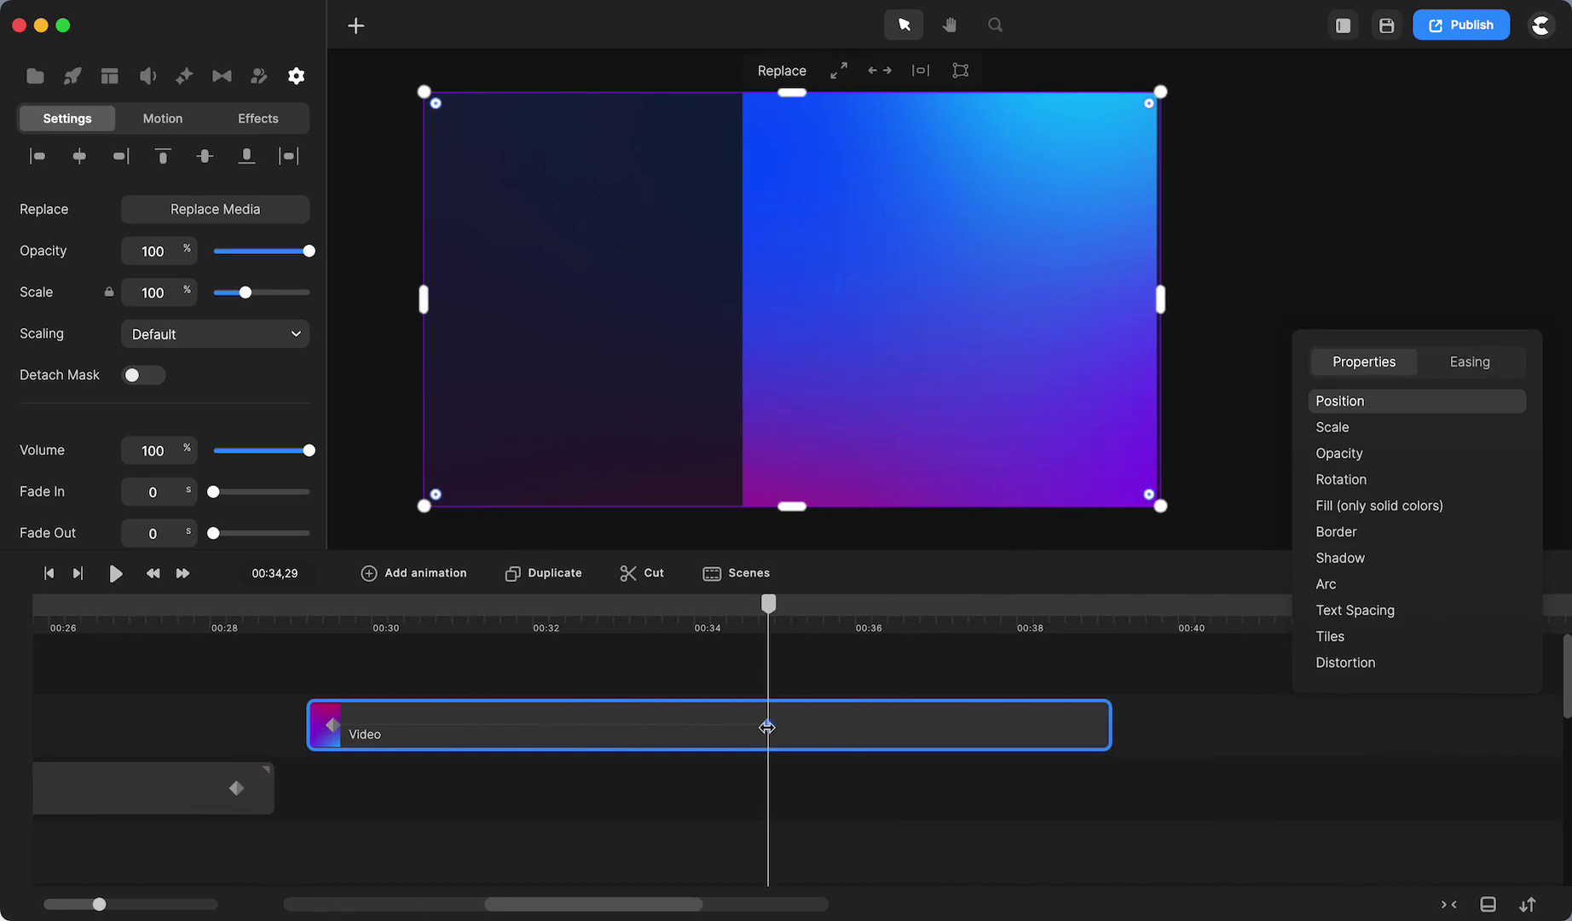
Add a second linear Position keyframe, pushed out to about 00:39
{"action": "left_click", "coordinate": [415, 577]}
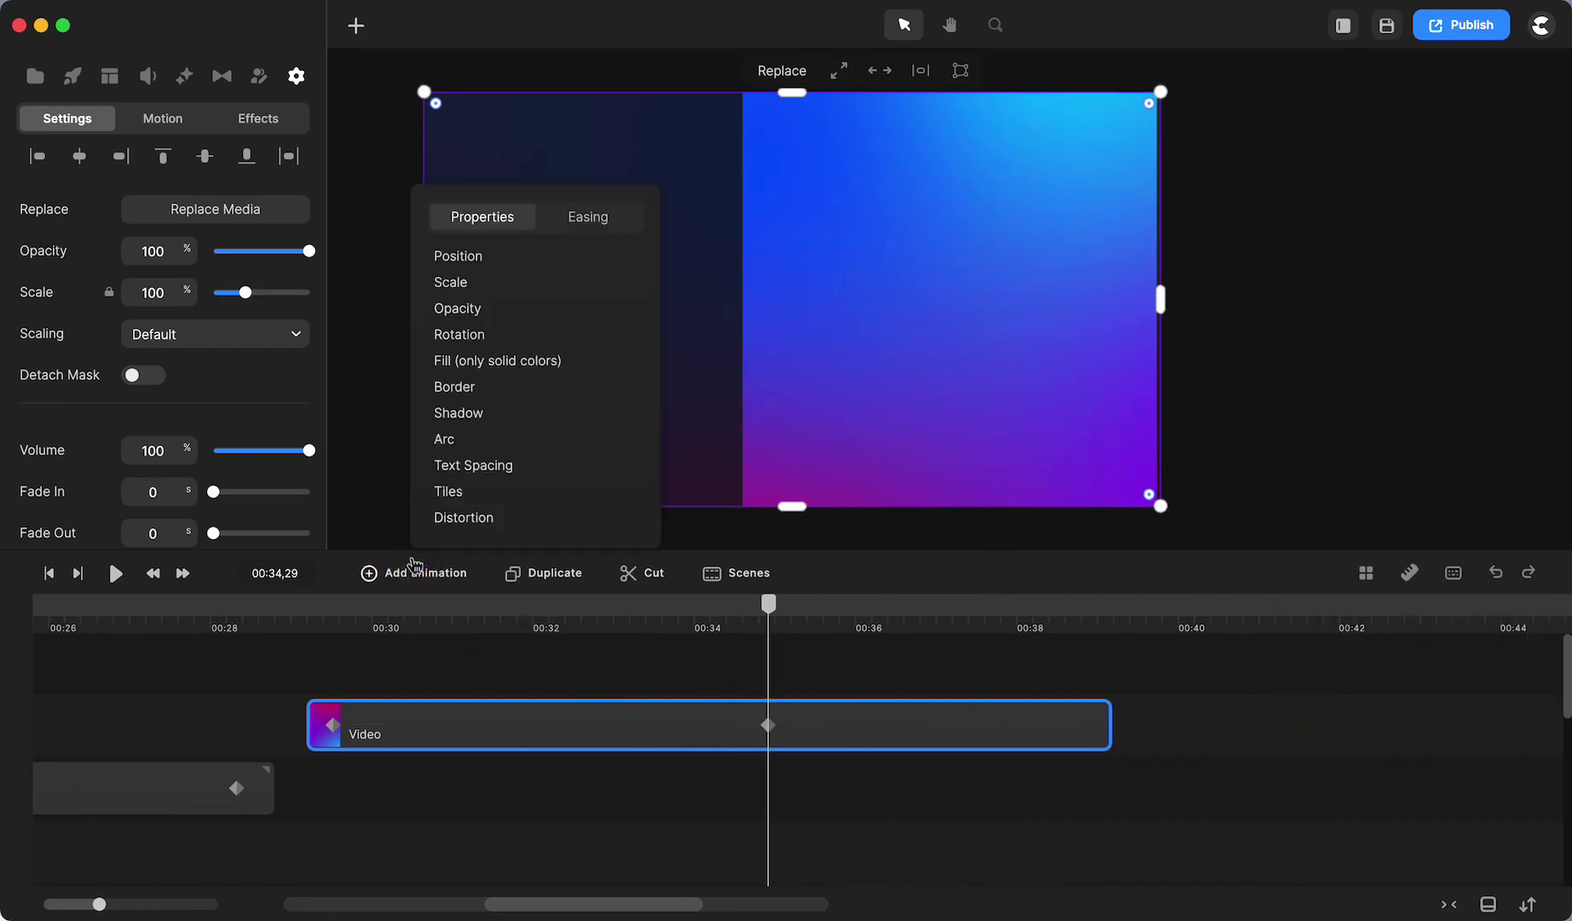
{"action": "left_click", "coordinate": [449, 258]}
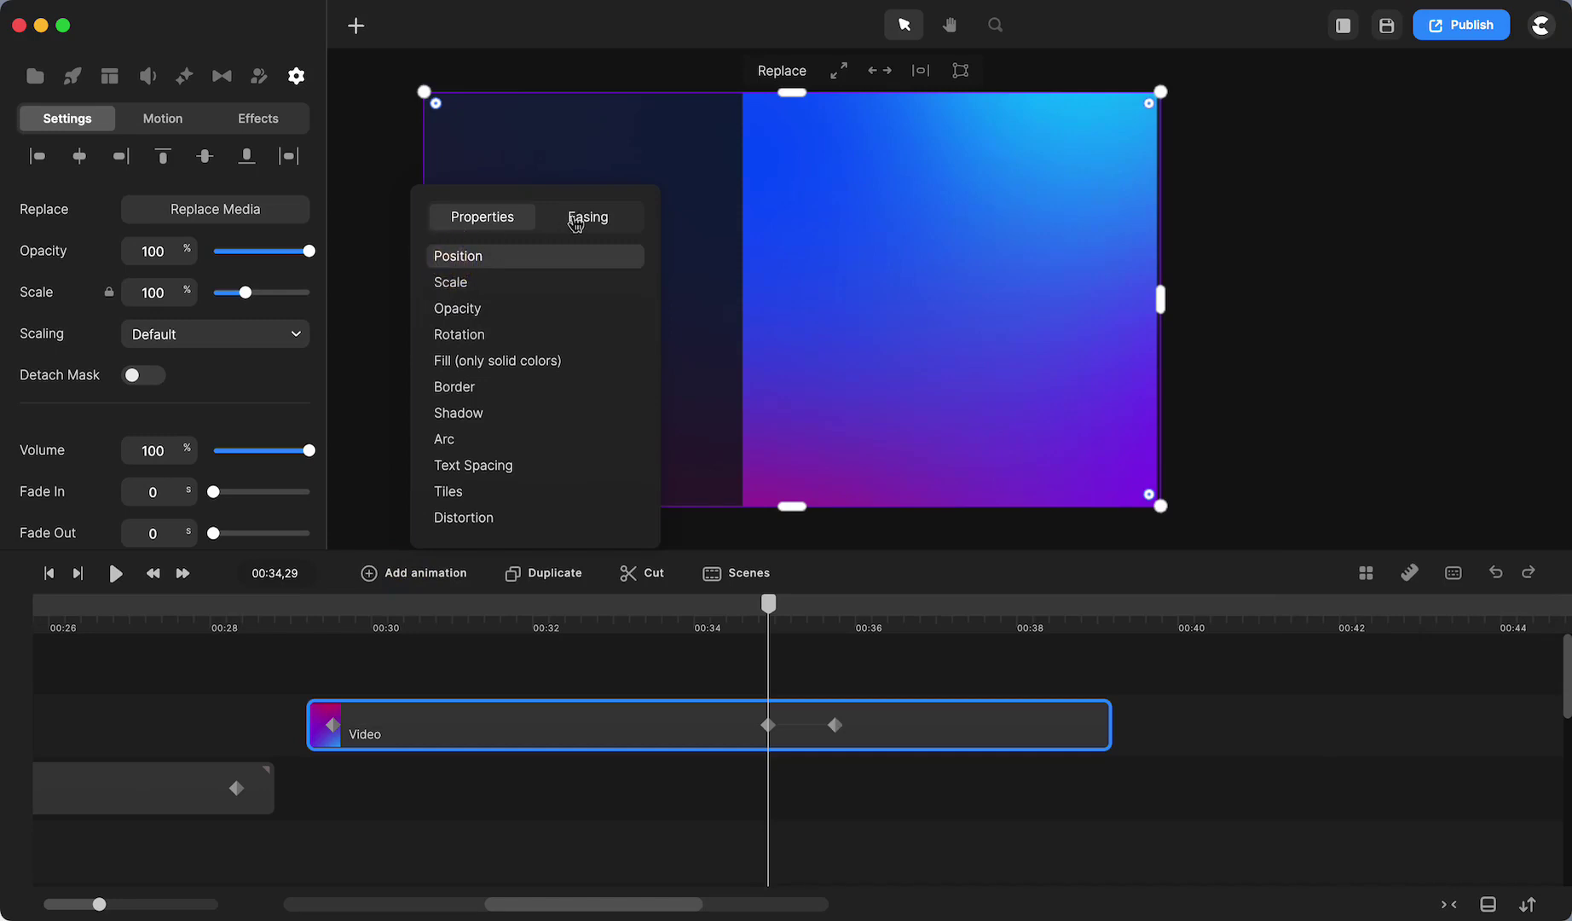
{"action": "left_click", "coordinate": [576, 222]}
{"action": "left_click", "coordinate": [465, 369]}
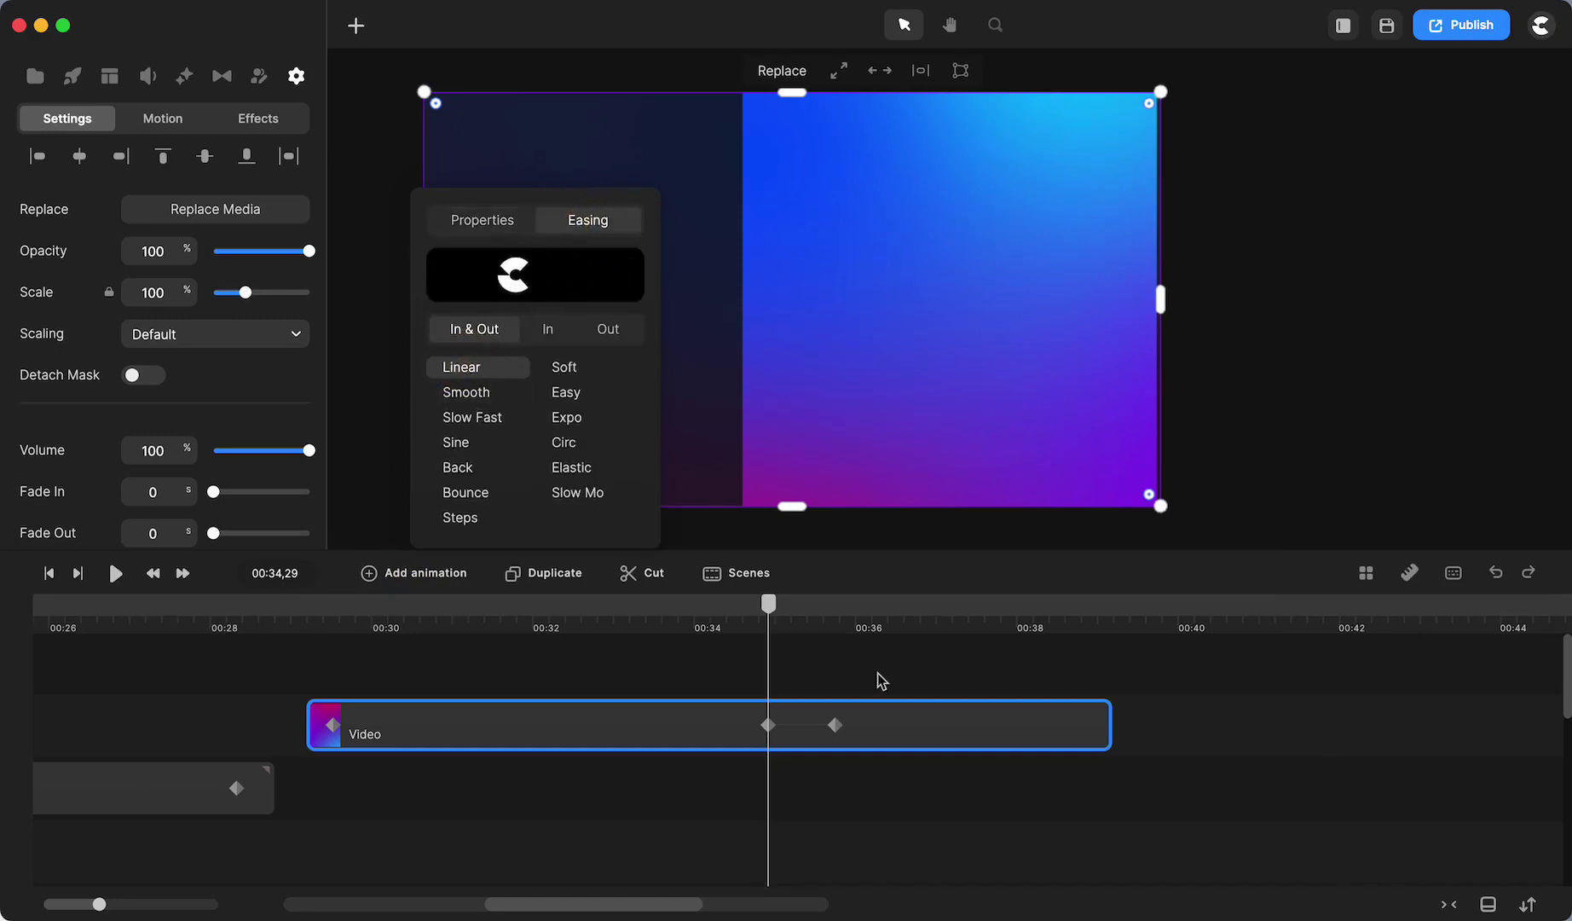
{"action": "left_click_drag", "start_coordinate": [835, 725], "coordinate": [1098, 729]}
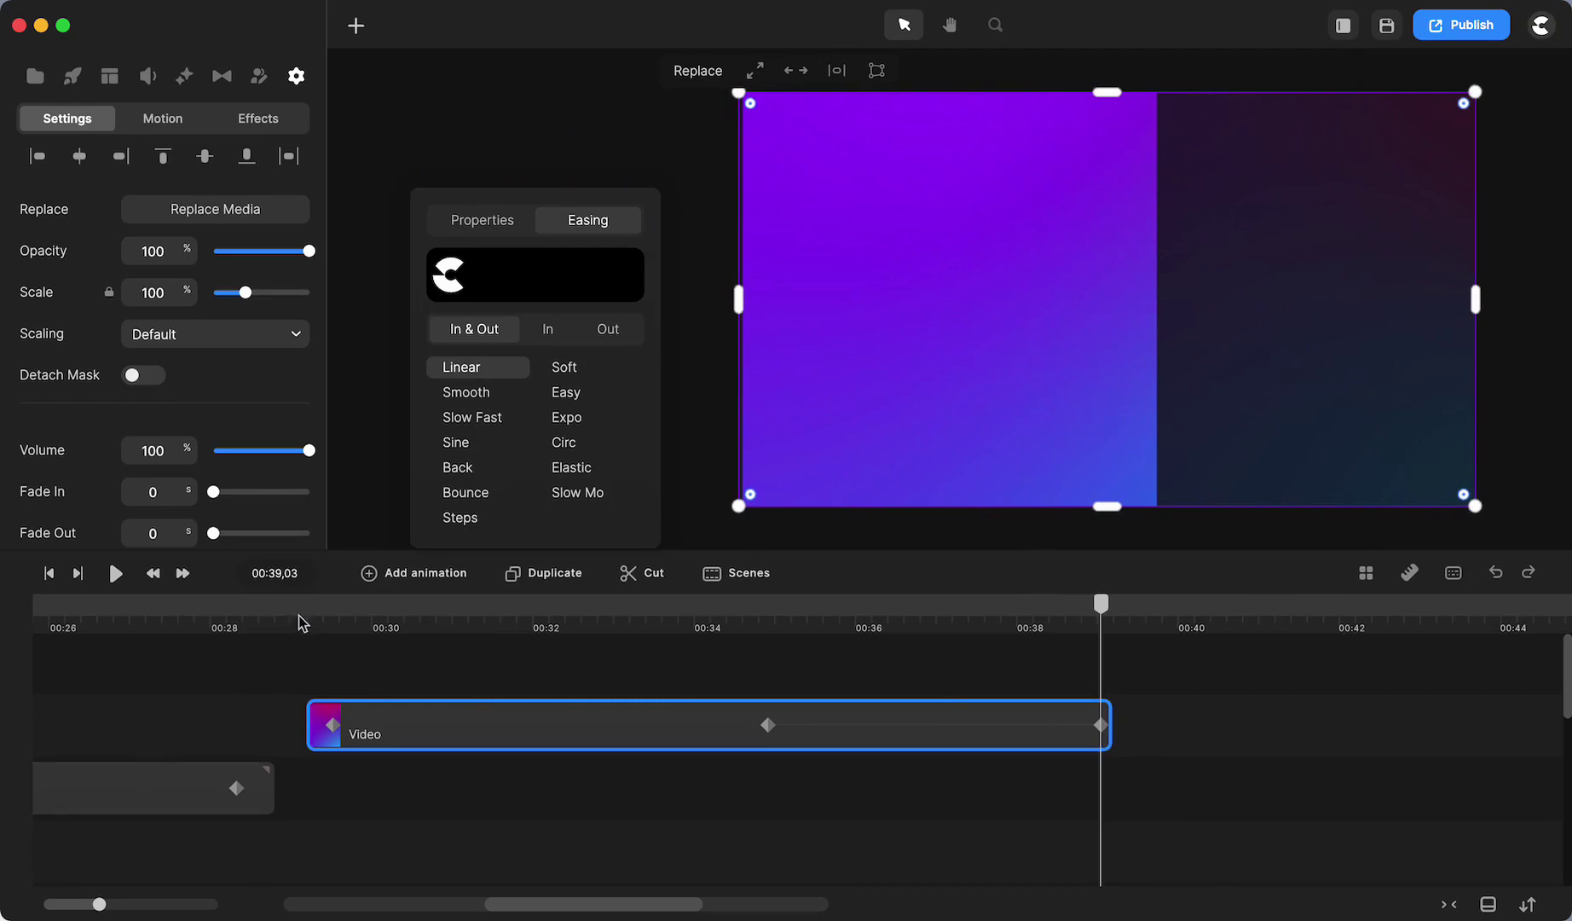
Play back and scrub the gradient's panning motion from its clip start
{"action": "left_click", "coordinate": [301, 605]}
{"action": "left_click", "coordinate": [115, 574]}
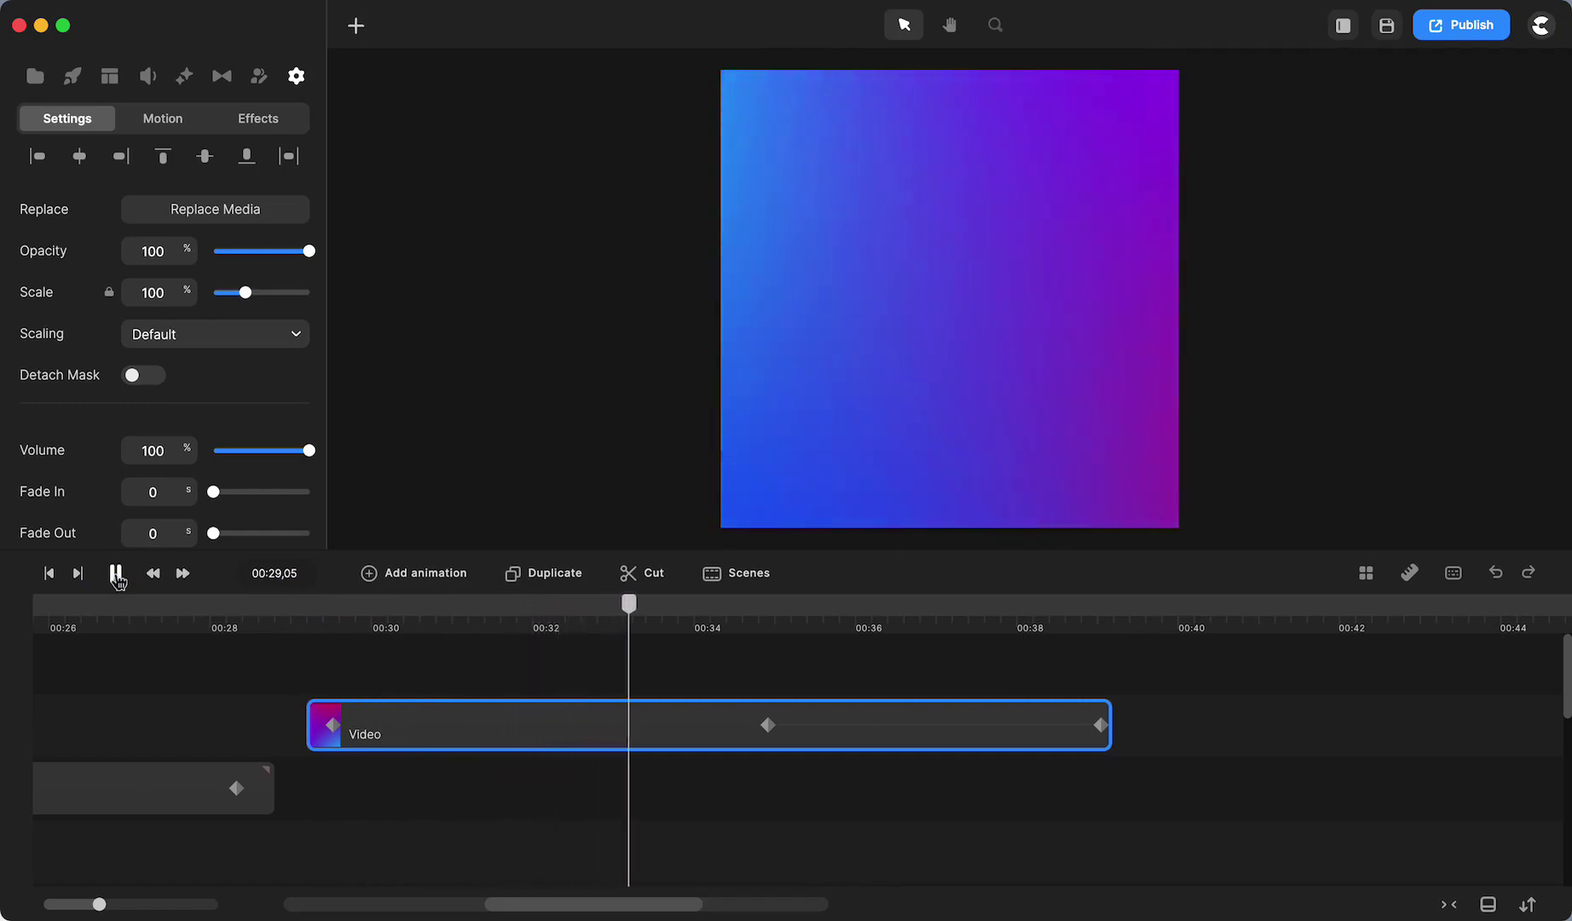
{"action": "left_click", "coordinate": [116, 574]}
{"action": "left_click_drag", "start_coordinate": [631, 604], "coordinate": [540, 756]}
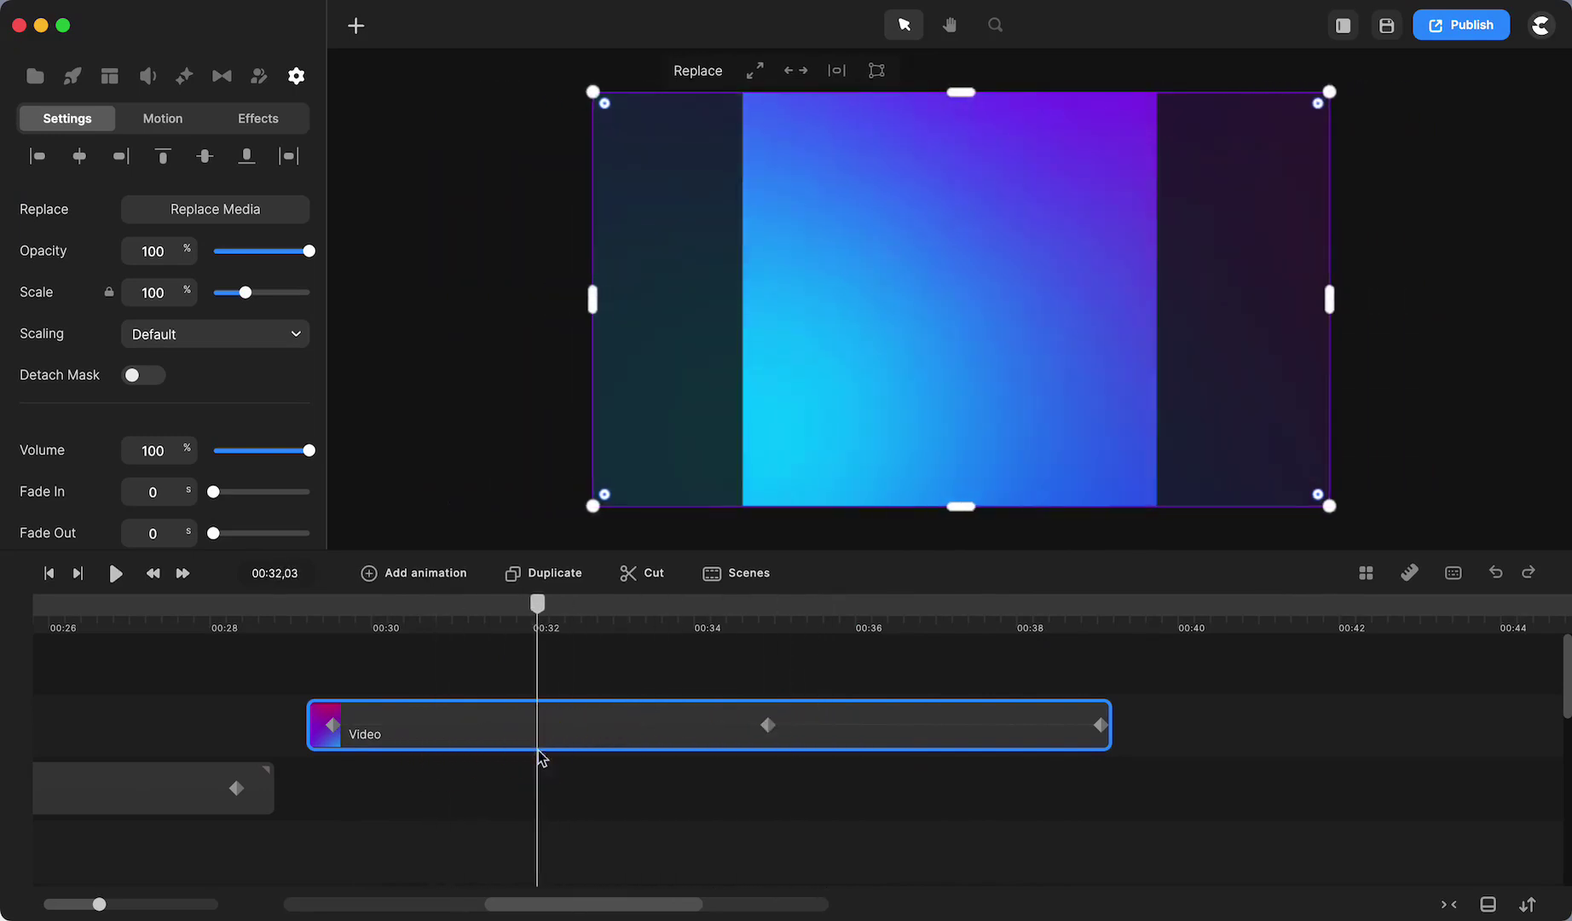
Switch the canvas back to Standard 1920×1080 and scrub through the street scene
{"action": "left_click", "coordinate": [110, 604]}
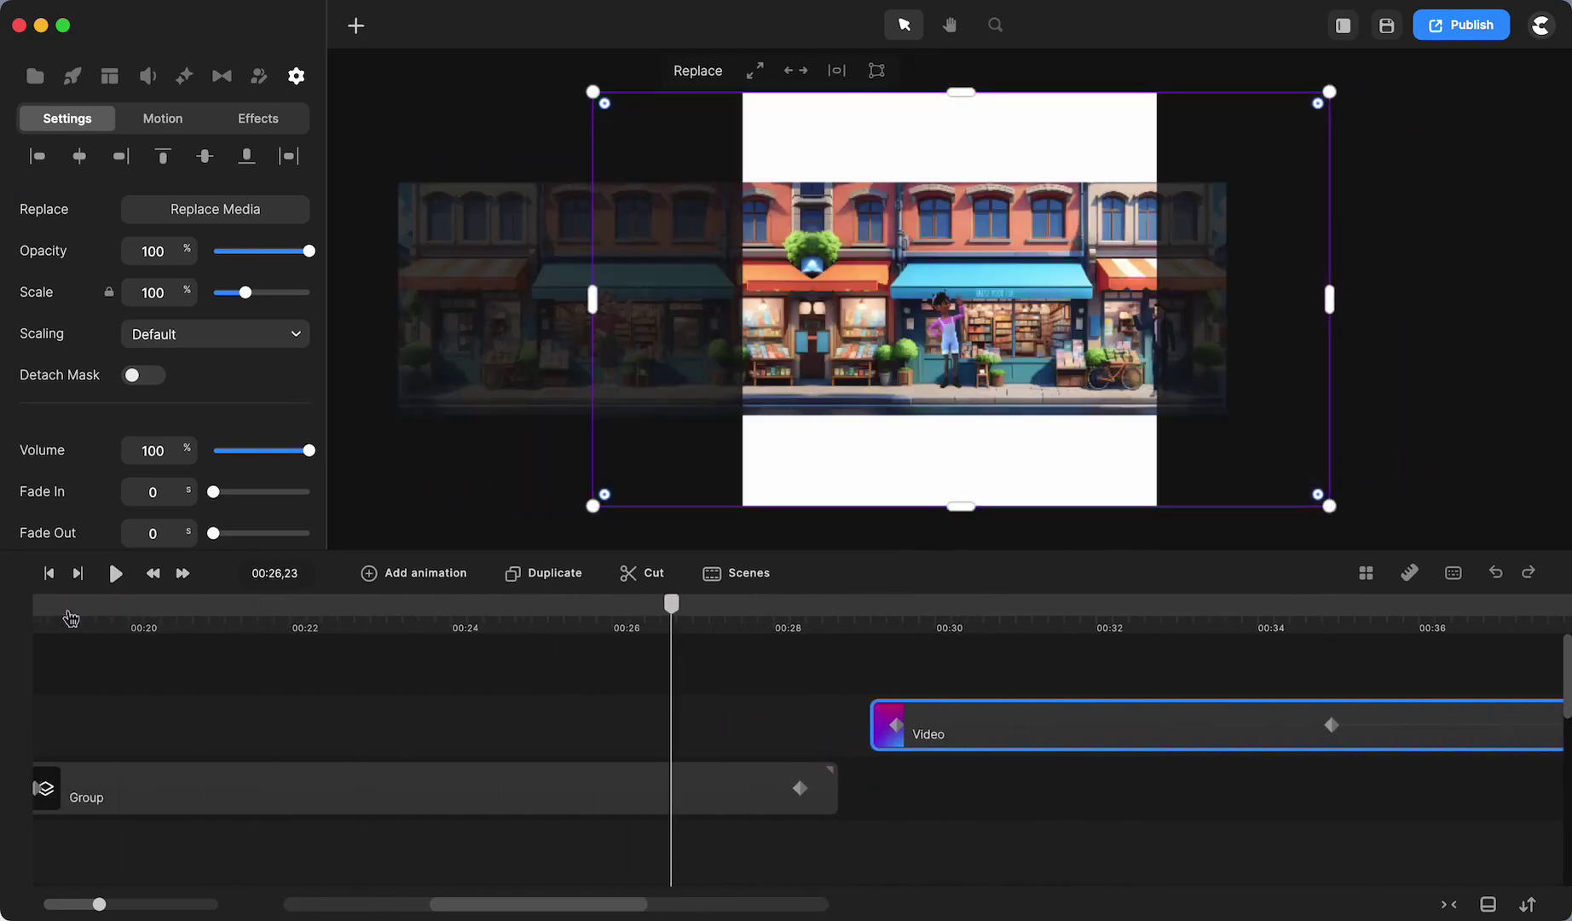
{"action": "left_click", "coordinate": [71, 607]}
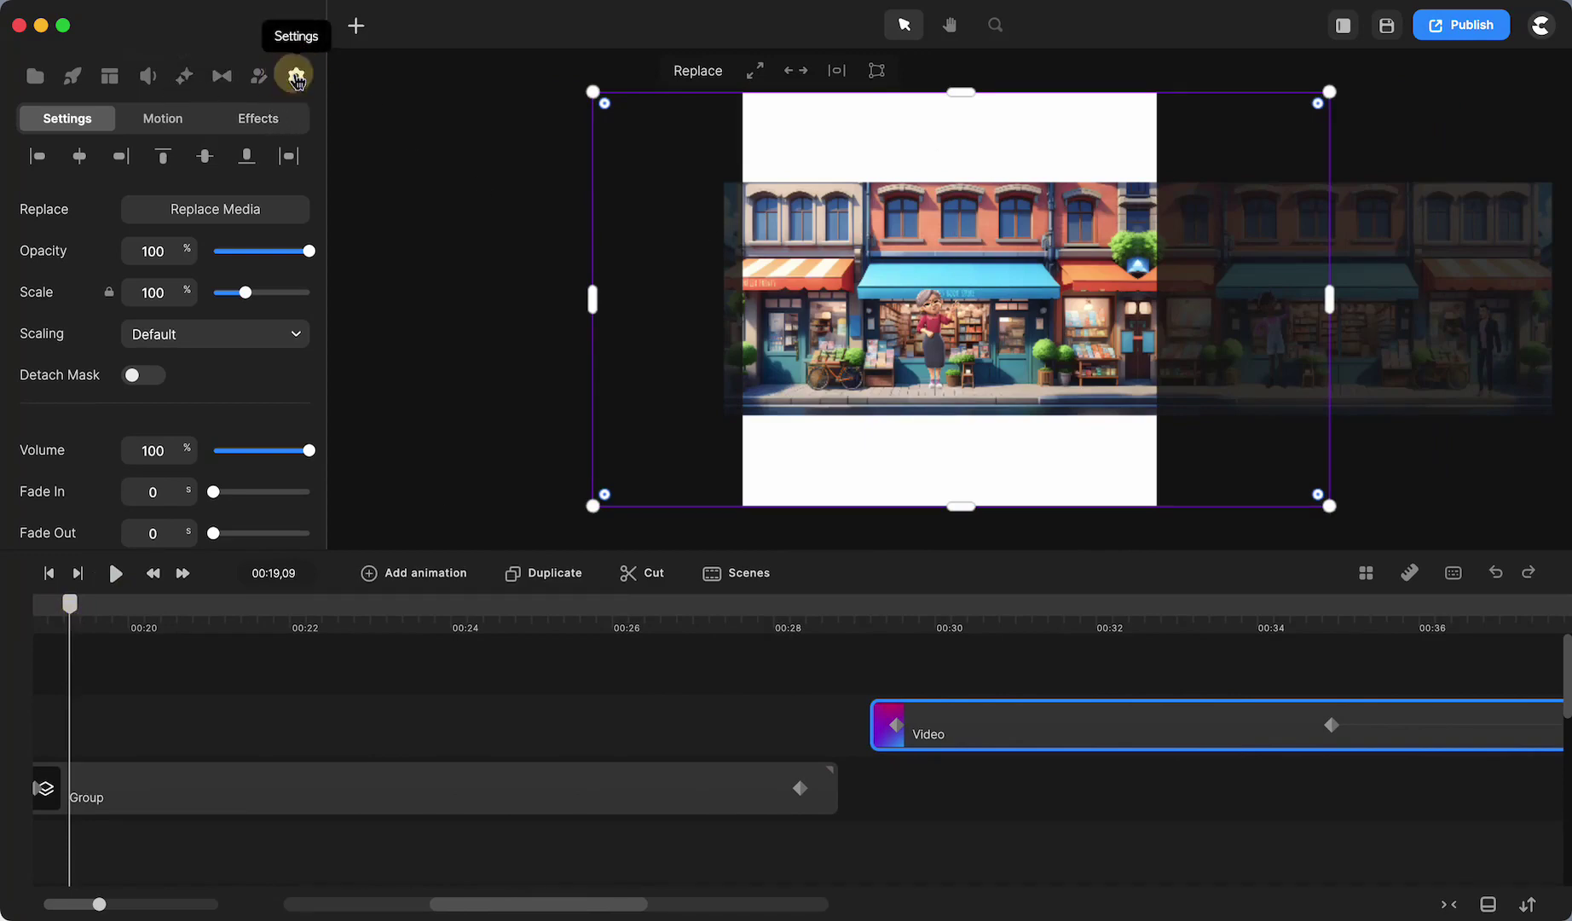
{"action": "left_click", "coordinate": [507, 711]}
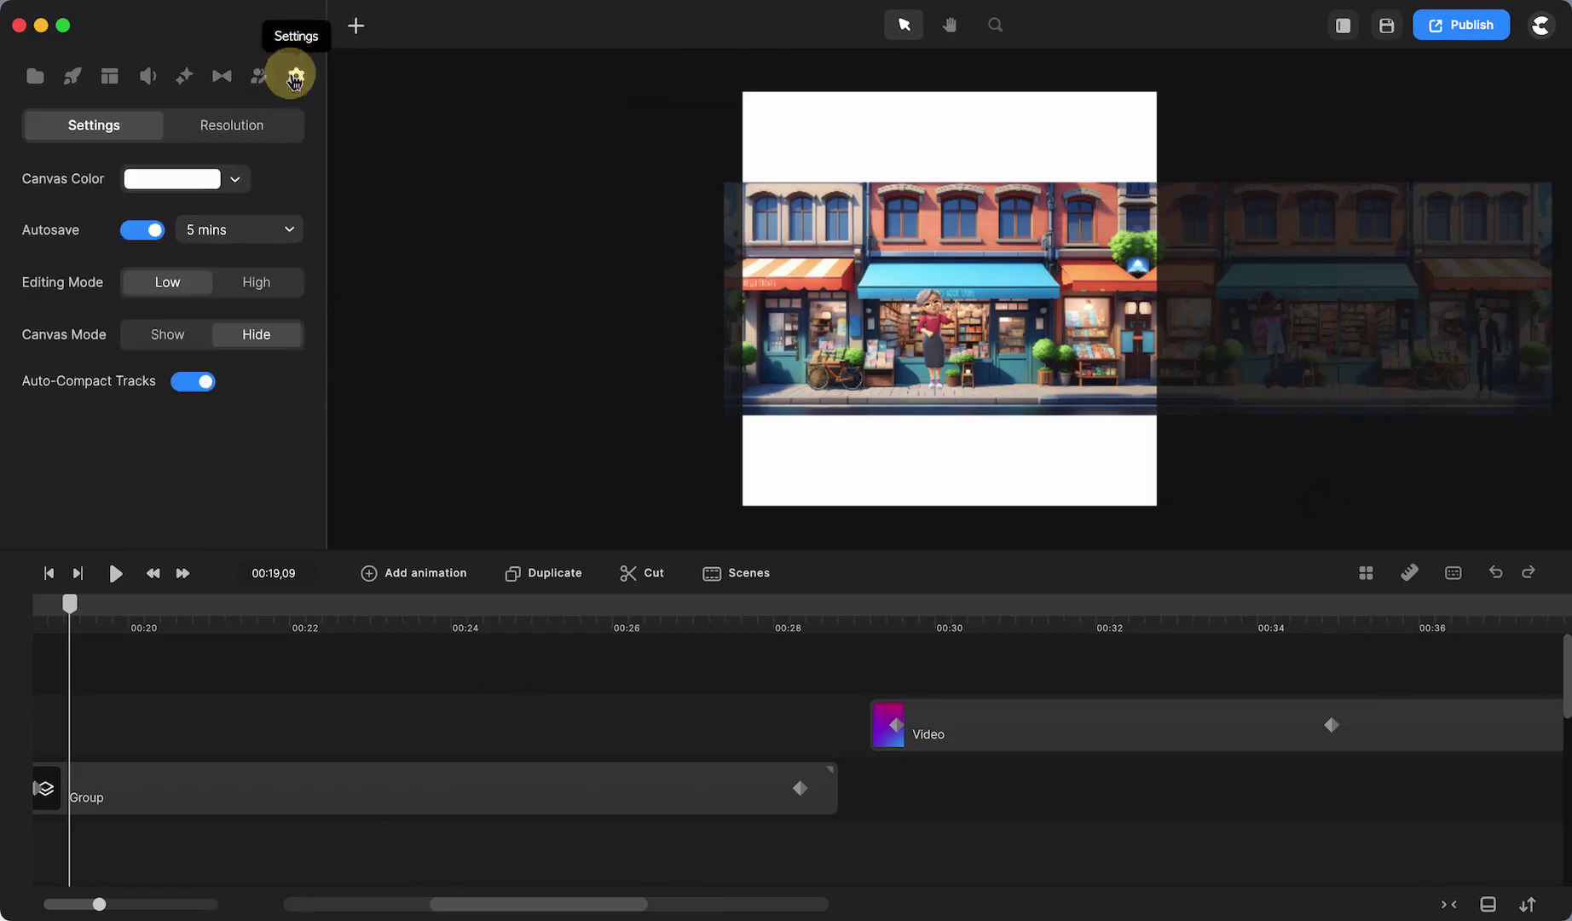
{"action": "left_click", "coordinate": [252, 130]}
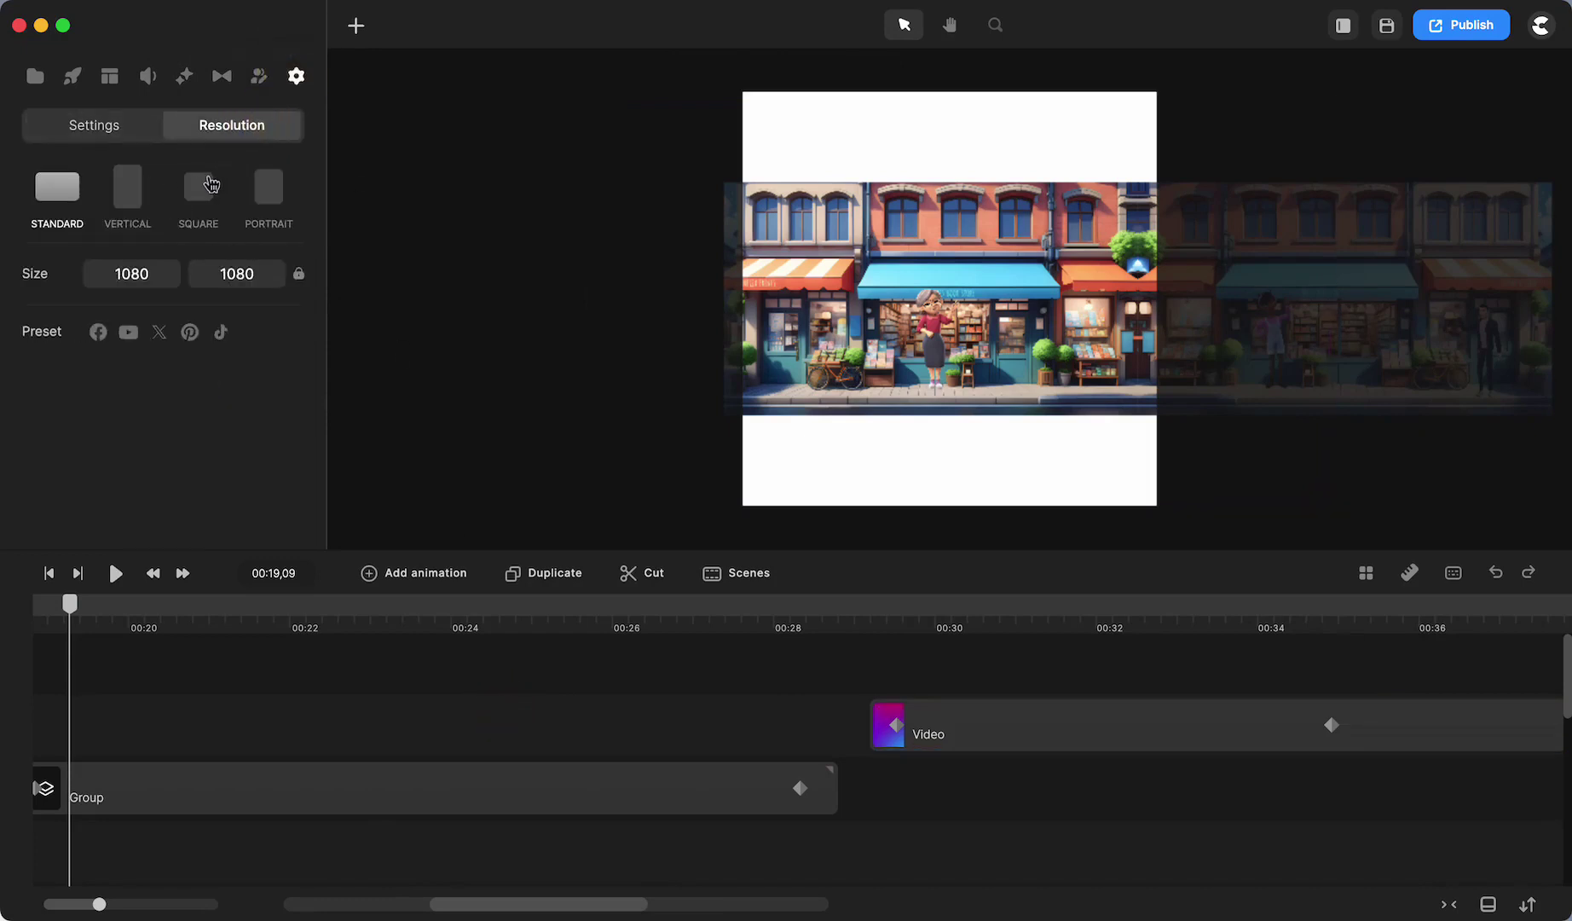
{"action": "left_click", "coordinate": [66, 203]}
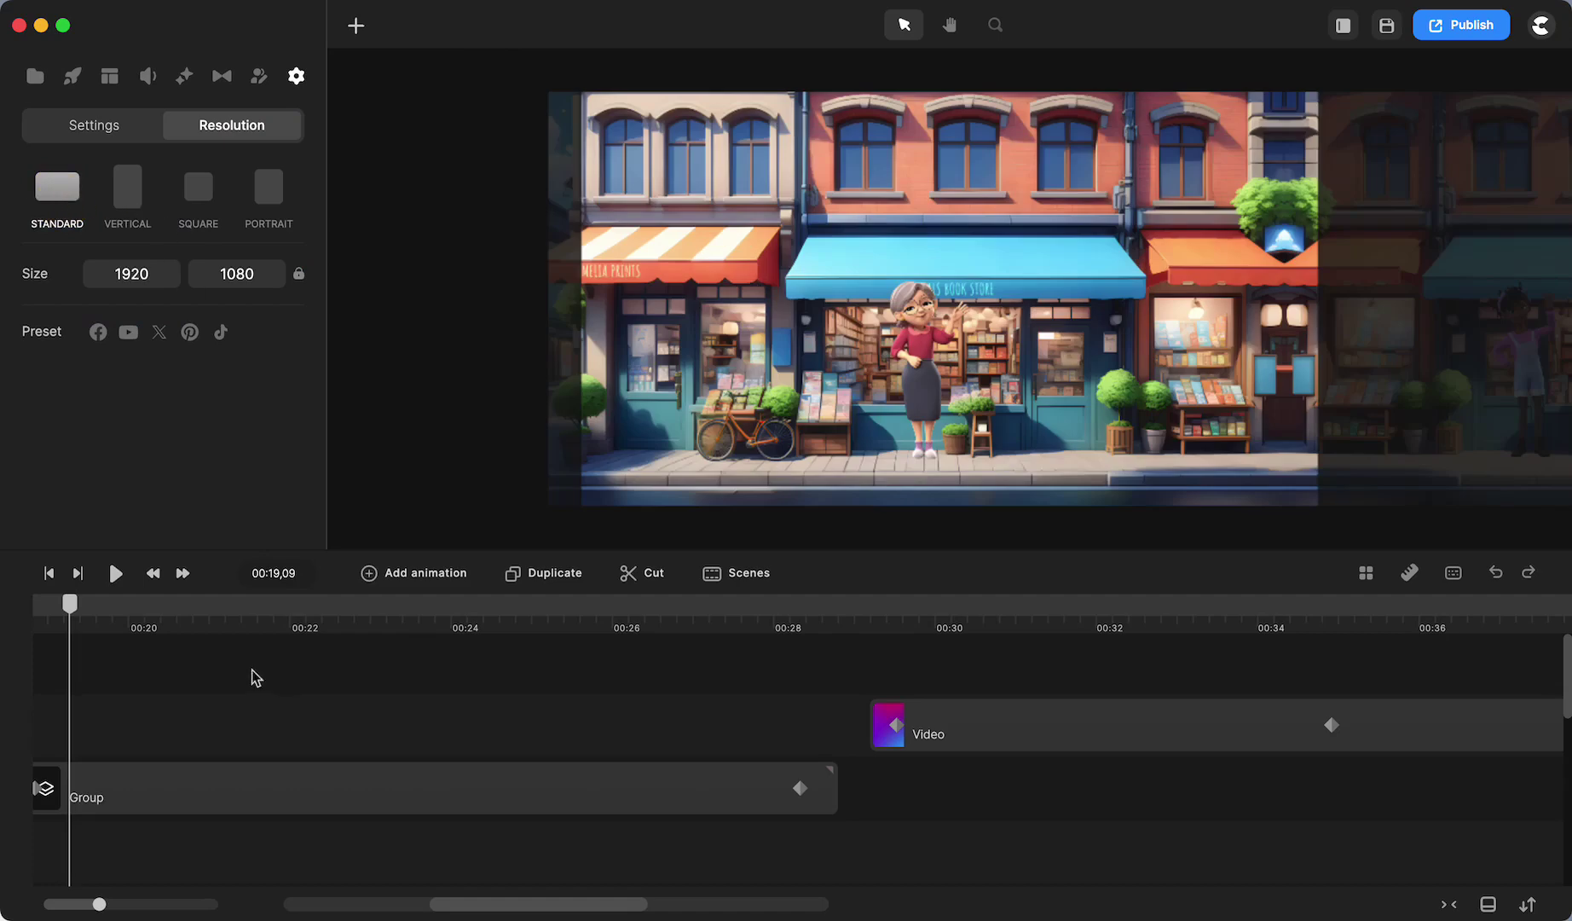
{"action": "left_click_drag", "start_coordinate": [69, 612], "coordinate": [550, 635]}
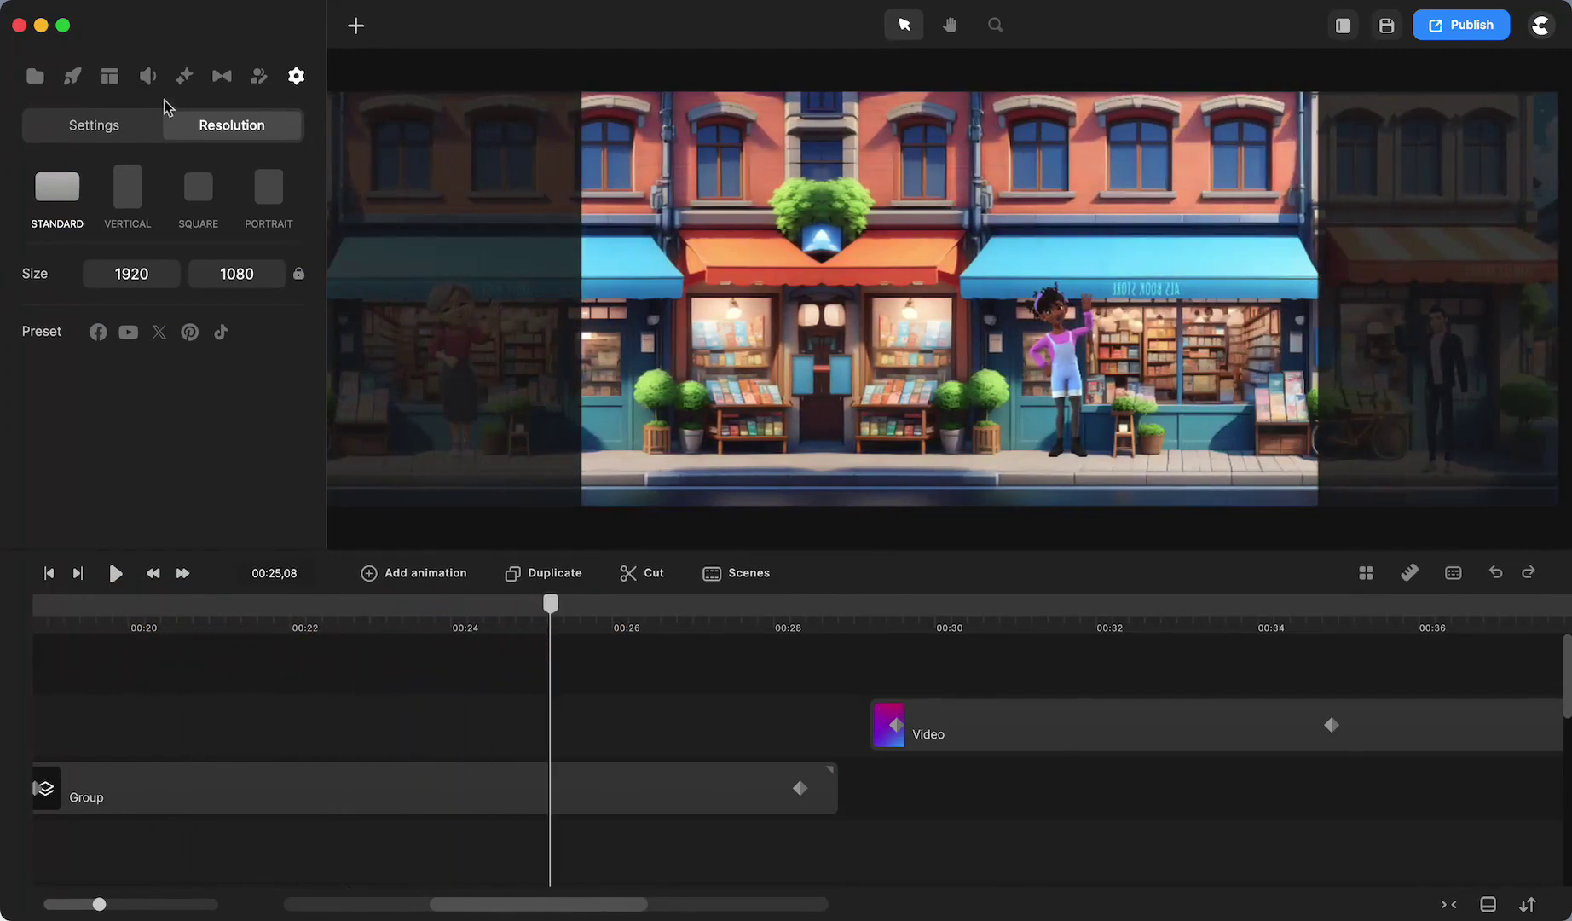
Open the characters library and move the preview playhead back to about 00:19
{"action": "left_click", "coordinate": [68, 80]}
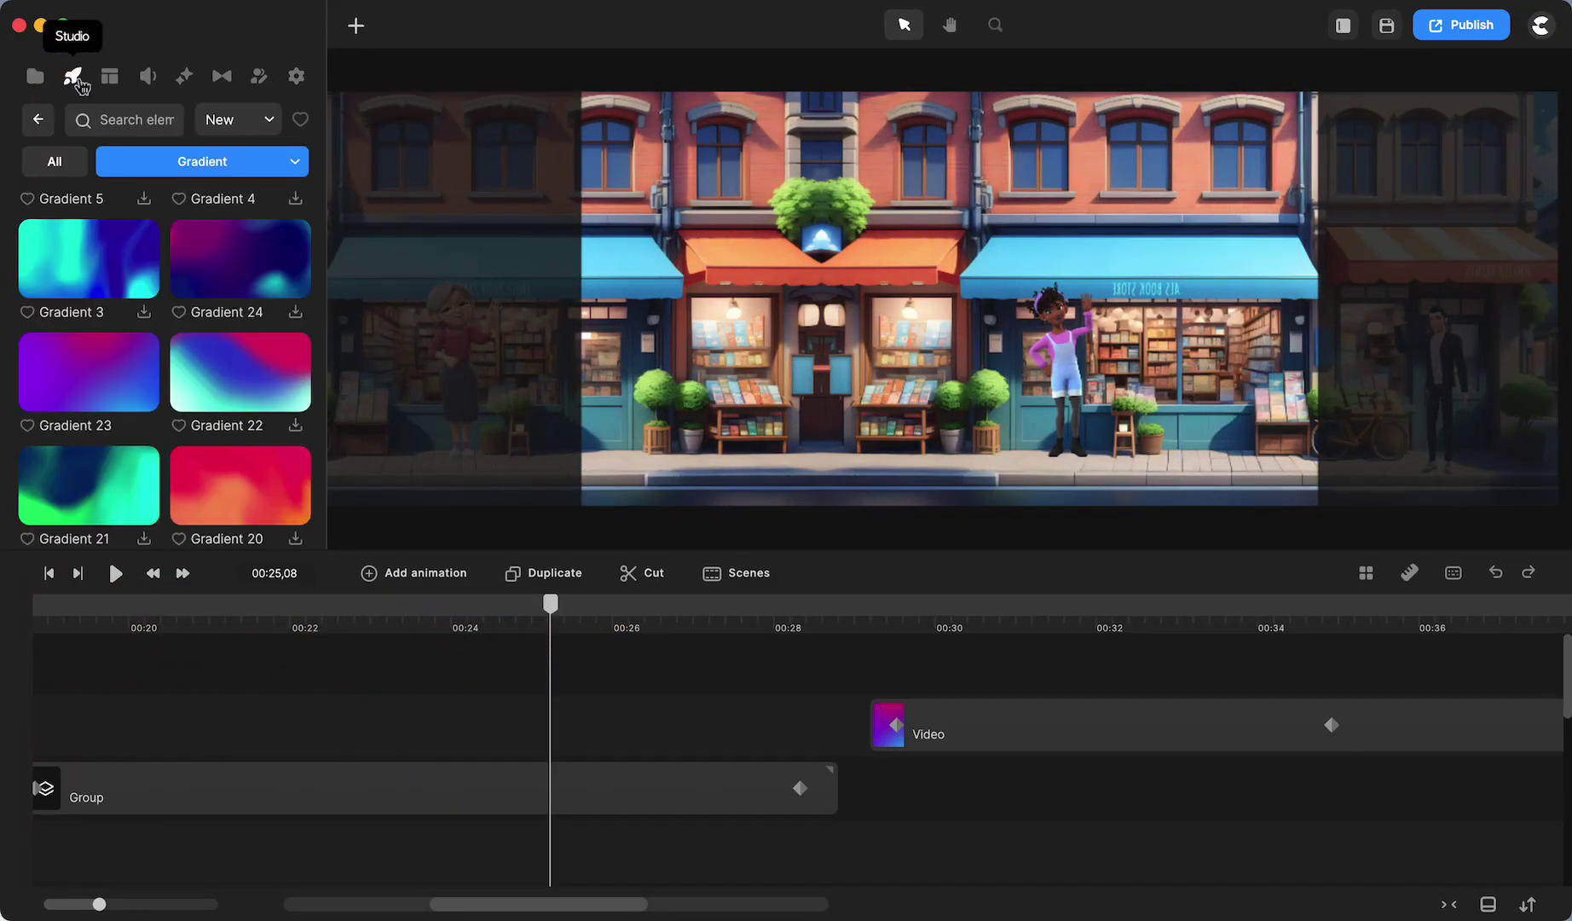
{"action": "left_click", "coordinate": [38, 121]}
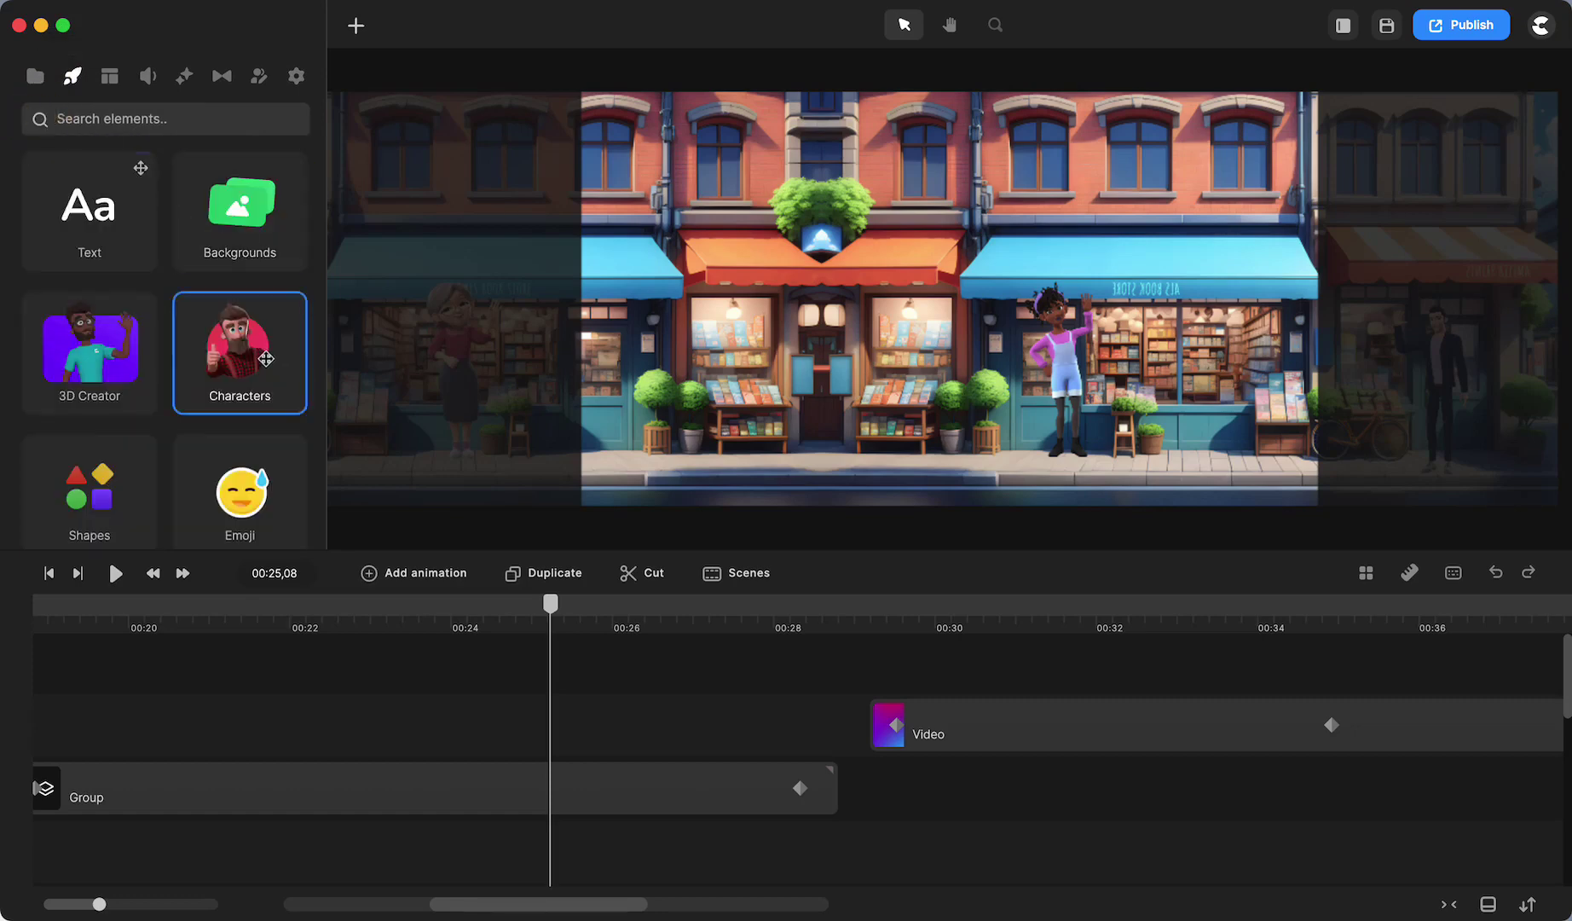
{"action": "left_click", "coordinate": [269, 366]}
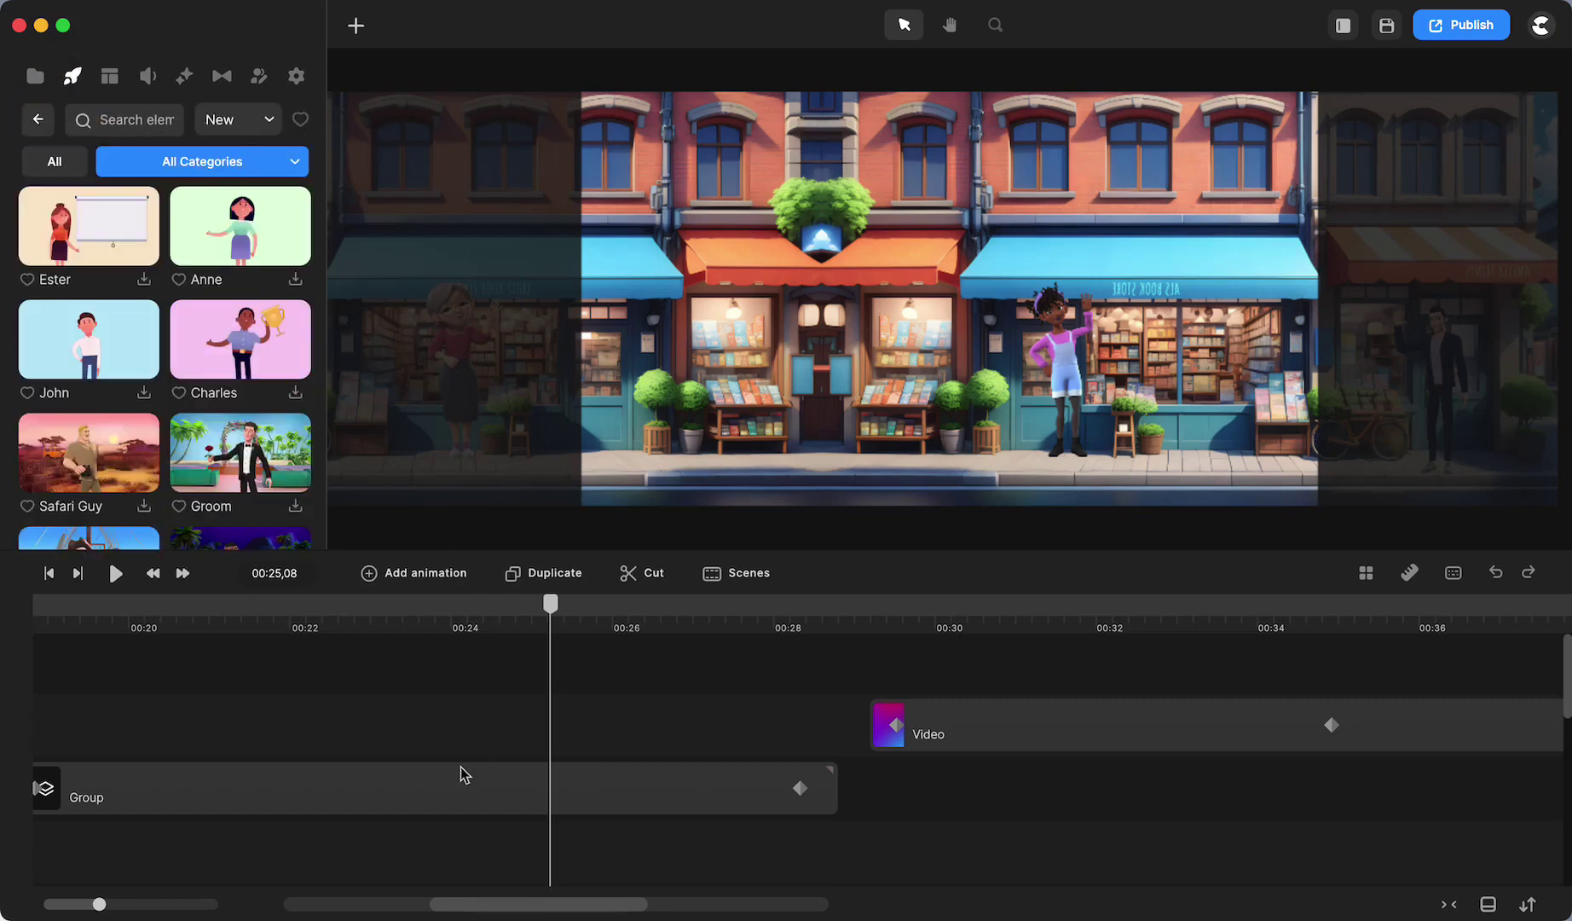
{"action": "scroll", "coordinate": [465, 771], "scroll_direction": "left", "scroll_amount": 5}
{"action": "left_click_drag", "start_coordinate": [849, 602], "coordinate": [350, 664]}
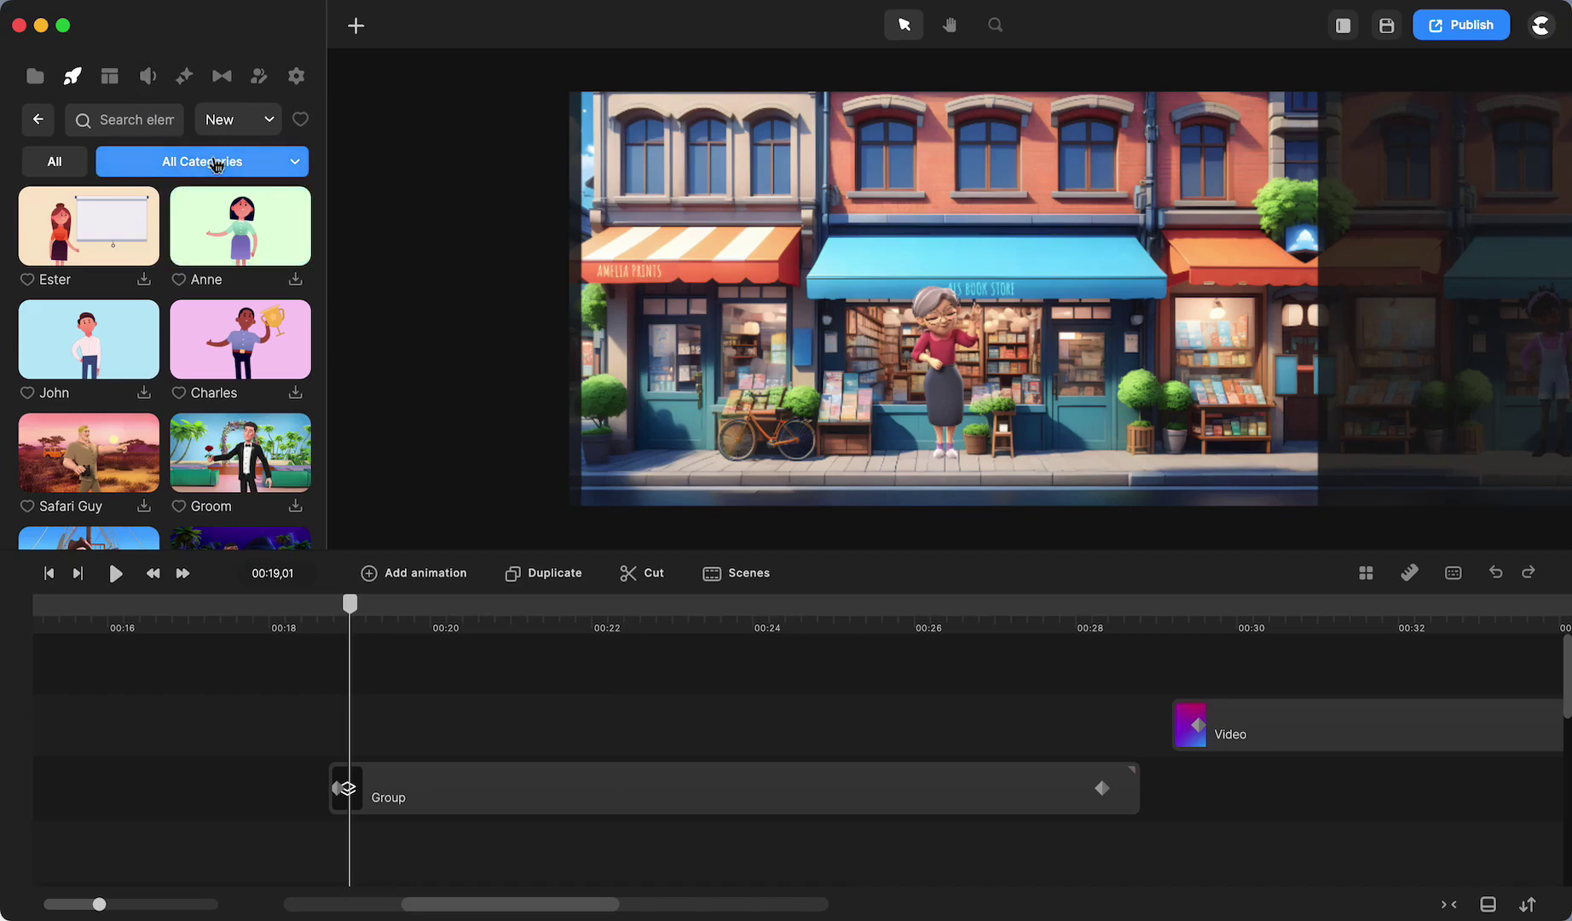
Filter to 3D characters and drag Hipster Girl onto the canvas over the bookstore
{"action": "left_click", "coordinate": [206, 171]}
{"action": "left_click", "coordinate": [86, 216]}
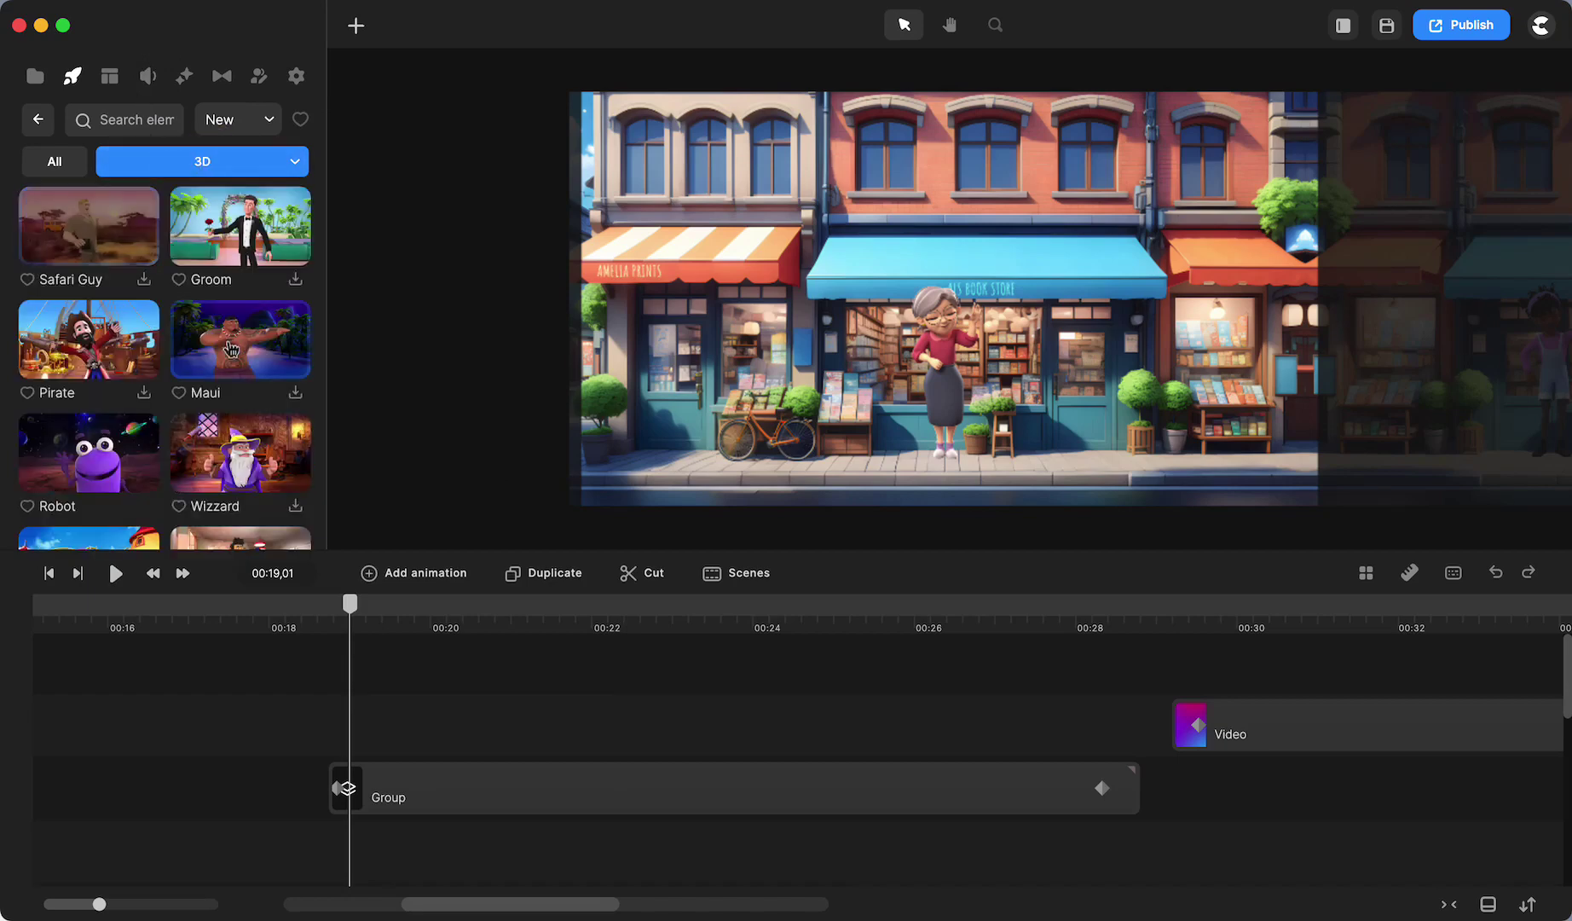
{"action": "scroll", "coordinate": [226, 358], "scroll_direction": "down", "scroll_amount": 10}
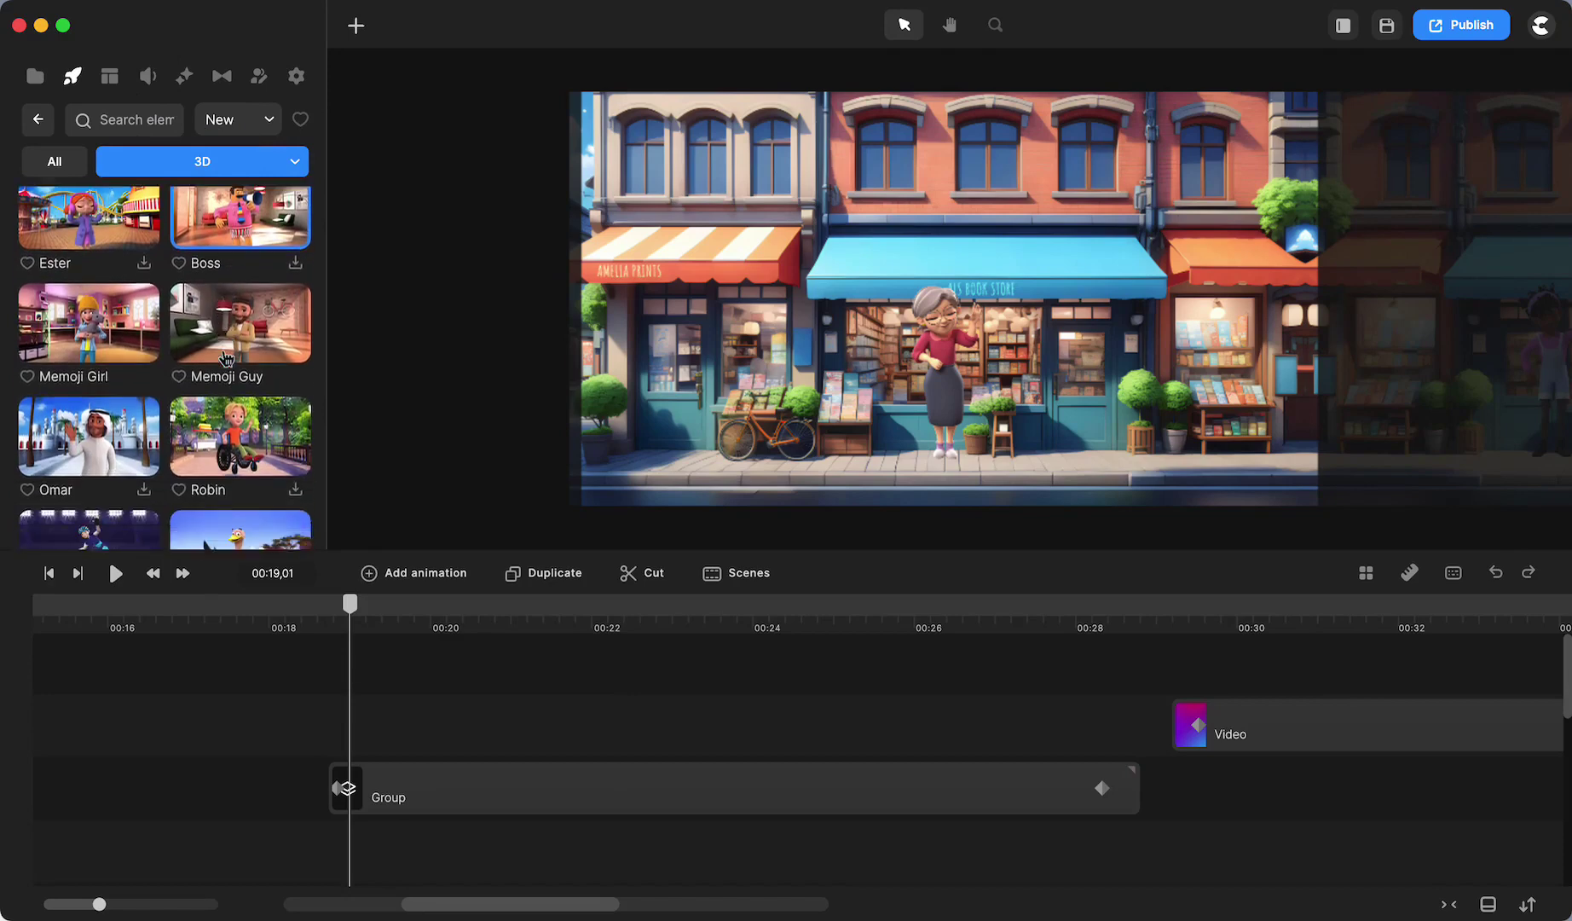
{"action": "scroll", "coordinate": [226, 358], "scroll_direction": "down", "scroll_amount": 4}
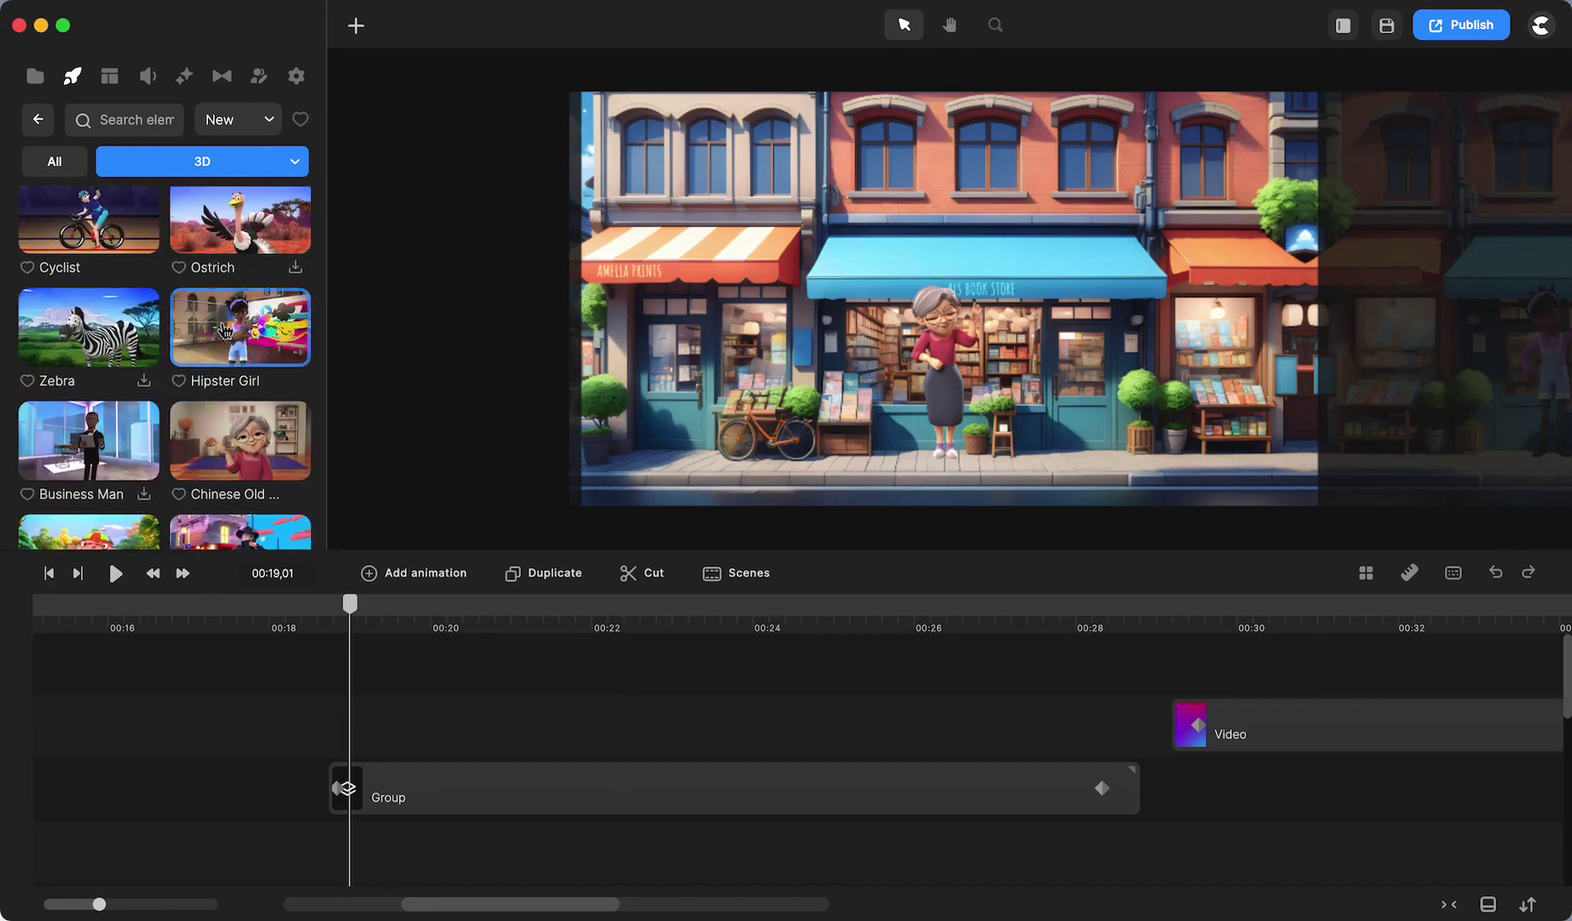
{"action": "left_click_drag", "start_coordinate": [247, 332], "coordinate": [405, 721]}
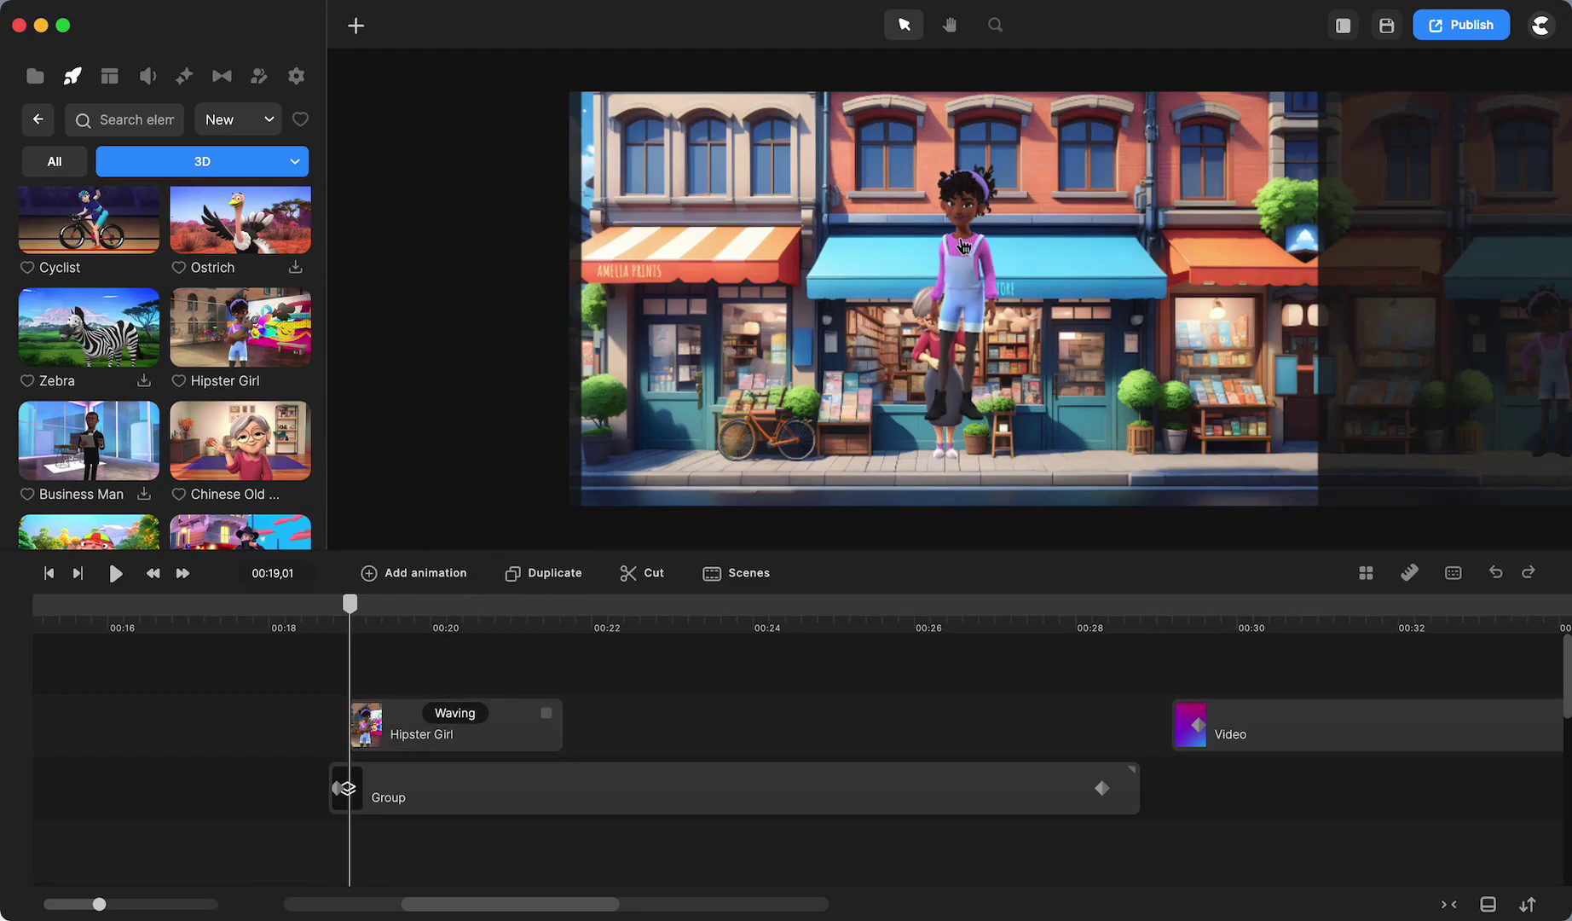
Scale Hipster Girl down and settle her slightly lower on the sidewalk
{"action": "left_click", "coordinate": [964, 247]}
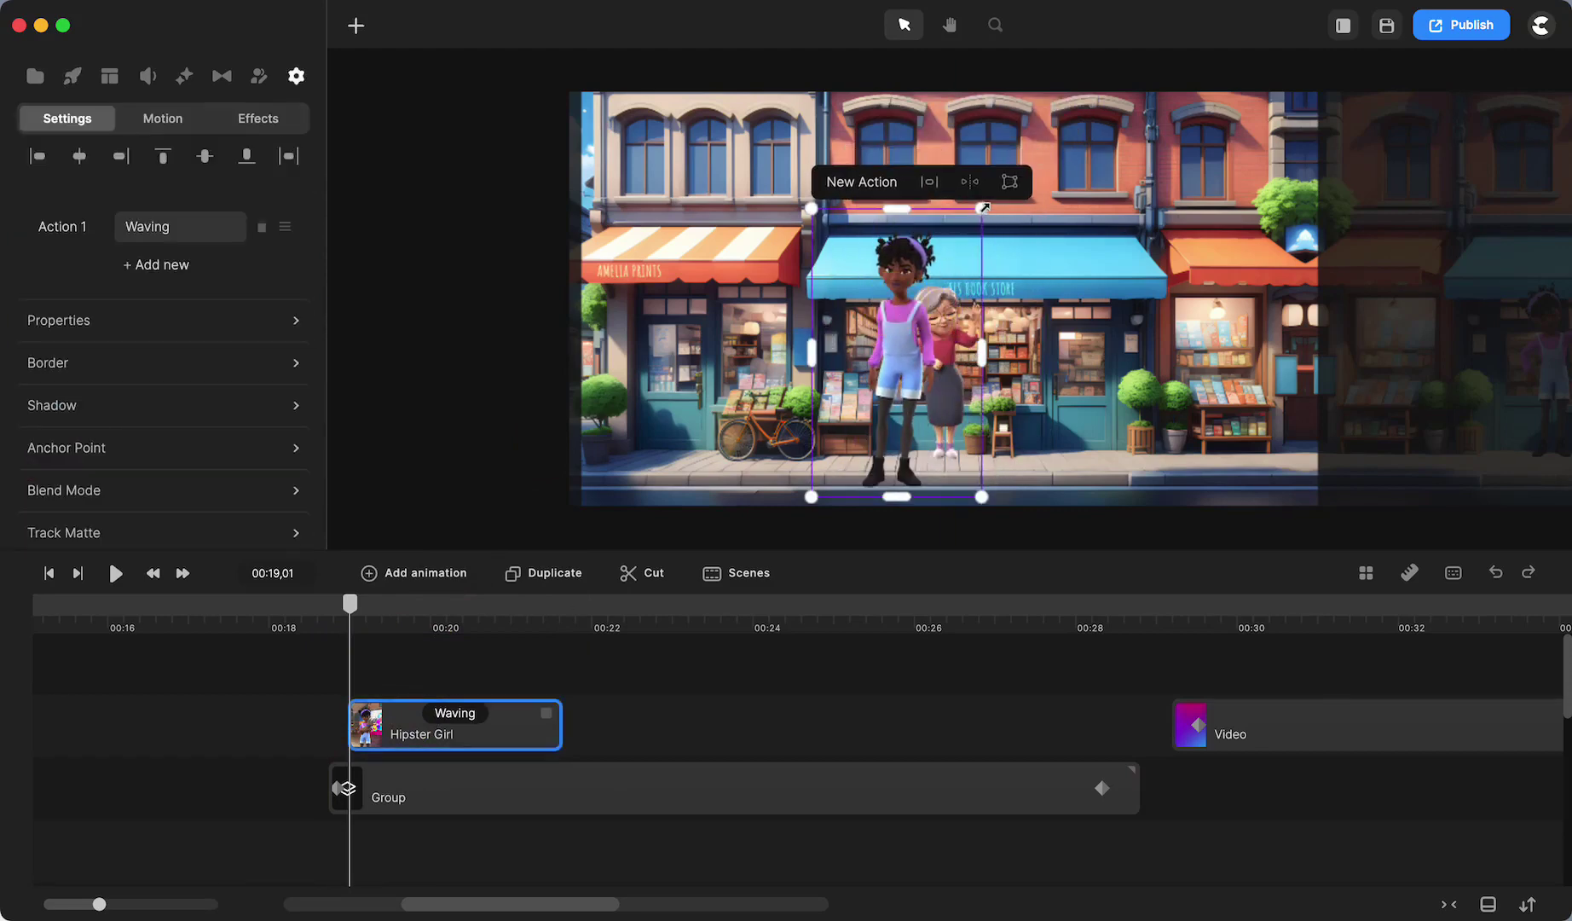
{"action": "left_click_drag", "start_coordinate": [984, 207], "coordinate": [966, 233]}
{"action": "left_click_drag", "start_coordinate": [917, 308], "coordinate": [906, 321]}
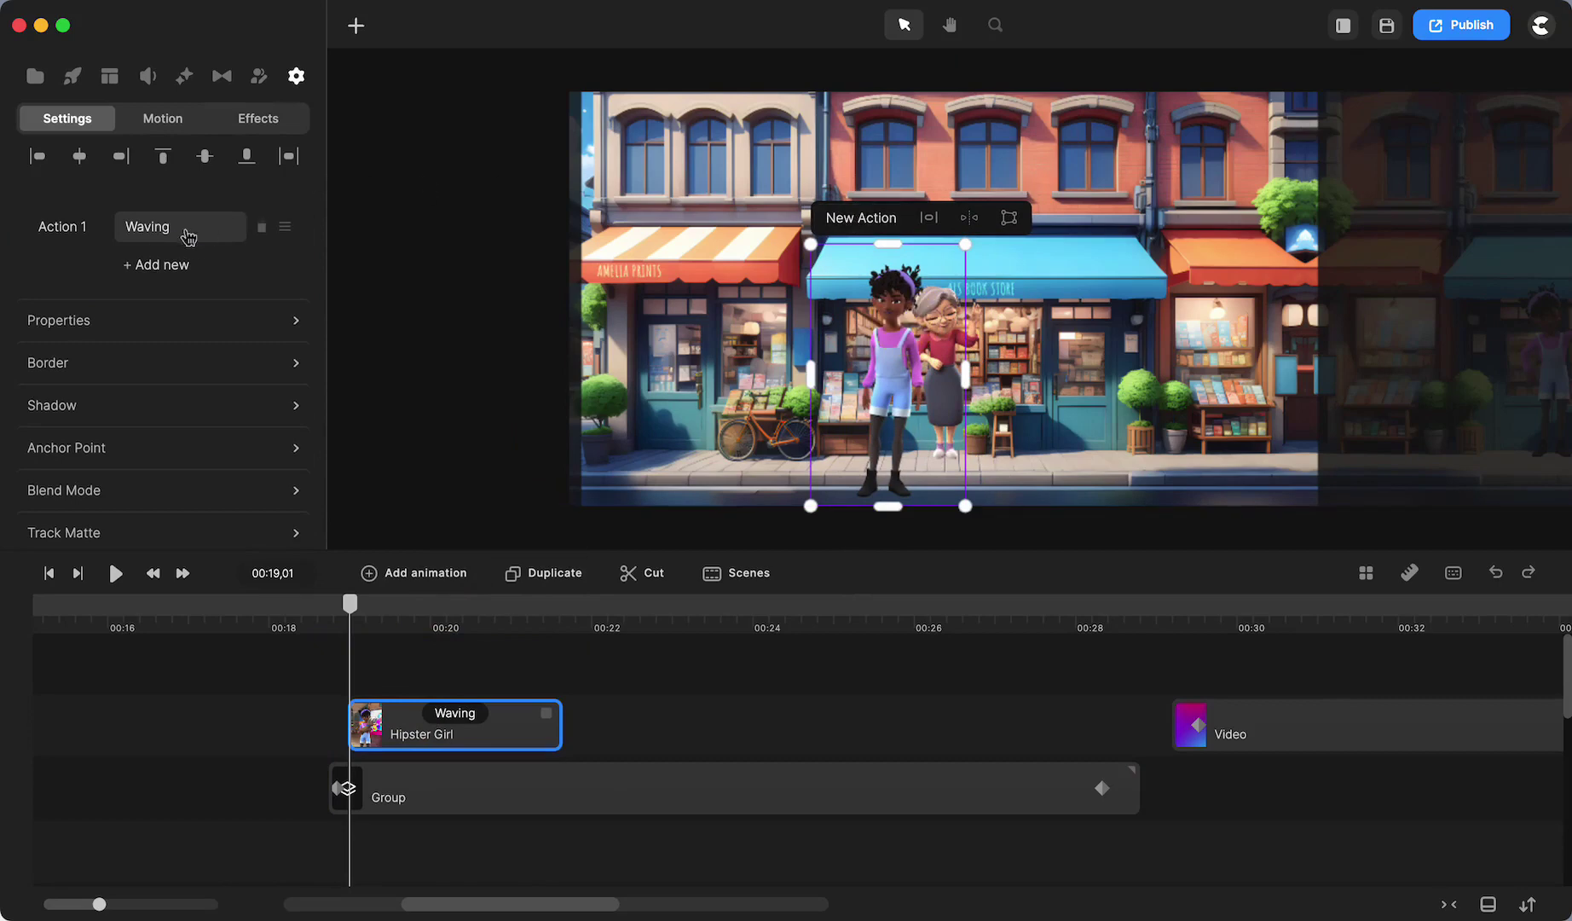
Change Hipster Girl's action from Waving to Walking
{"action": "left_click", "coordinate": [158, 237]}
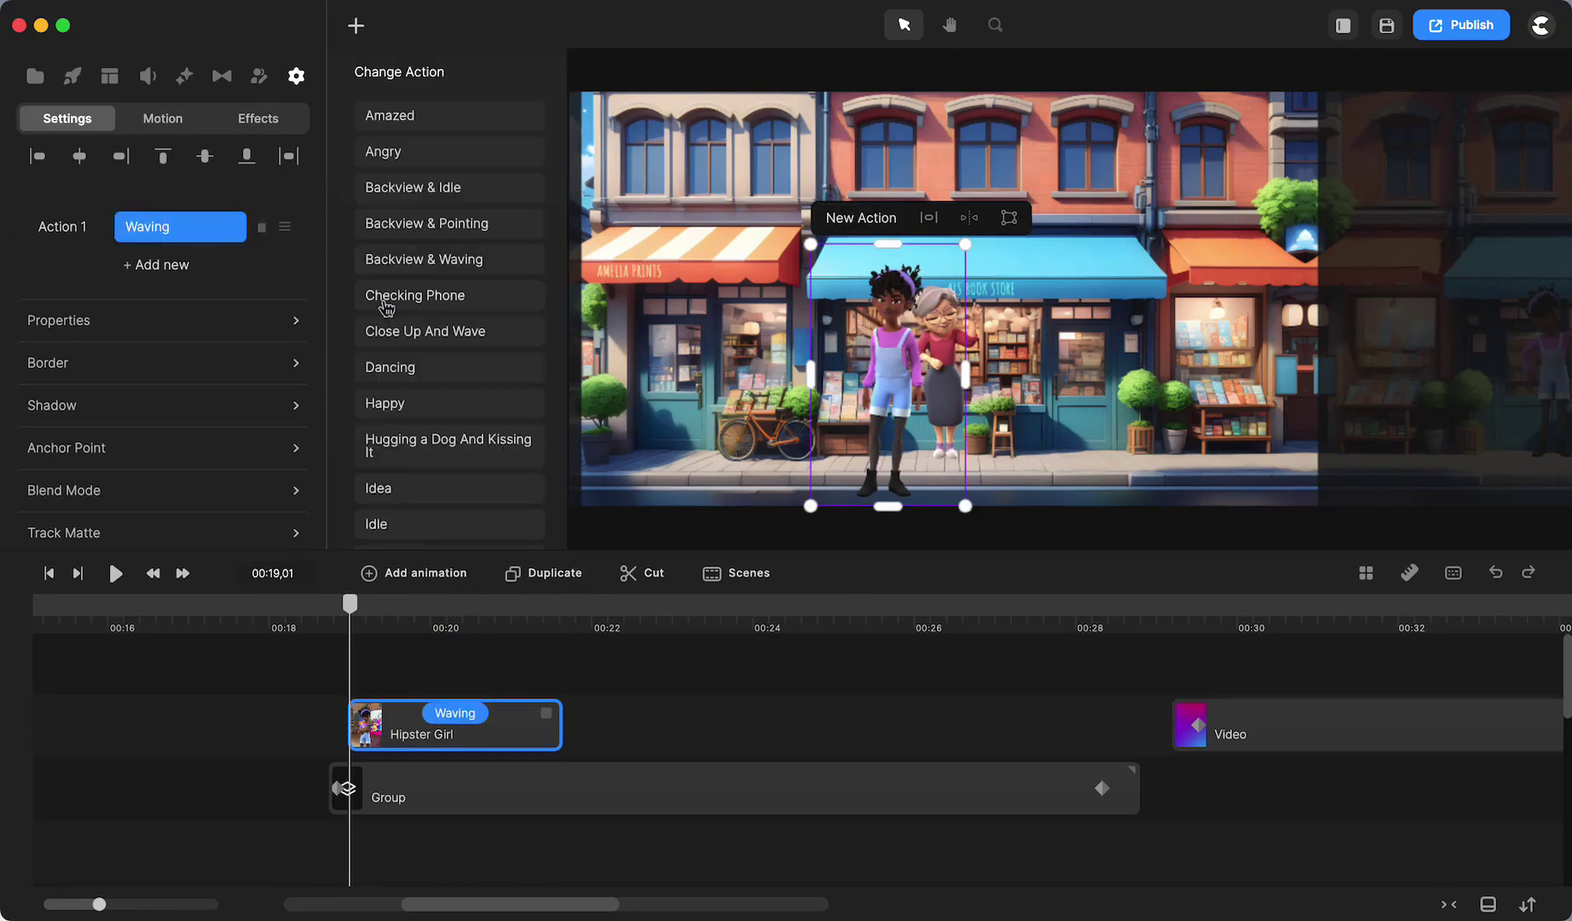
{"action": "scroll", "coordinate": [385, 307], "scroll_direction": "down", "scroll_amount": 10}
{"action": "scroll", "coordinate": [385, 307], "scroll_direction": "down", "scroll_amount": 1}
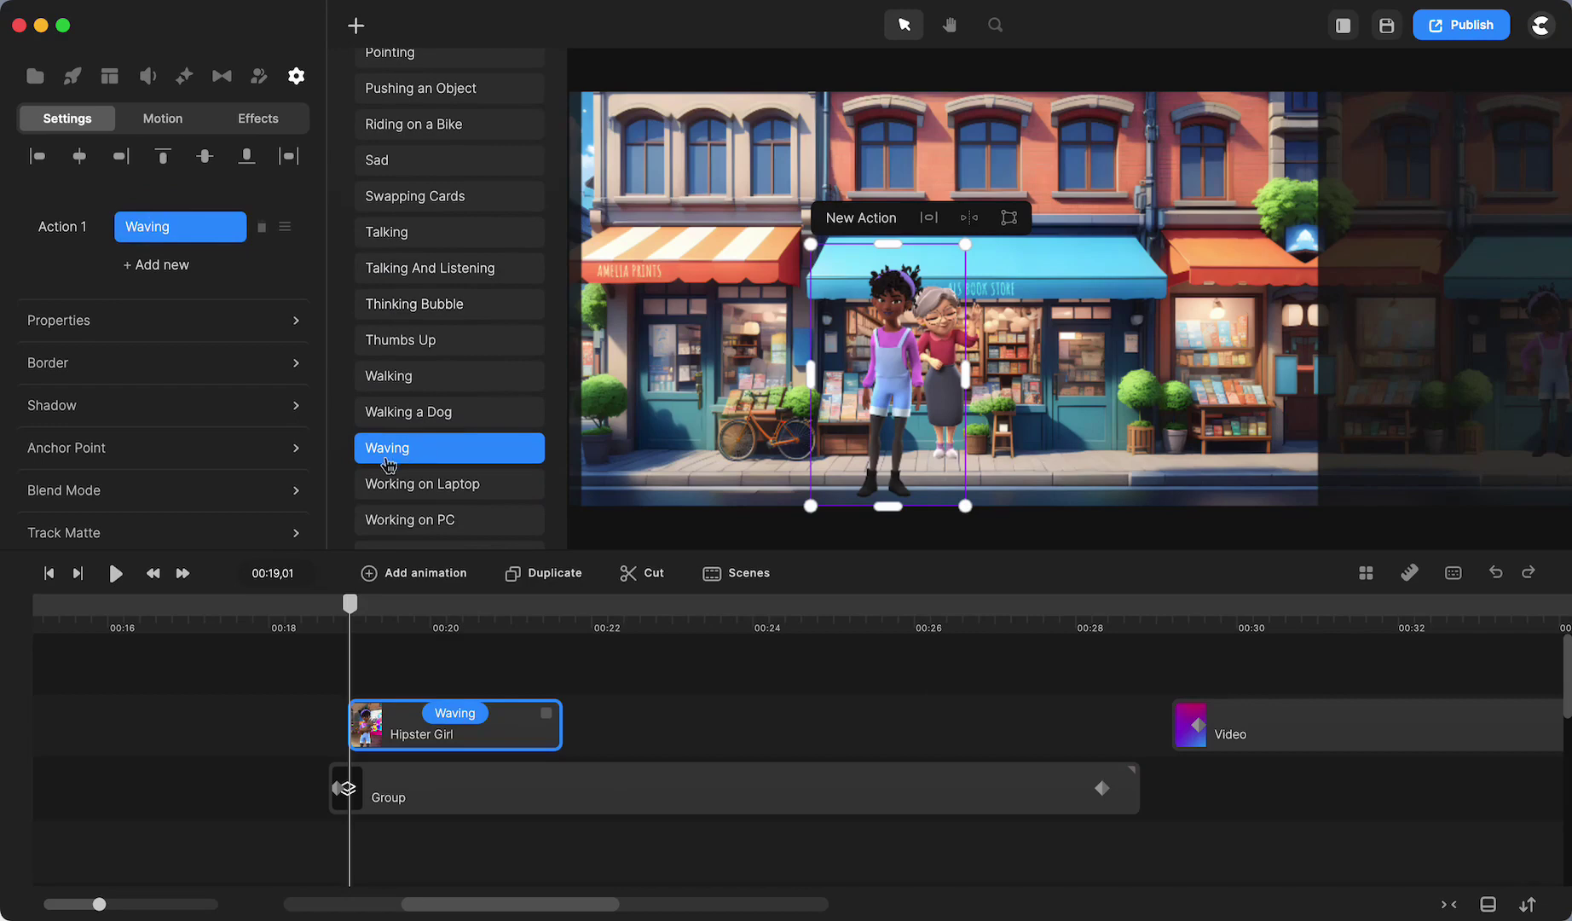
{"action": "left_click", "coordinate": [393, 382]}
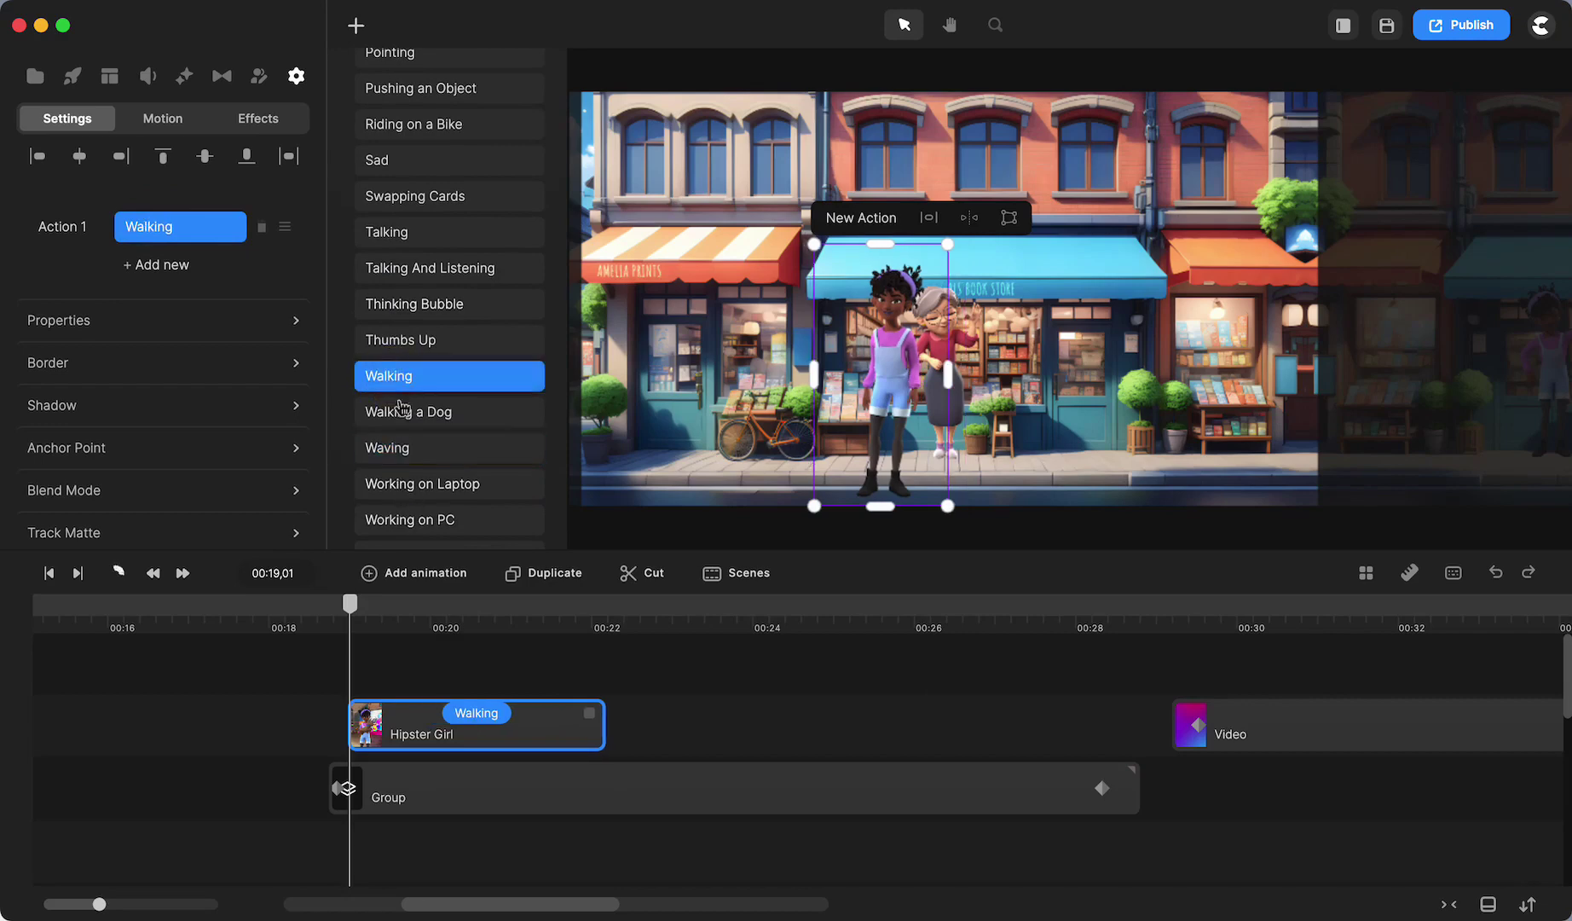
Make her clip run from about 0:18 to 0:28 and scrub back to 00:18
{"action": "left_click_drag", "start_coordinate": [404, 718], "coordinate": [384, 721]}
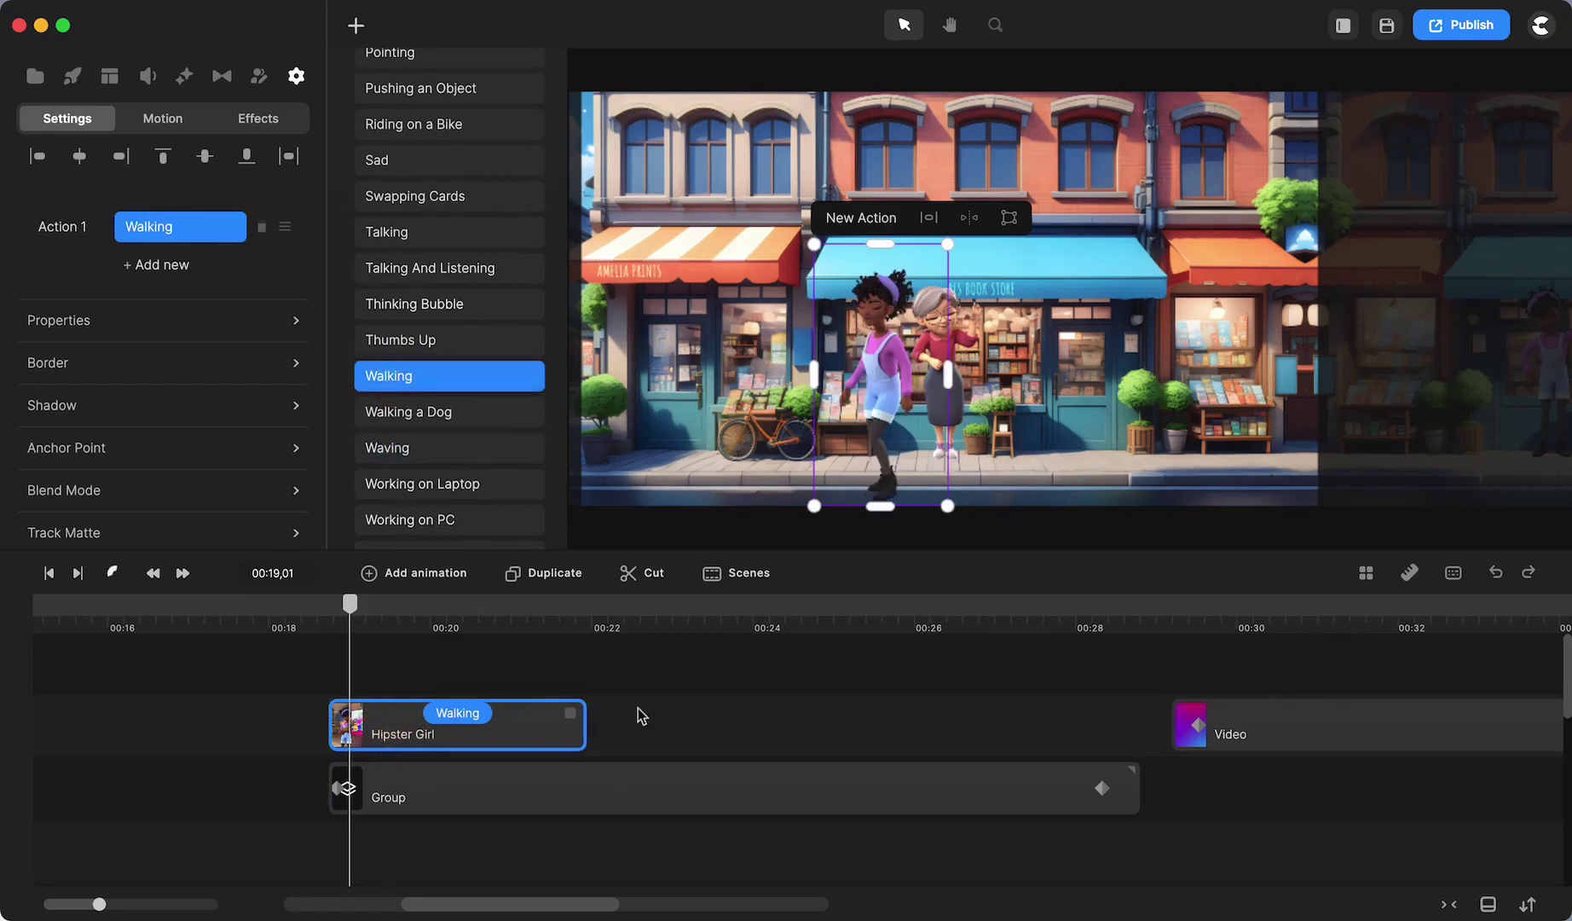
{"action": "left_click_drag", "start_coordinate": [572, 716], "coordinate": [1115, 734]}
{"action": "mouse_move", "coordinate": [356, 614]}
{"action": "left_mouse_down"}
{"action": "mouse_move", "coordinate": [327, 616]}
{"action": "mouse_move", "coordinate": [347, 625]}
{"action": "left_mouse_up"}
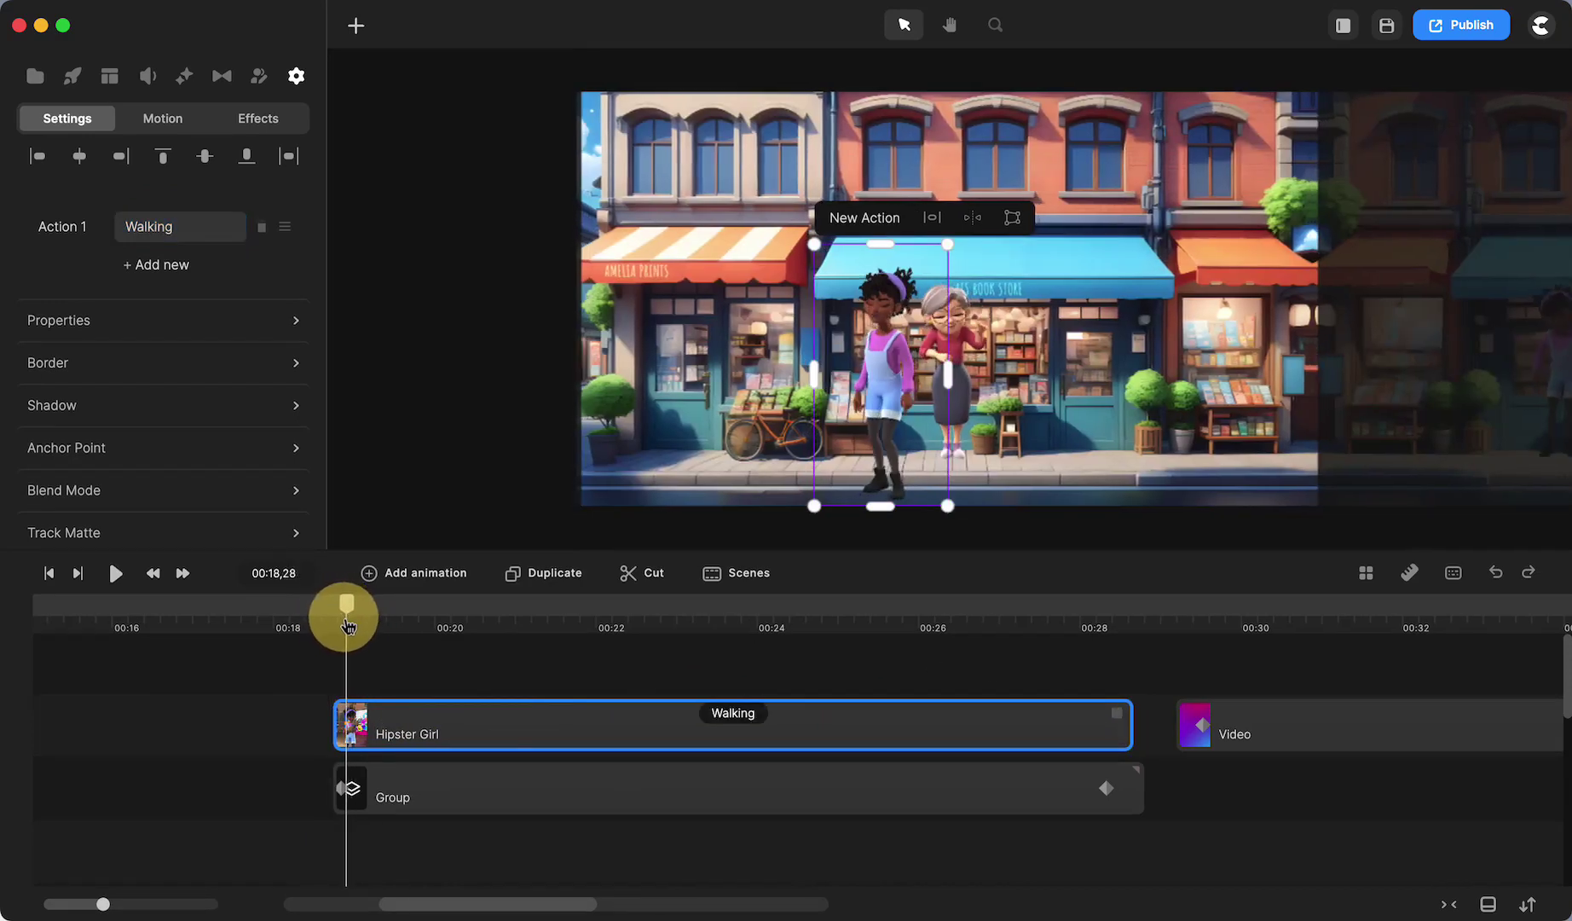
Disable the starting and ending animations on Hipster Girl's Walking clip
{"action": "right_click", "coordinate": [692, 714]}
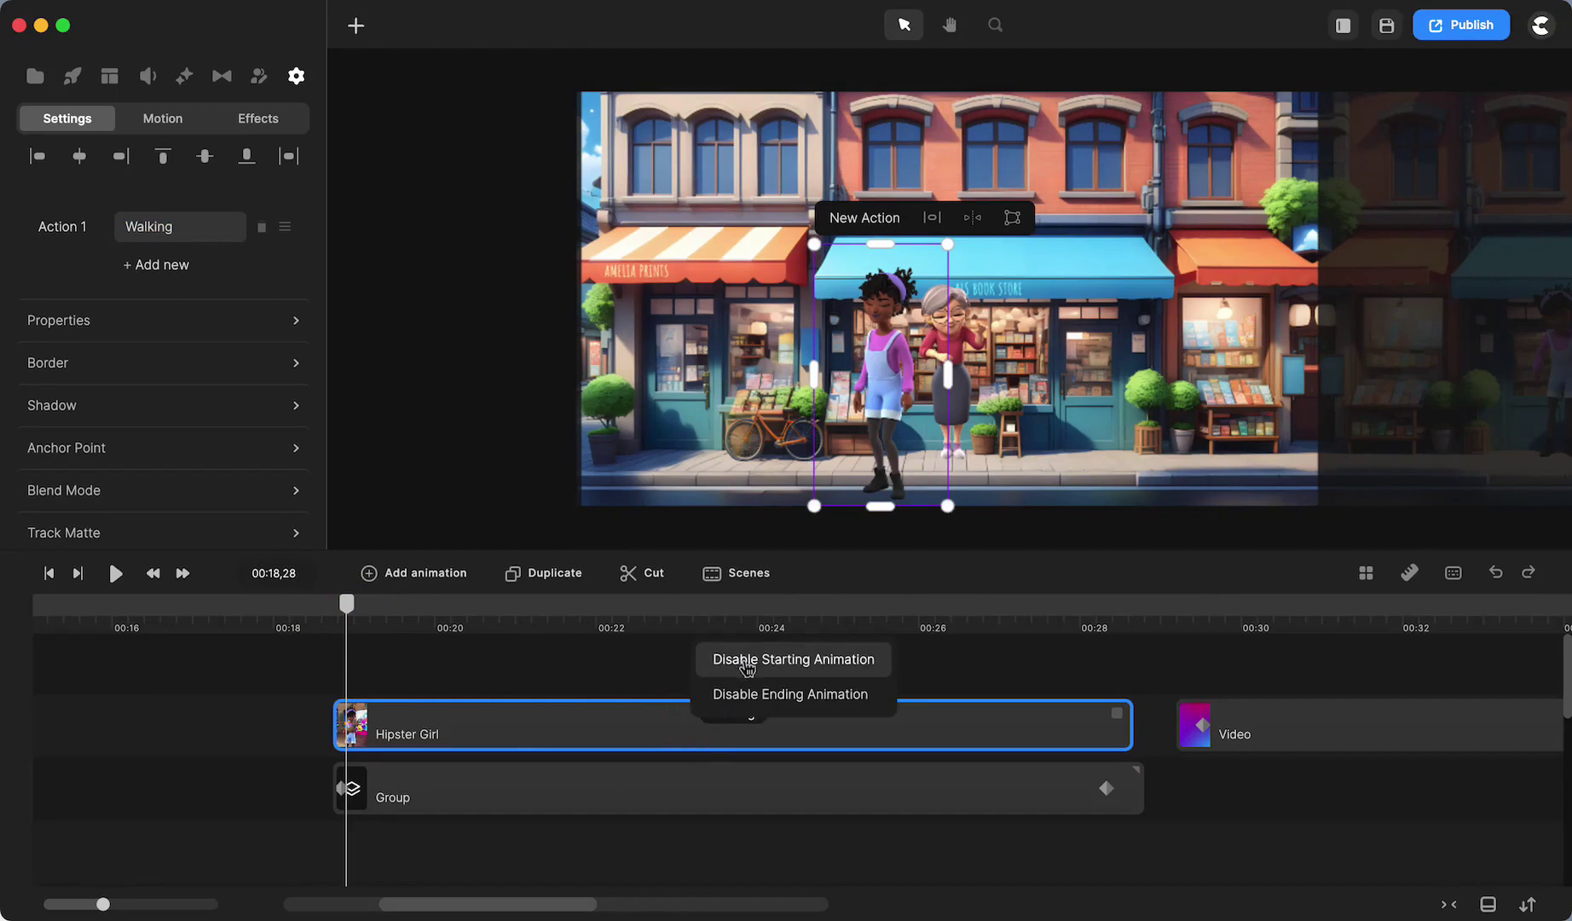
{"action": "mouse_move", "coordinate": [347, 616]}
{"action": "left_mouse_down"}
{"action": "mouse_move", "coordinate": [319, 615]}
{"action": "mouse_move", "coordinate": [386, 619]}
{"action": "mouse_move", "coordinate": [339, 627]}
{"action": "left_mouse_up"}
{"action": "left_click", "coordinate": [728, 719]}
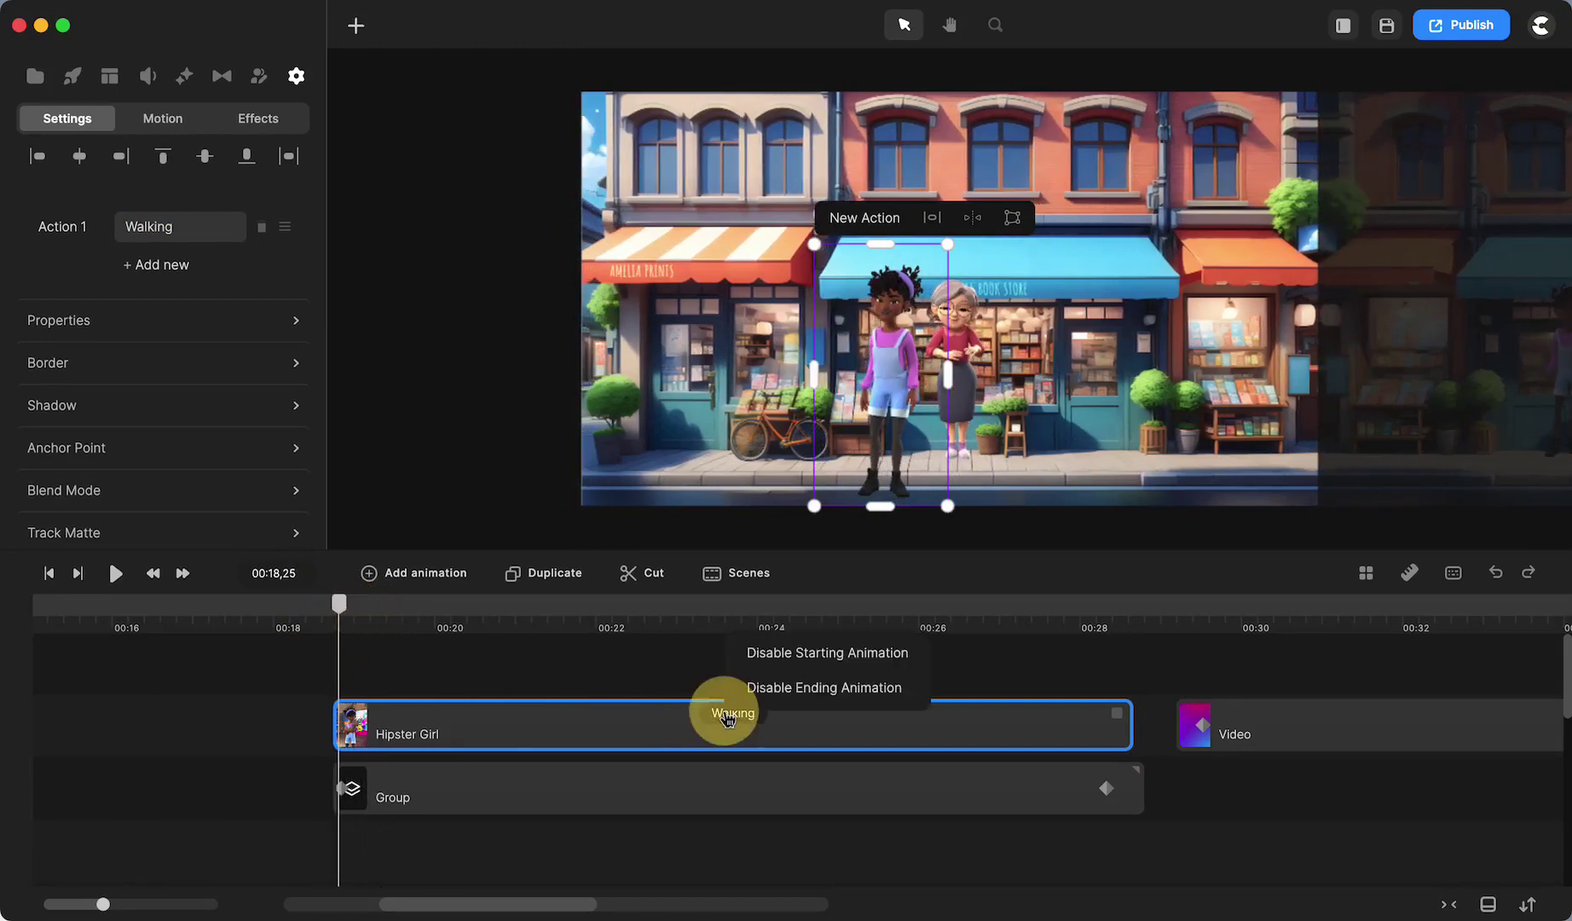
{"action": "left_click", "coordinate": [799, 654]}
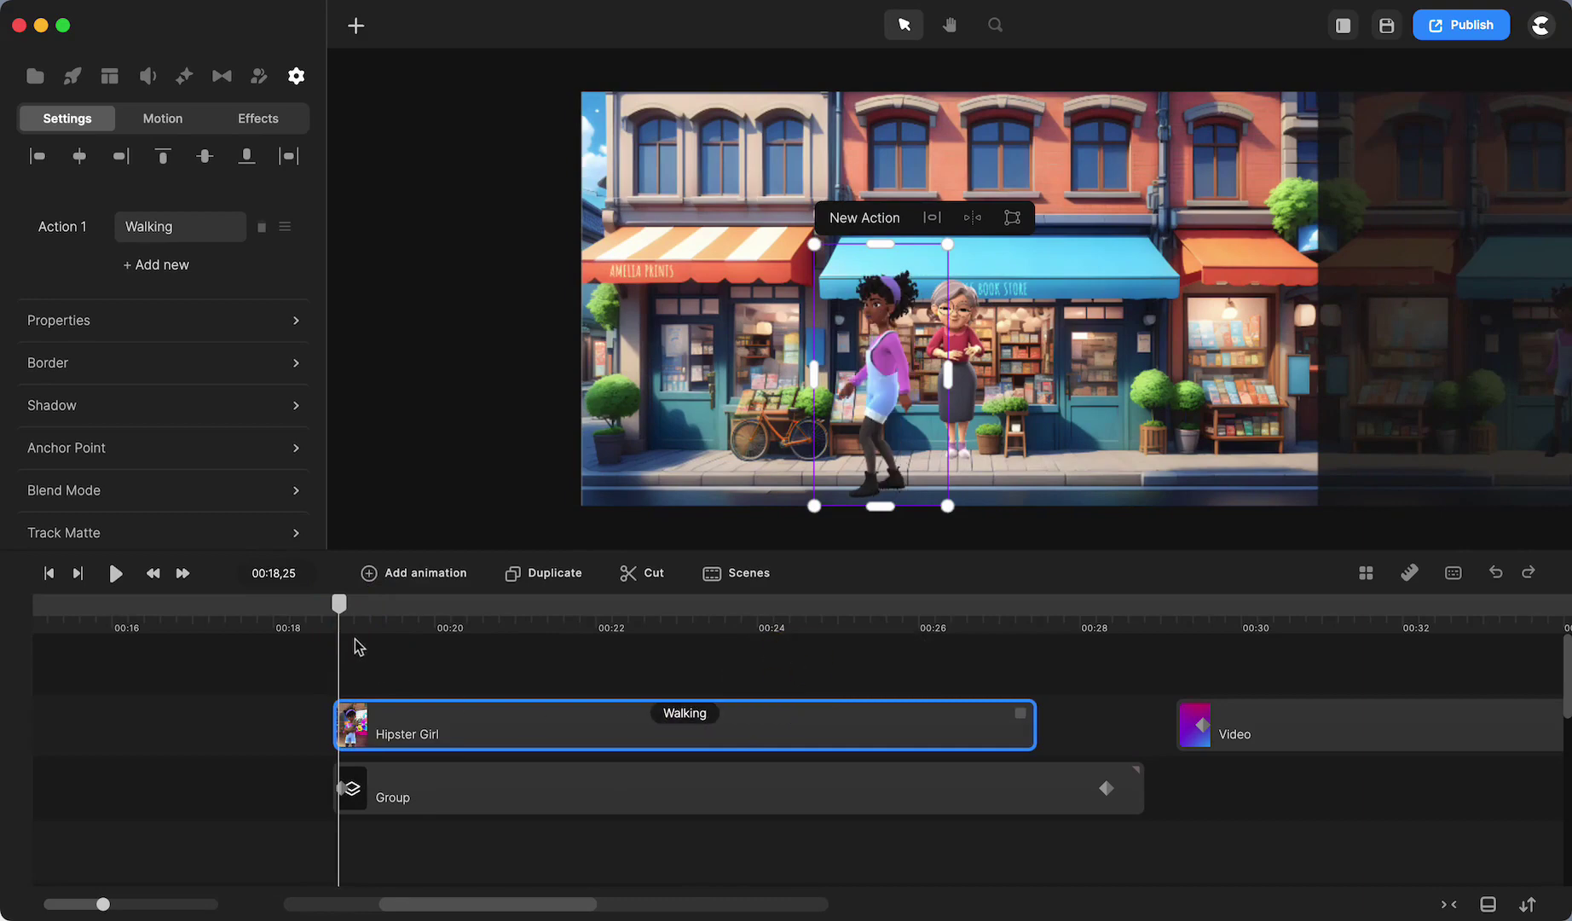
{"action": "mouse_move", "coordinate": [338, 604]}
{"action": "left_mouse_down"}
{"action": "mouse_move", "coordinate": [324, 605]}
{"action": "mouse_move", "coordinate": [352, 610]}
{"action": "left_mouse_up"}
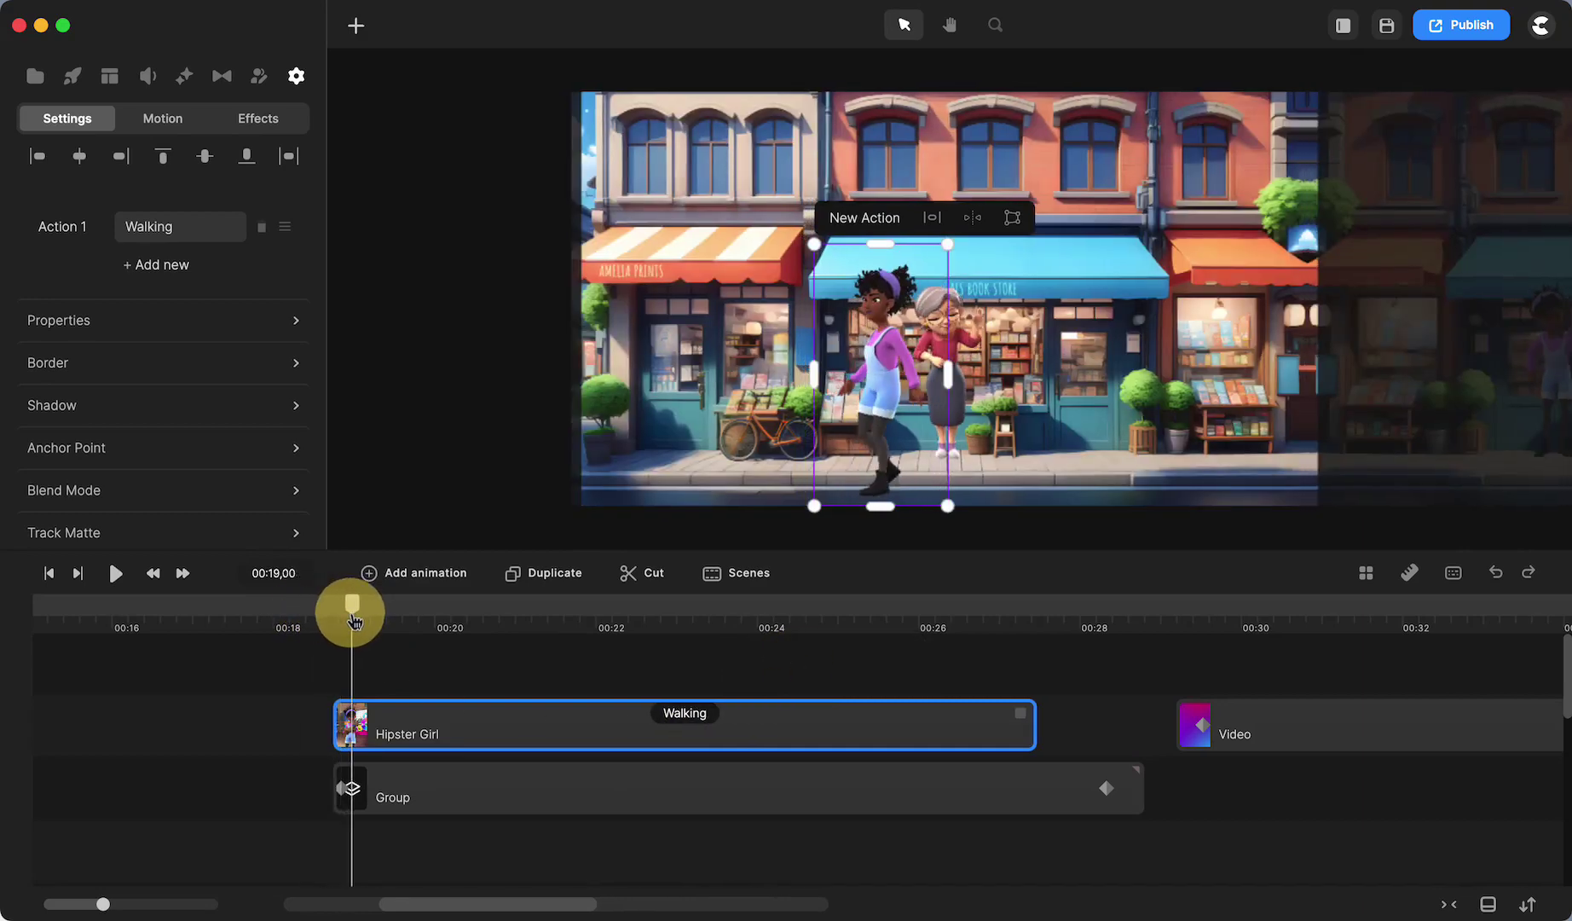
{"action": "left_click", "coordinate": [691, 718]}
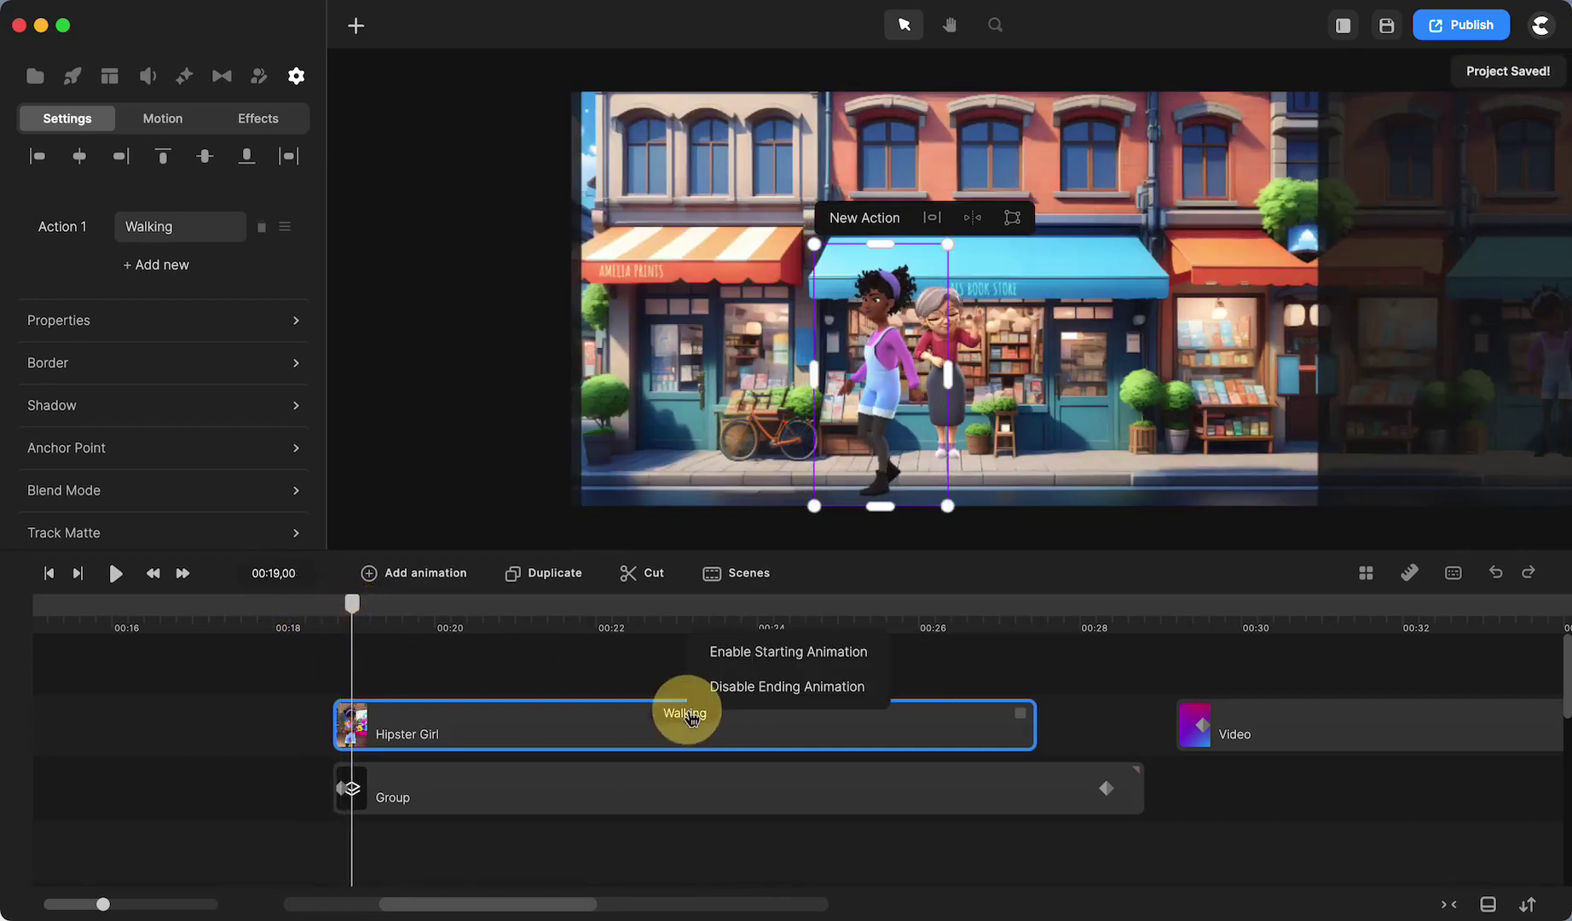
{"action": "left_click", "coordinate": [764, 687]}
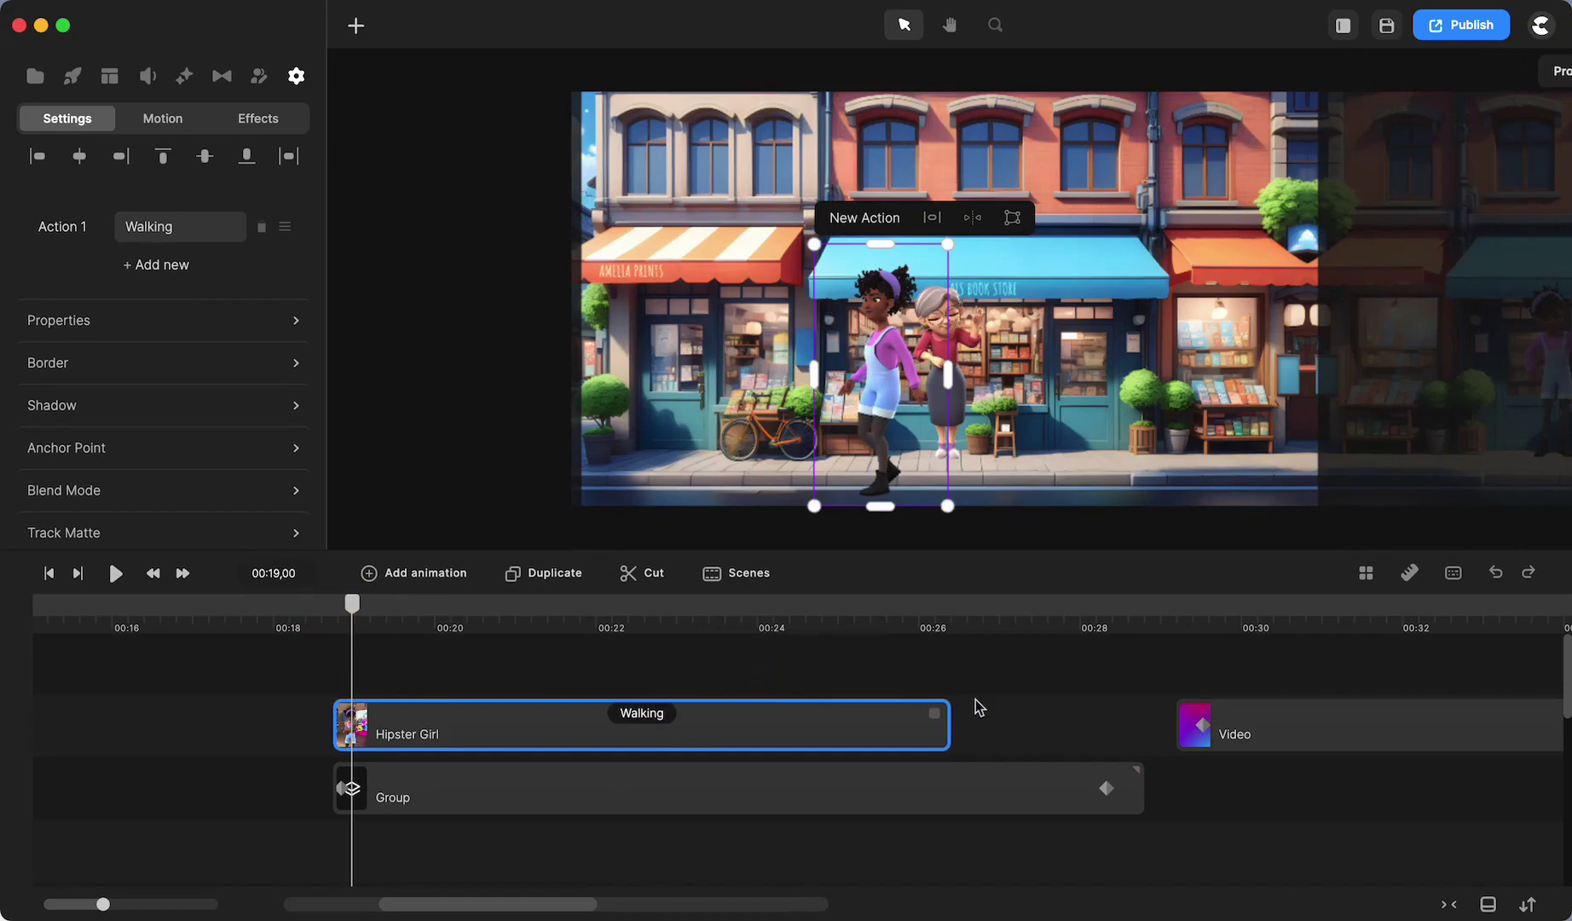
Extend the Walking clip to about 00:28, leaving the ending animation disabled
{"action": "left_click_drag", "start_coordinate": [935, 712], "coordinate": [1037, 713]}
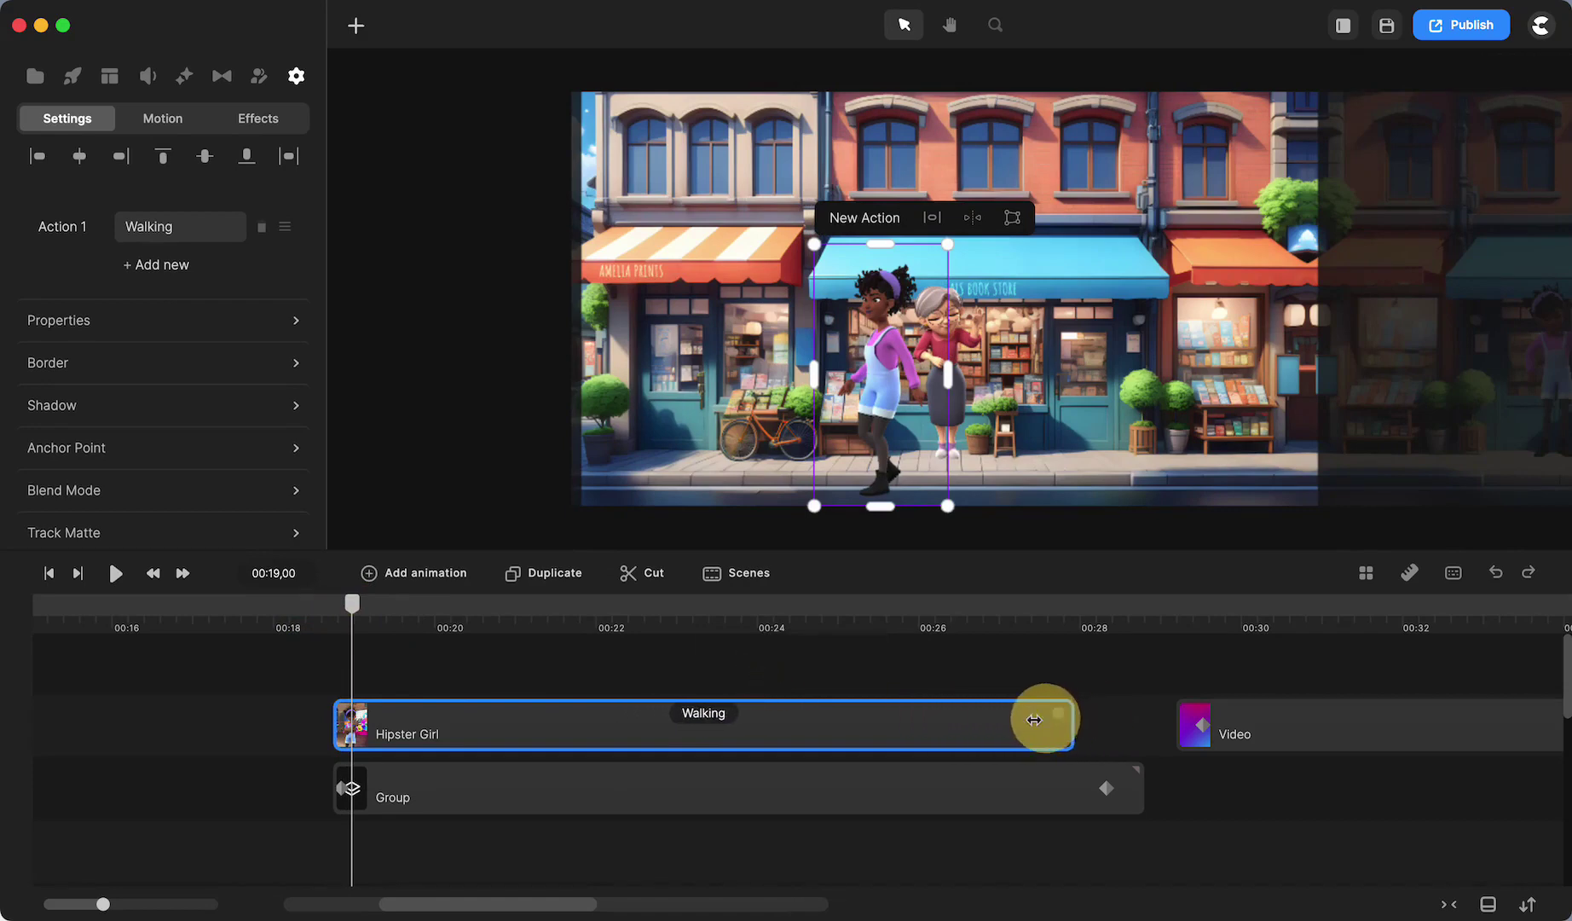
{"action": "left_click", "coordinate": [682, 713]}
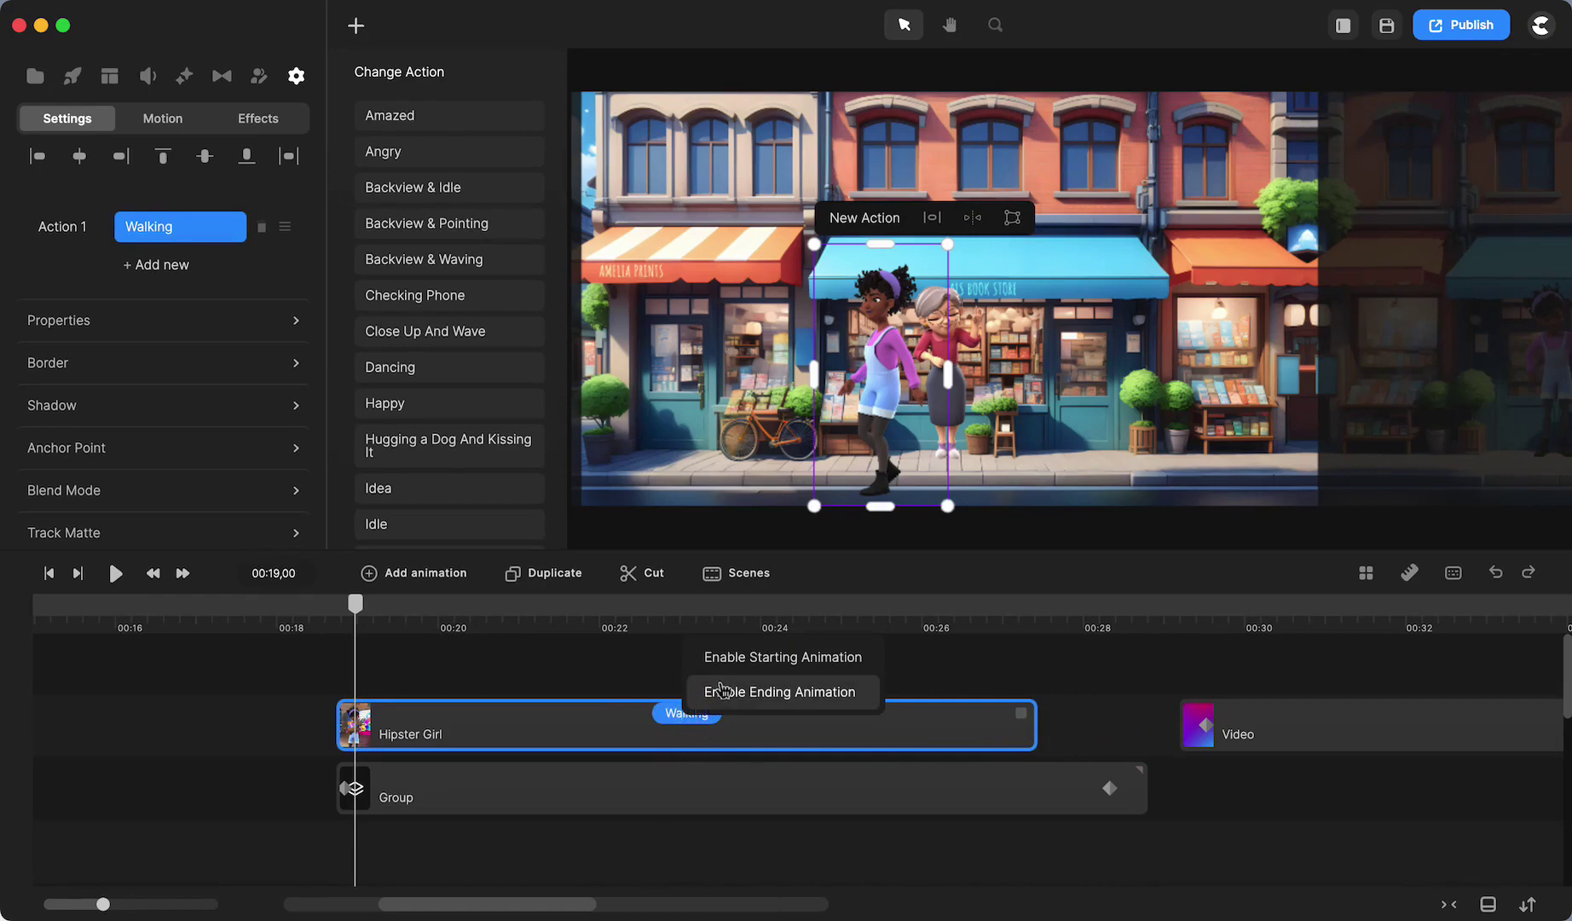
{"action": "left_click", "coordinate": [725, 692]}
{"action": "left_click_drag", "start_coordinate": [355, 605], "coordinate": [653, 684]}
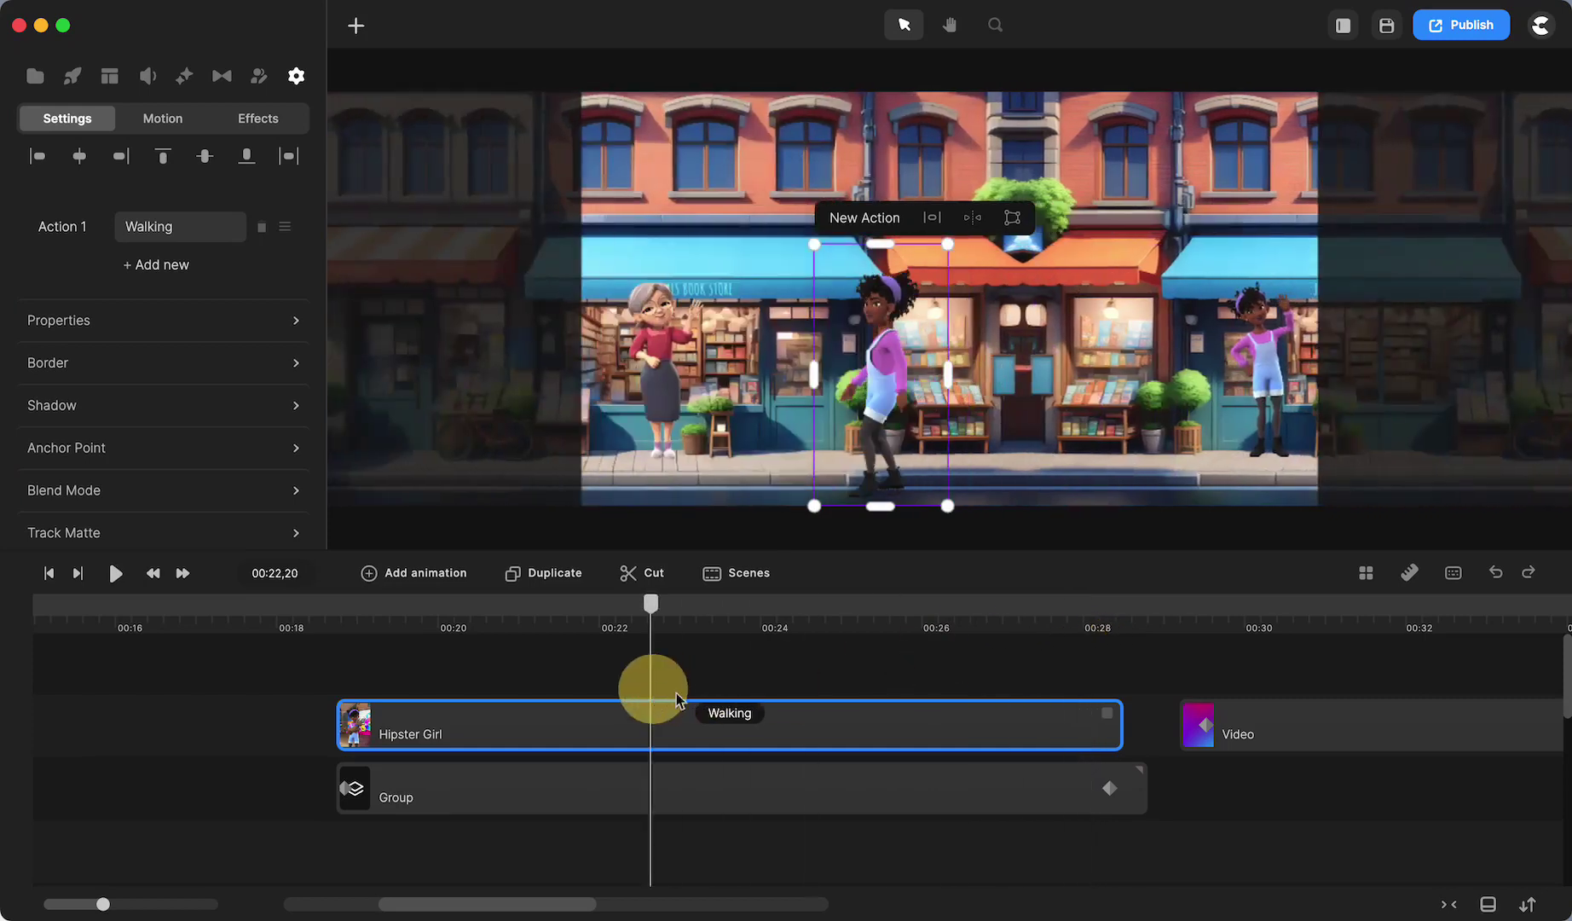
{"action": "left_click", "coordinate": [725, 727]}
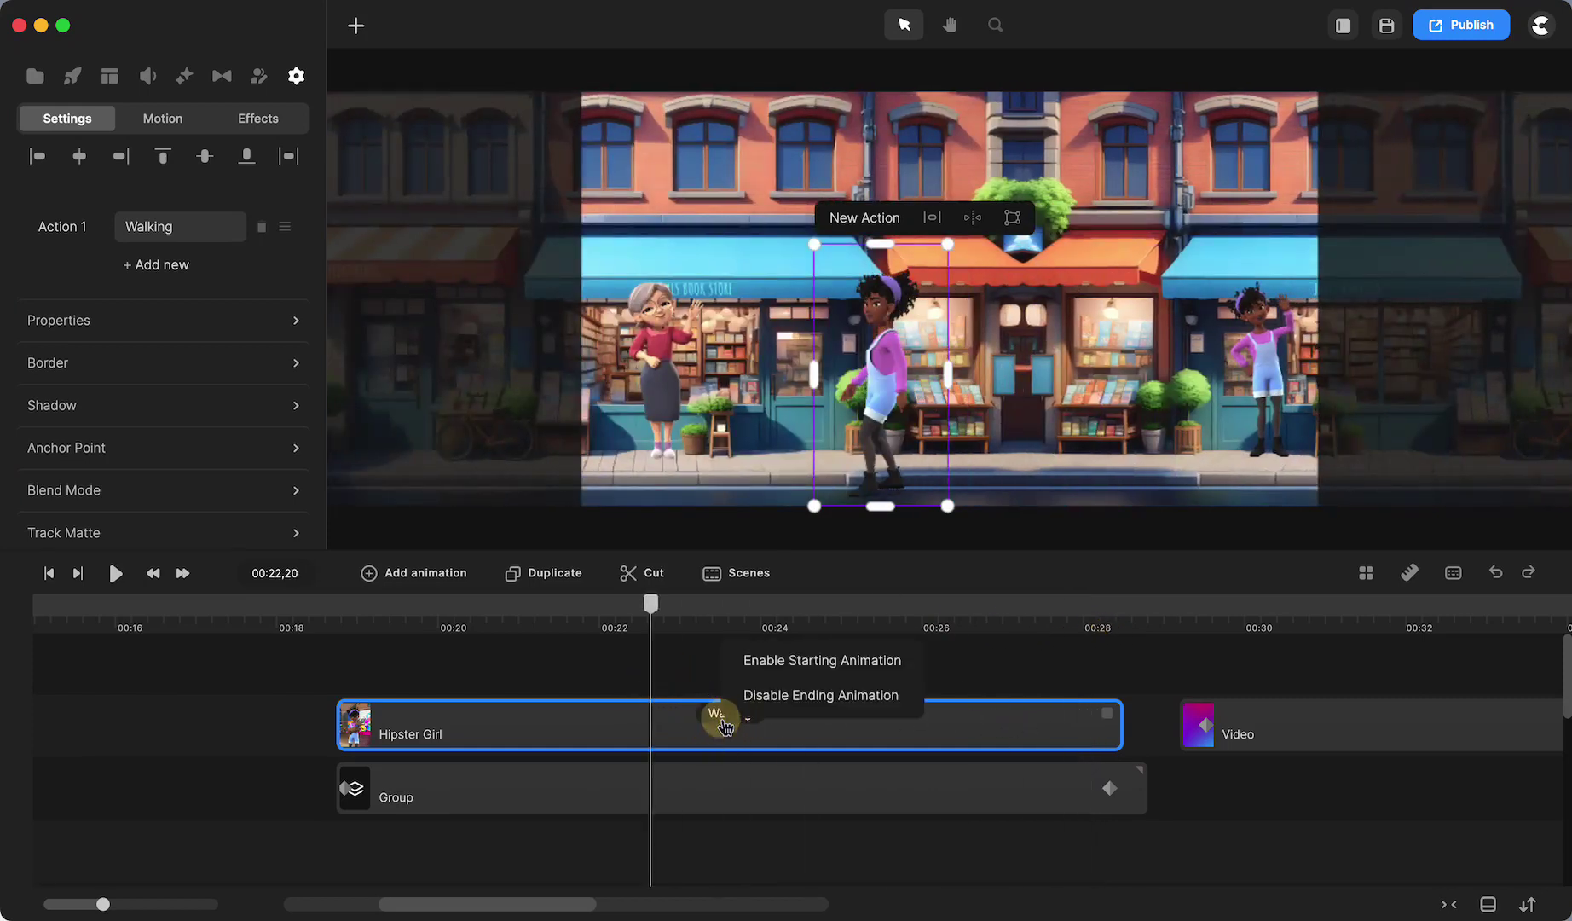
{"action": "left_click", "coordinate": [720, 693]}
{"action": "left_click_drag", "start_coordinate": [650, 608], "coordinate": [341, 660]}
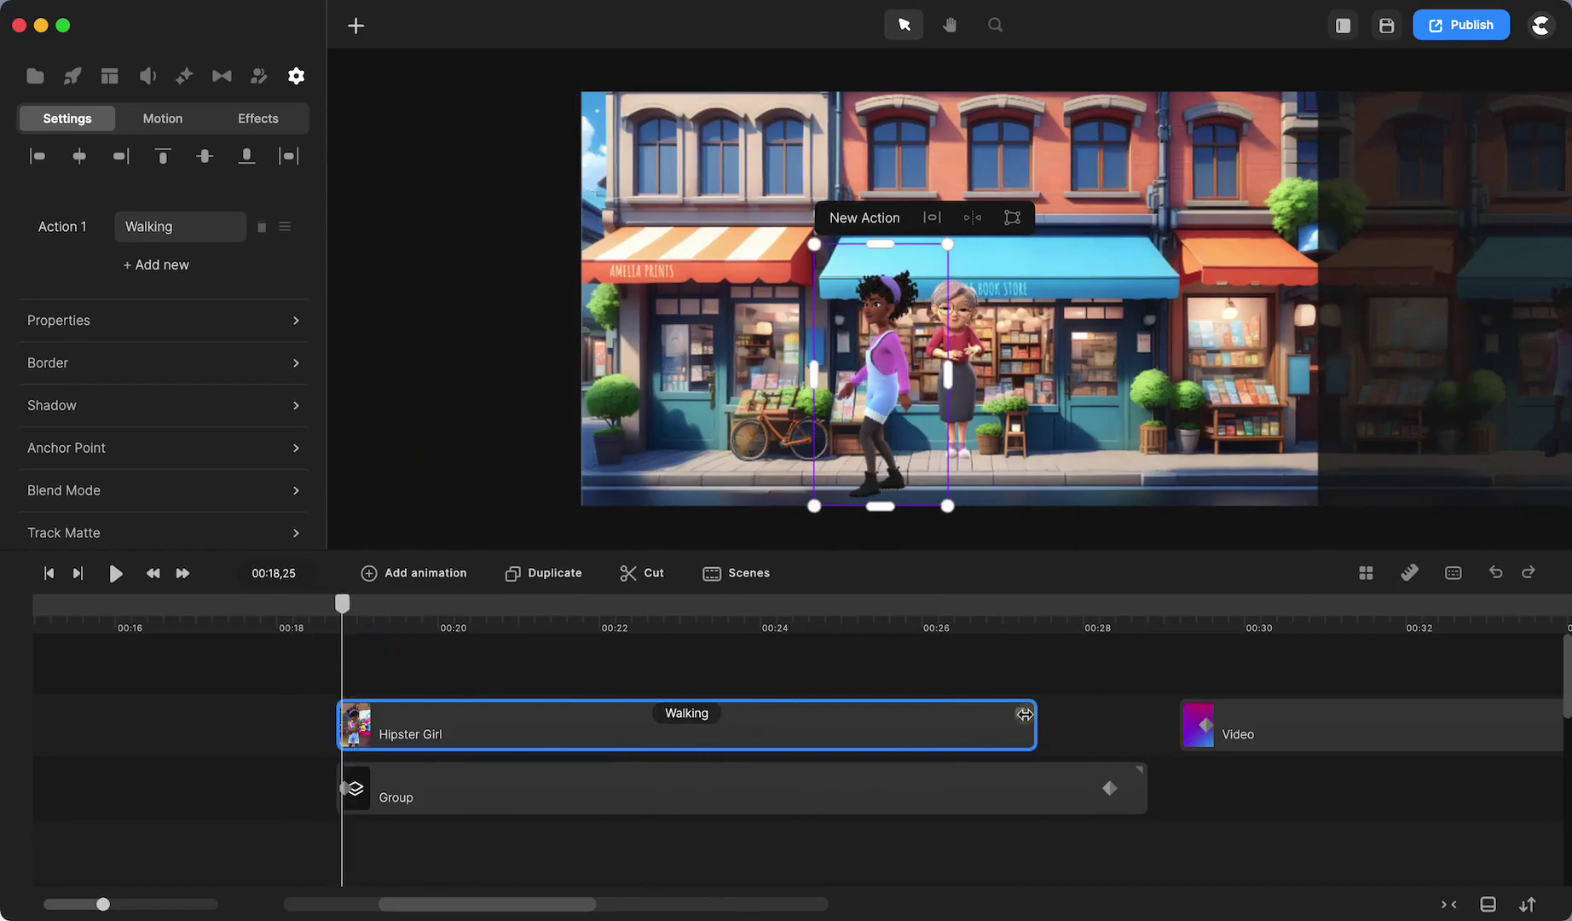
{"action": "left_click_drag", "start_coordinate": [1025, 715], "coordinate": [1150, 713]}
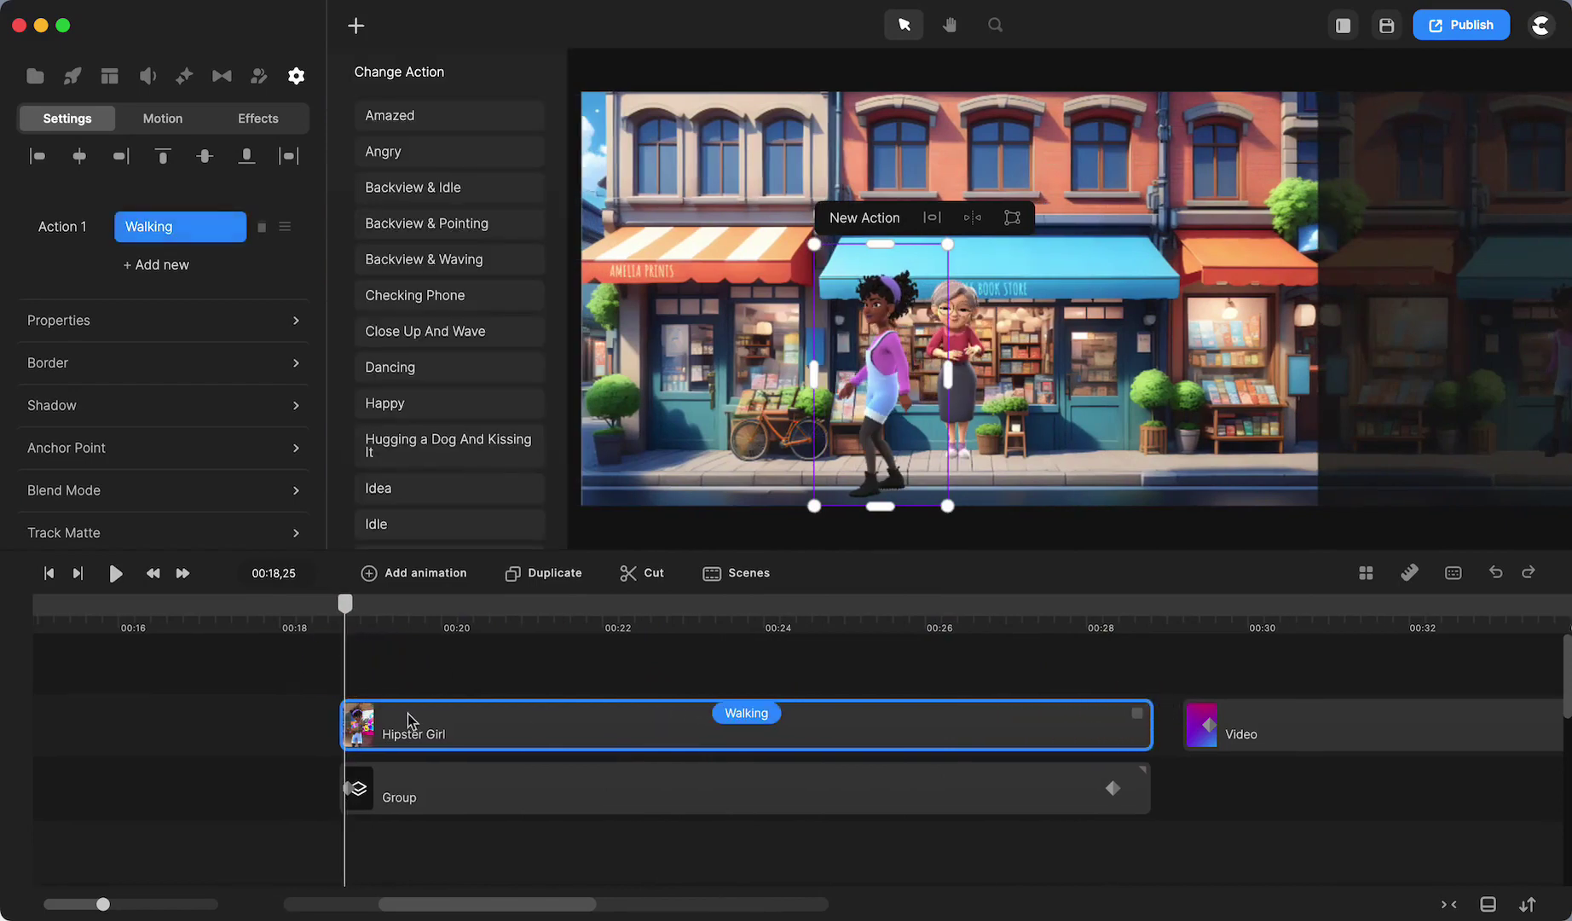
Flip Hipster Girl horizontally and deselect her to view the scene
{"action": "left_click", "coordinate": [72, 324]}
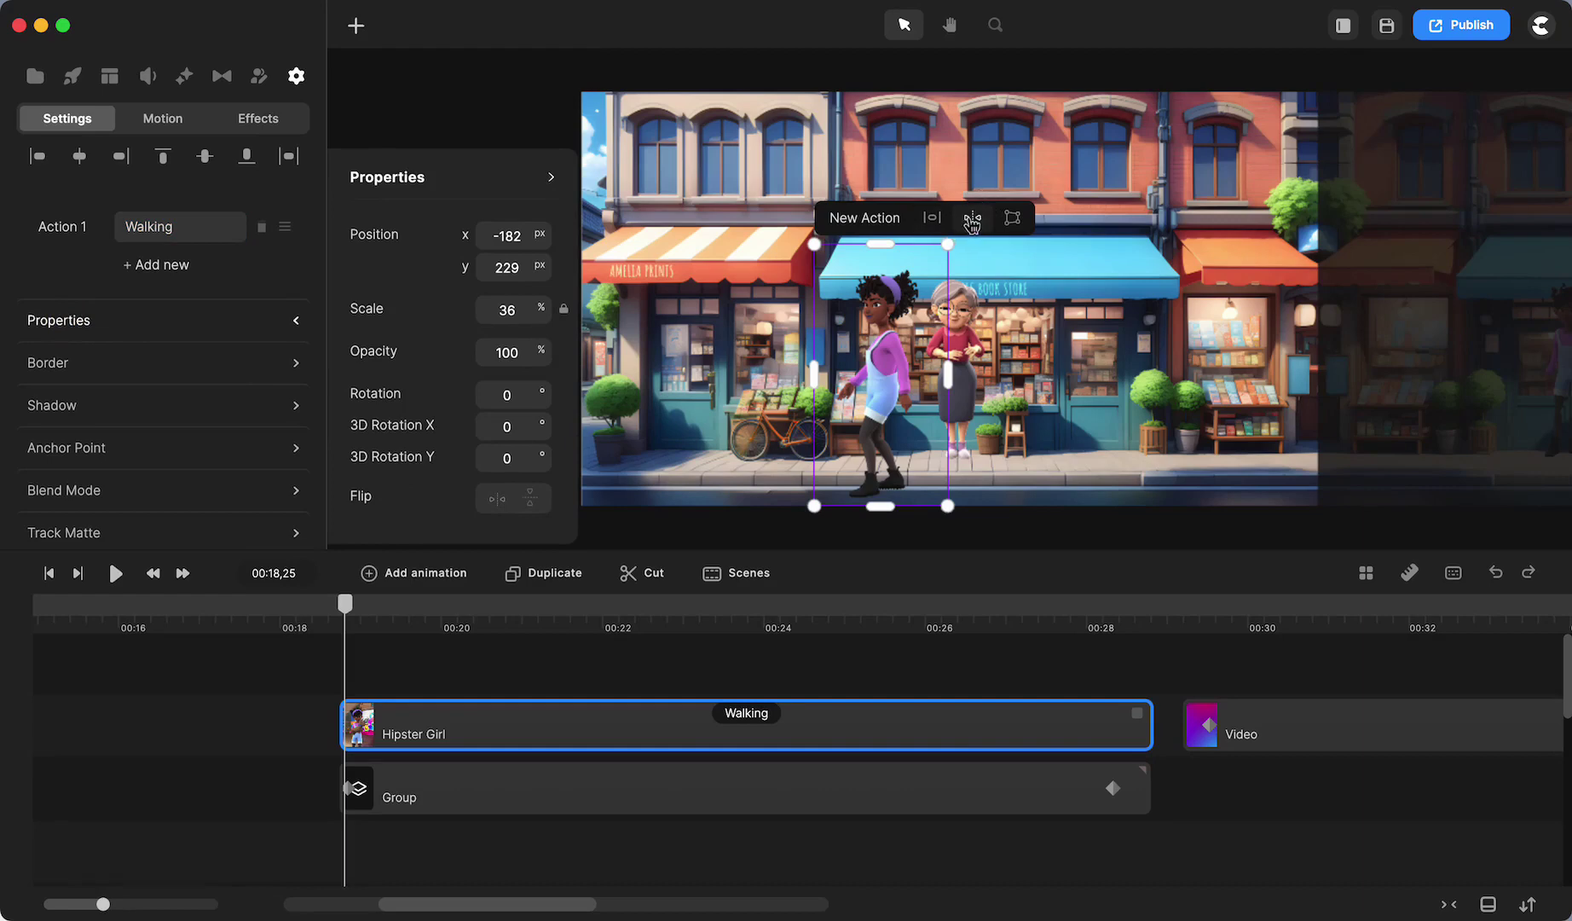
{"action": "left_click", "coordinate": [972, 220]}
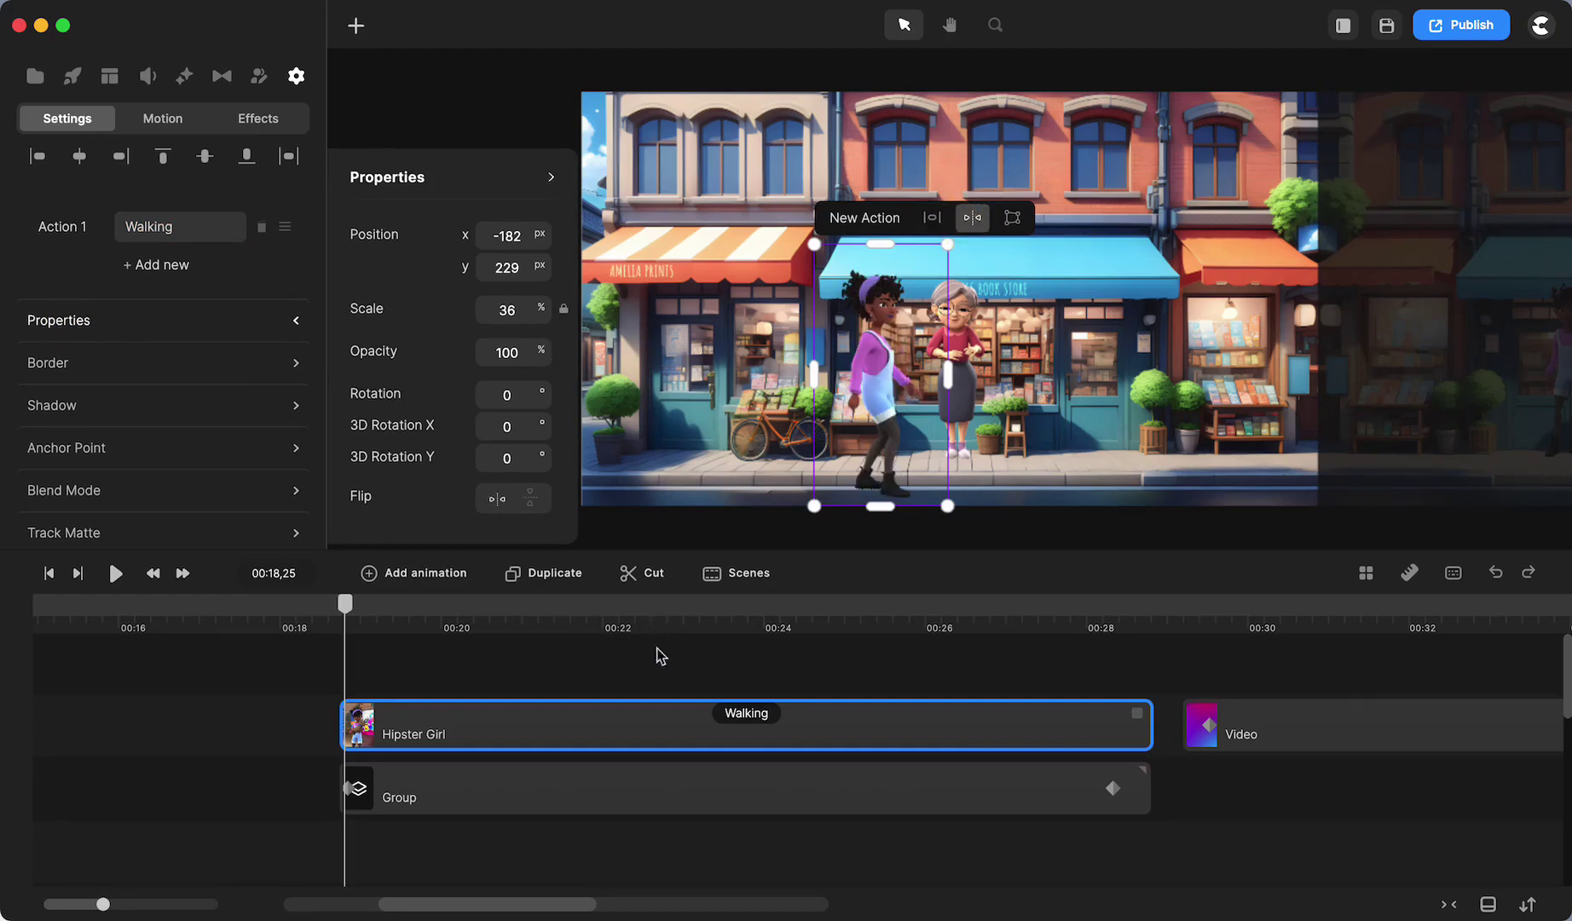
{"action": "left_click", "coordinate": [655, 685]}
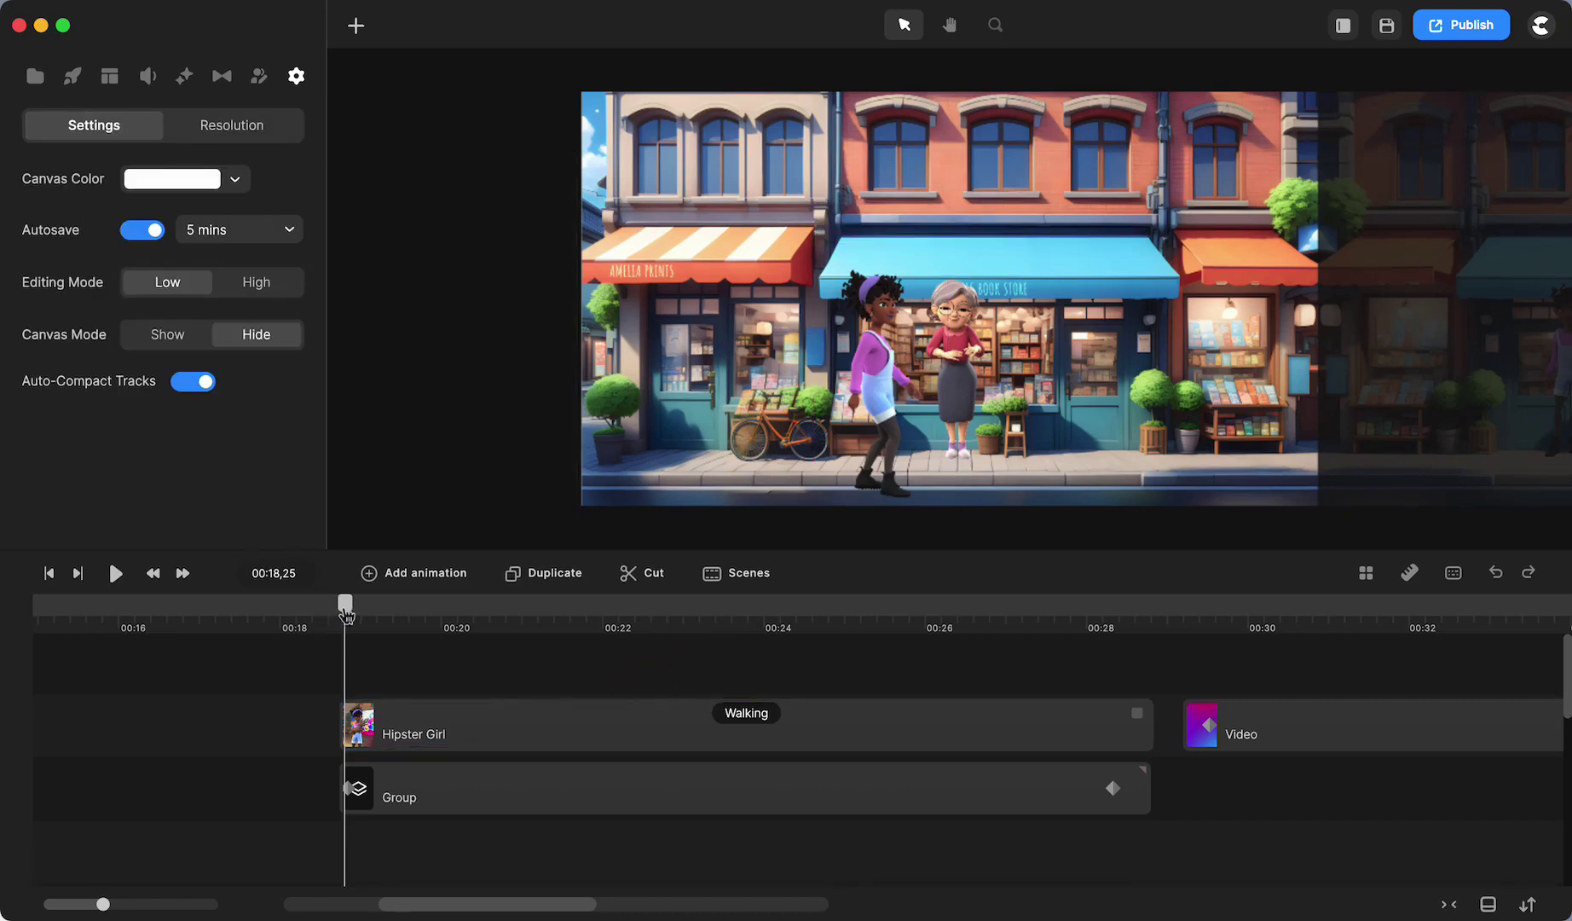
Undo and reapply the horizontal flip, then preview her walking past the shops
{"action": "left_click", "coordinate": [432, 732]}
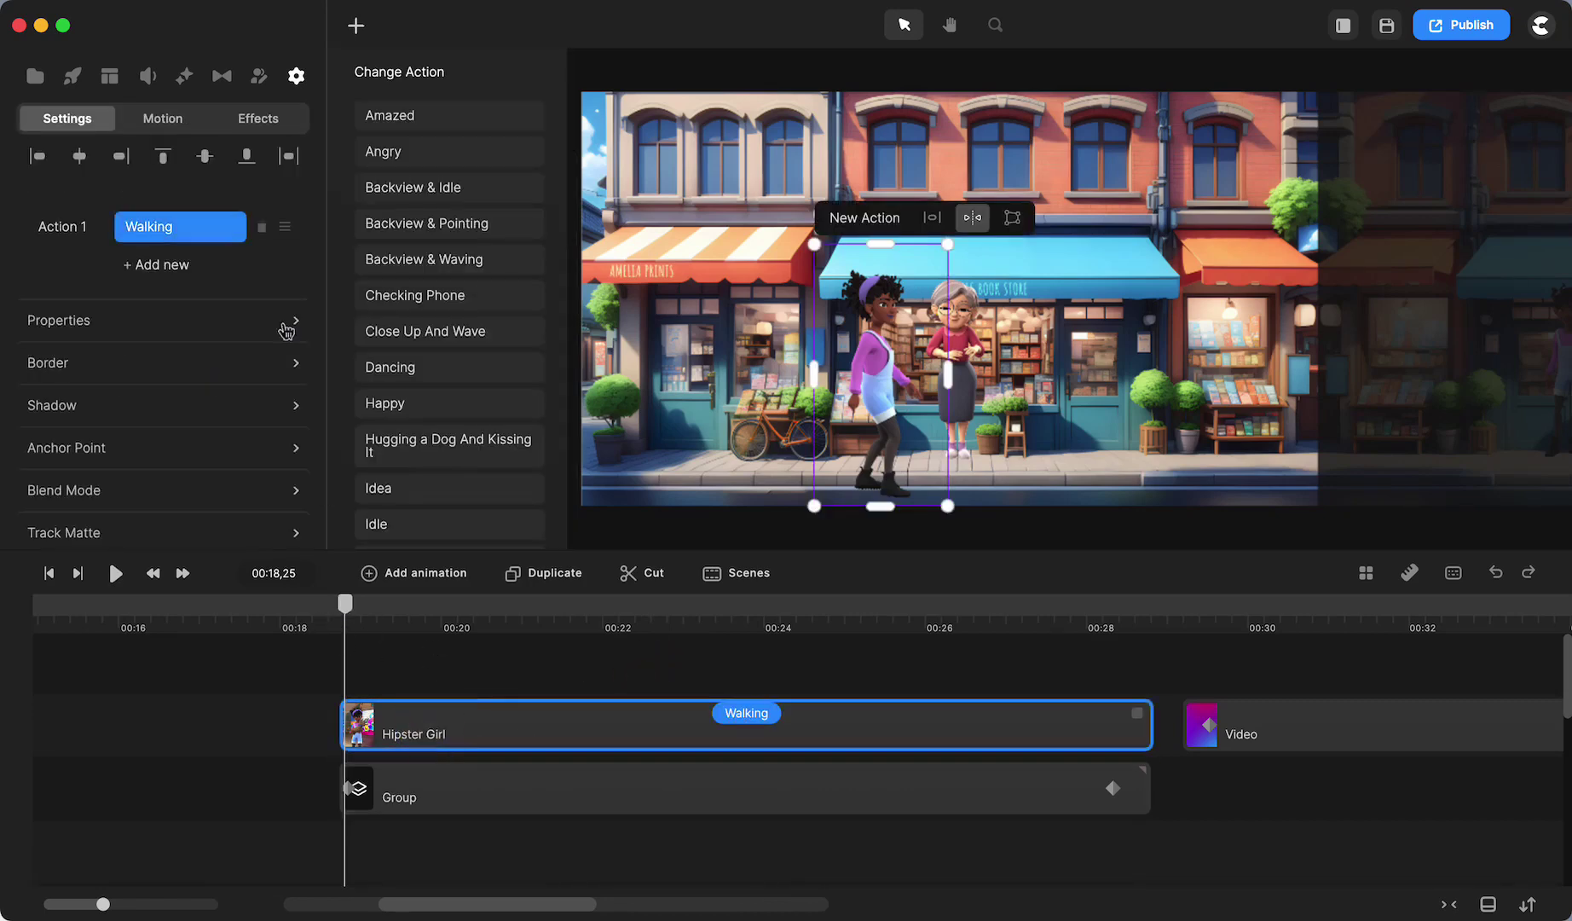
{"action": "left_click", "coordinate": [61, 329]}
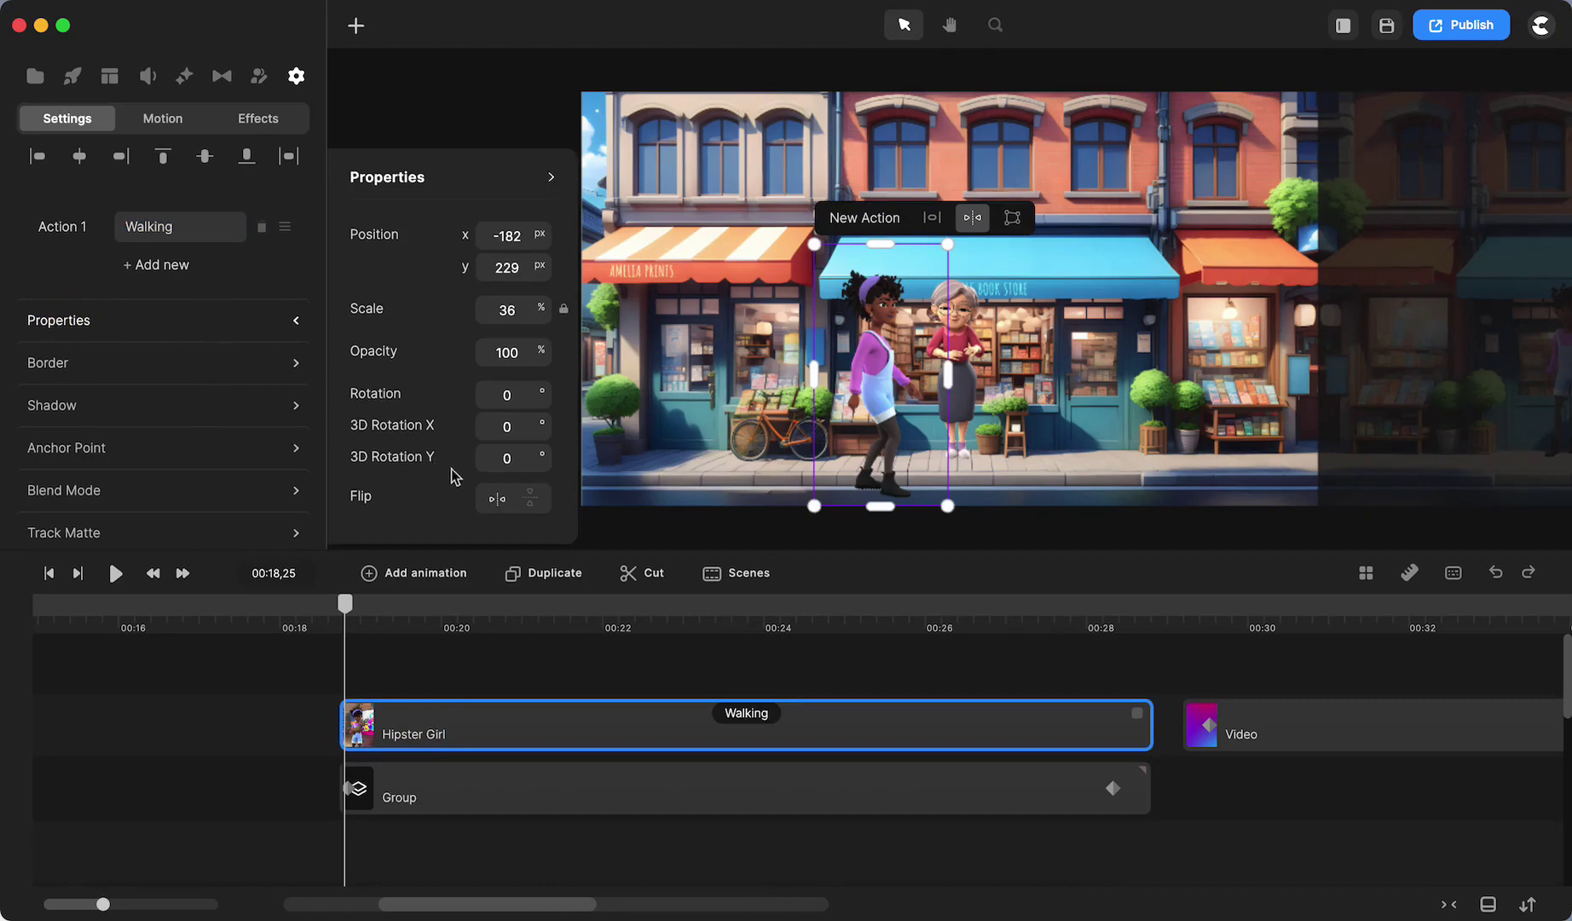
{"action": "left_click", "coordinate": [494, 502]}
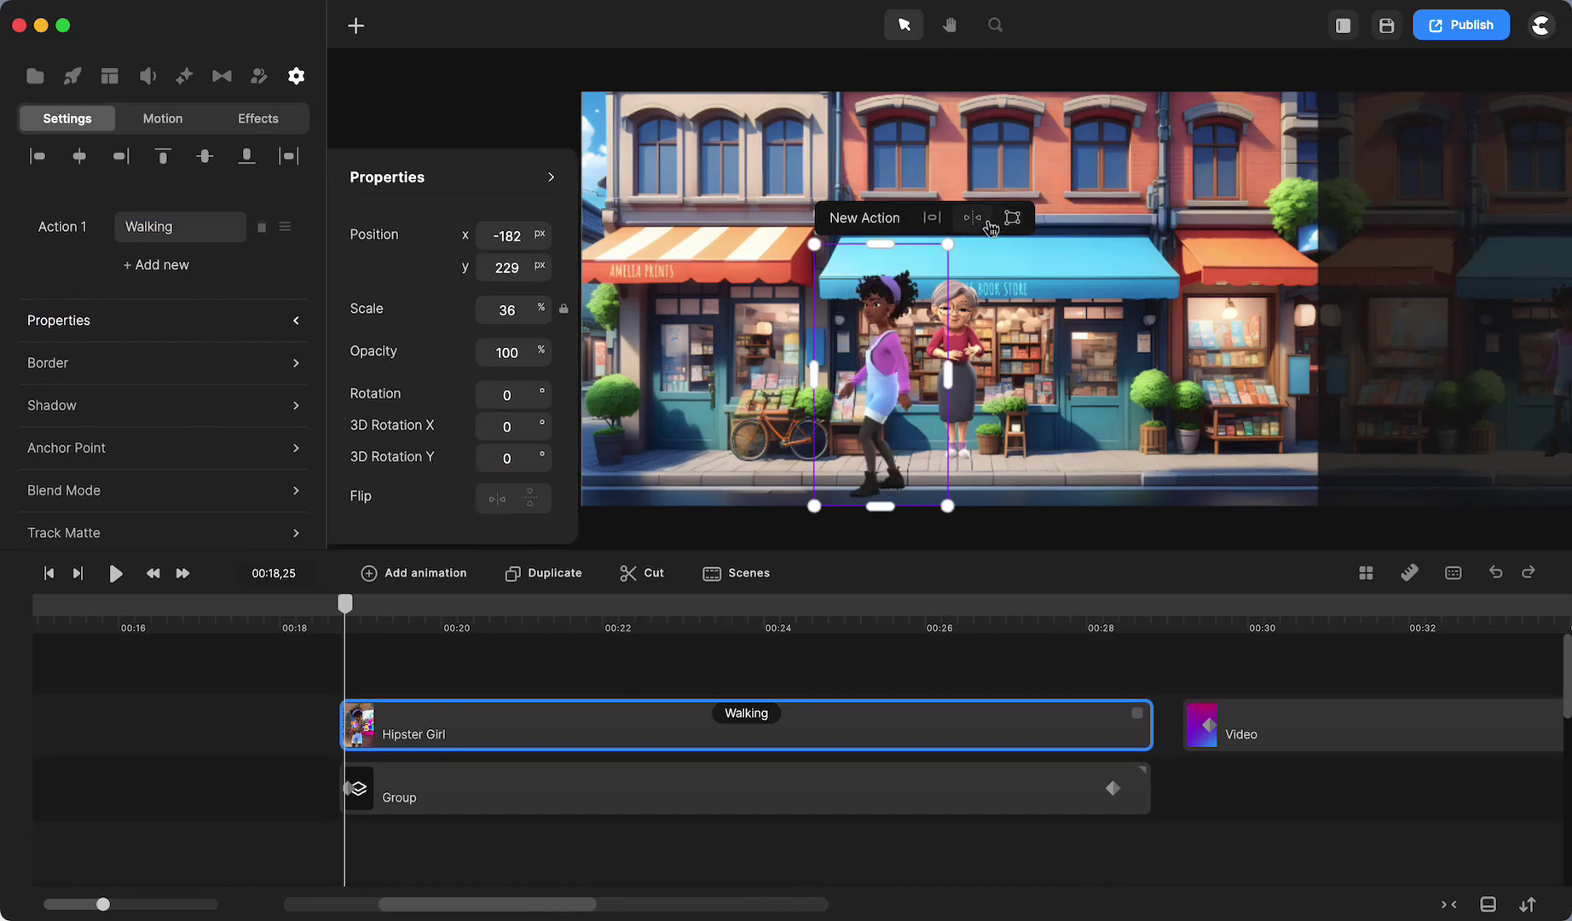
{"action": "left_click", "coordinate": [973, 219]}
{"action": "left_click", "coordinate": [257, 728]}
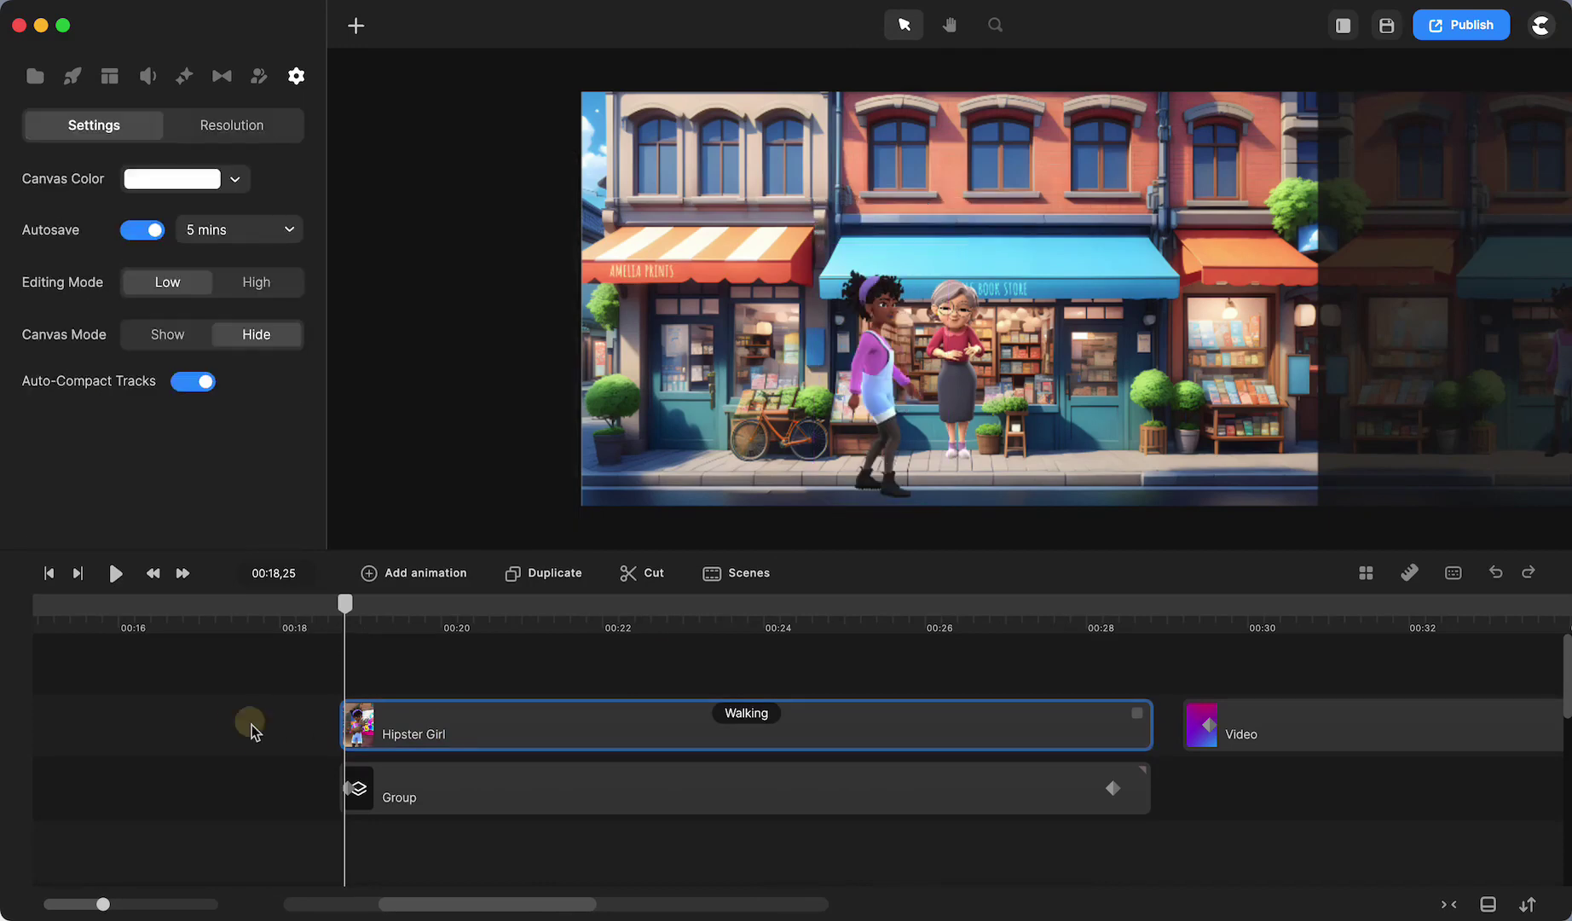
{"action": "left_click_drag", "start_coordinate": [344, 604], "coordinate": [433, 642]}
{"action": "left_click", "coordinate": [529, 738]}
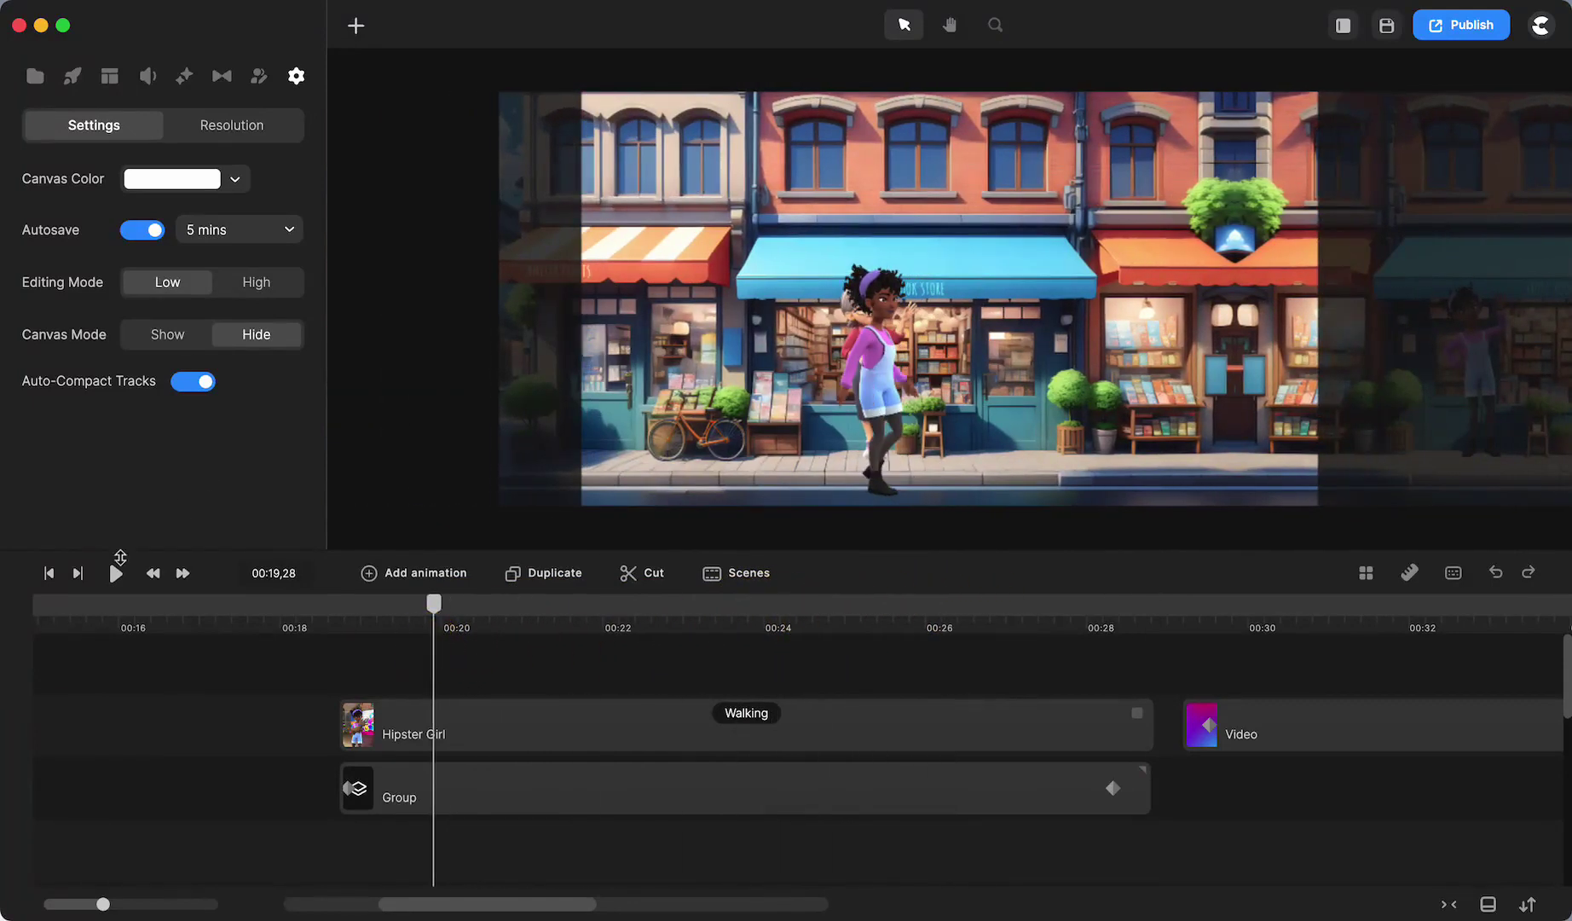